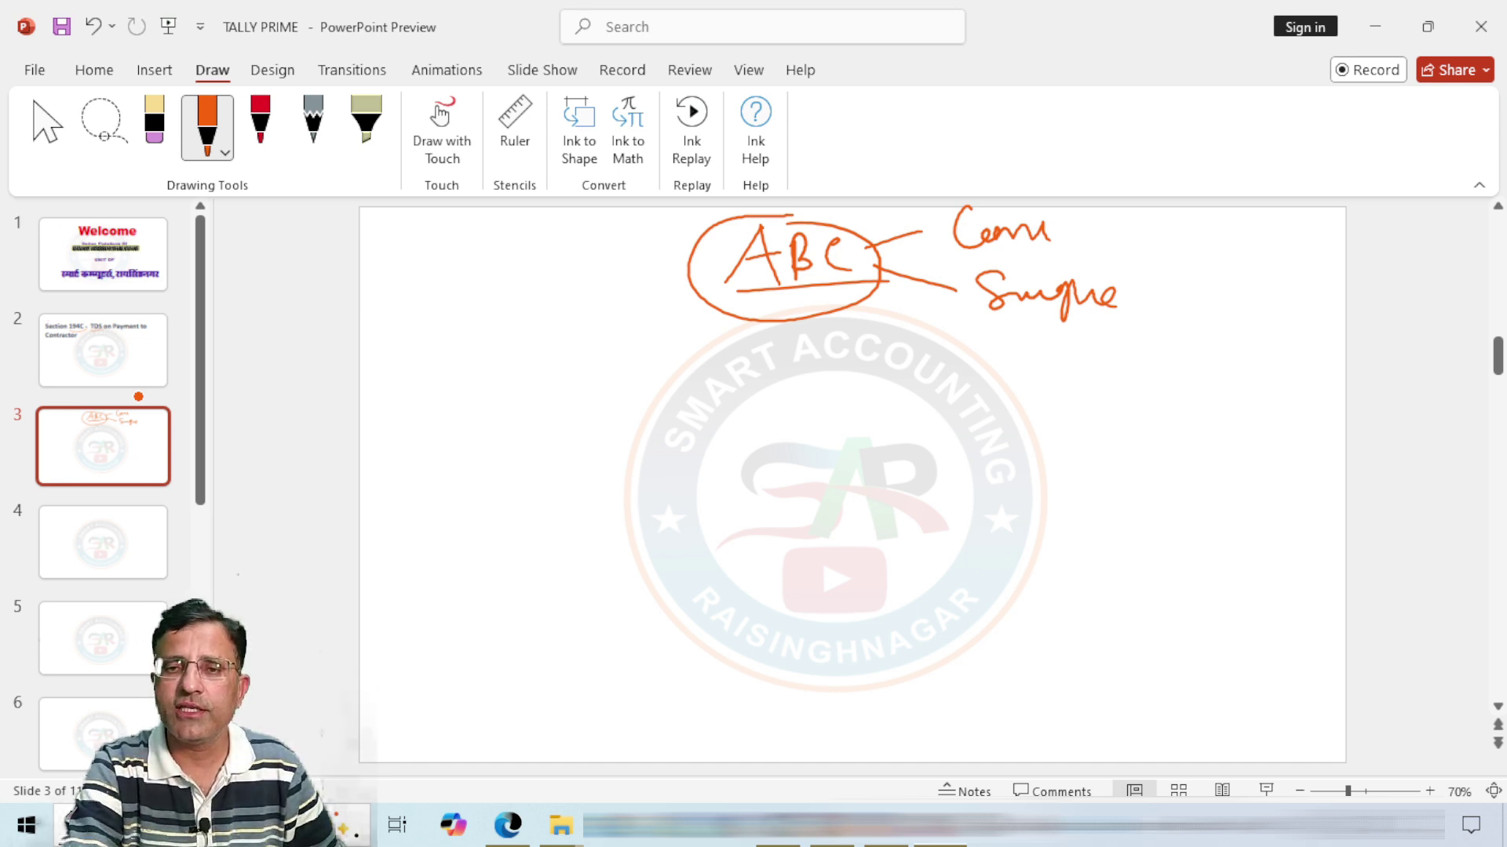
Step: Ink an arrowed line down from the ABC ellipse labelled 'office Panel', then switch to the TDS rate chart PDF
left_click_drag(844, 298, 884, 418)
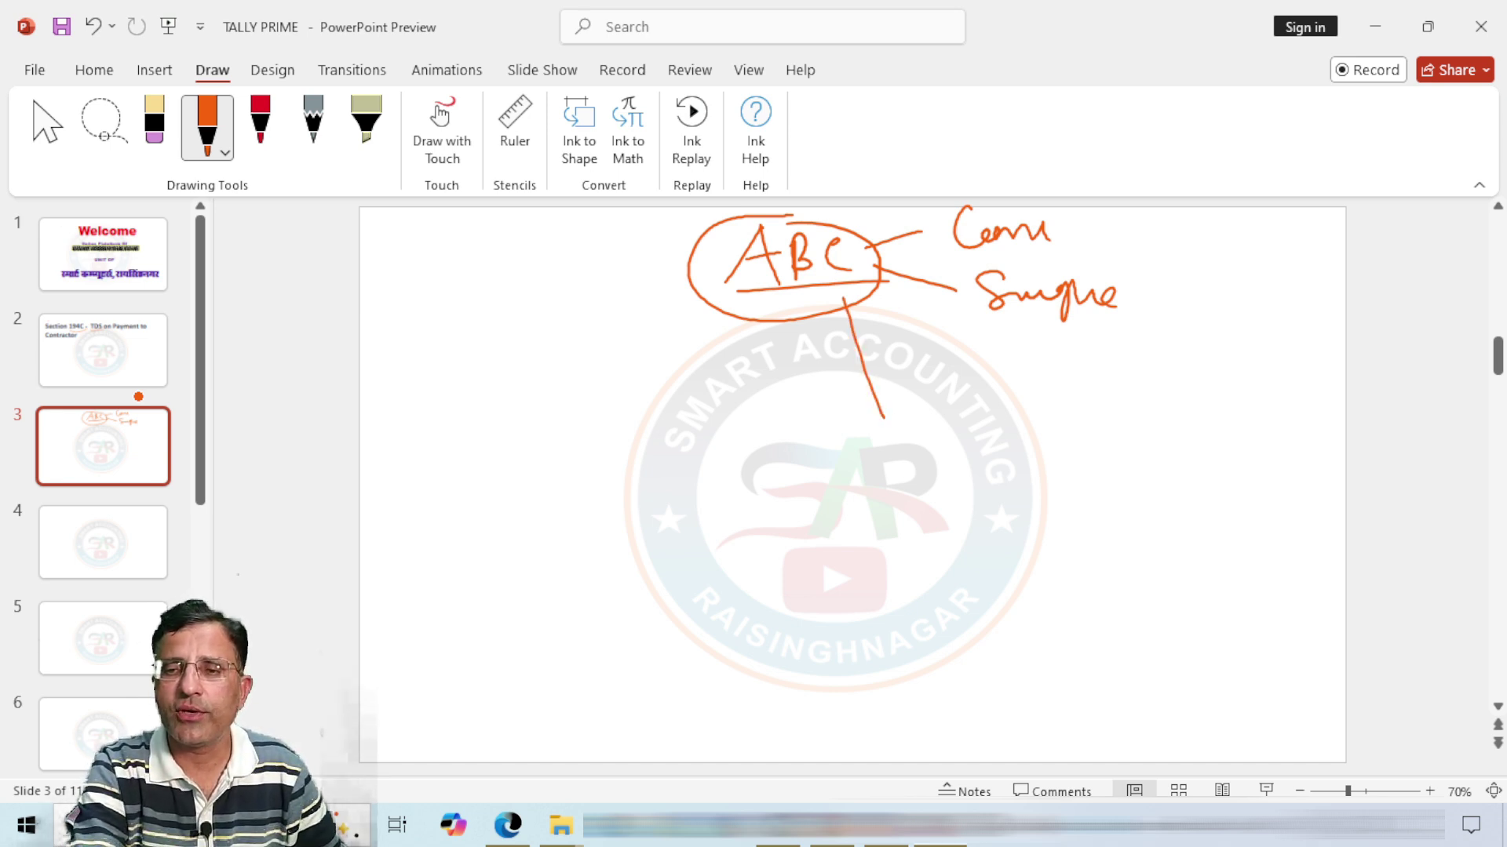
left_click_drag(836, 322, 887, 303)
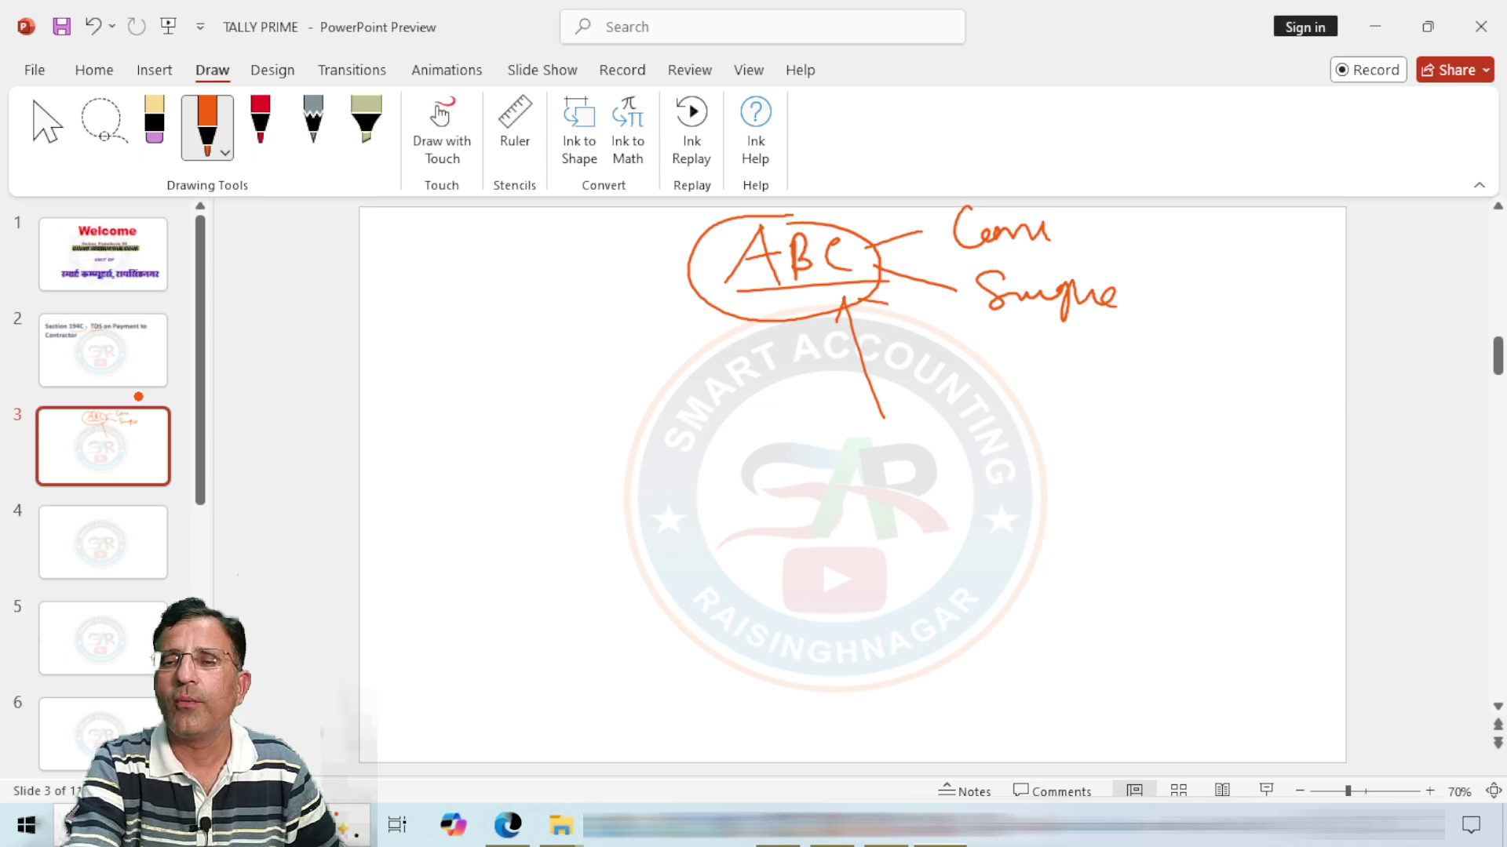
left_click_drag(926, 393, 1050, 390)
mouse_move(970, 432)
left_mouse_down()
mouse_move(1092, 385)
mouse_move(1153, 396)
mouse_move(1195, 362)
left_mouse_up()
mouse_move(1104, 439)
left_mouse_down()
mouse_move(1099, 471)
mouse_move(1177, 478)
left_mouse_up()
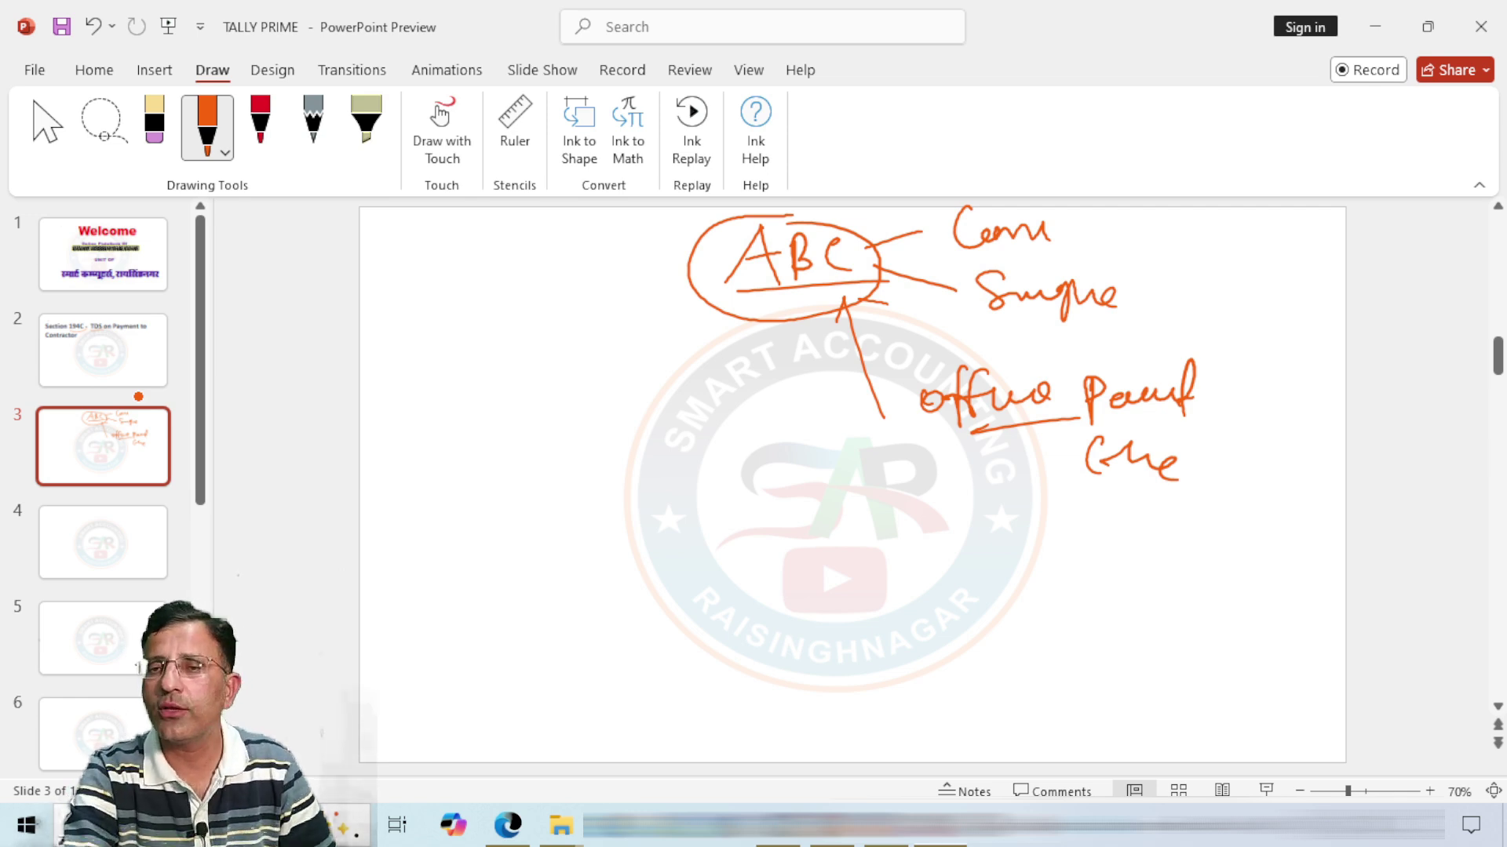
left_click_drag(783, 288, 770, 325)
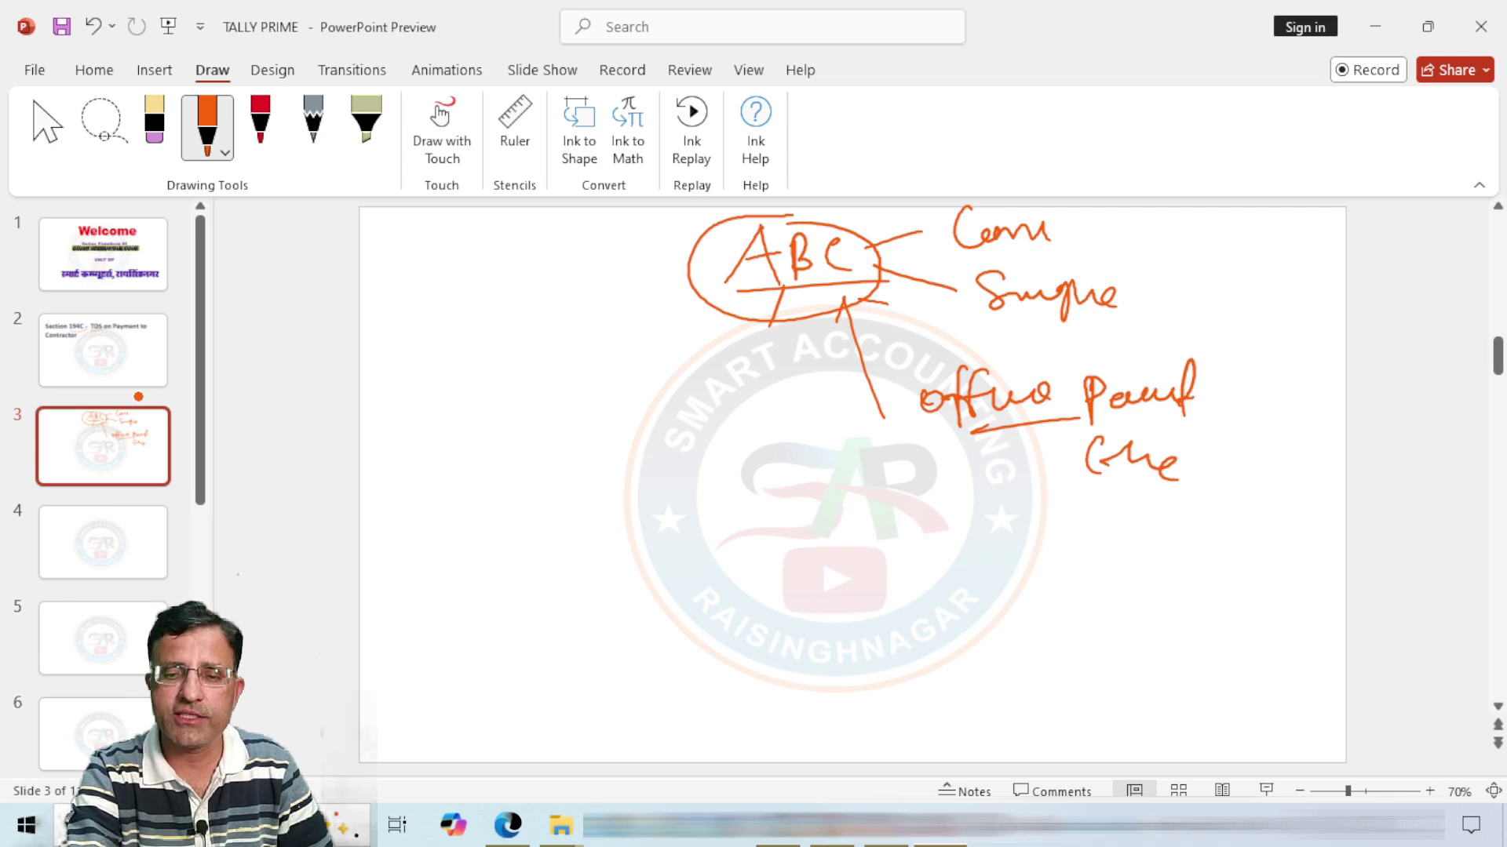
left_click(508, 824)
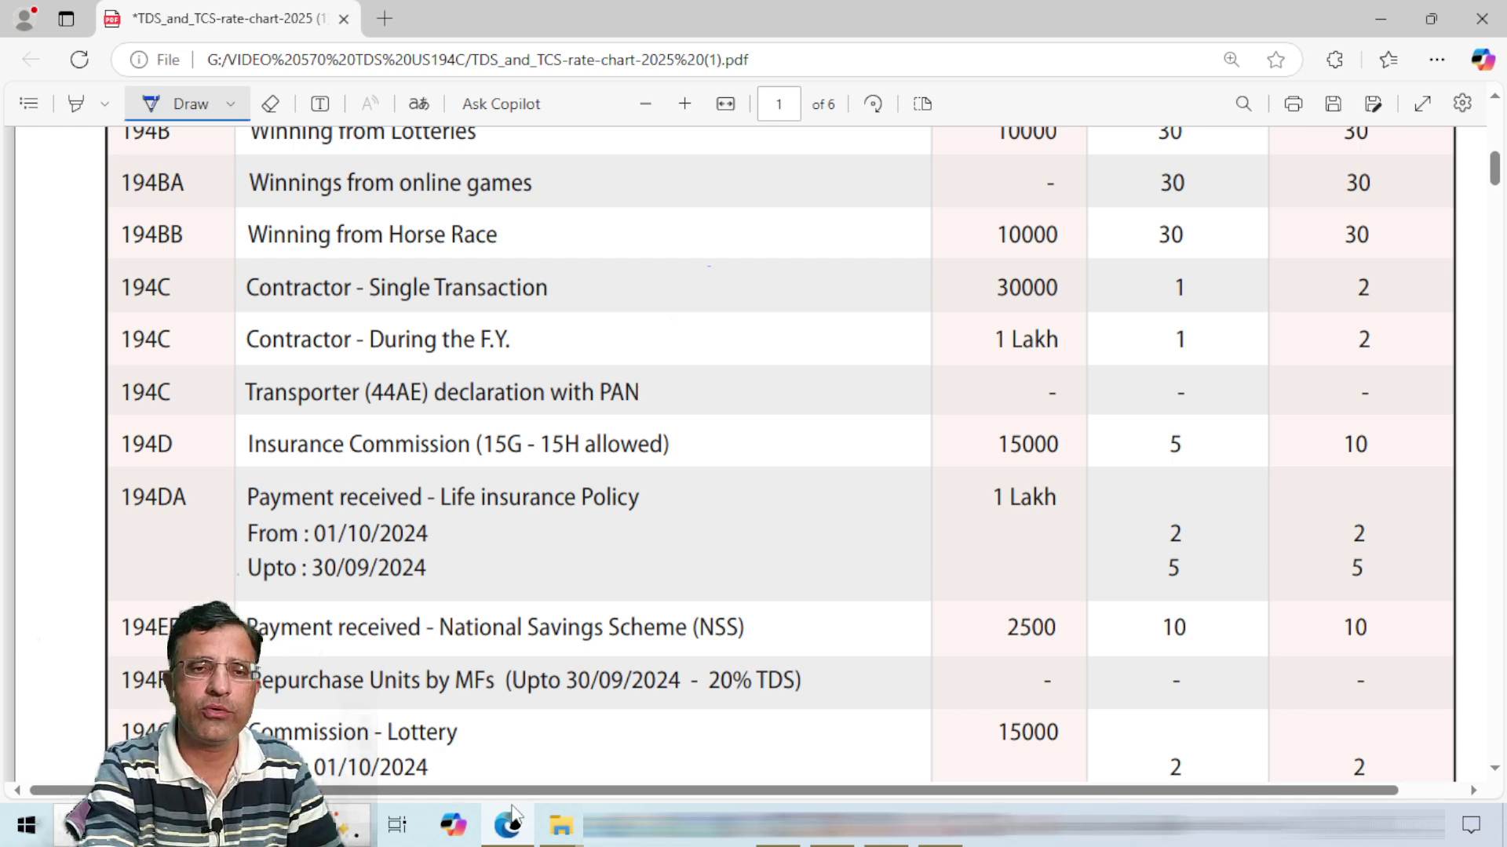
Step: Circle the three 194C section codes in the rate chart
mouse_move(150, 253)
left_mouse_down()
mouse_move(123, 264)
mouse_move(157, 317)
mouse_move(145, 254)
left_mouse_up()
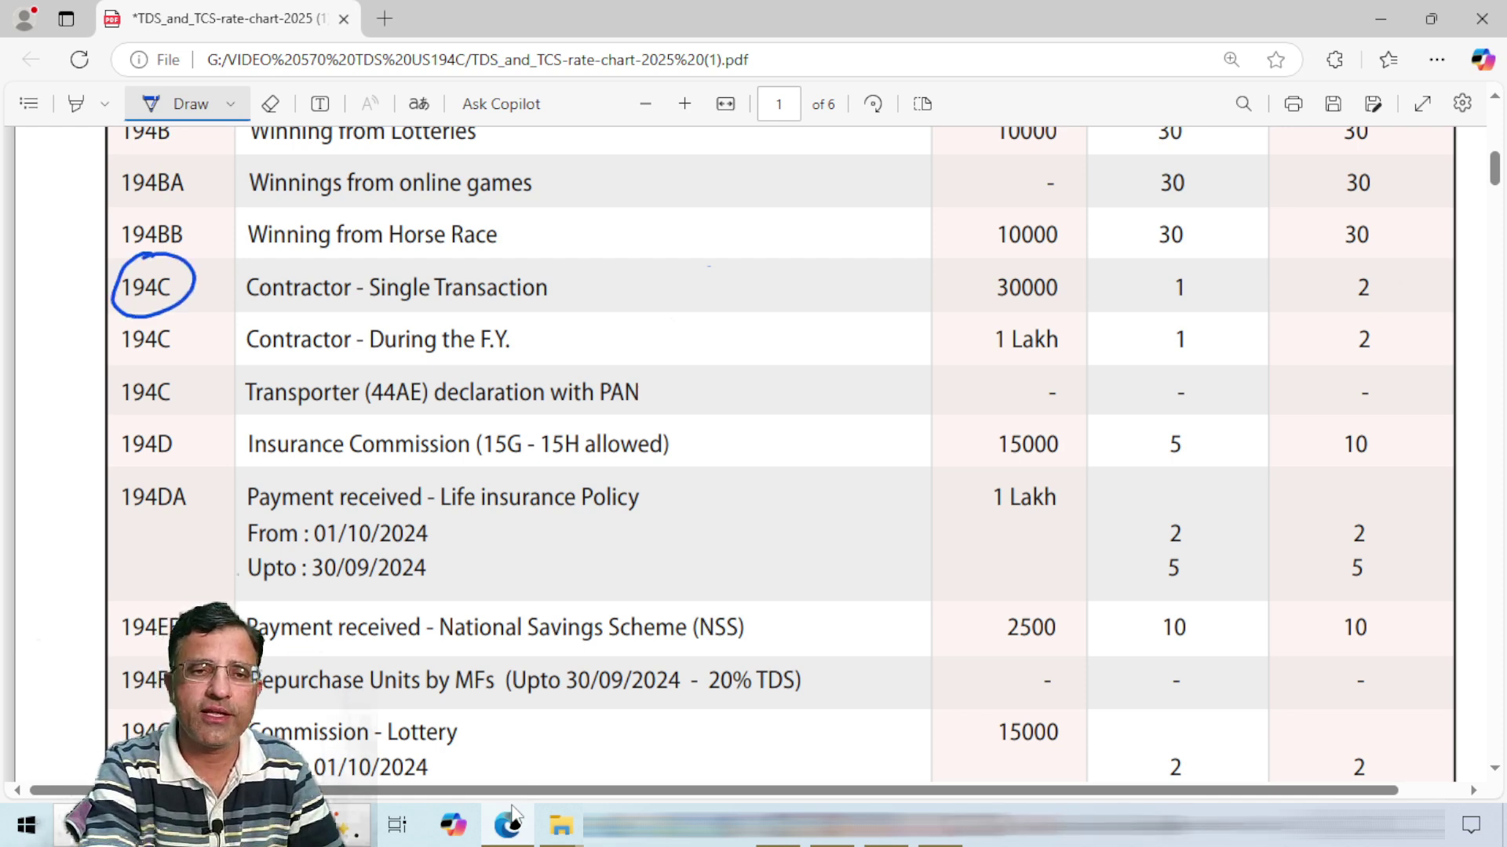
mouse_move(154, 308)
left_mouse_down()
mouse_move(110, 328)
mouse_move(188, 358)
mouse_move(157, 307)
left_mouse_up()
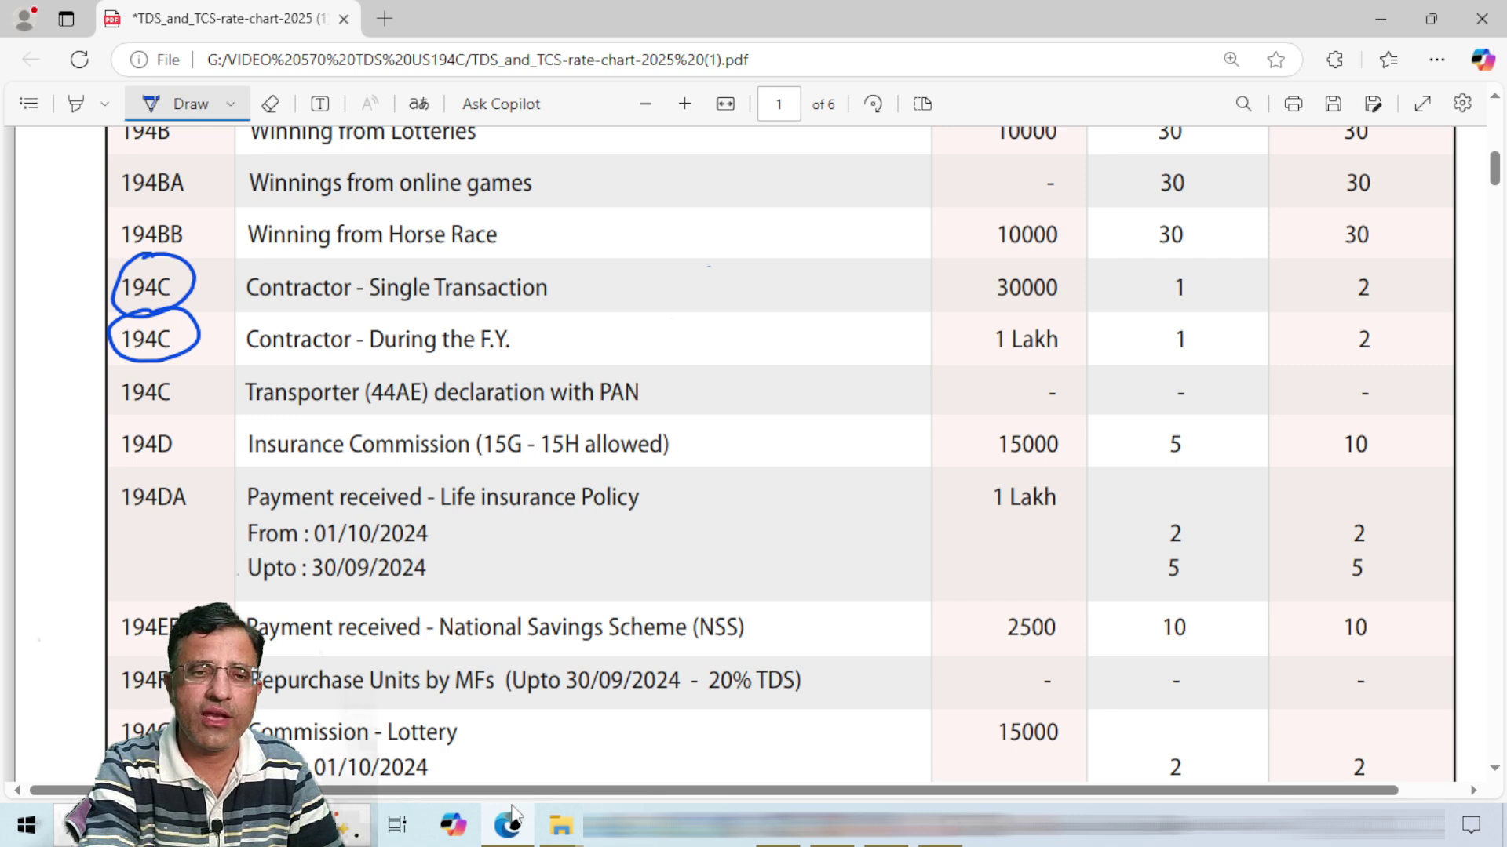
mouse_move(155, 363)
left_mouse_down()
mouse_move(111, 402)
mouse_move(195, 377)
mouse_move(145, 363)
left_mouse_up()
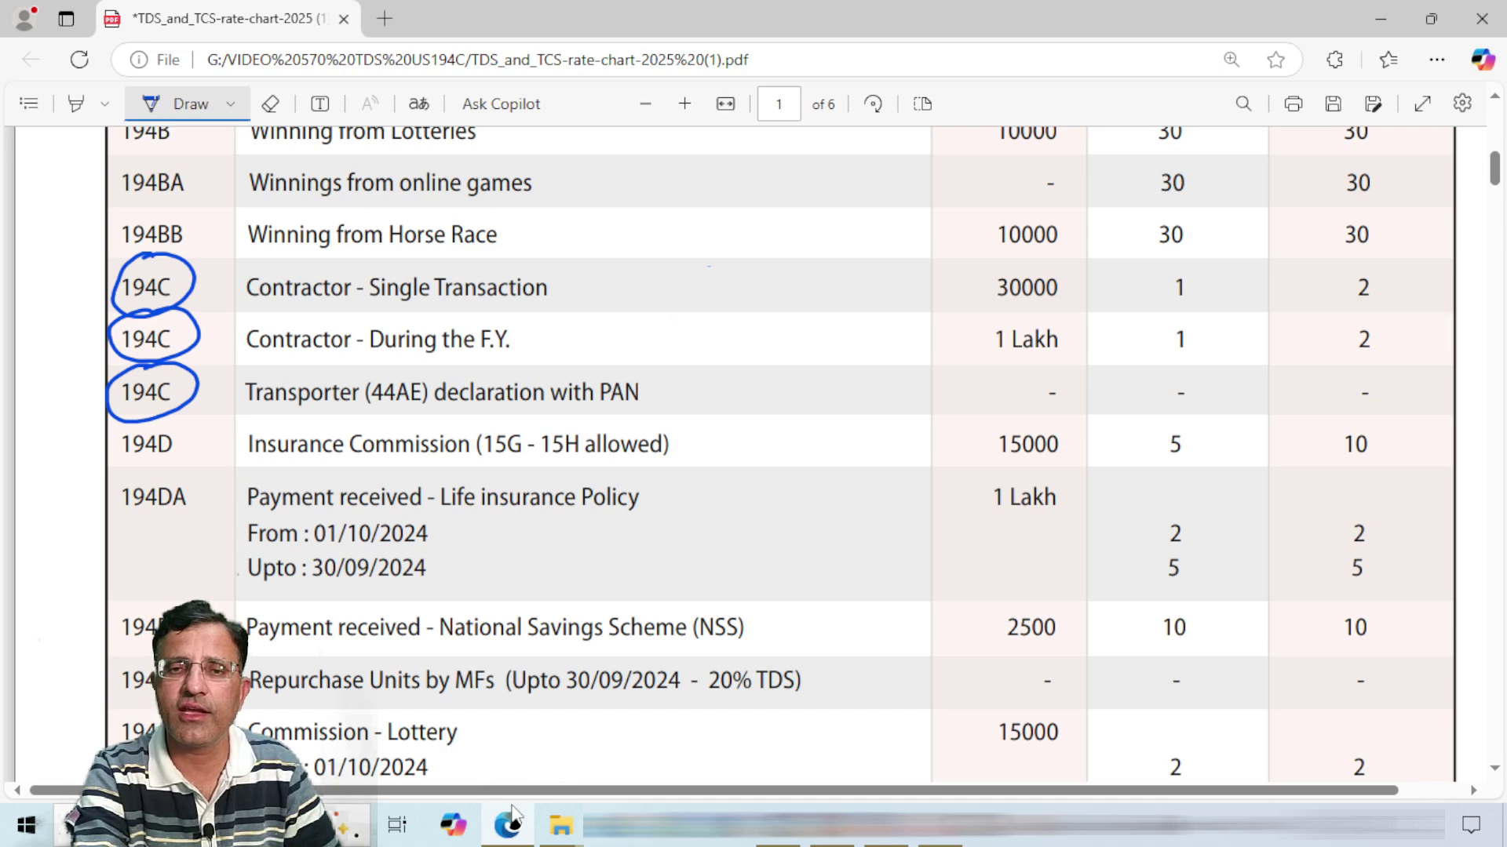
Step: Tick both contractor rows, cross out the transporter row, and circle the 30000 limit
left_click_drag(606, 262, 674, 260)
left_click_drag(595, 317, 677, 304)
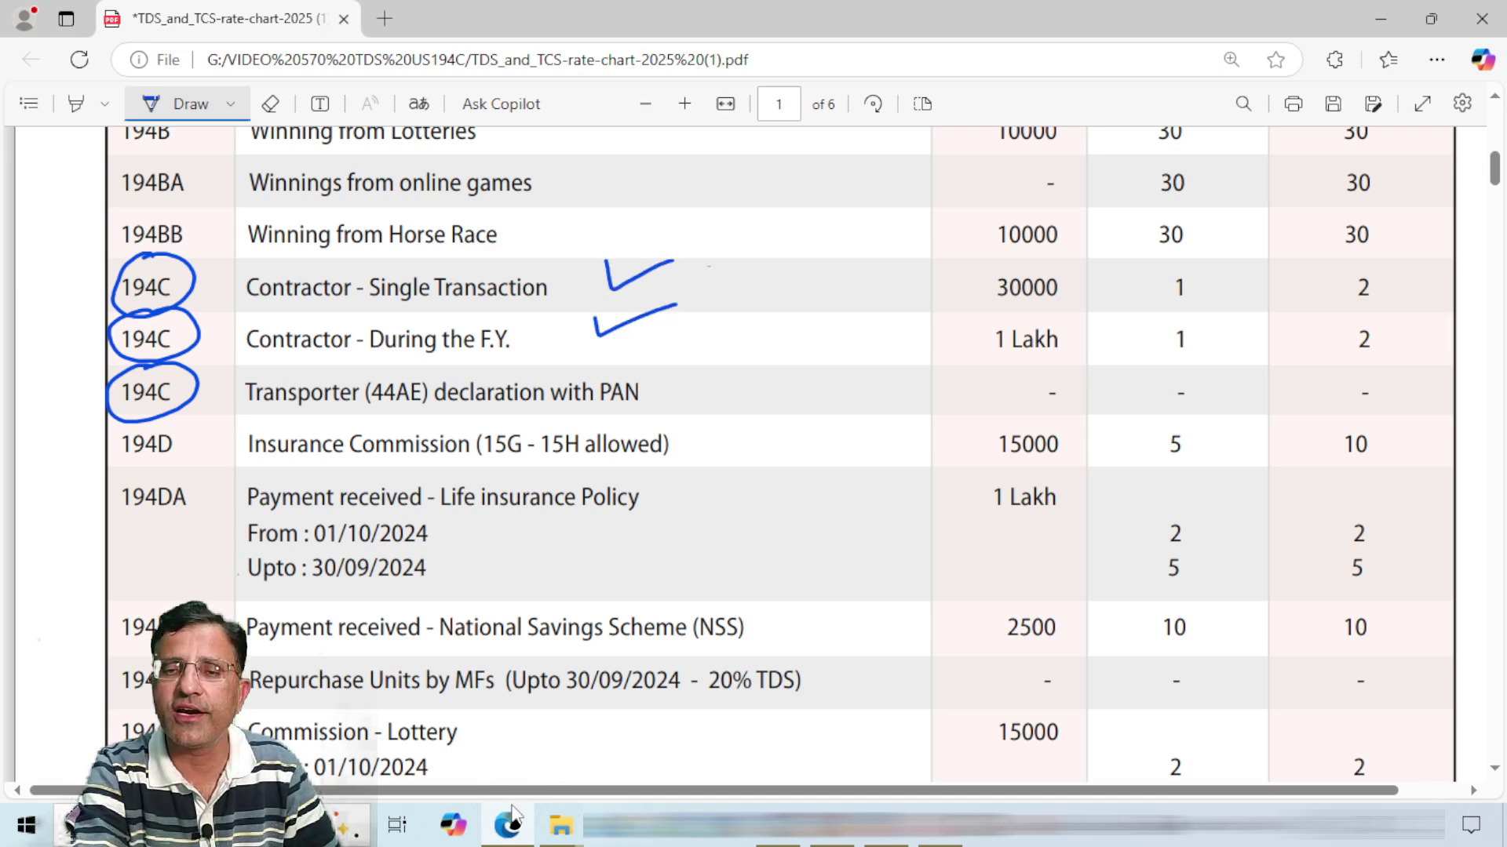
mouse_move(683, 384)
left_mouse_down()
mouse_move(701, 406)
mouse_move(683, 406)
mouse_move(714, 378)
mouse_move(728, 397)
left_mouse_up()
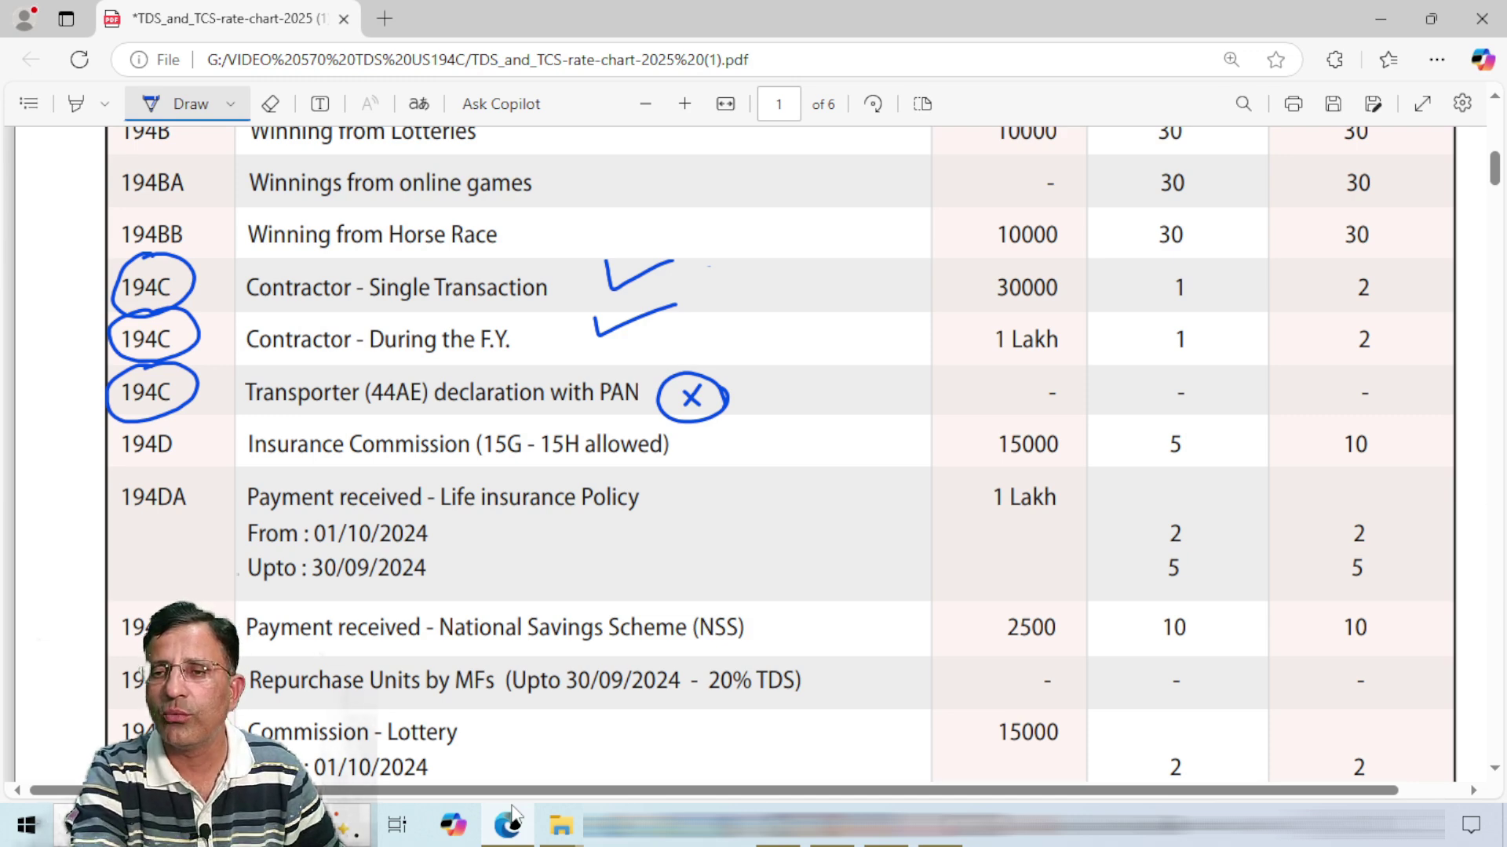
mouse_move(986, 268)
left_mouse_down()
mouse_move(992, 309)
mouse_move(1075, 311)
mouse_move(1052, 267)
mouse_move(982, 270)
left_mouse_up()
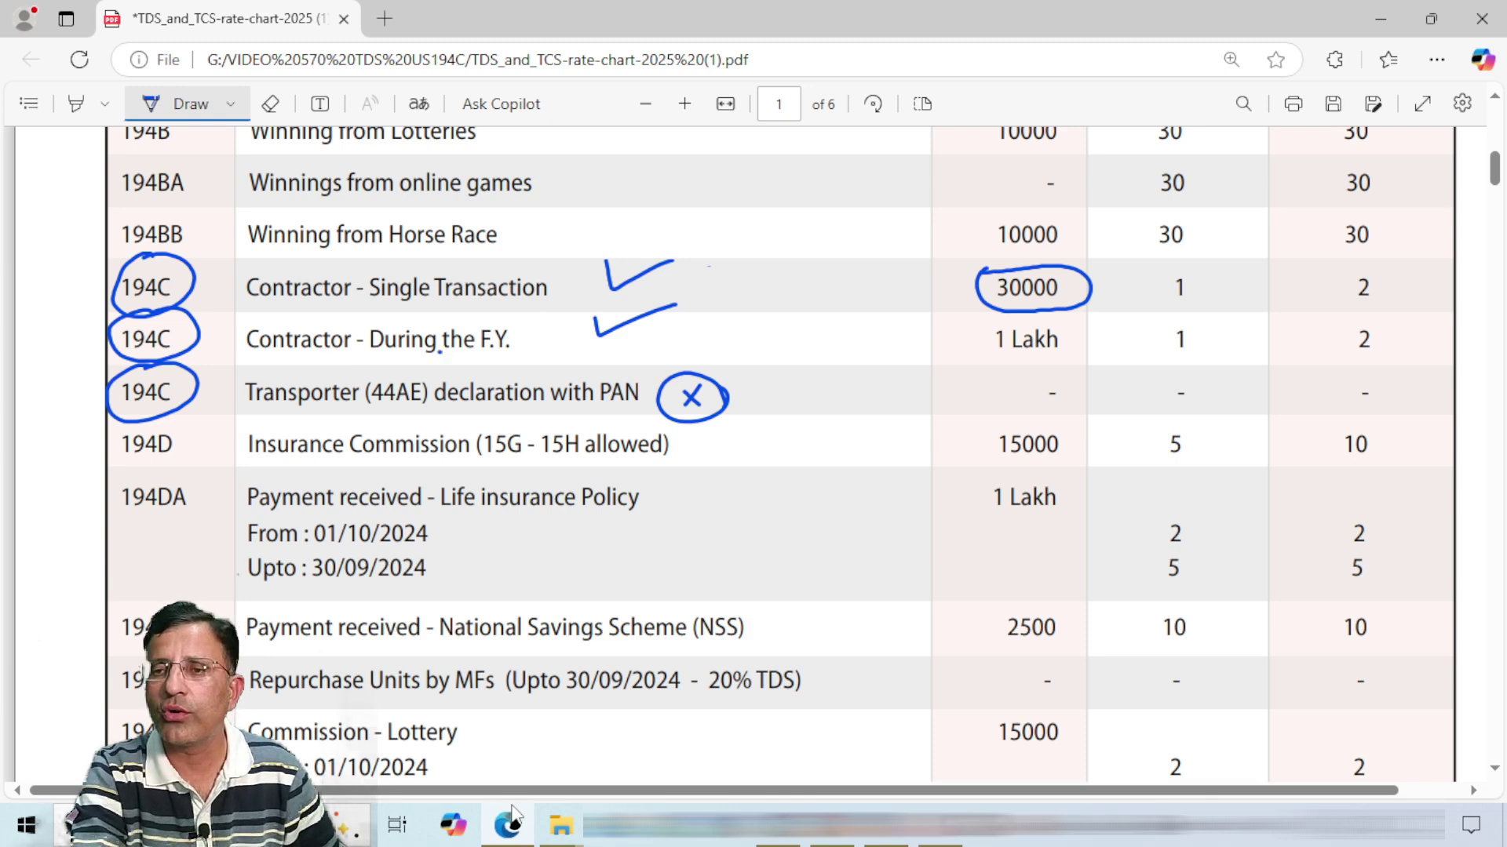
Step: Circle the 1 Lakh limit and the 1 and 2 rates, marking 1 as a percentage and ticking 2
mouse_move(1008, 306)
left_mouse_down()
mouse_move(966, 326)
mouse_move(1043, 375)
mouse_move(1079, 314)
mouse_move(995, 315)
left_mouse_up()
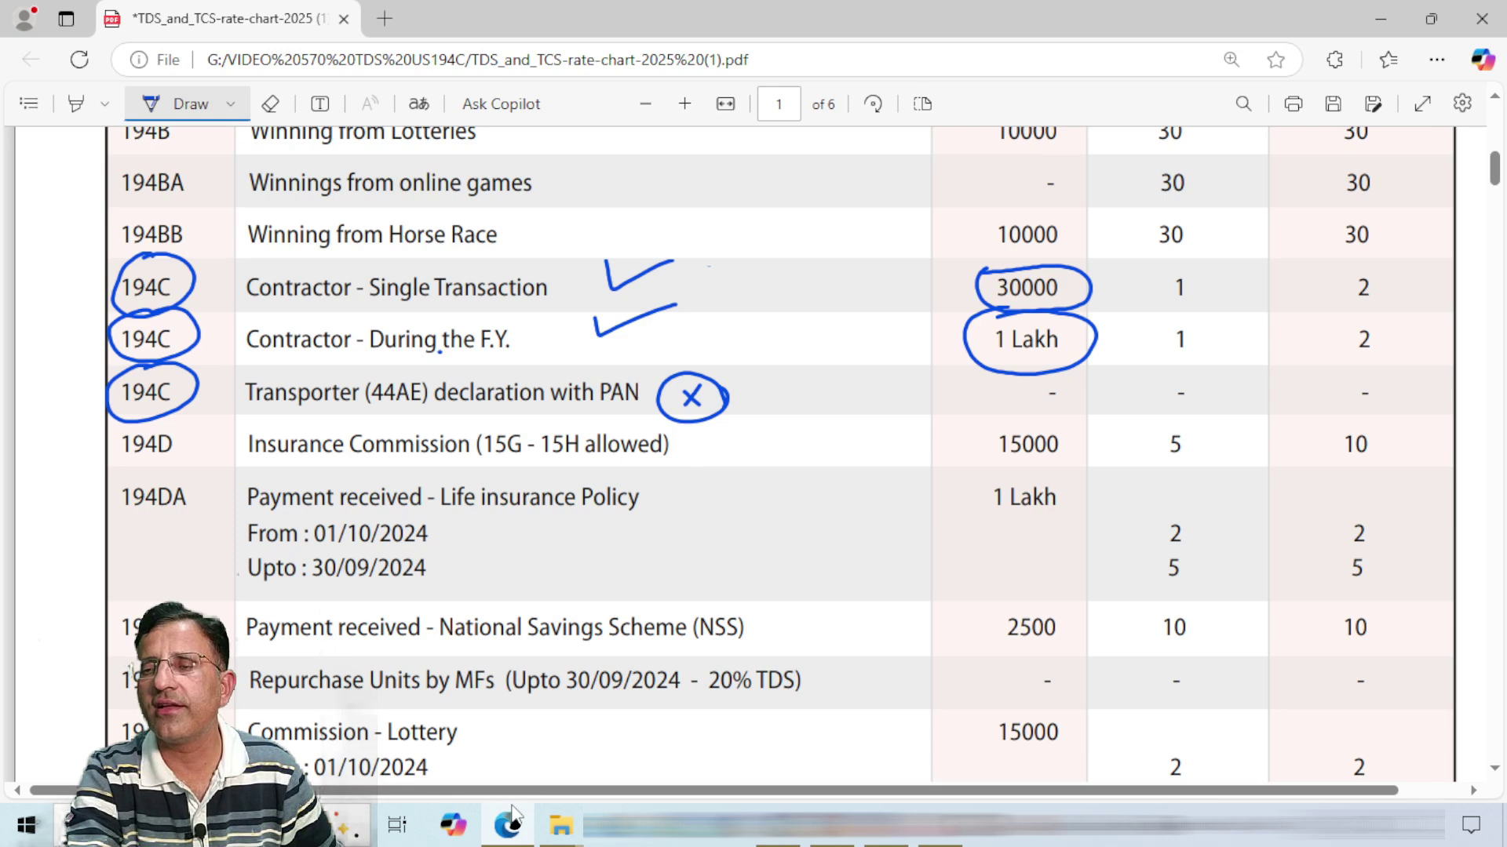
mouse_move(1173, 272)
left_mouse_down()
mouse_move(1175, 308)
mouse_move(1186, 269)
left_mouse_up()
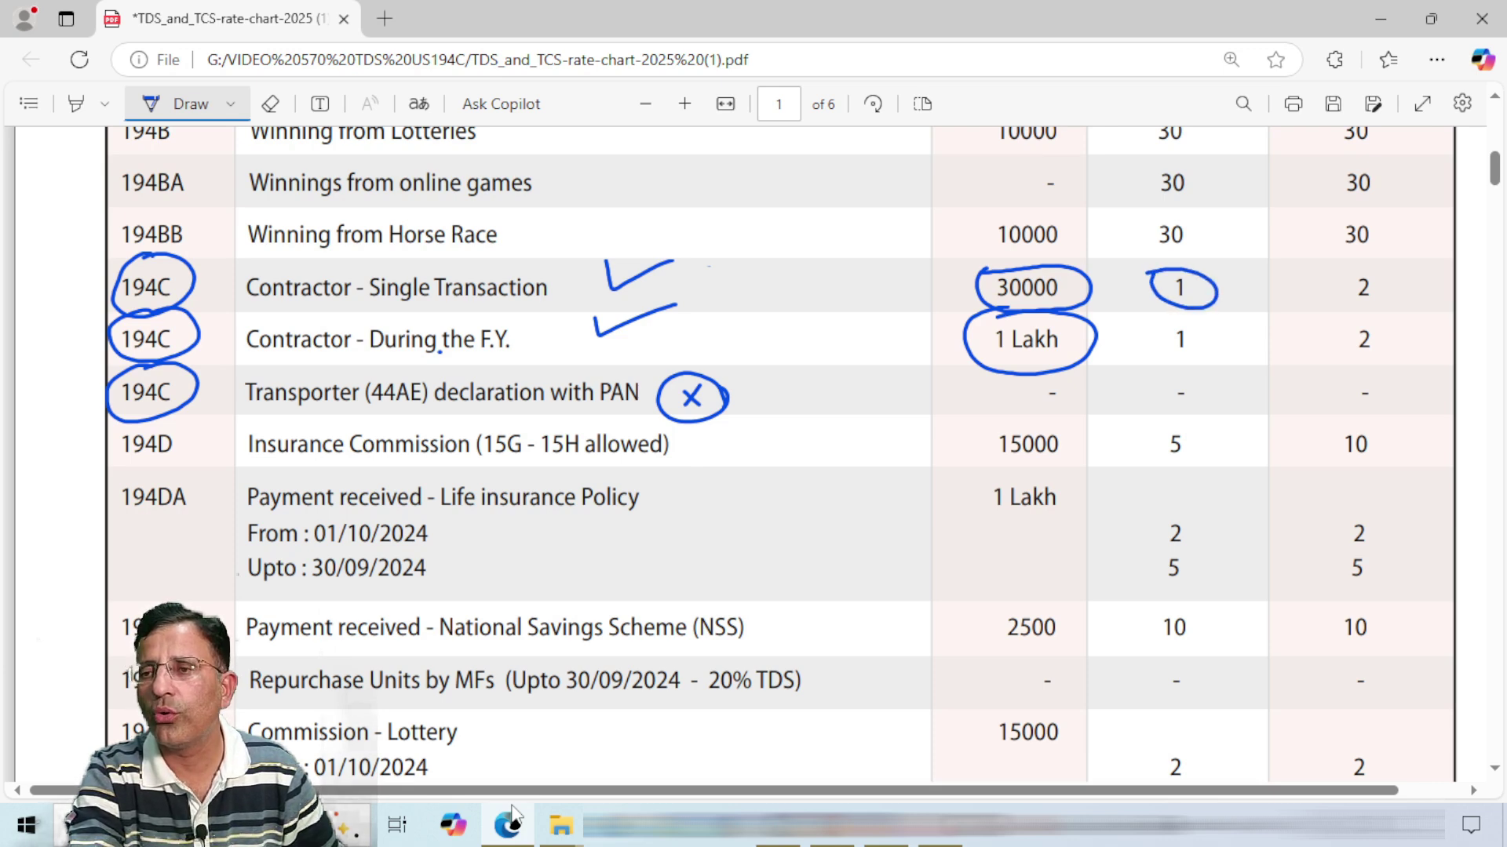
mouse_move(1367, 267)
left_mouse_down()
mouse_move(1391, 308)
mouse_move(1364, 265)
left_mouse_up()
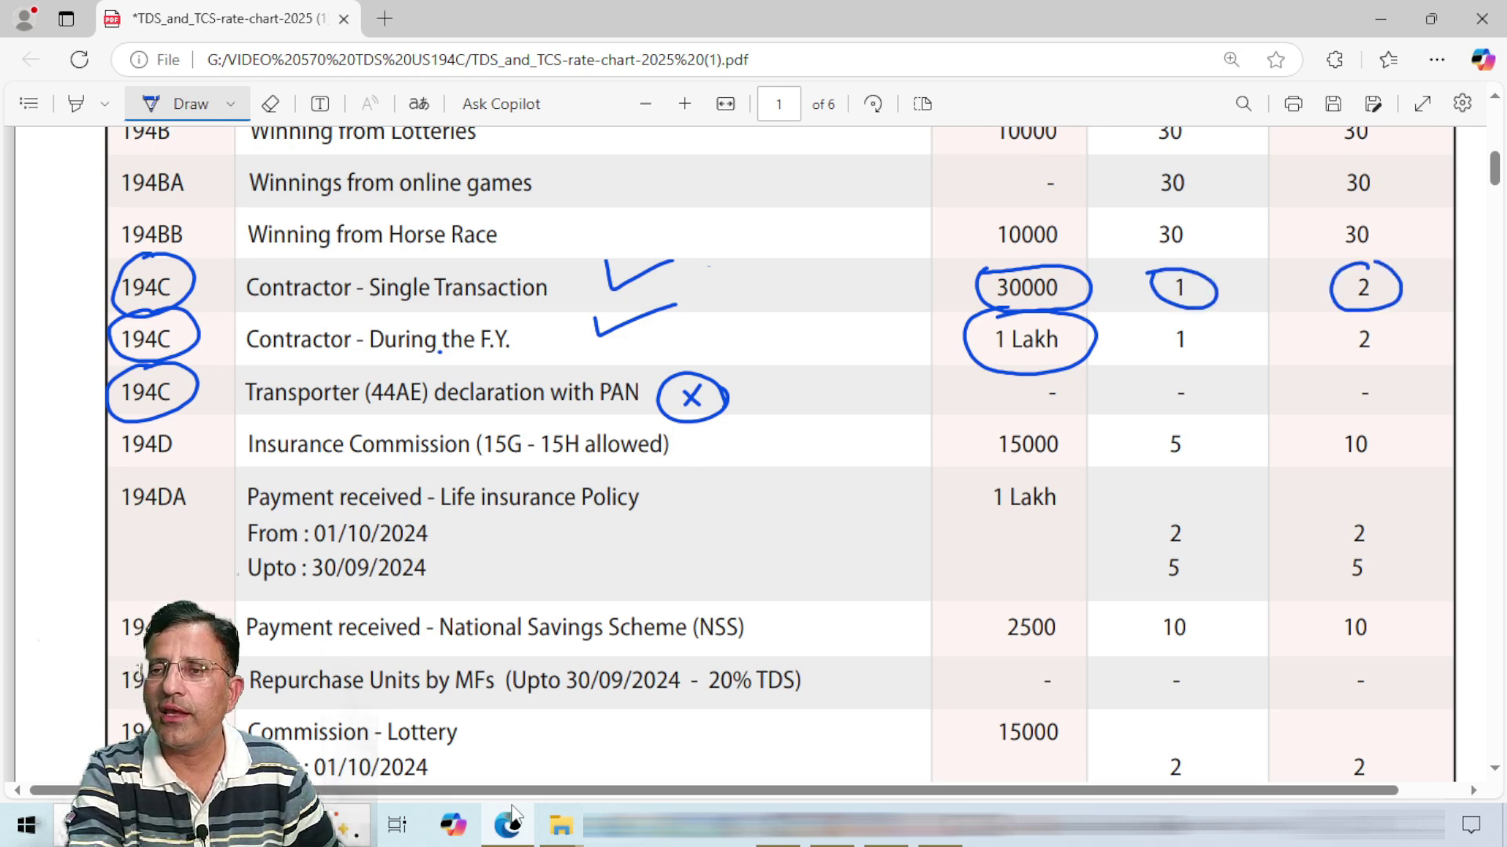
mouse_move(1164, 252)
left_mouse_down()
mouse_move(1164, 265)
mouse_move(1198, 245)
mouse_move(1190, 262)
left_mouse_up()
left_click(1192, 246)
left_click(1209, 253)
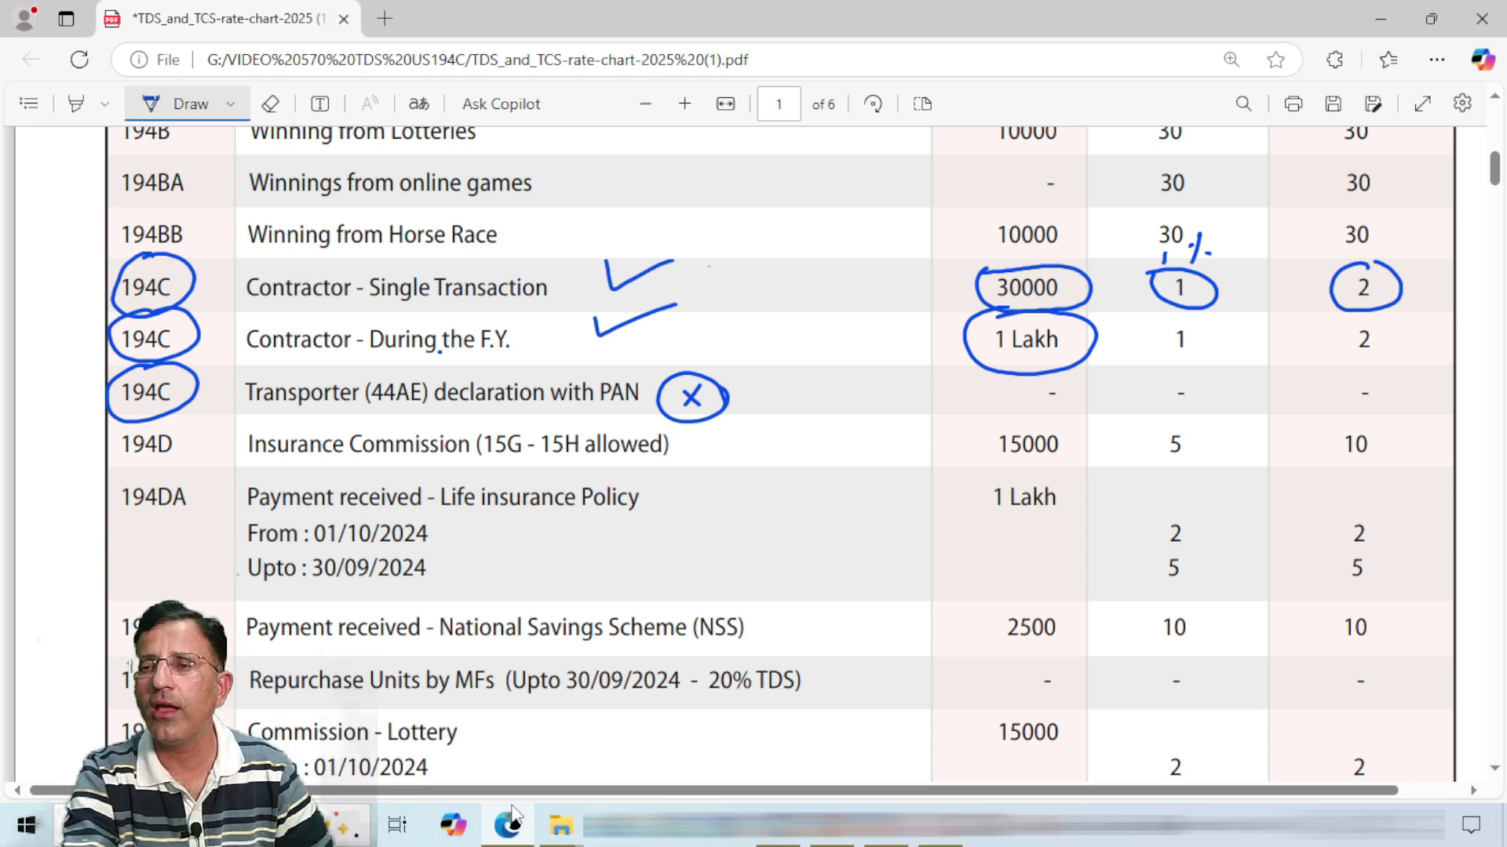
mouse_move(1110, 192)
left_mouse_down()
mouse_move(1097, 220)
mouse_move(1115, 212)
mouse_move(1137, 231)
left_mouse_up()
mouse_move(1156, 198)
left_mouse_down()
mouse_move(1159, 215)
mouse_move(1212, 182)
left_mouse_up()
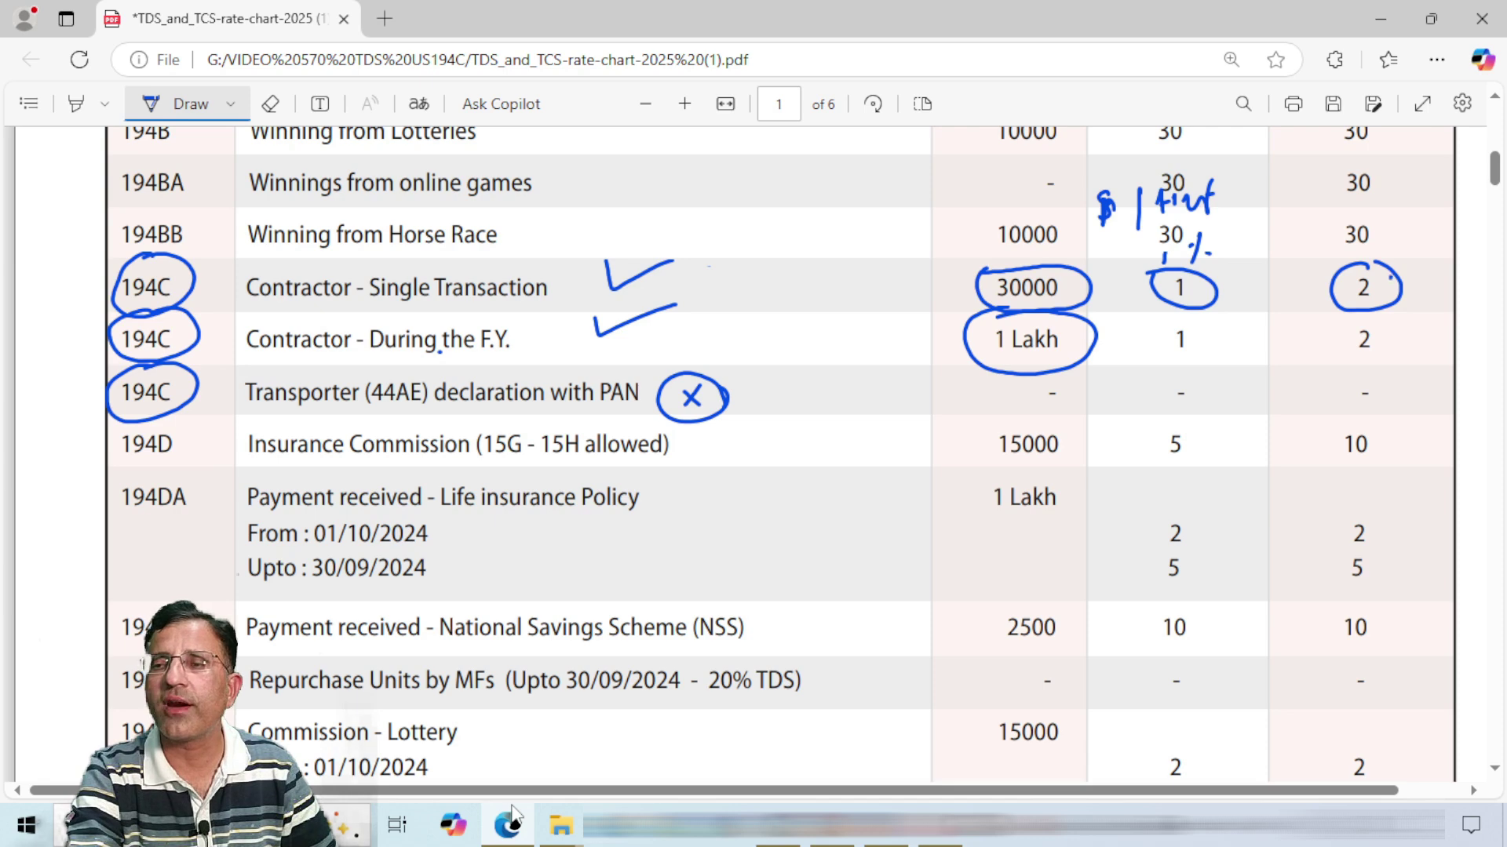
left_click_drag(1387, 275, 1418, 272)
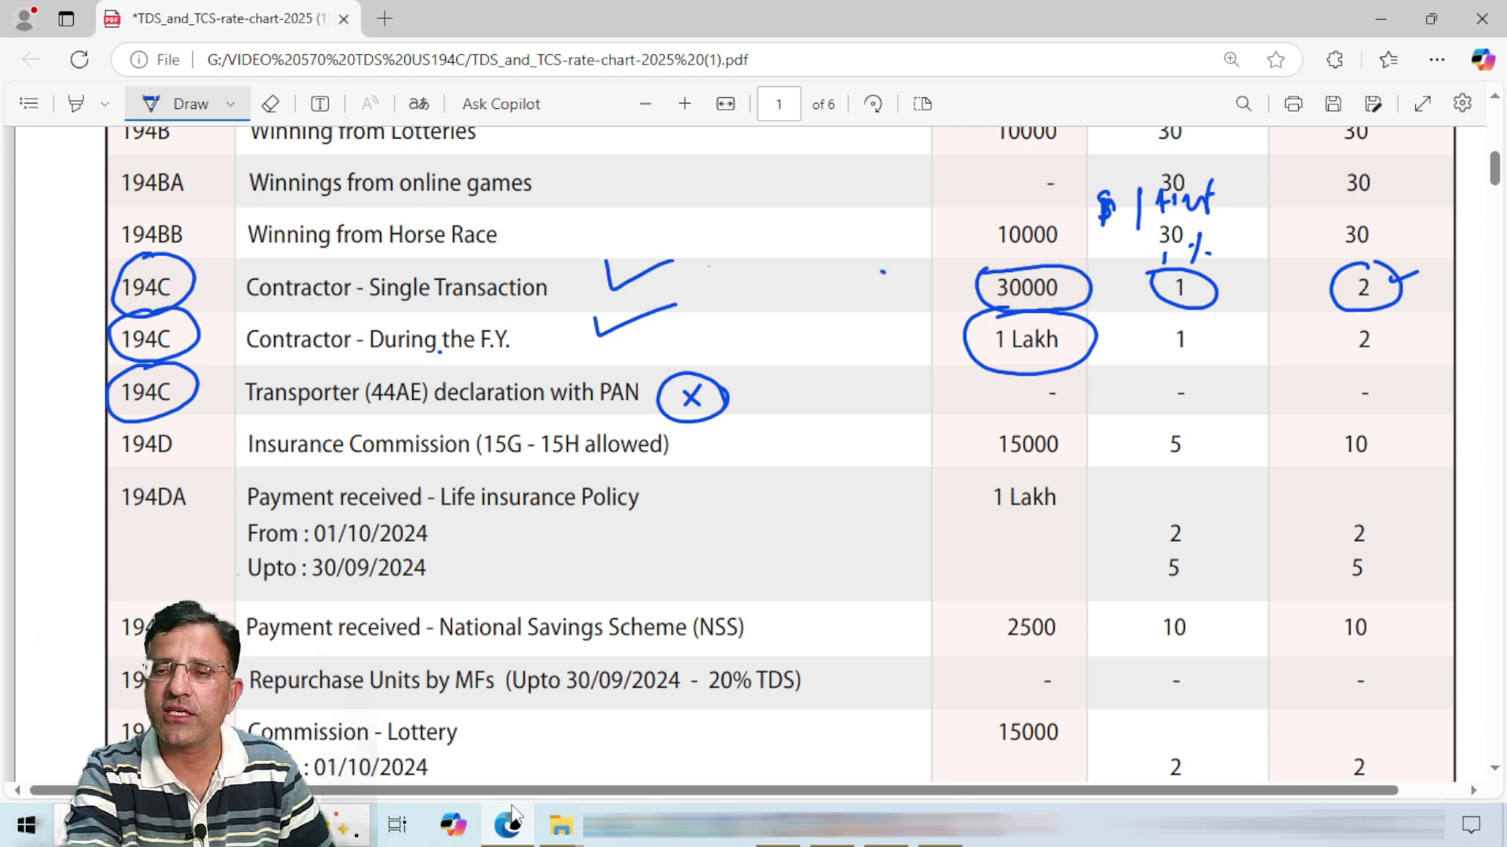
Step: Draw arrows to the 30000 and 1 Lakh limits and underline 'Single' and 'F.Y.'
left_click_drag(882, 273, 944, 273)
mouse_move(871, 333)
left_mouse_down()
mouse_move(944, 333)
mouse_move(925, 341)
left_mouse_up()
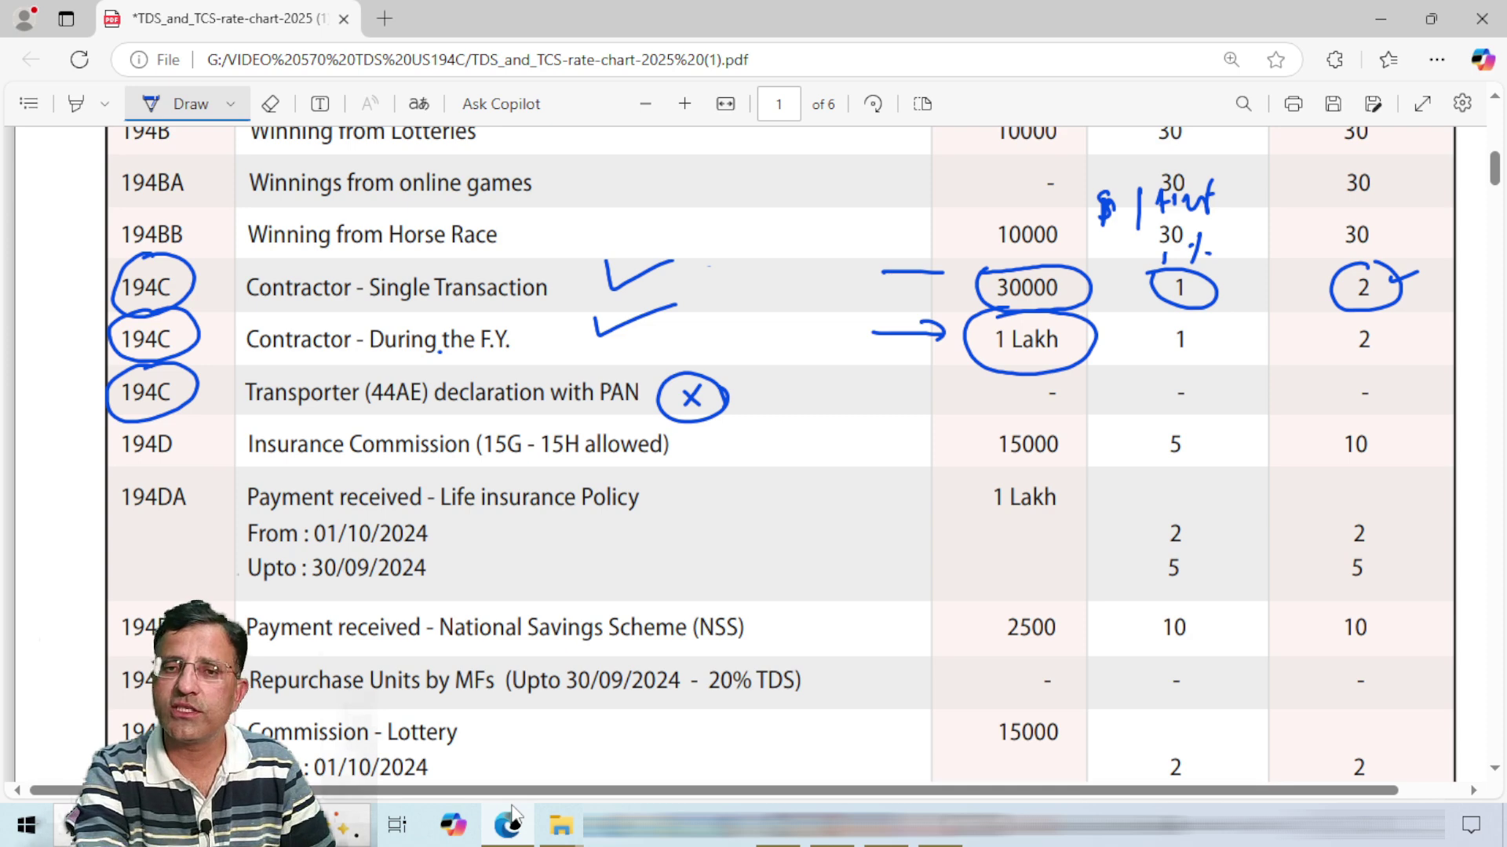
left_click_drag(393, 303, 441, 303)
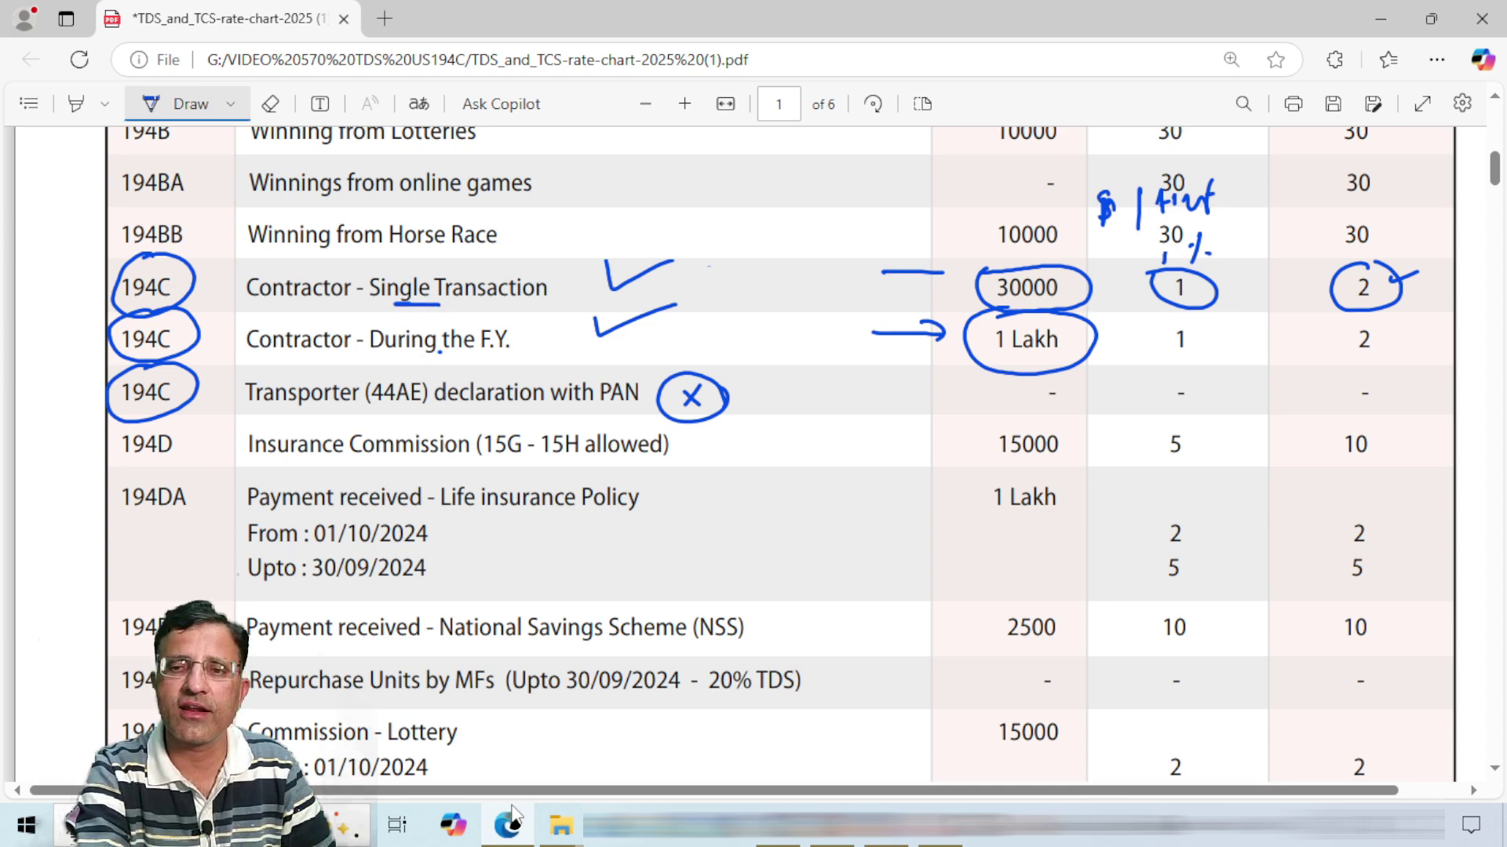
left_click_drag(450, 355, 504, 352)
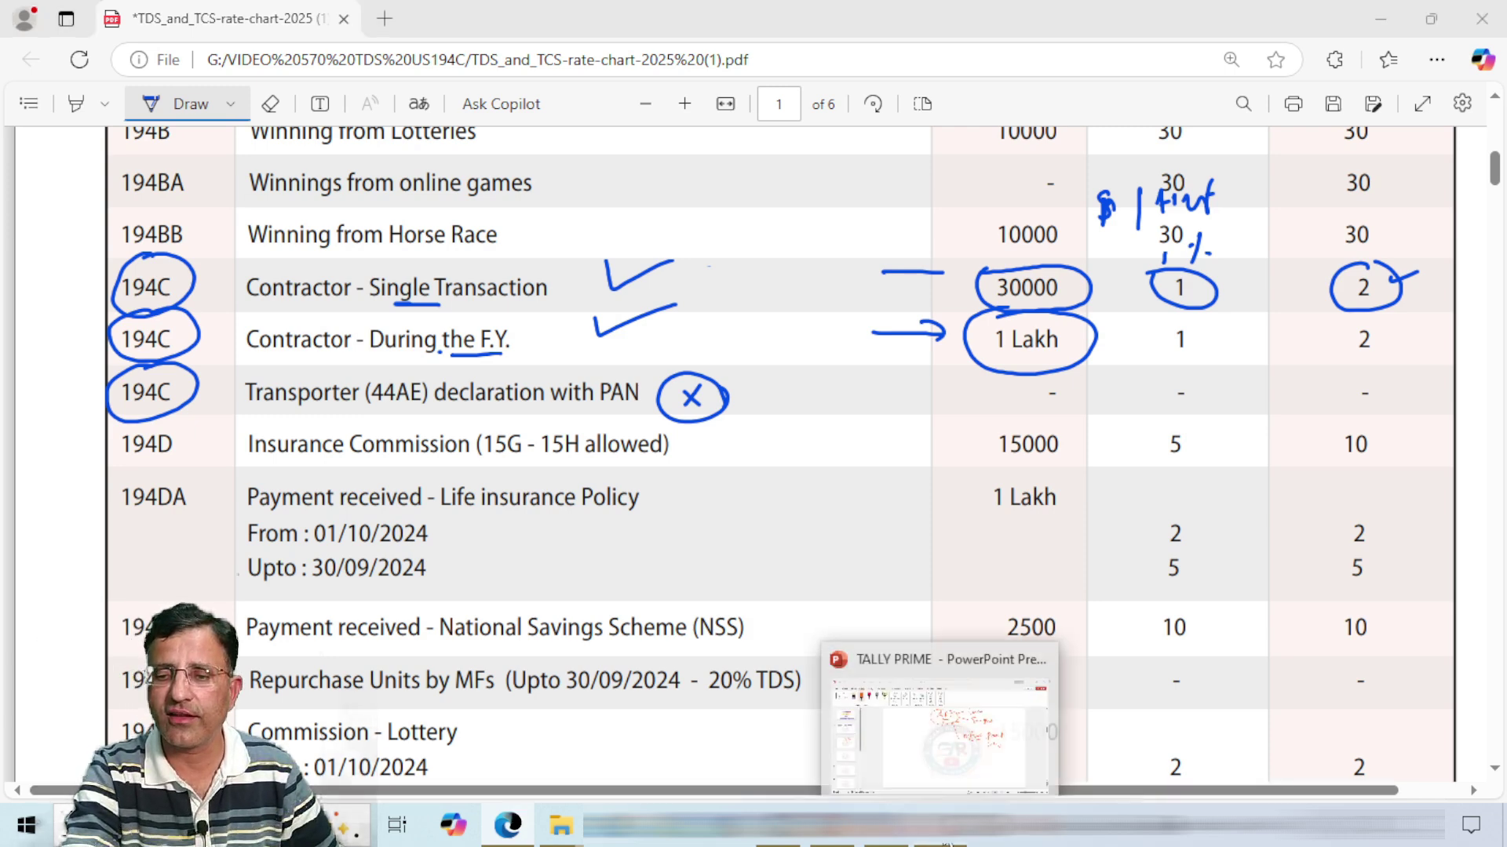
Step: Return to the PowerPoint presentation and add a small mark inside the ABC ellipse
left_click(942, 730)
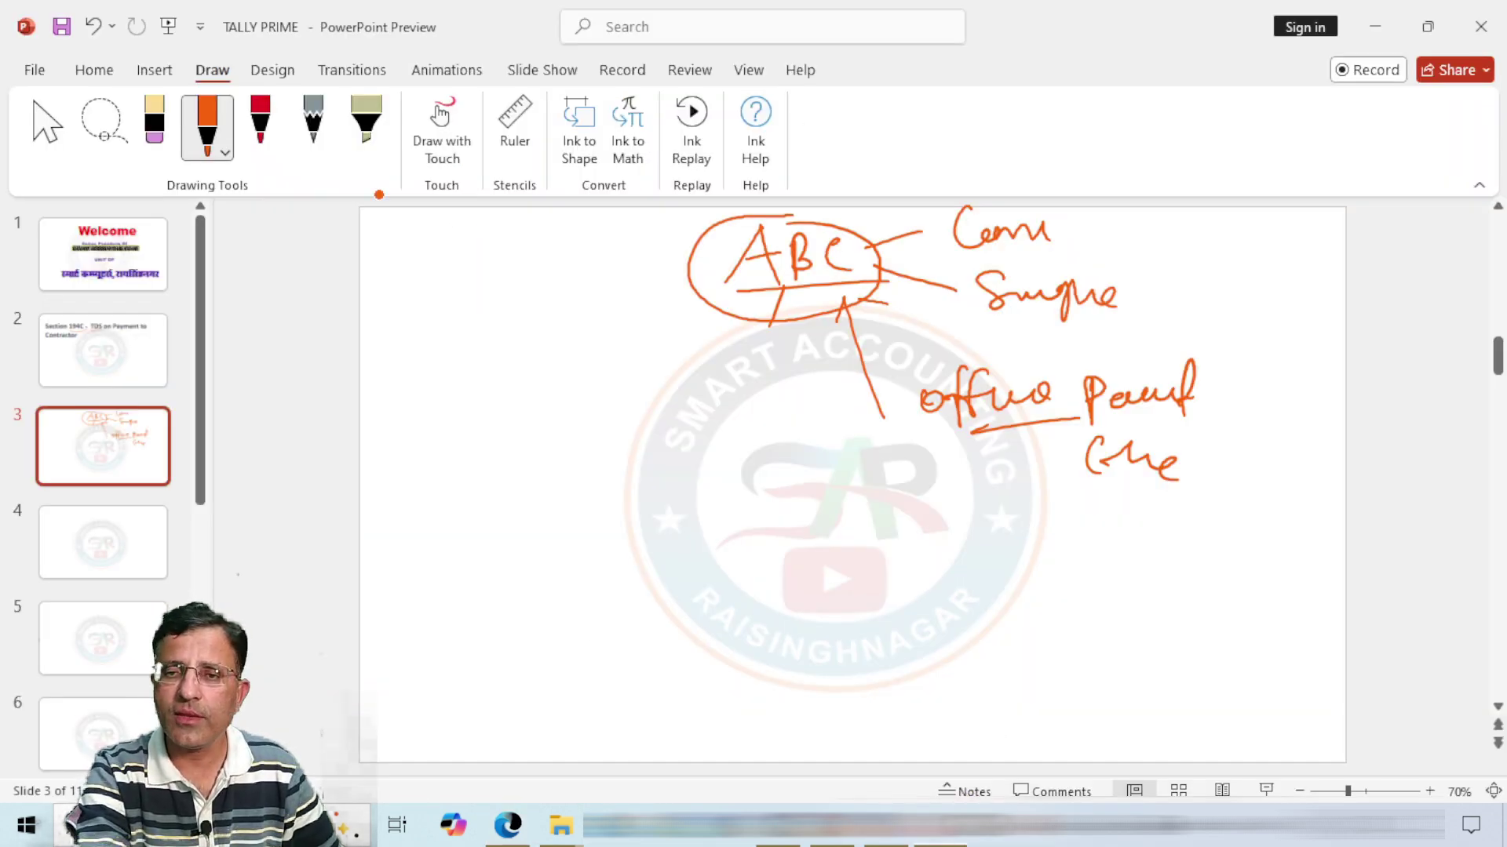
left_click_drag(690, 276, 703, 271)
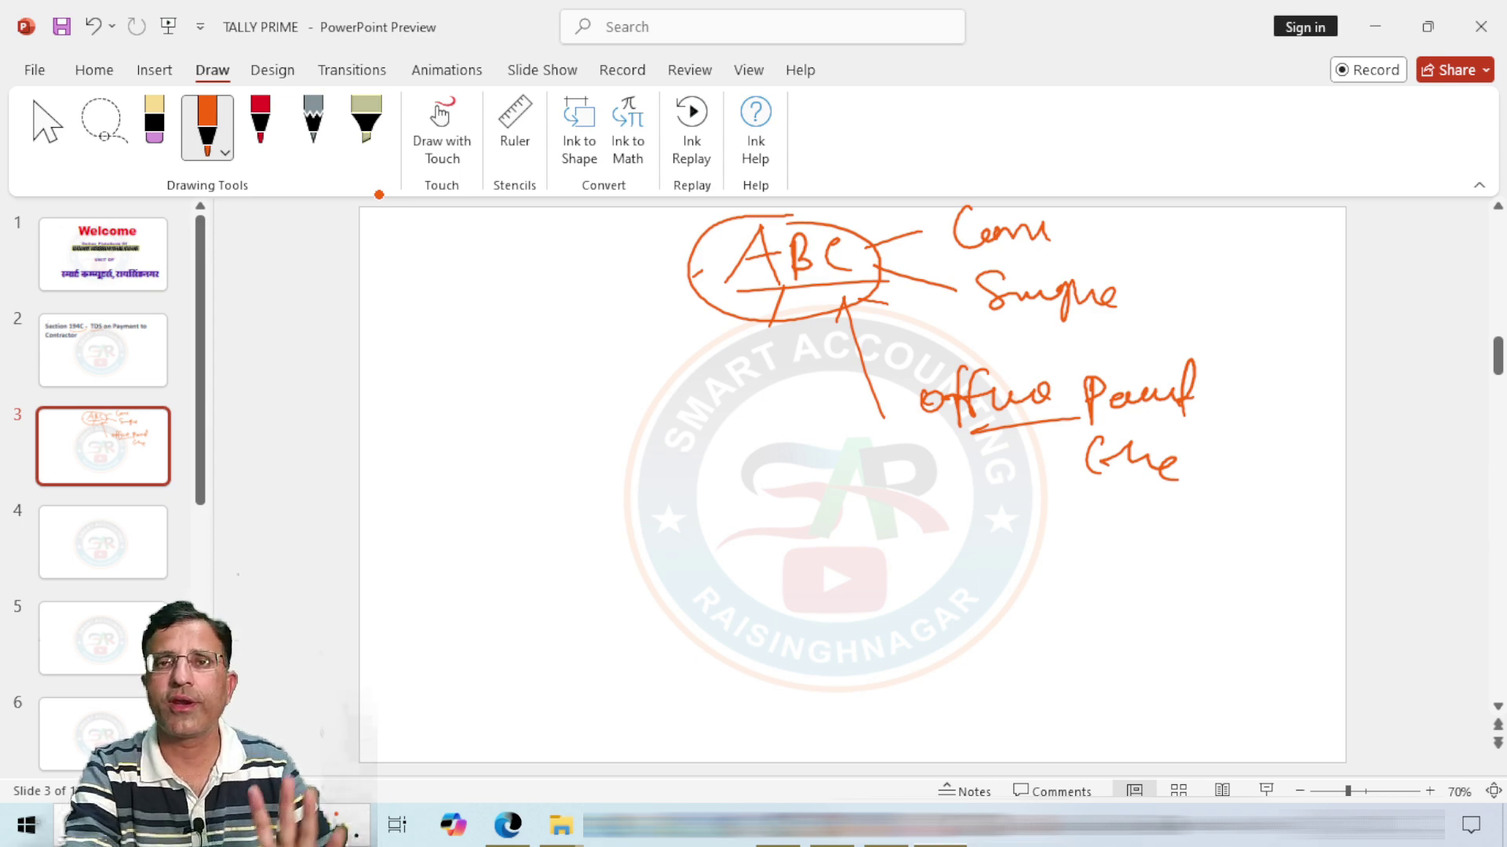
Step: On slide 4, write S 30,000 and 35000, underlined, with an arrow between them
left_click(141, 540)
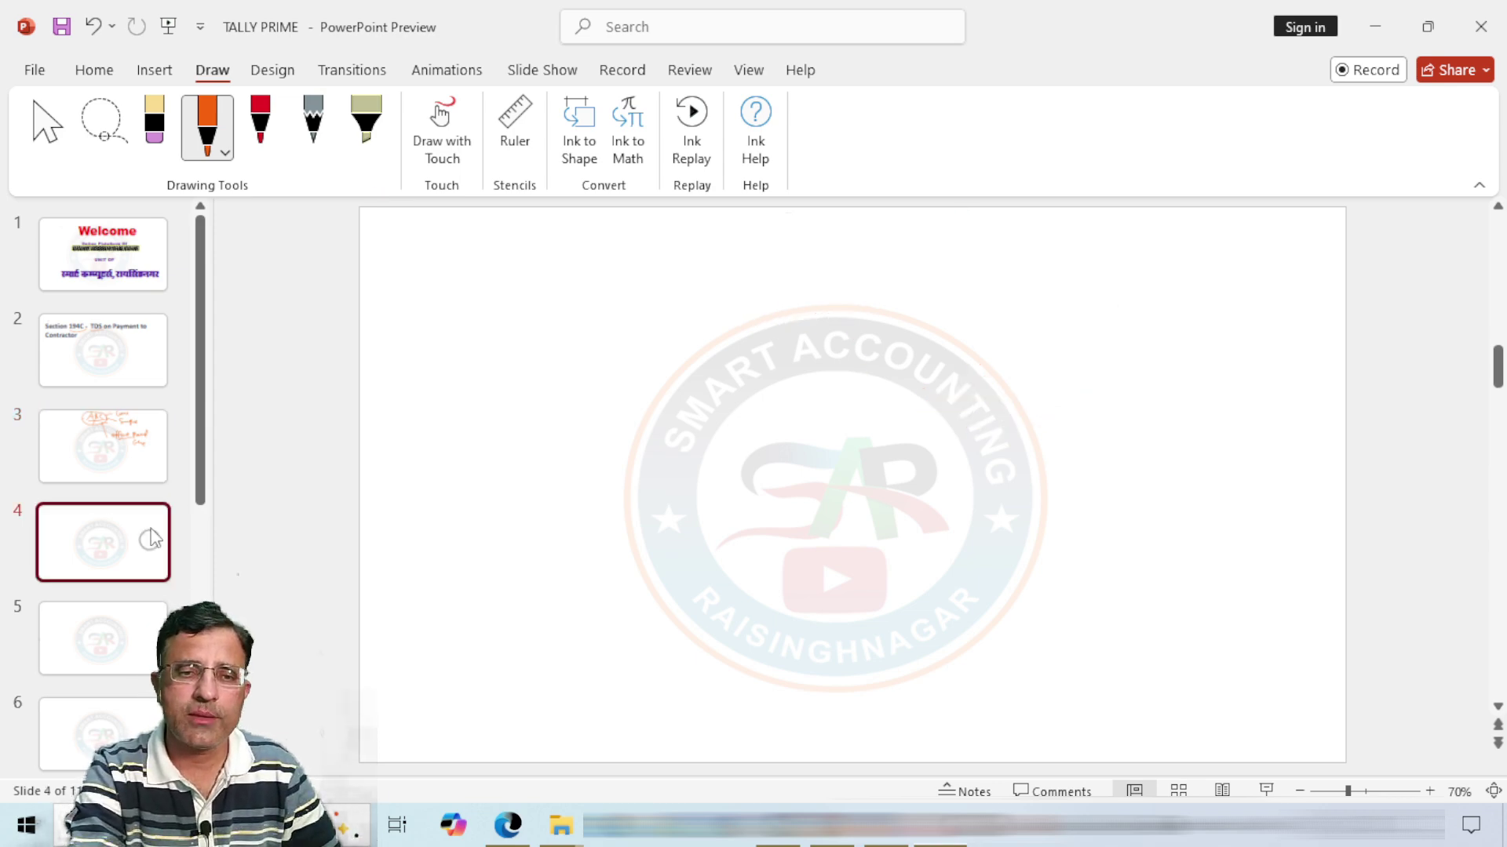
mouse_move(601, 243)
left_mouse_down()
mouse_move(579, 257)
mouse_move(710, 272)
mouse_move(775, 261)
mouse_move(790, 237)
mouse_move(837, 267)
mouse_move(842, 241)
left_mouse_up()
left_click_drag(701, 300, 892, 288)
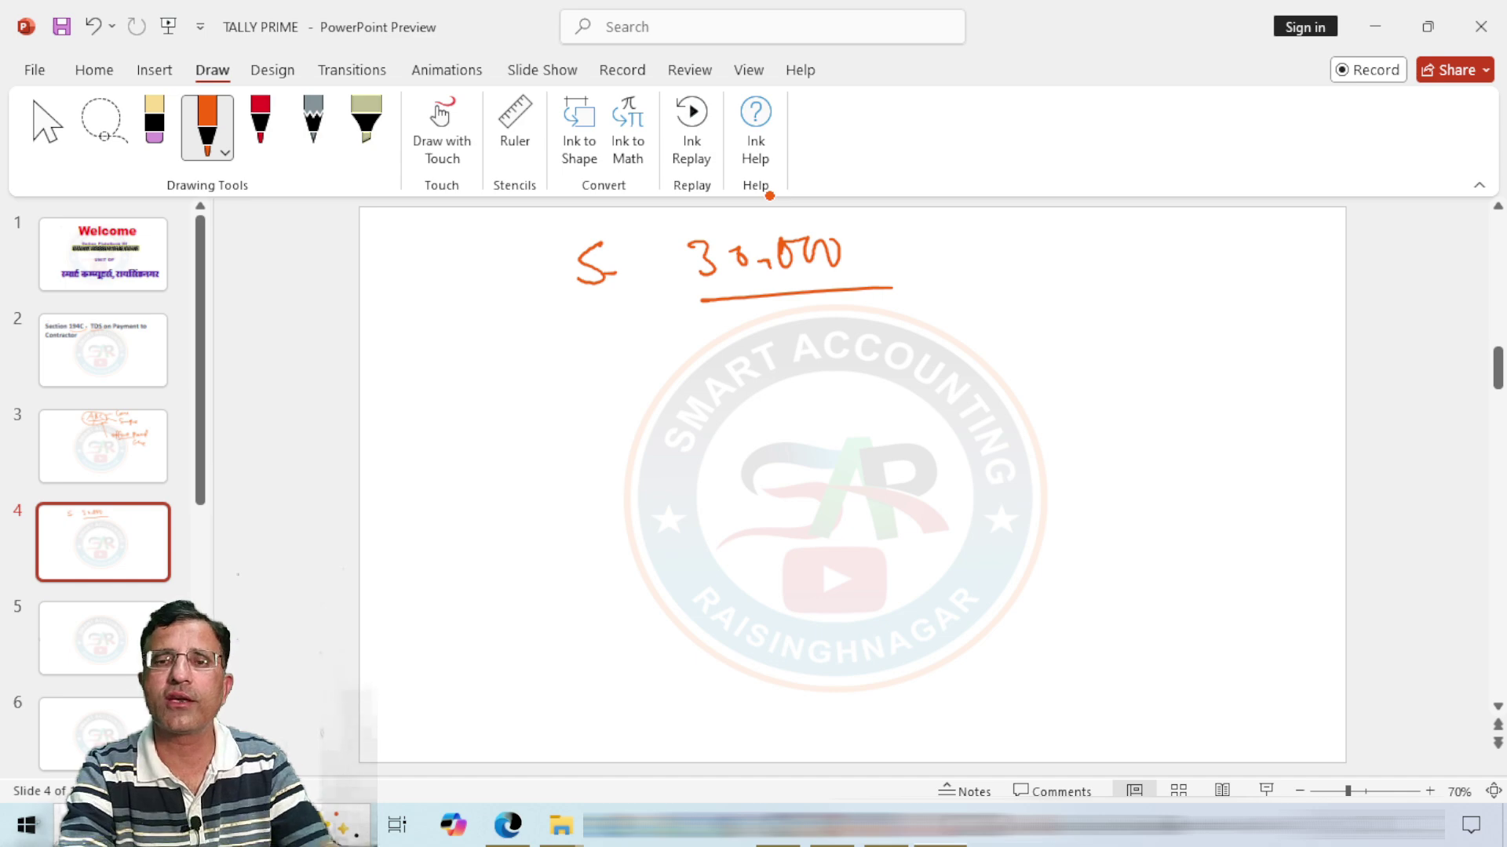
mouse_move(1005, 286)
left_mouse_down()
mouse_move(1024, 290)
mouse_move(1012, 321)
mouse_move(1083, 279)
left_mouse_up()
left_click_drag(1089, 288, 1155, 293)
left_click_drag(1009, 353, 1198, 331)
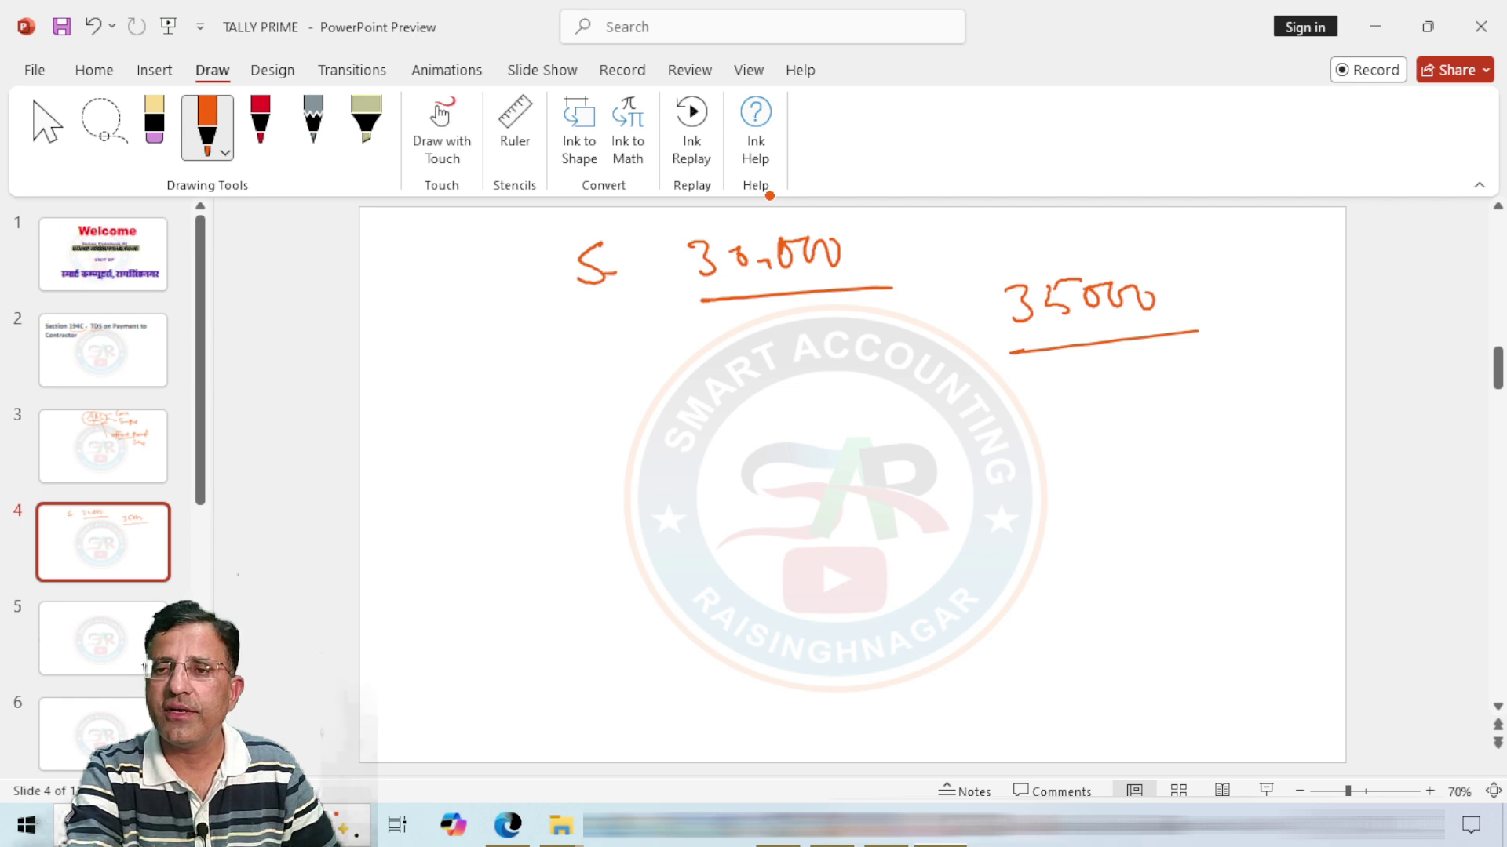
left_click_drag(1074, 310, 1050, 322)
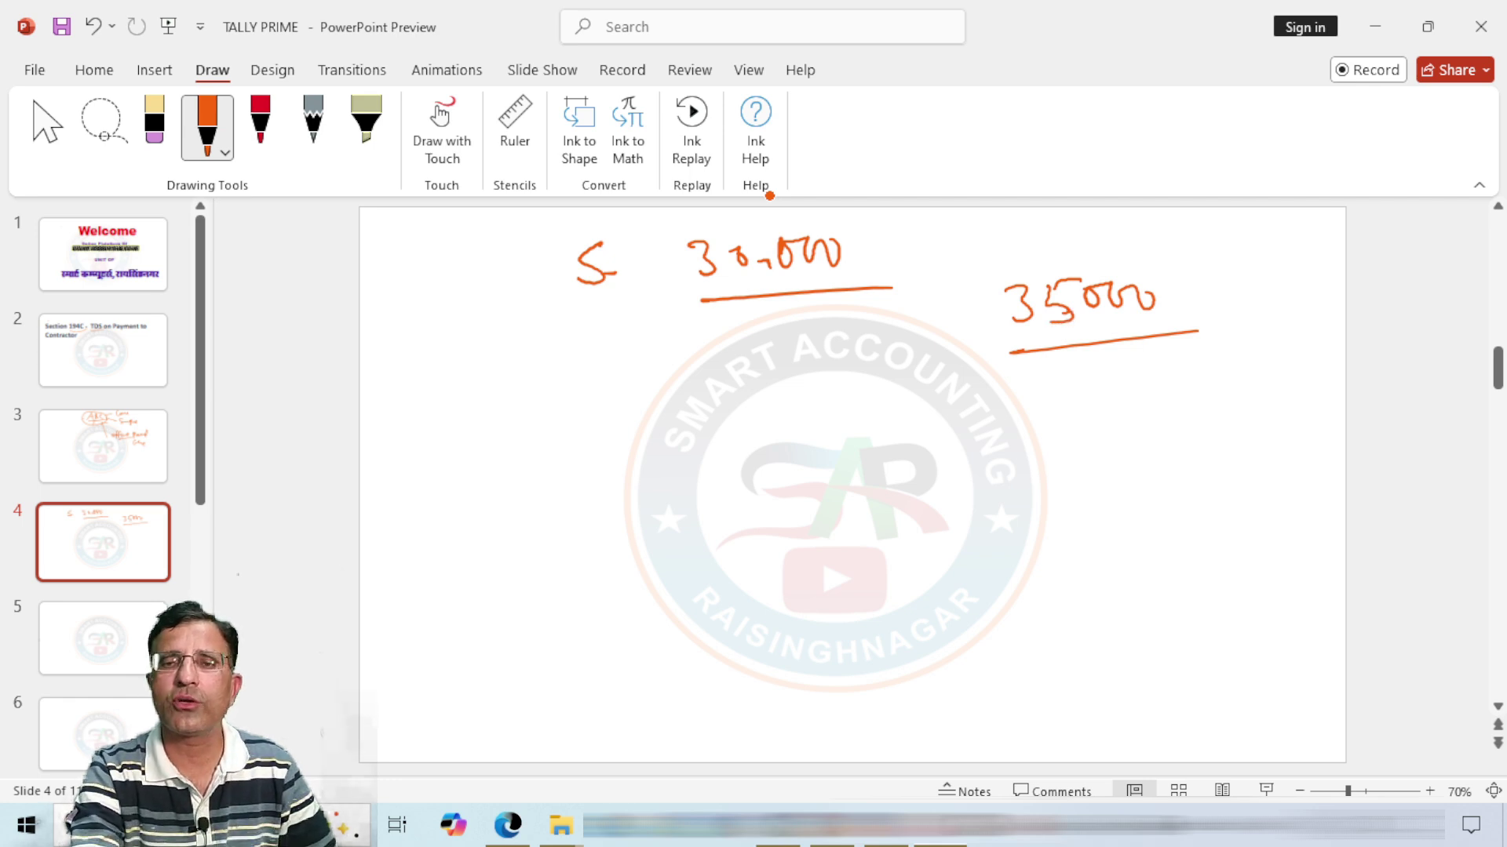
mouse_move(901, 229)
left_mouse_down()
mouse_move(981, 261)
mouse_move(993, 234)
left_mouse_up()
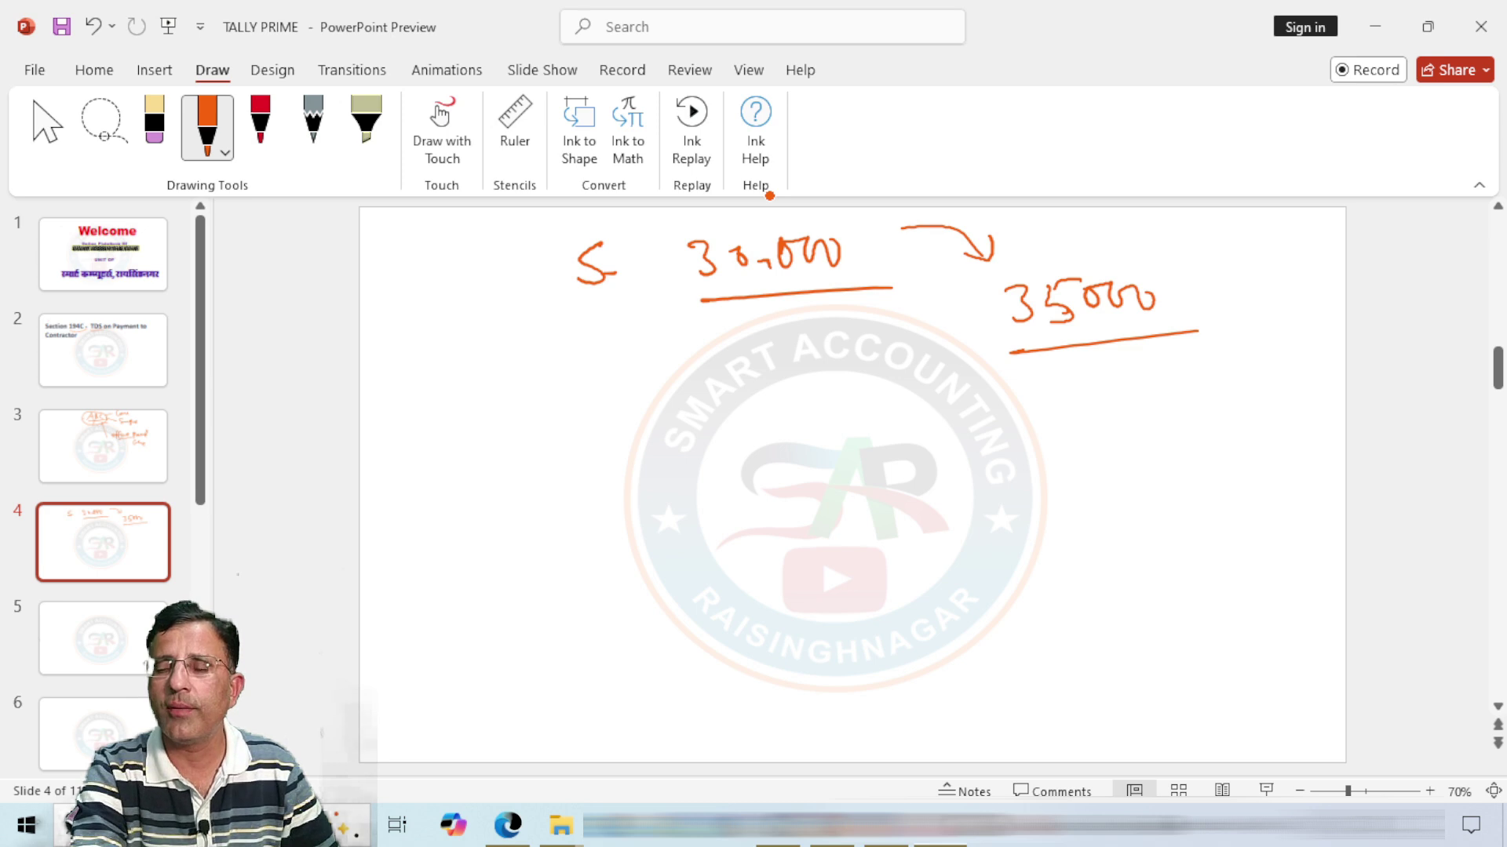
Step: Write underlined 1% | 2% rates beneath 35000
mouse_move(1131, 355)
left_mouse_down()
mouse_move(1130, 397)
mouse_move(1169, 365)
left_mouse_up()
left_click_drag(1182, 358, 1177, 379)
left_click_drag(1187, 372, 1193, 380)
left_click_drag(1085, 417, 1234, 402)
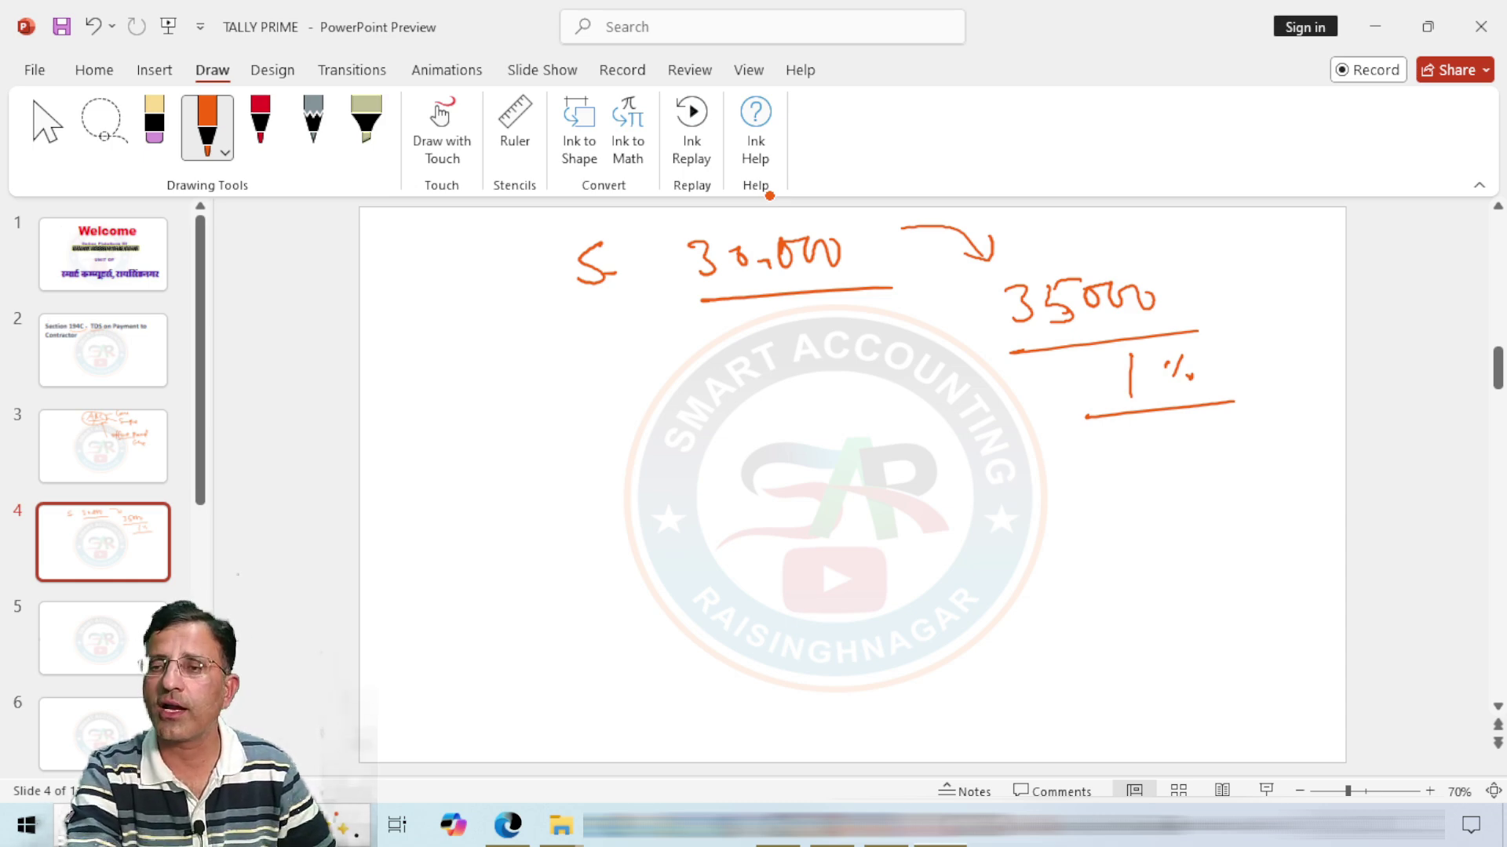
left_click_drag(1246, 327, 1240, 414)
left_click_drag(1265, 362, 1285, 384)
left_click_drag(1311, 355, 1303, 372)
left_click(1294, 376)
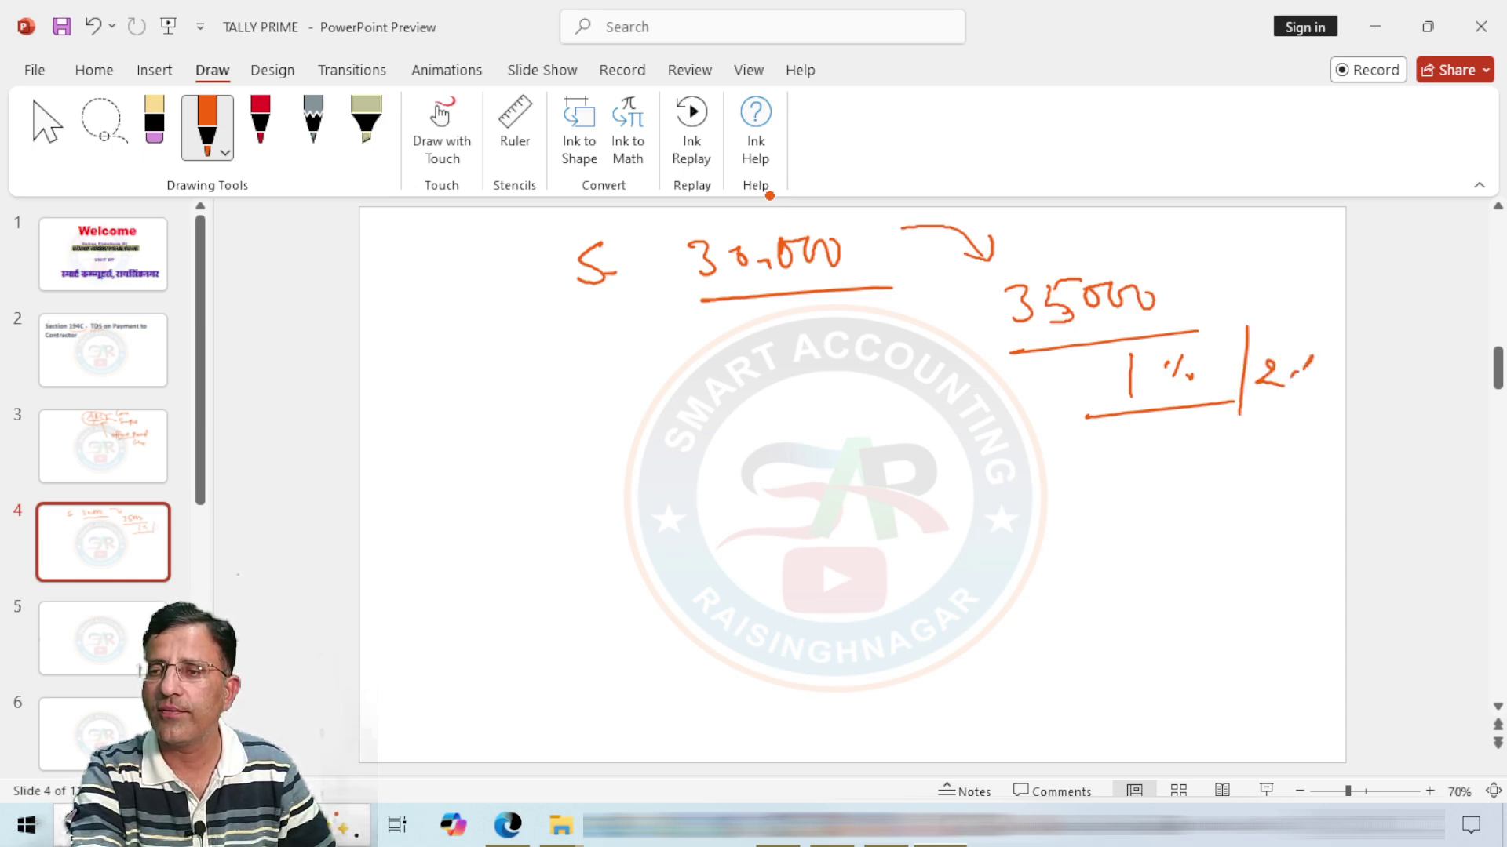
left_click_drag(1240, 412, 1306, 407)
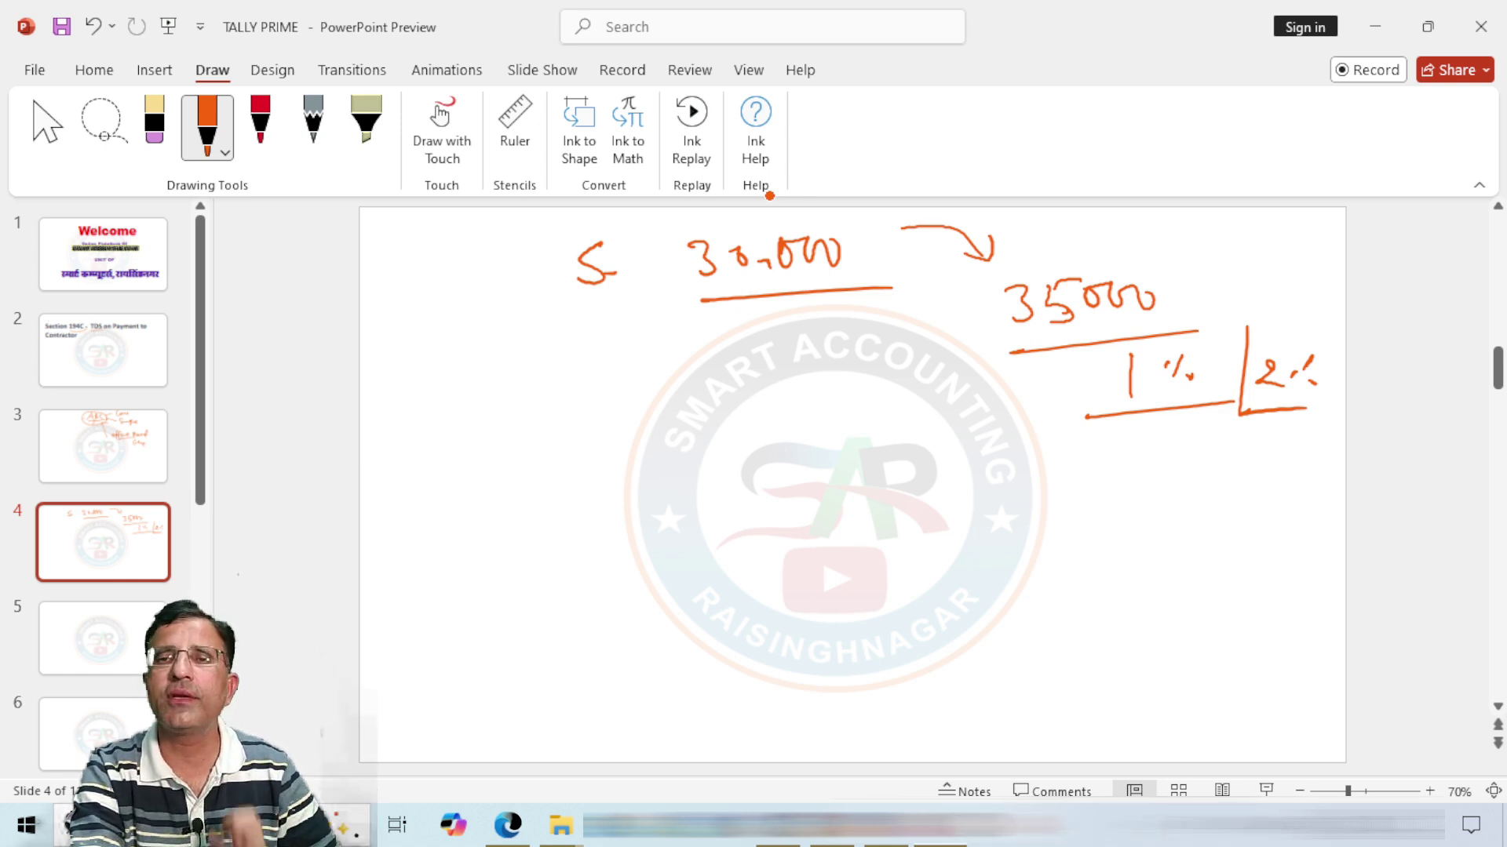
Step: Write two underlined 25000 payments, each marked with a cross
mouse_move(466, 361)
left_mouse_down()
mouse_move(482, 355)
mouse_move(497, 386)
mouse_move(520, 369)
mouse_move(508, 385)
left_mouse_up()
mouse_move(526, 347)
left_mouse_down()
mouse_move(562, 342)
mouse_move(572, 378)
mouse_move(648, 362)
left_mouse_up()
left_click_drag(455, 419, 690, 396)
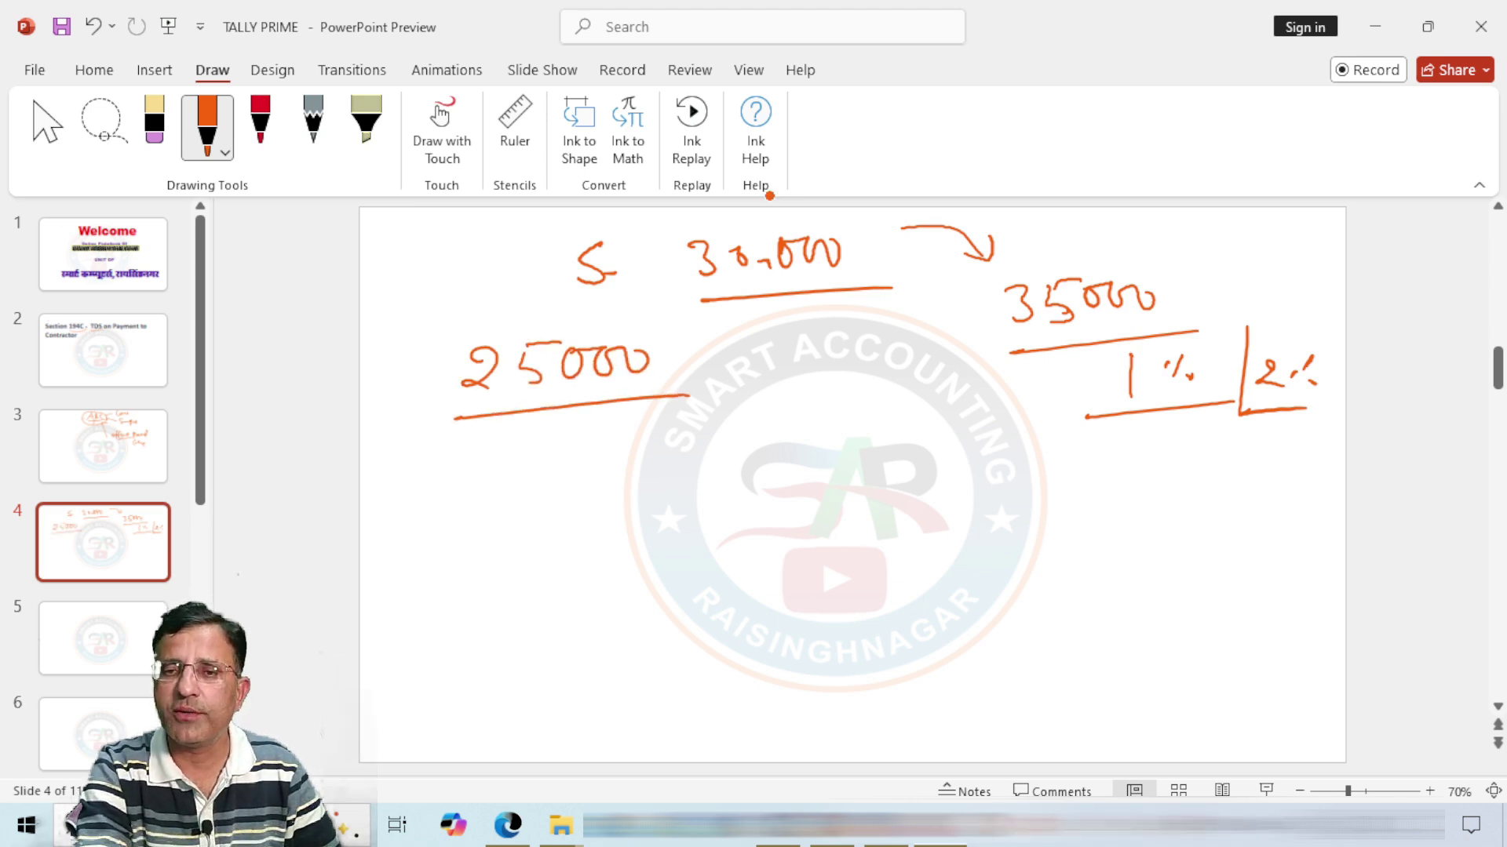
left_click_drag(720, 336, 745, 366)
left_click_drag(743, 334, 723, 369)
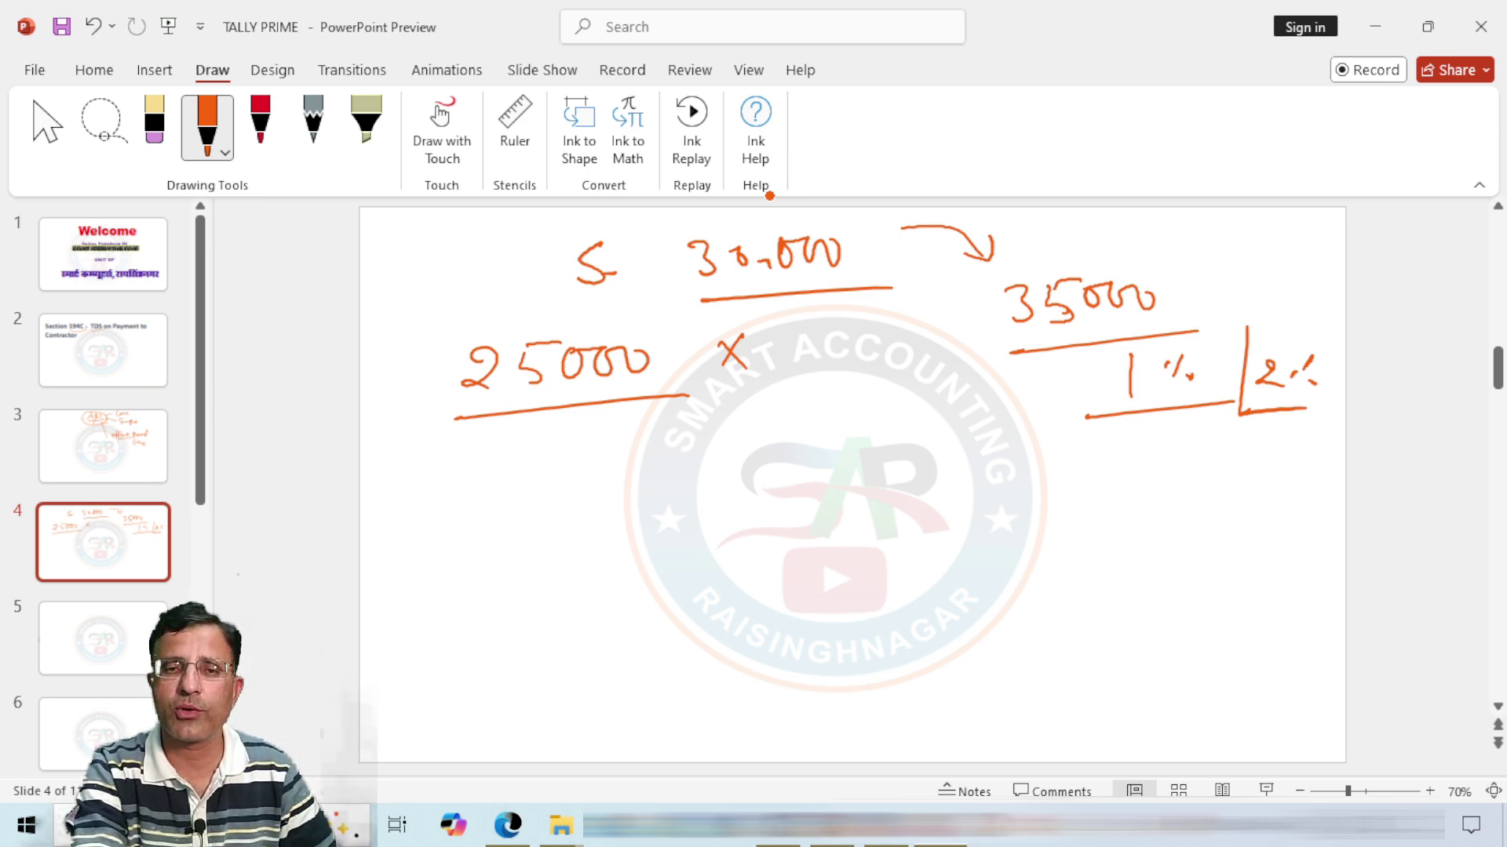
left_click_drag(468, 444, 480, 480)
left_click_drag(517, 436, 511, 479)
left_click_drag(514, 434, 743, 444)
left_click_drag(747, 413, 711, 447)
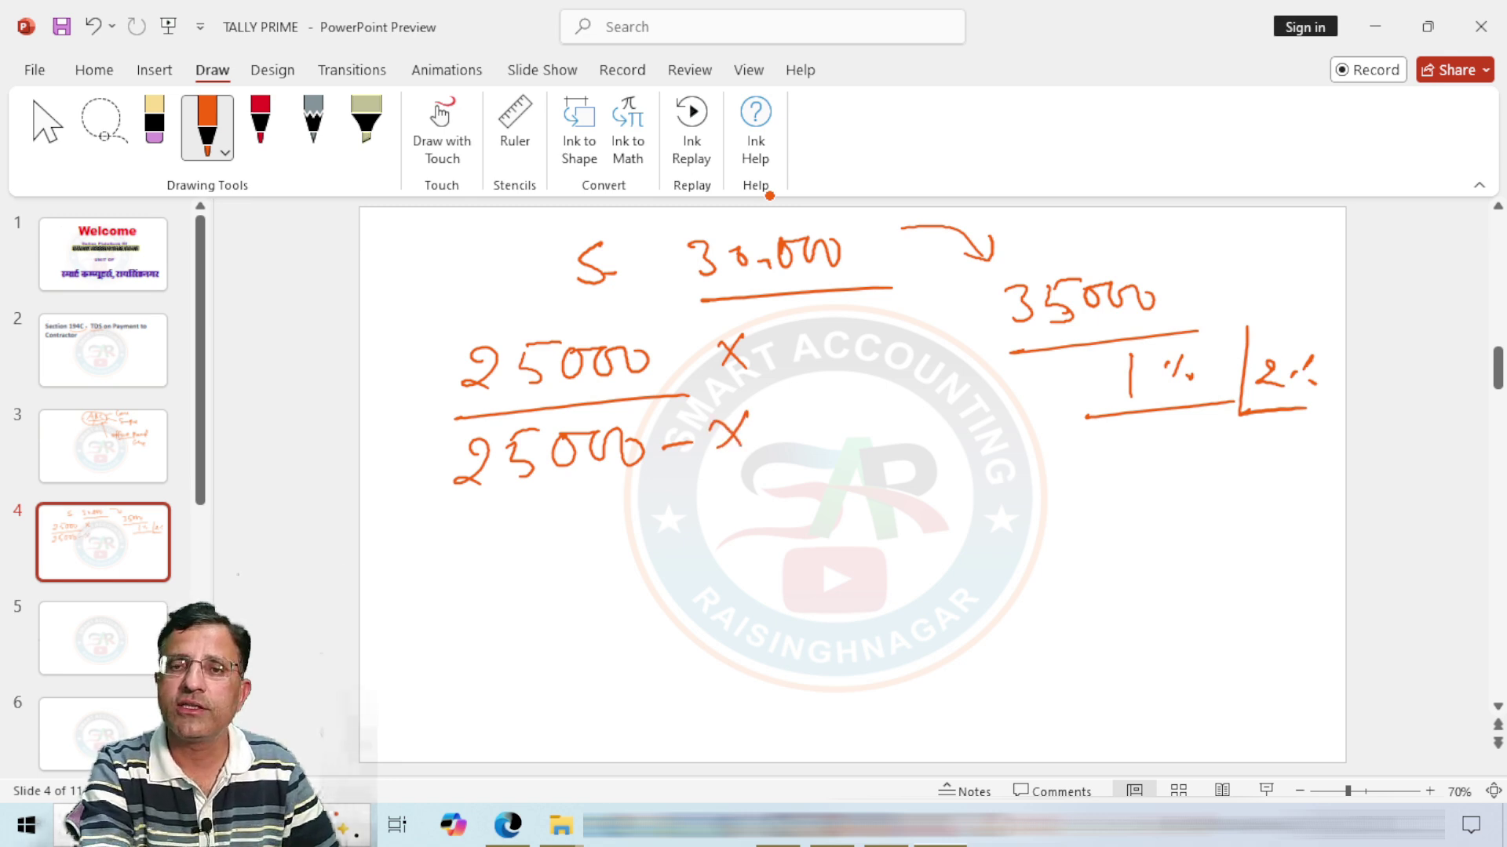
Step: Tick the 30,000 limit, both 25000 payments, and the 35000 figure
left_click_drag(654, 243, 681, 264)
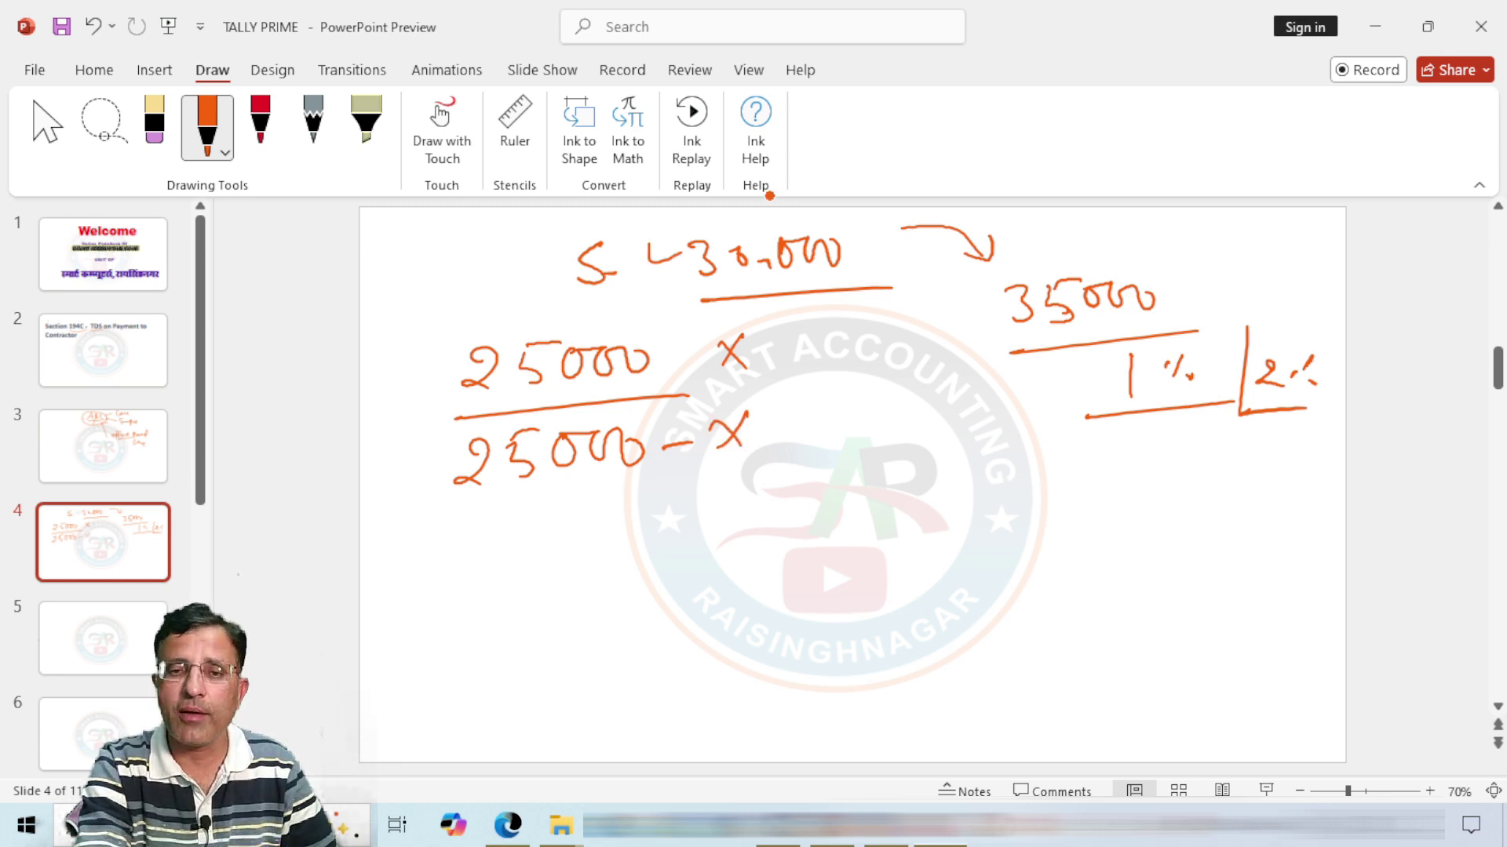
left_click_drag(412, 370, 460, 345)
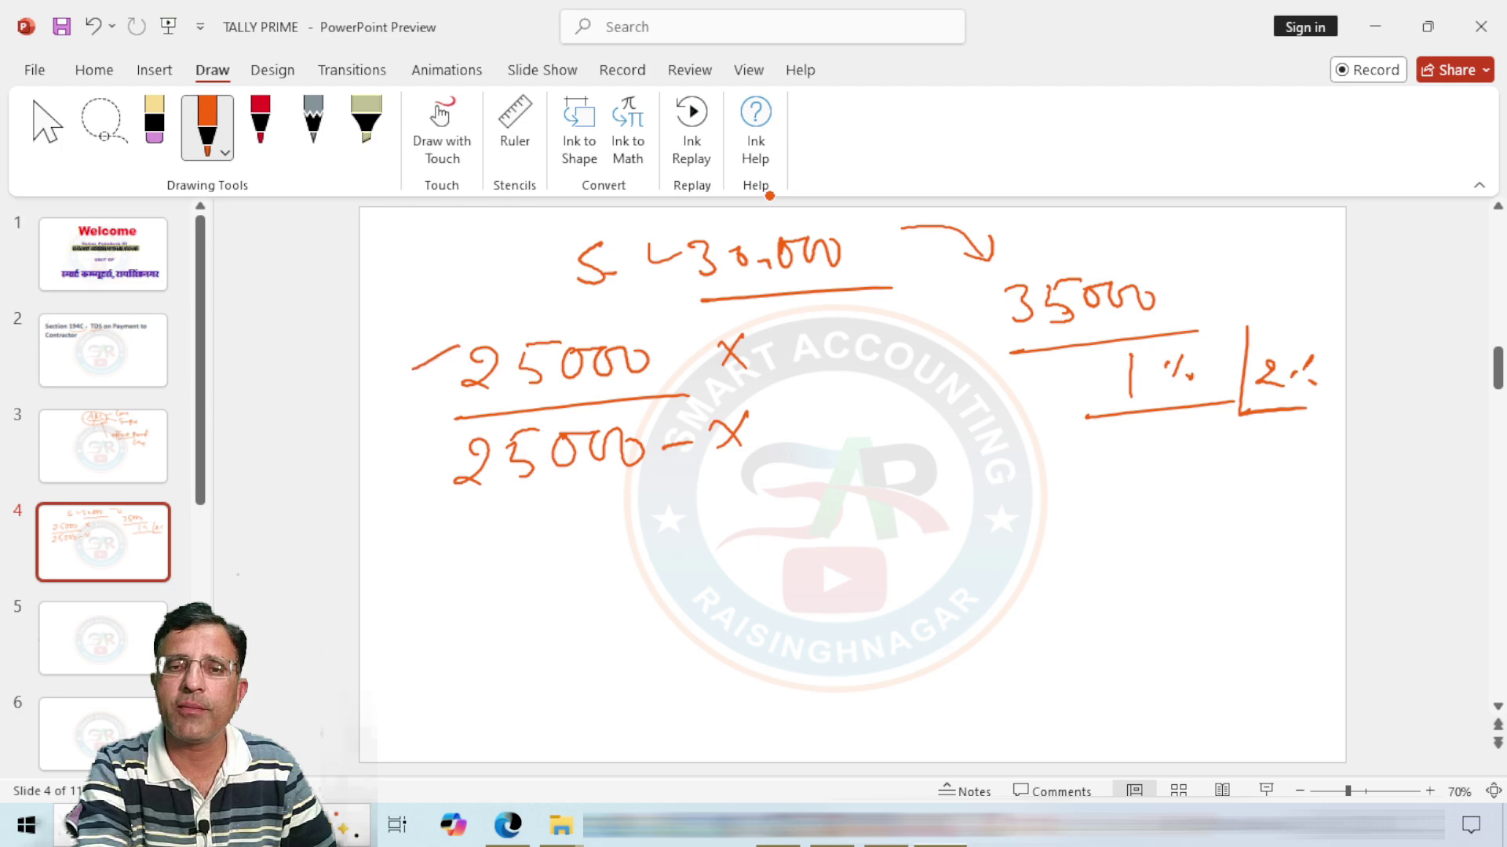
left_click_drag(390, 457, 449, 453)
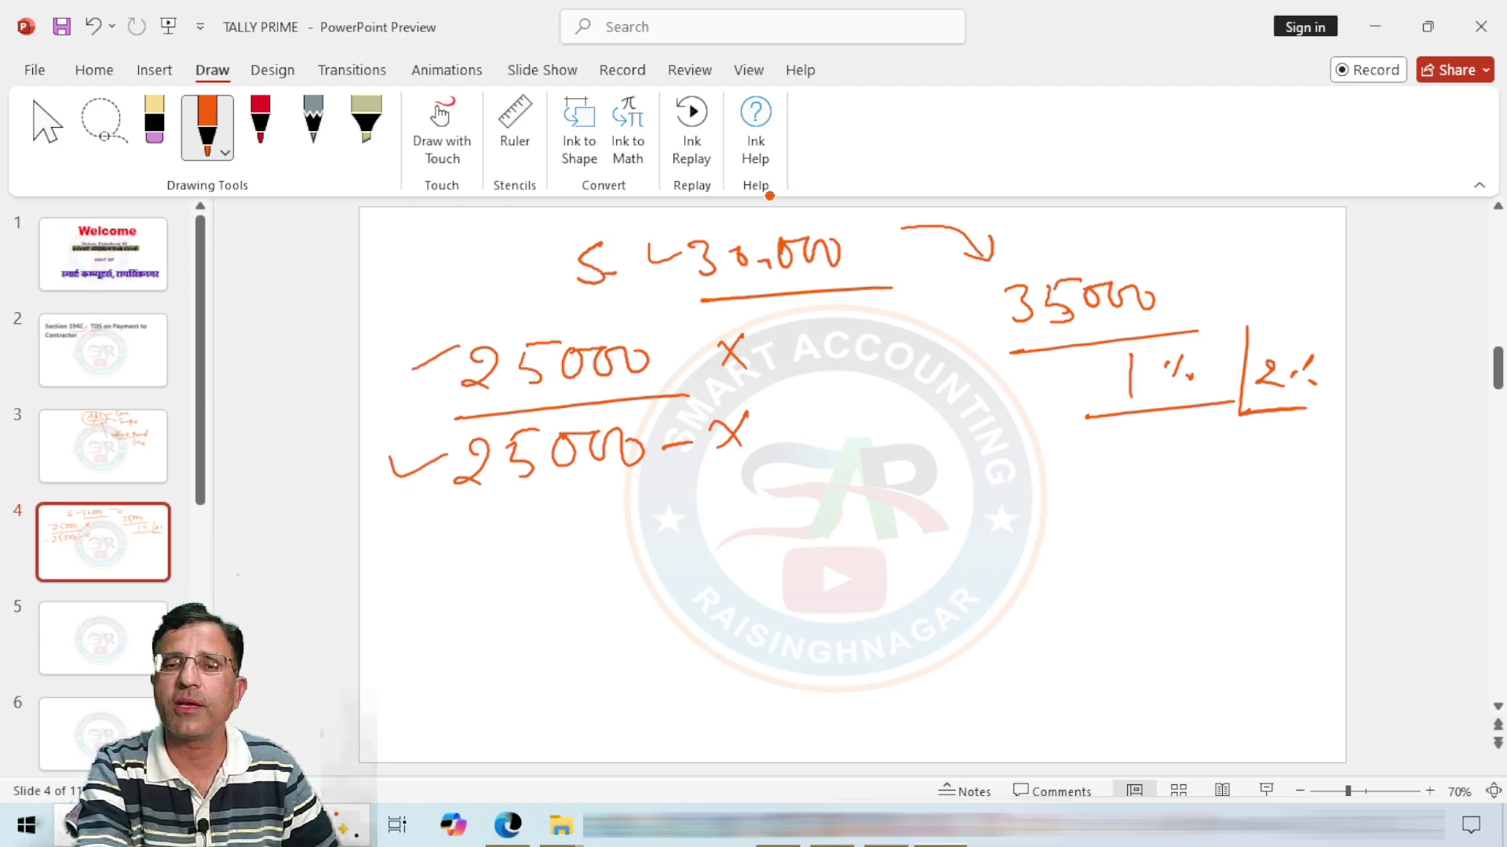
left_click_drag(834, 222, 889, 214)
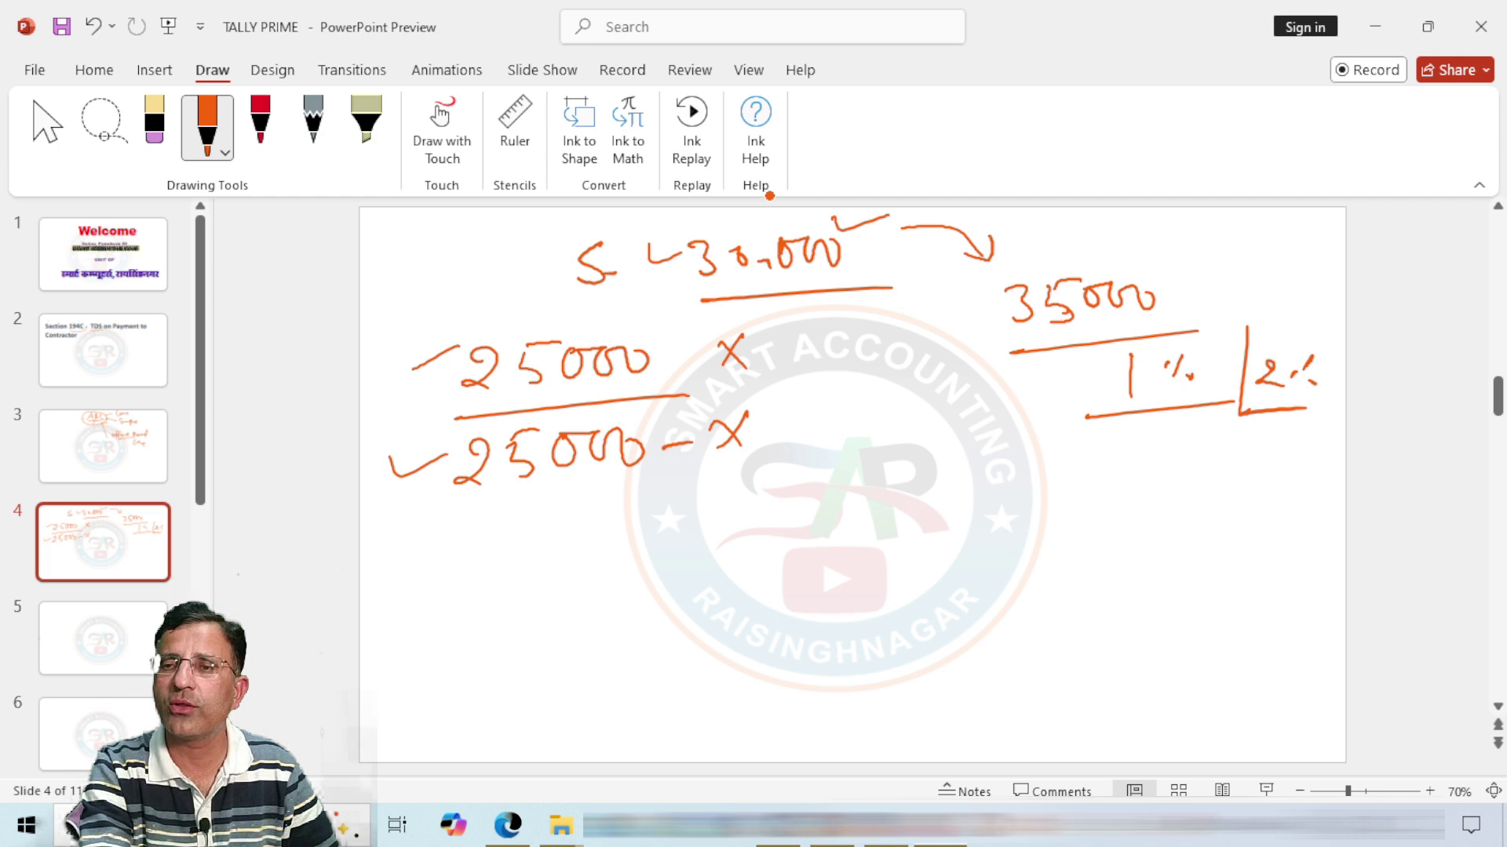
left_click_drag(1172, 266, 1229, 269)
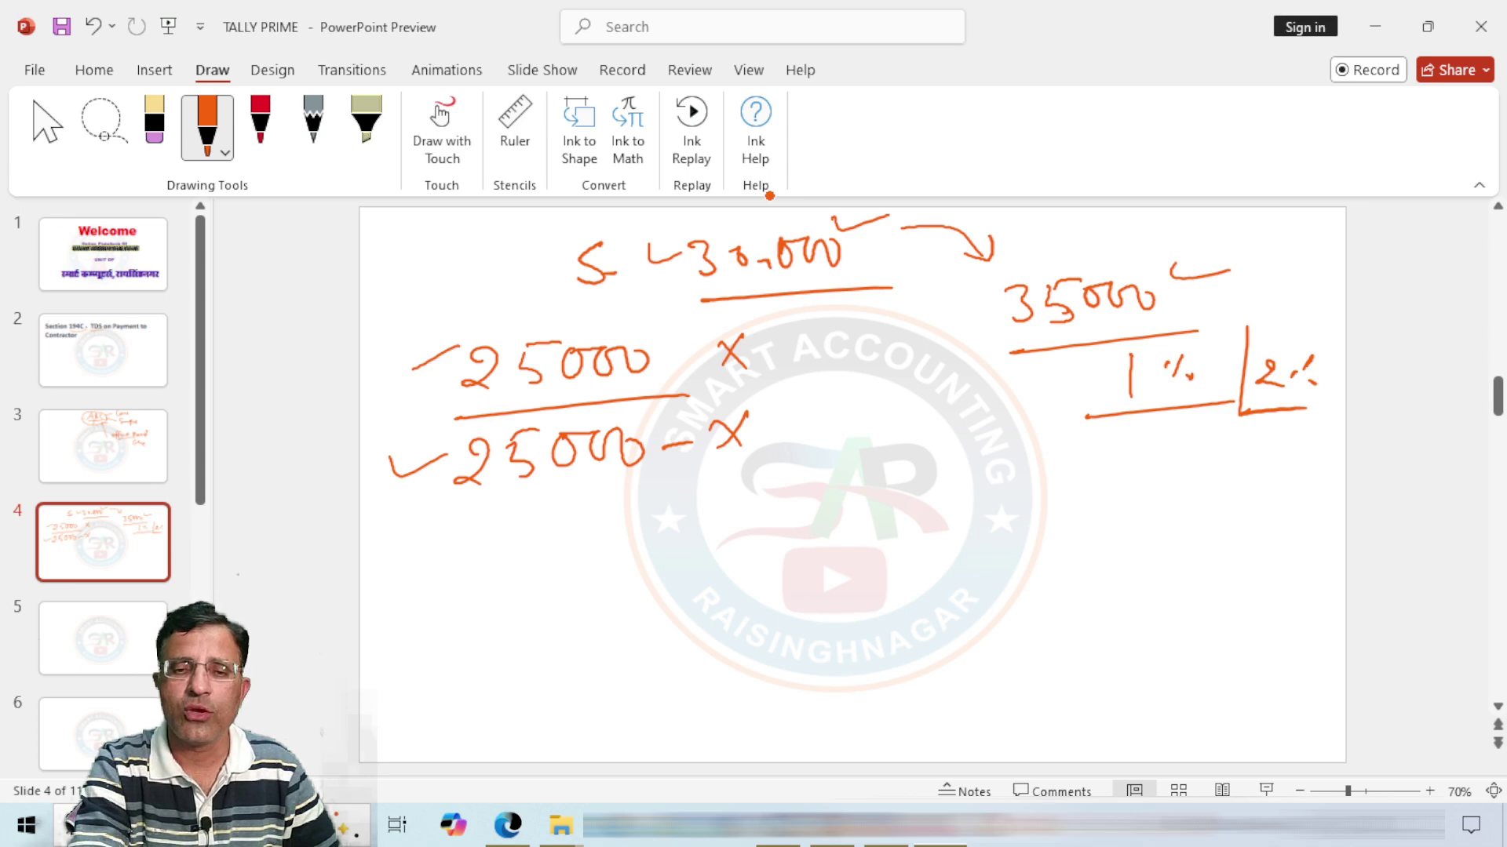
Step: Add a third 25000 payment and a fourth 30,000 payment, then draw total lines beneath
mouse_move(397, 539)
left_mouse_down()
mouse_move(400, 552)
mouse_move(446, 541)
left_mouse_up()
left_click_drag(475, 524, 488, 544)
left_click_drag(515, 510, 524, 551)
left_click_drag(552, 519, 572, 538)
mouse_move(582, 512)
left_mouse_down()
mouse_move(596, 534)
mouse_move(647, 519)
left_mouse_up()
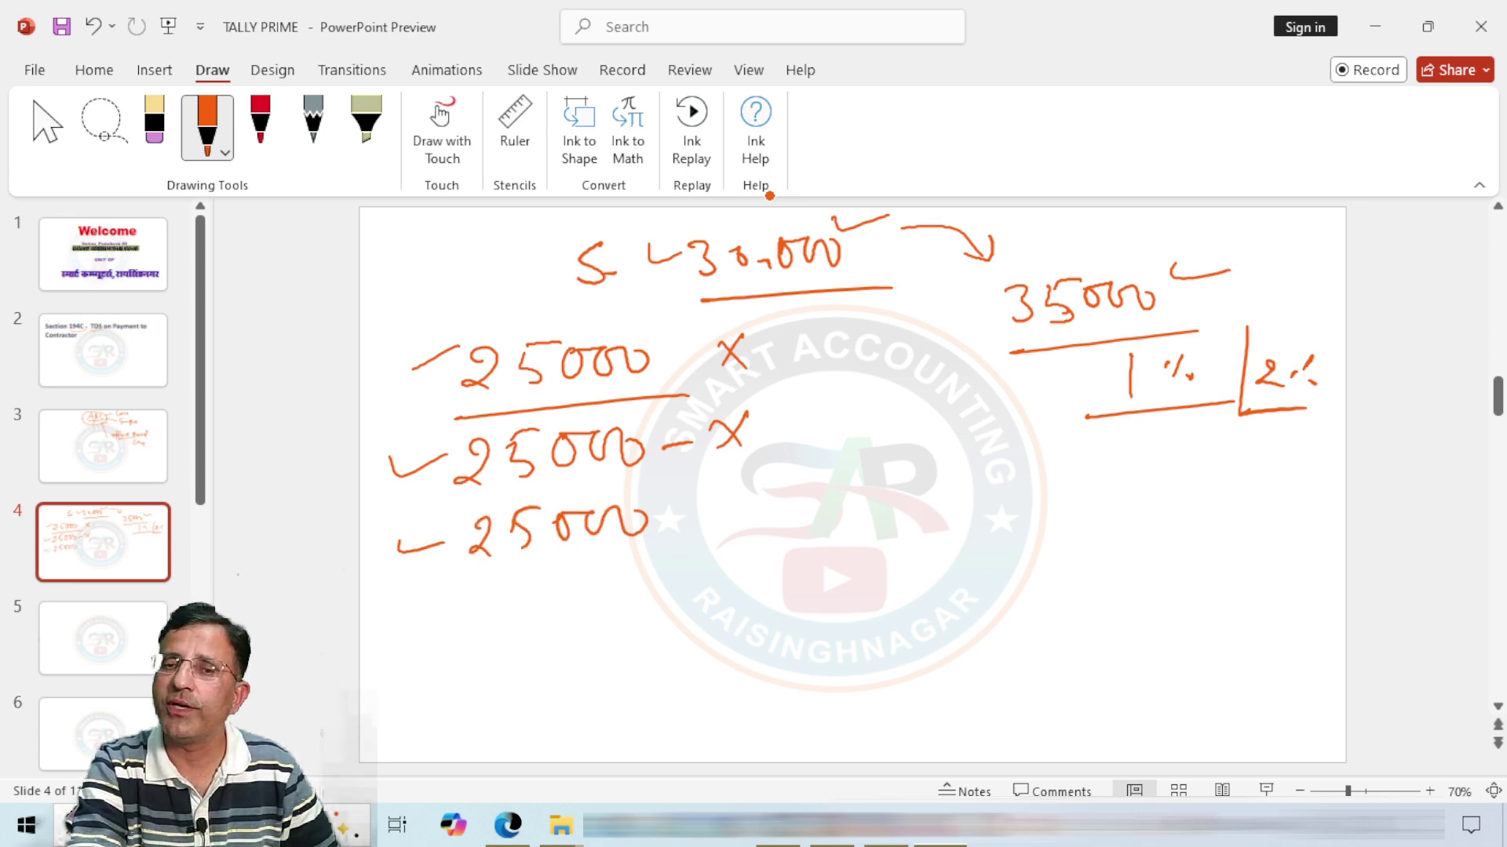
mouse_move(407, 614)
left_mouse_down()
mouse_move(494, 601)
mouse_move(485, 620)
mouse_move(541, 589)
left_mouse_up()
mouse_move(562, 602)
left_mouse_down()
mouse_move(558, 614)
mouse_move(677, 581)
left_mouse_up()
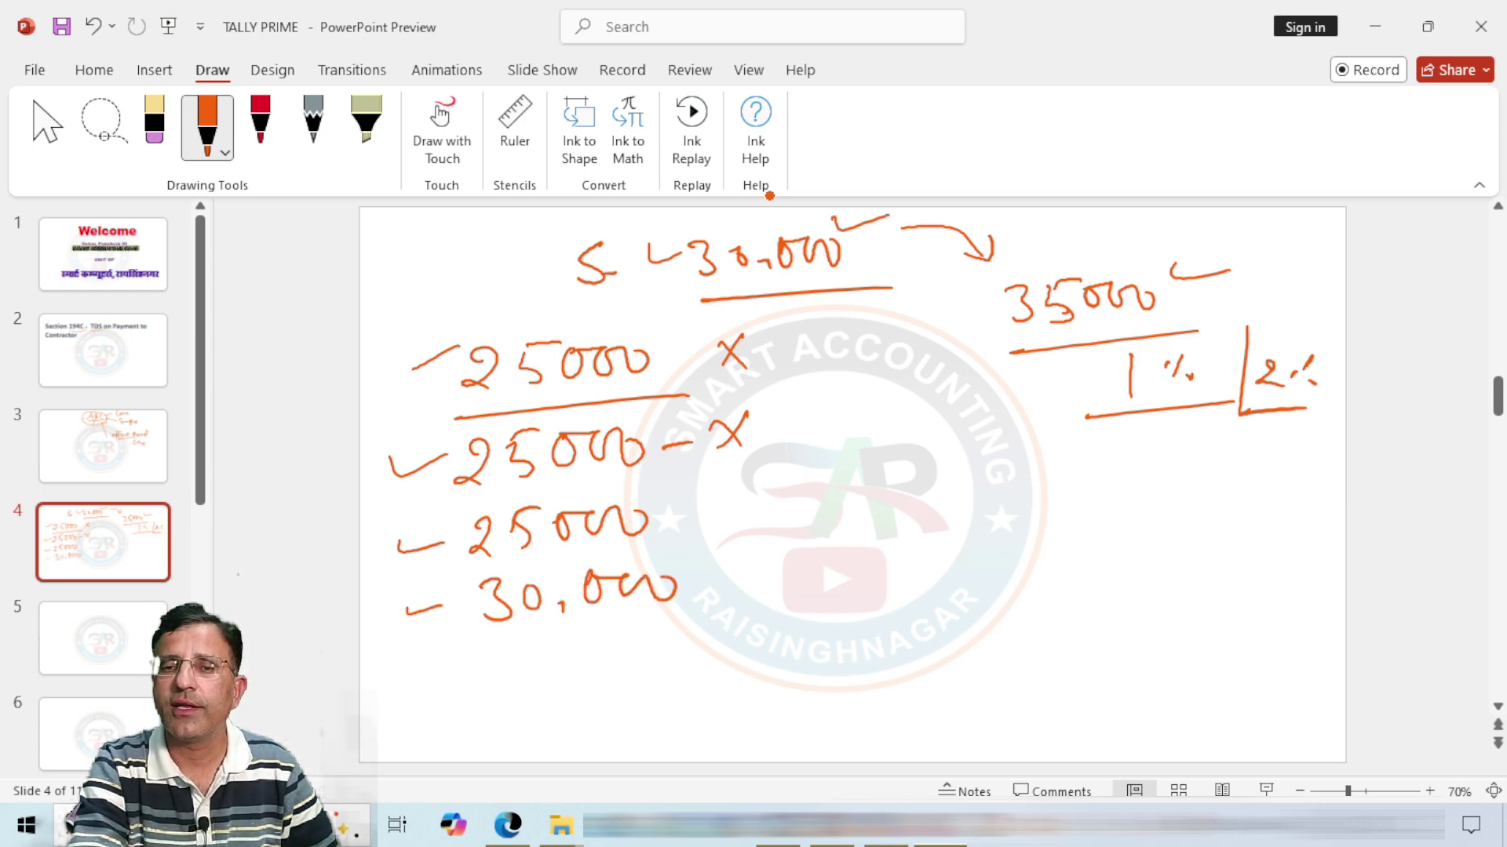
left_click_drag(428, 653, 747, 641)
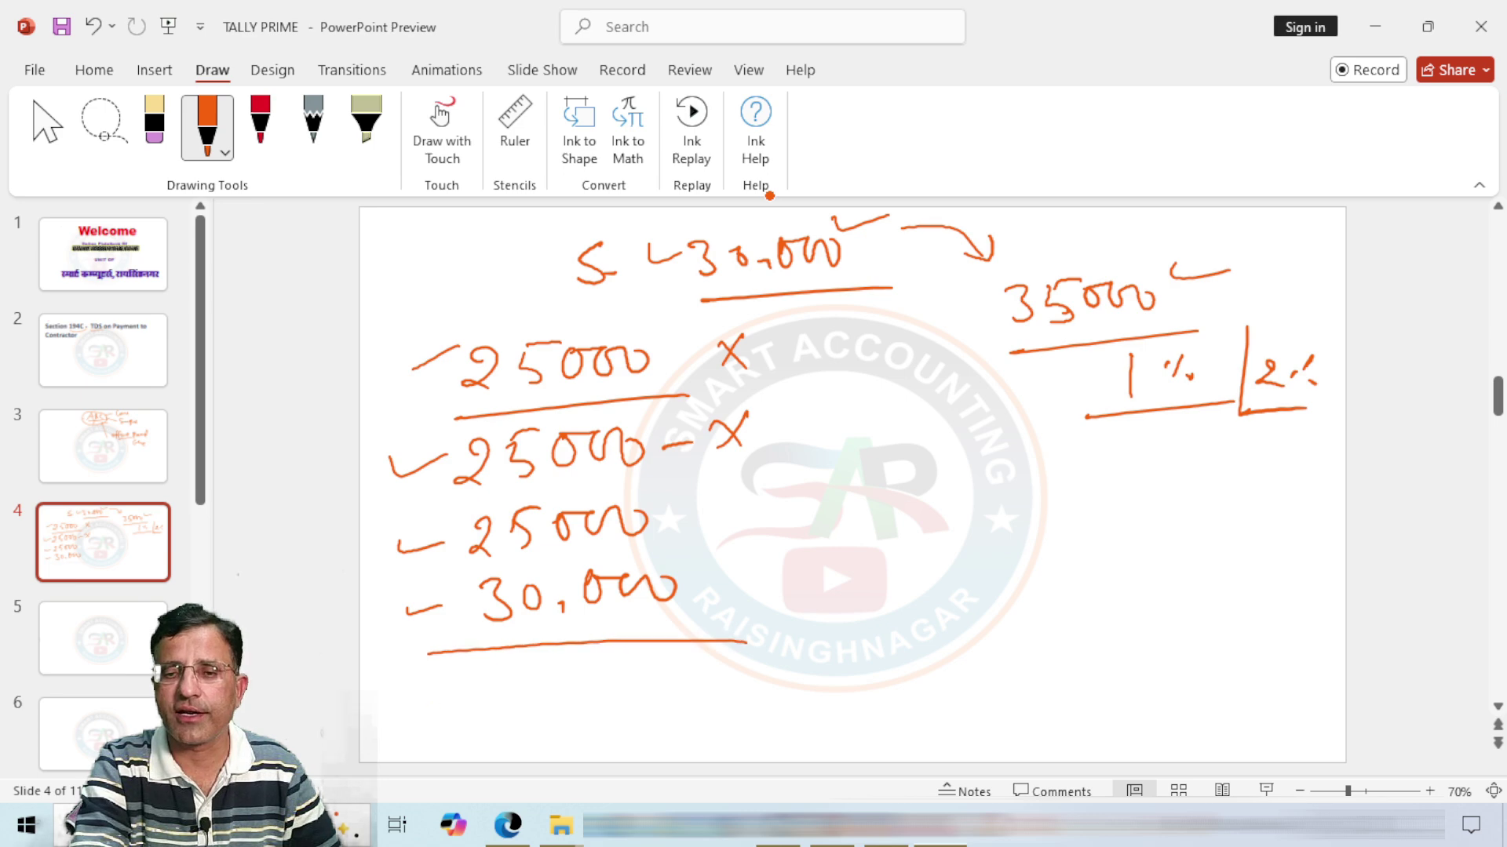
left_click_drag(431, 704, 717, 700)
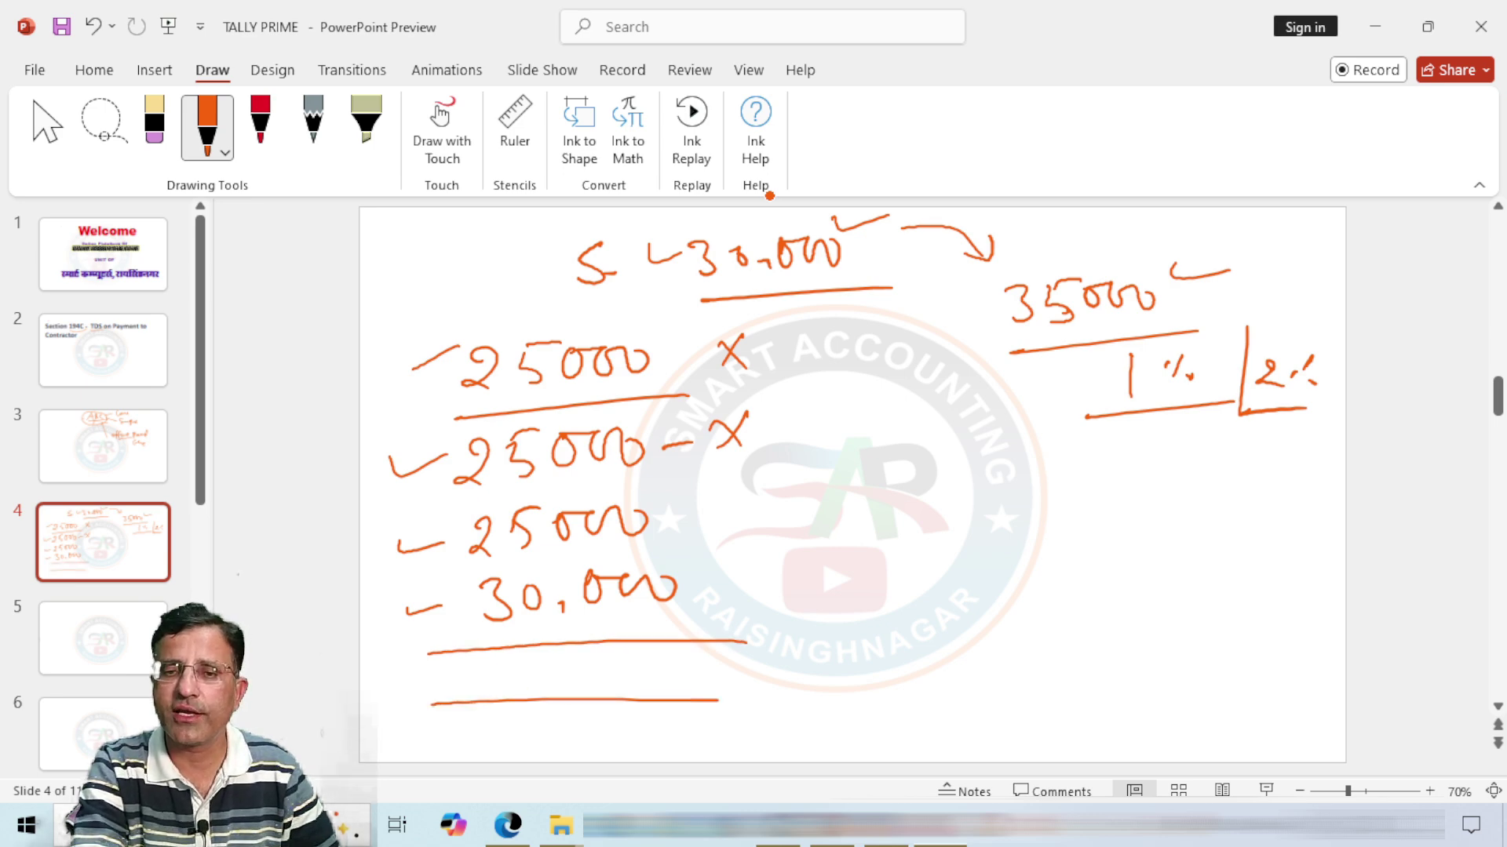
Step: Write the running total and the 105000 total, underlined and circled
mouse_move(662, 516)
left_mouse_down()
mouse_move(756, 496)
mouse_move(748, 528)
left_mouse_up()
left_click_drag(782, 492, 779, 525)
mouse_move(785, 495)
left_mouse_down()
mouse_move(813, 499)
mouse_move(820, 518)
left_mouse_up()
mouse_move(822, 494)
left_mouse_down()
mouse_move(835, 514)
mouse_move(870, 510)
left_mouse_up()
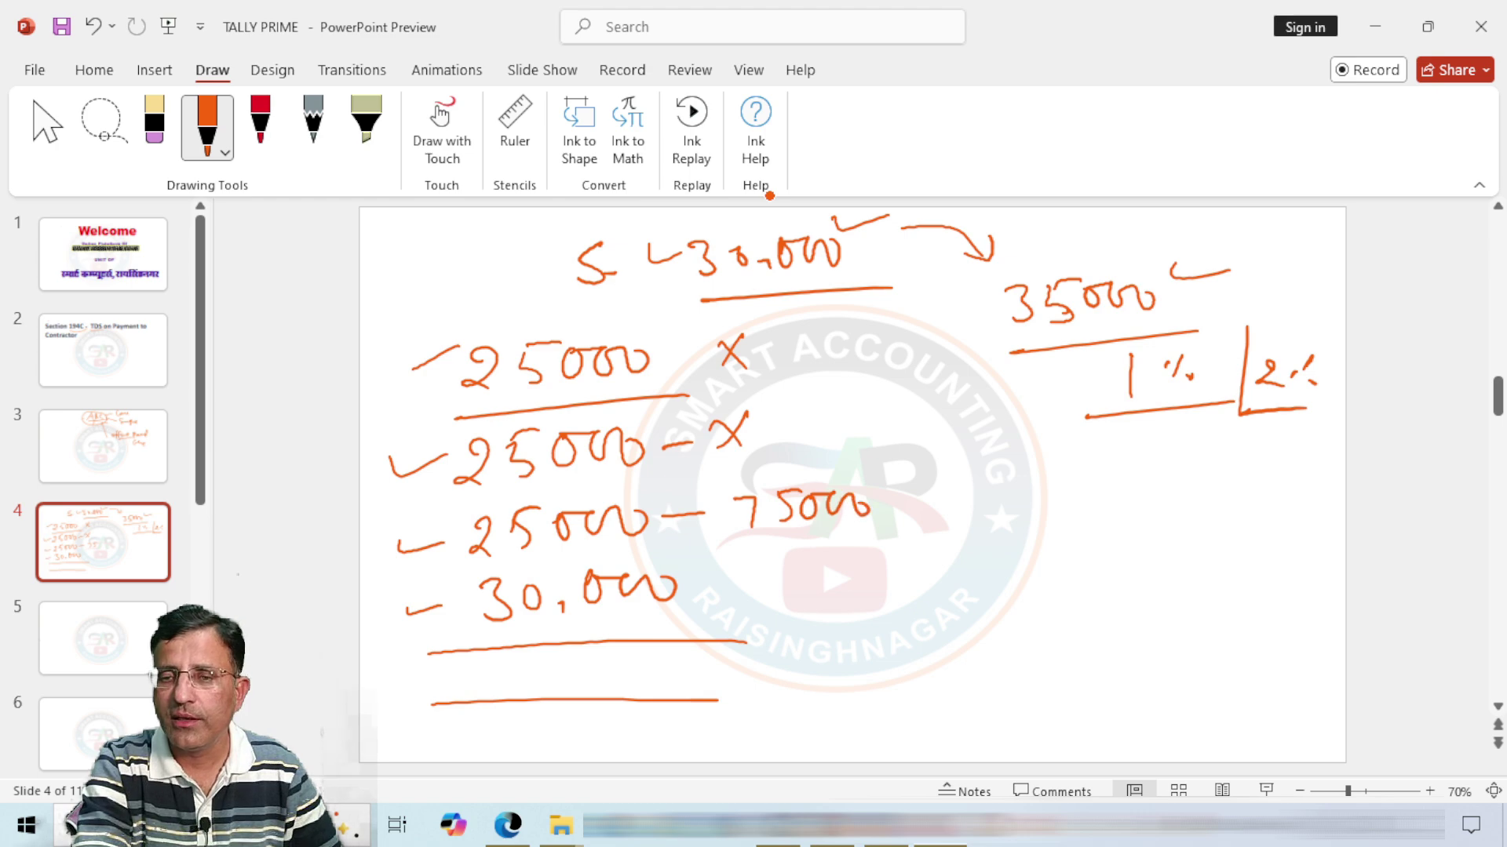
left_click_drag(737, 544, 894, 535)
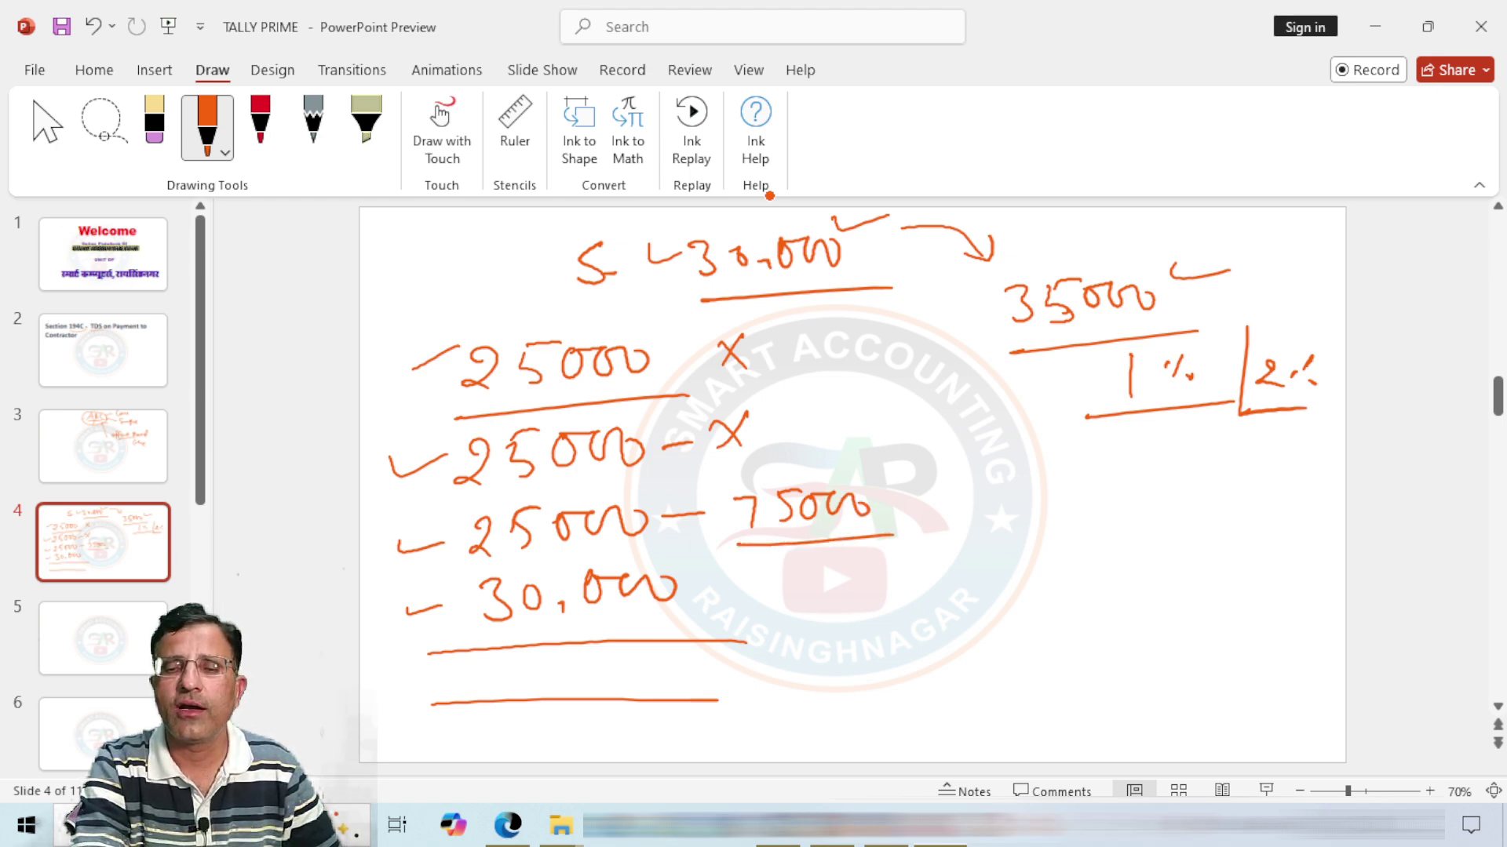
mouse_move(760, 557)
left_mouse_down()
mouse_move(750, 595)
mouse_move(786, 561)
mouse_move(812, 589)
mouse_move(843, 556)
mouse_move(877, 571)
mouse_move(926, 562)
left_mouse_up()
left_click_drag(790, 614, 922, 602)
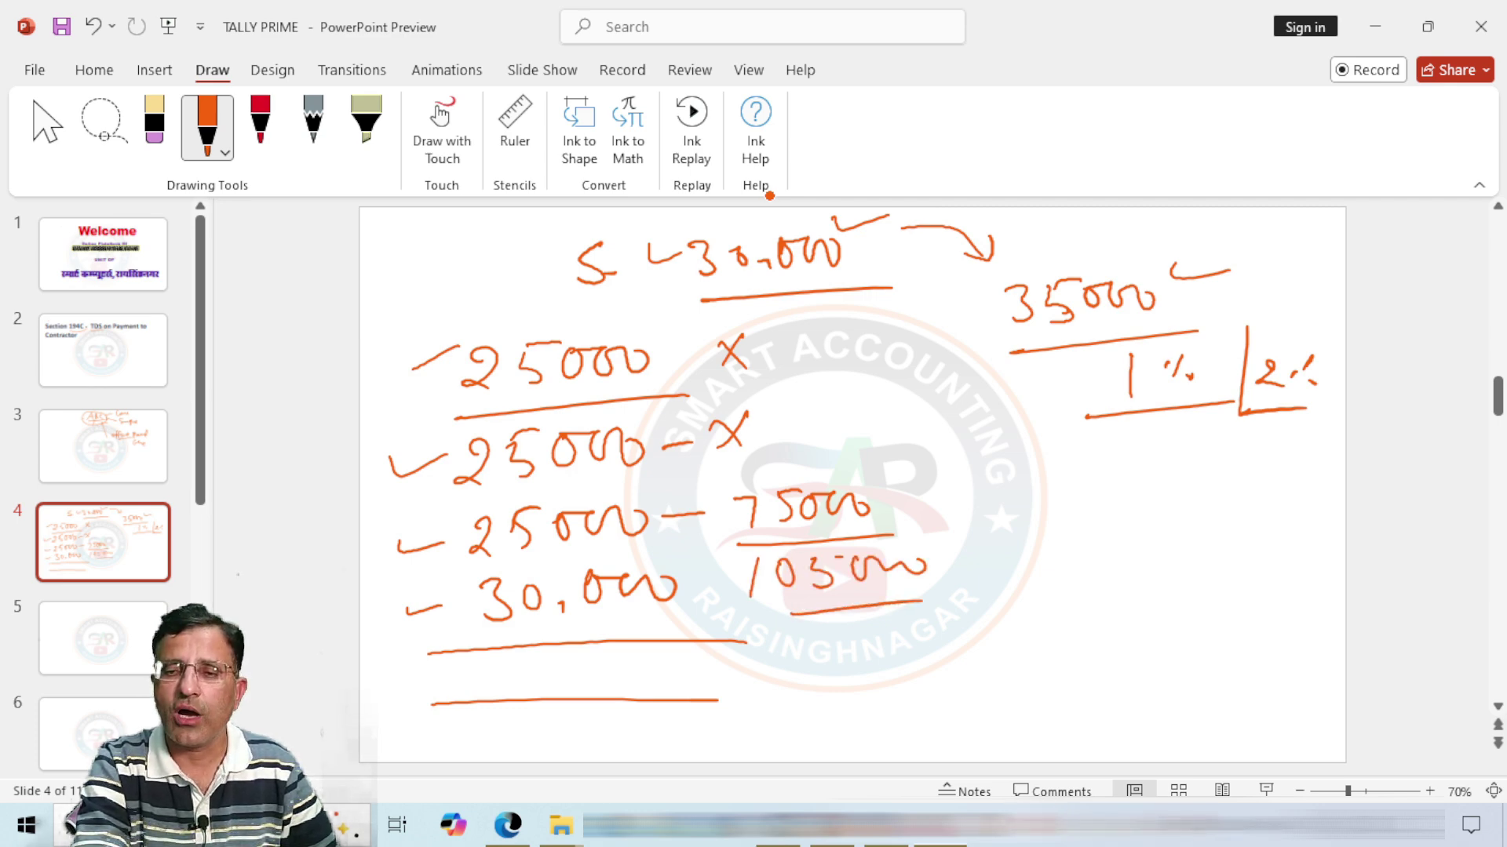
mouse_move(757, 549)
left_mouse_down()
mouse_move(895, 536)
mouse_move(863, 632)
mouse_move(715, 565)
mouse_move(995, 550)
left_mouse_up()
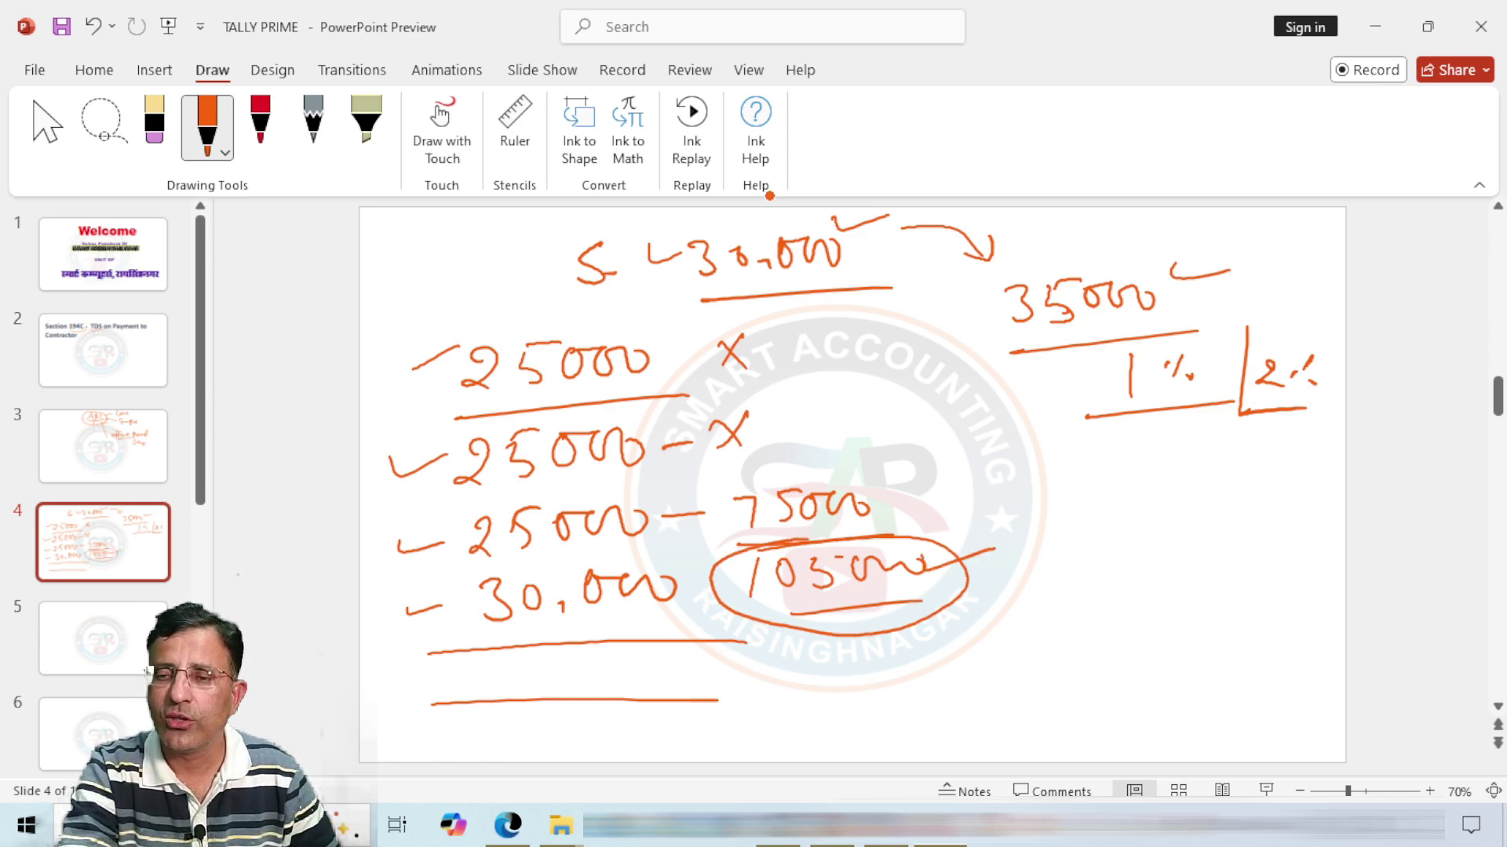
Step: Start an underlined percent sign beside the total and label the circled 30,000 limit 'per payment'
mouse_move(956, 585)
left_mouse_down()
mouse_move(1017, 575)
mouse_move(1048, 601)
left_mouse_up()
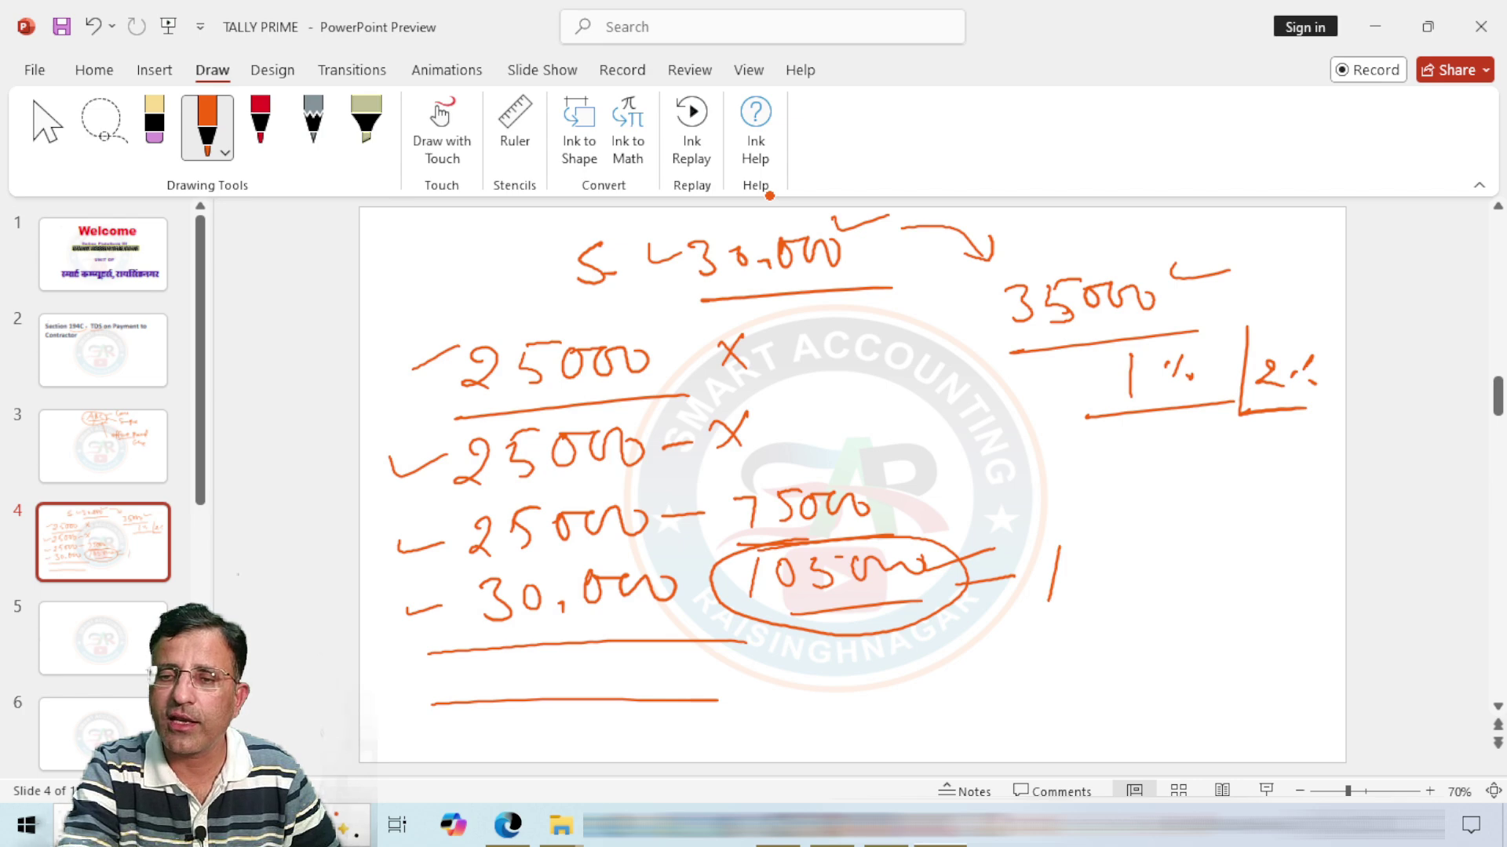
mouse_move(894, 556)
left_mouse_down()
mouse_move(883, 580)
mouse_move(911, 572)
left_mouse_up()
left_click_drag(1046, 557, 1085, 579)
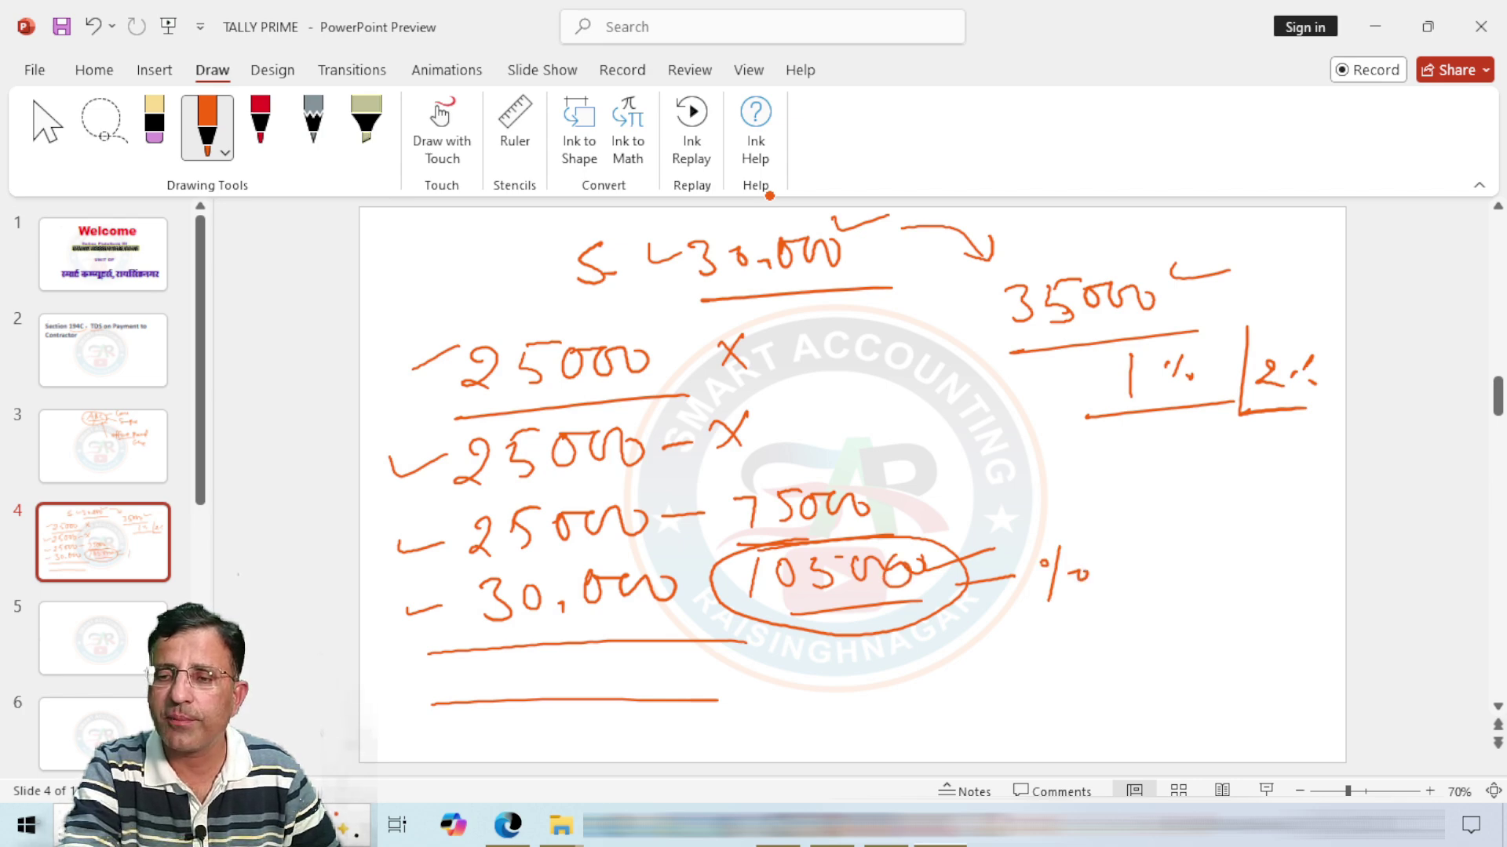
left_click_drag(1000, 620, 1100, 609)
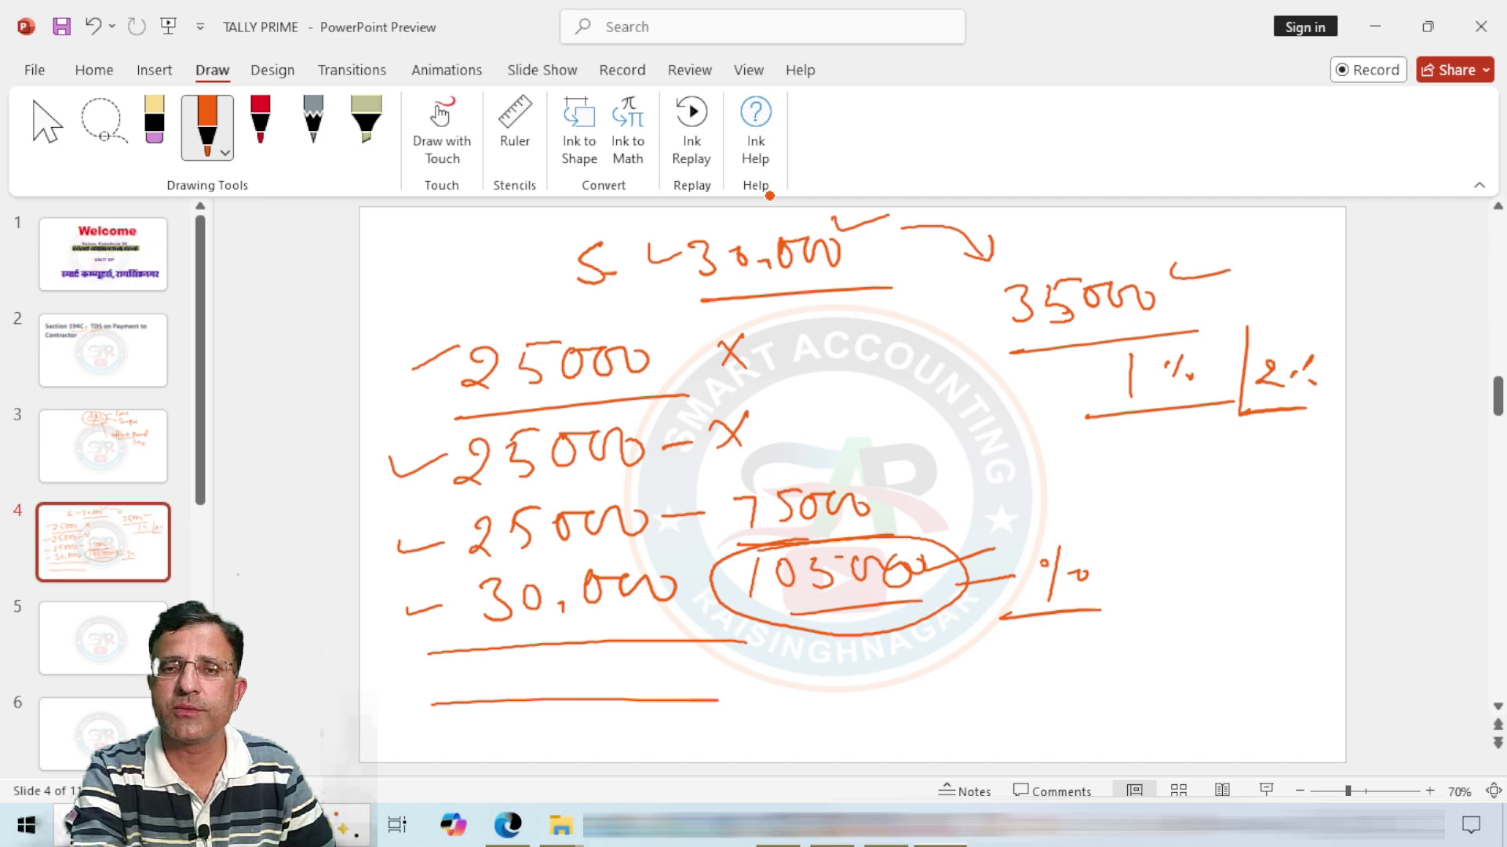
mouse_move(683, 226)
left_mouse_down()
mouse_move(699, 318)
mouse_move(871, 251)
mouse_move(675, 229)
mouse_move(726, 223)
left_mouse_up()
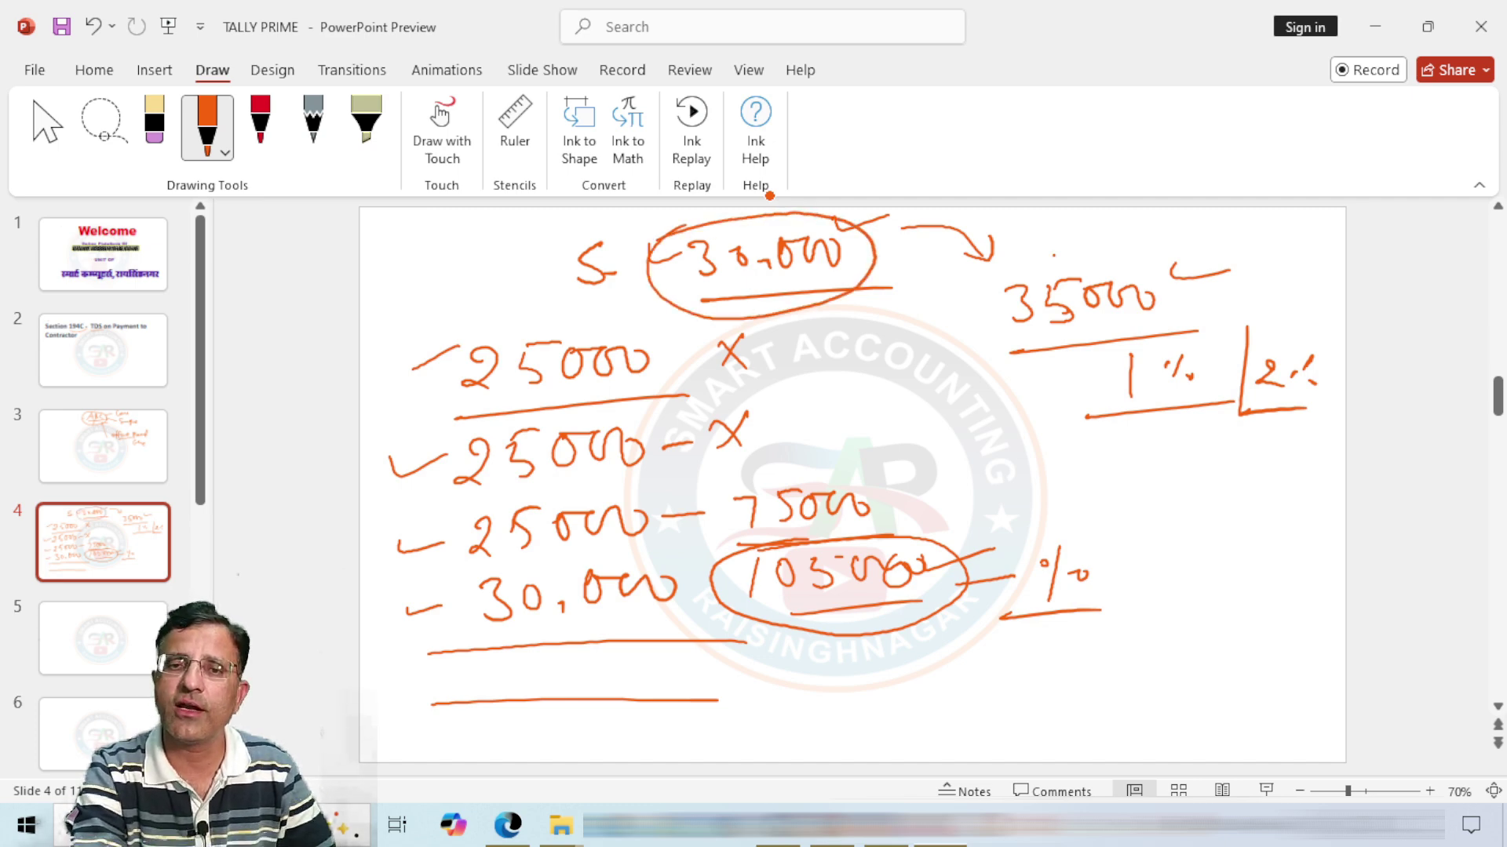
mouse_move(402, 251)
left_mouse_down()
mouse_move(400, 292)
mouse_move(421, 259)
mouse_move(458, 267)
left_mouse_up()
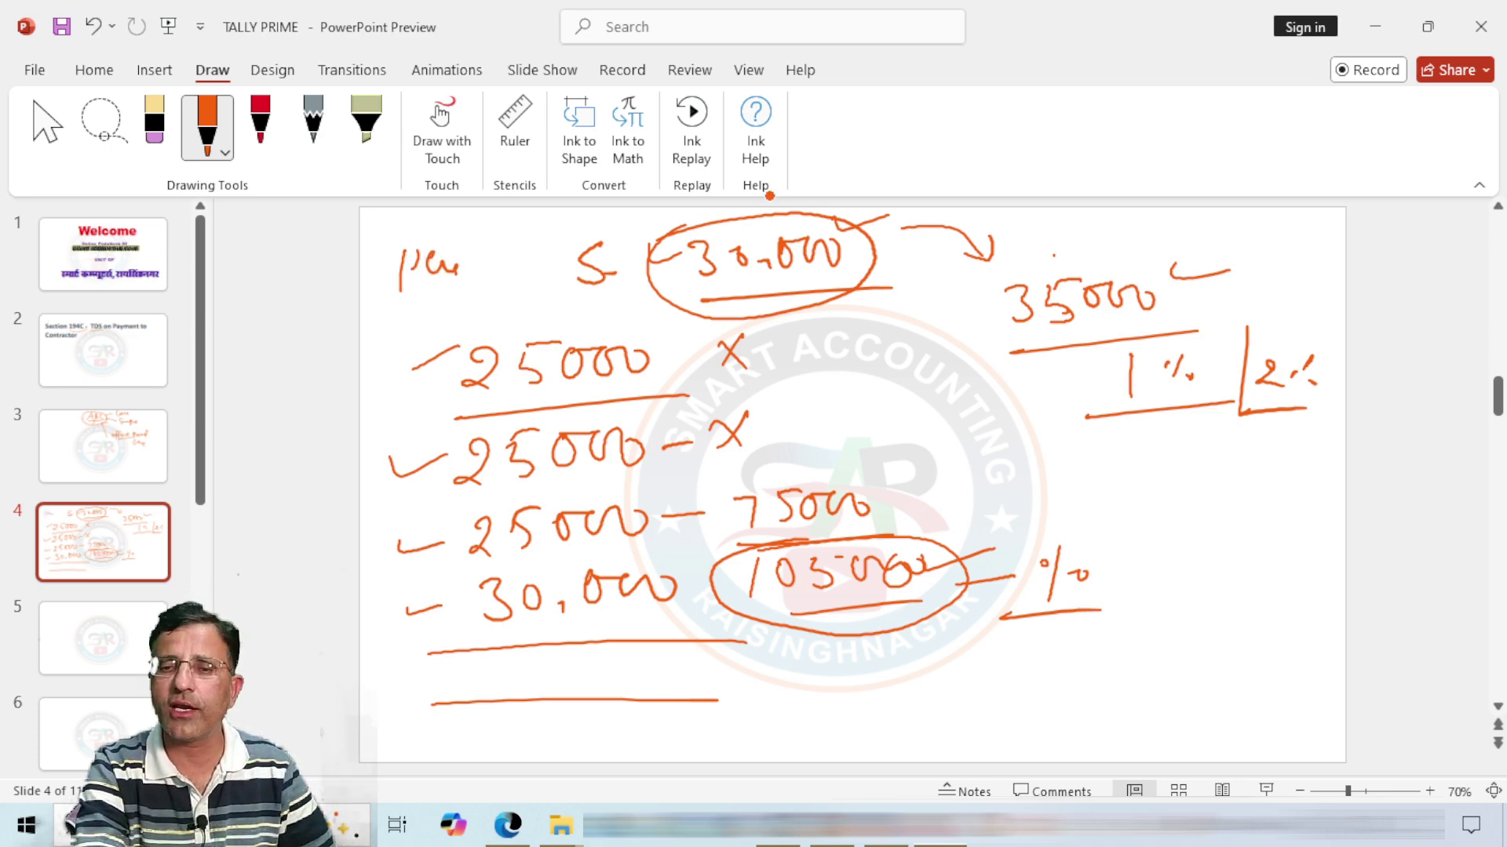
Step: Tick the 105000 total, write an underlined 2% rate beside it, and switch to TallyPrime
mouse_move(787, 623)
left_mouse_down()
mouse_move(794, 642)
mouse_move(865, 608)
left_mouse_up()
left_click_drag(1071, 533, 1030, 608)
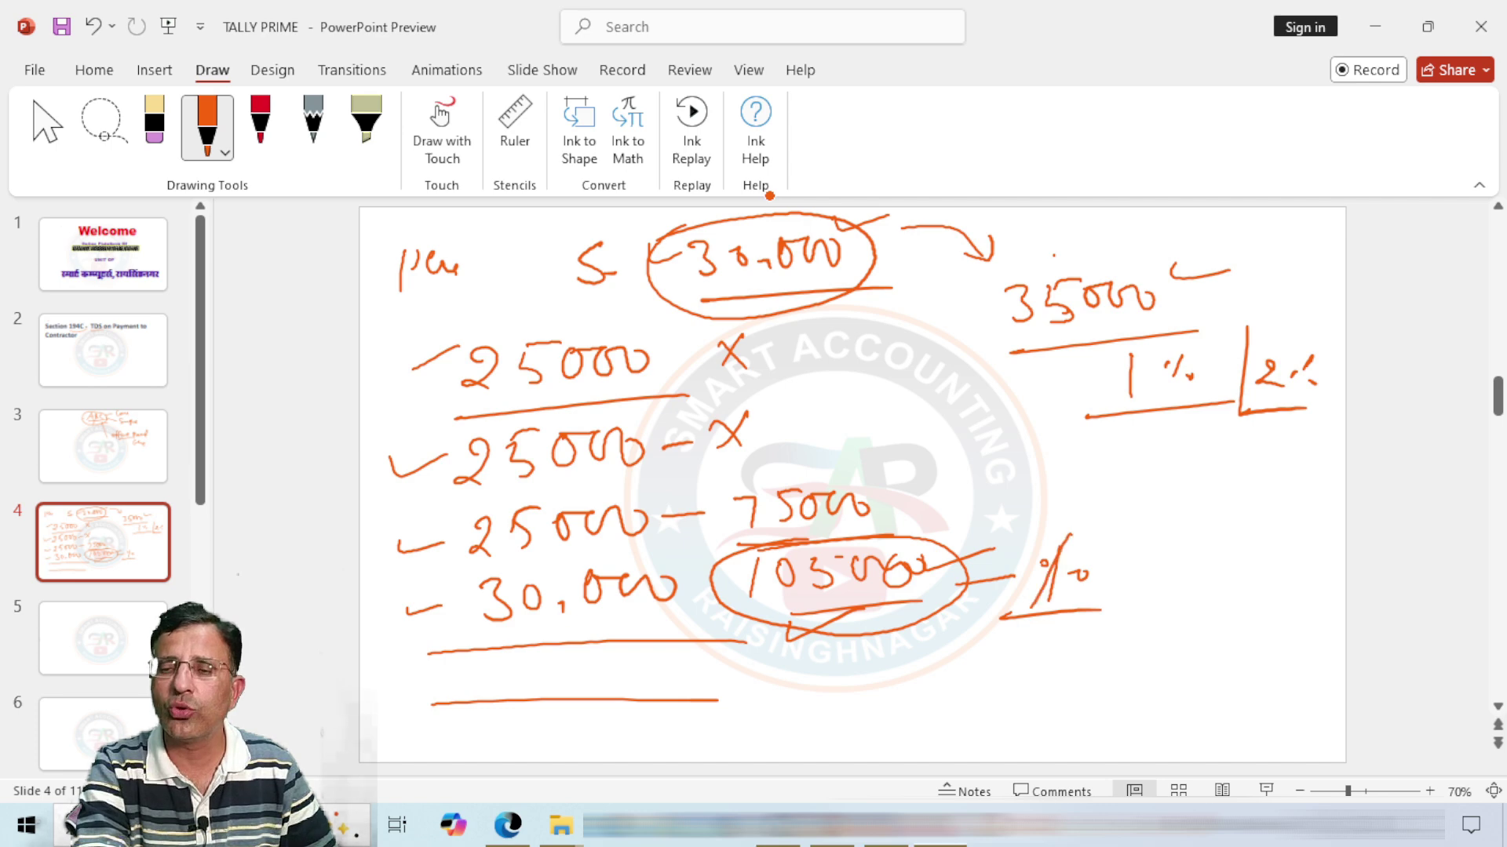
mouse_move(1037, 555)
left_mouse_down()
mouse_move(1033, 573)
mouse_move(1081, 593)
left_mouse_up()
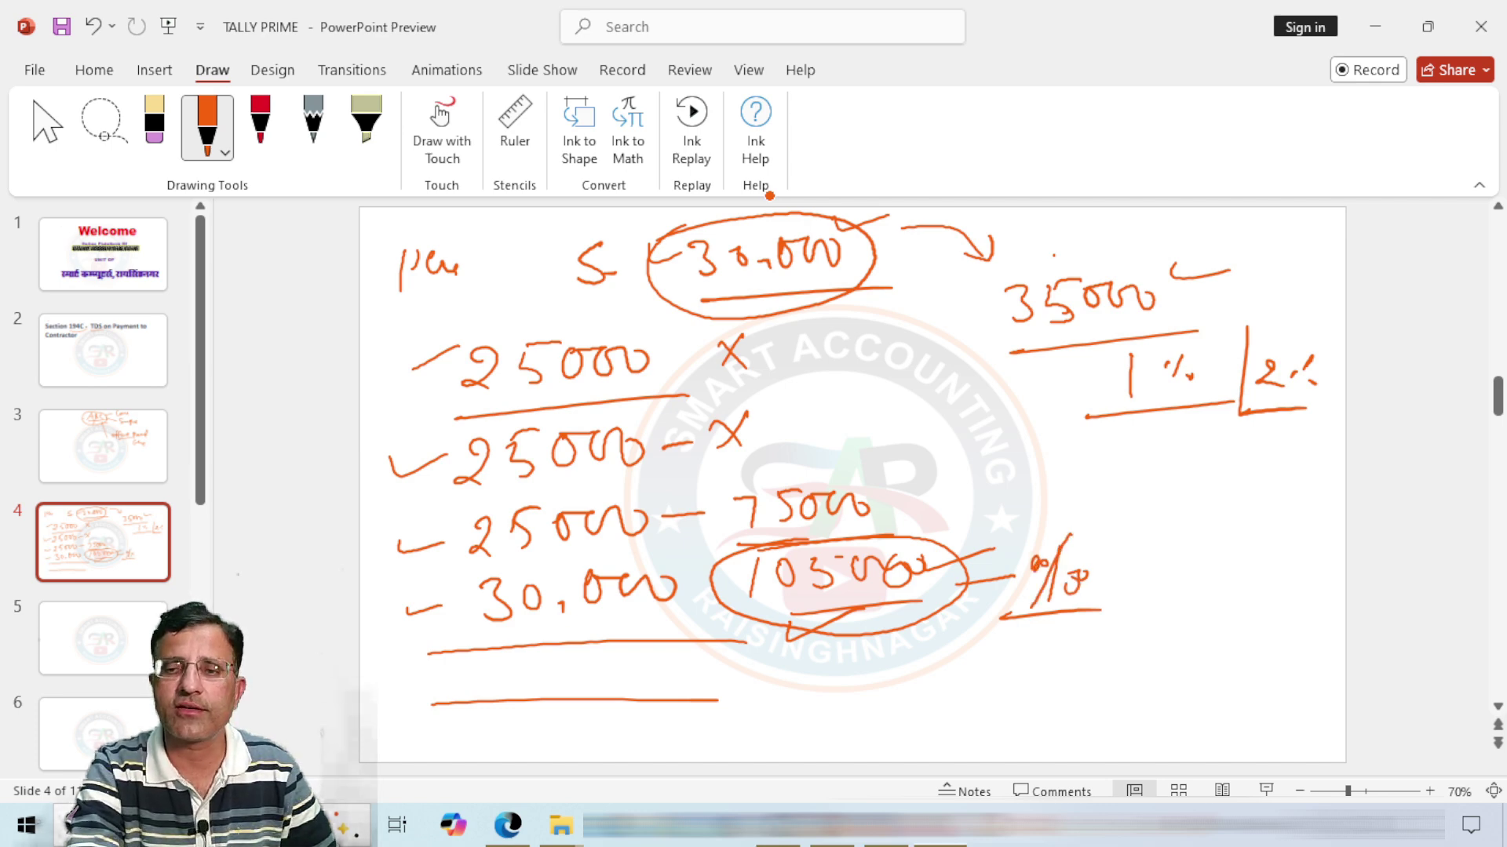
mouse_move(1159, 547)
left_mouse_down()
mouse_move(1183, 571)
mouse_move(1218, 566)
left_mouse_up()
left_click_drag(1130, 603, 1241, 585)
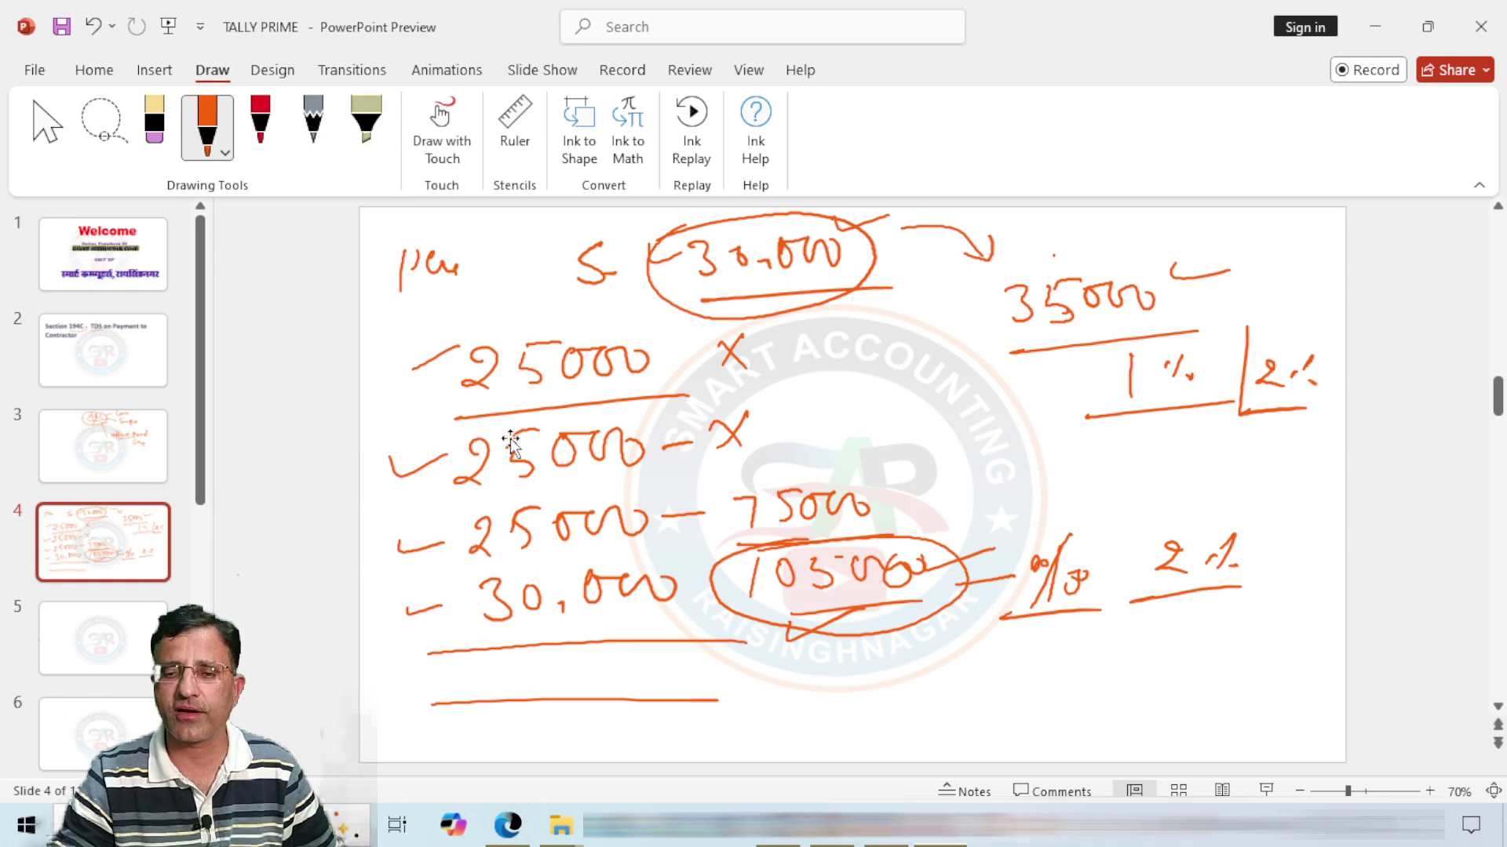
left_click(785, 839)
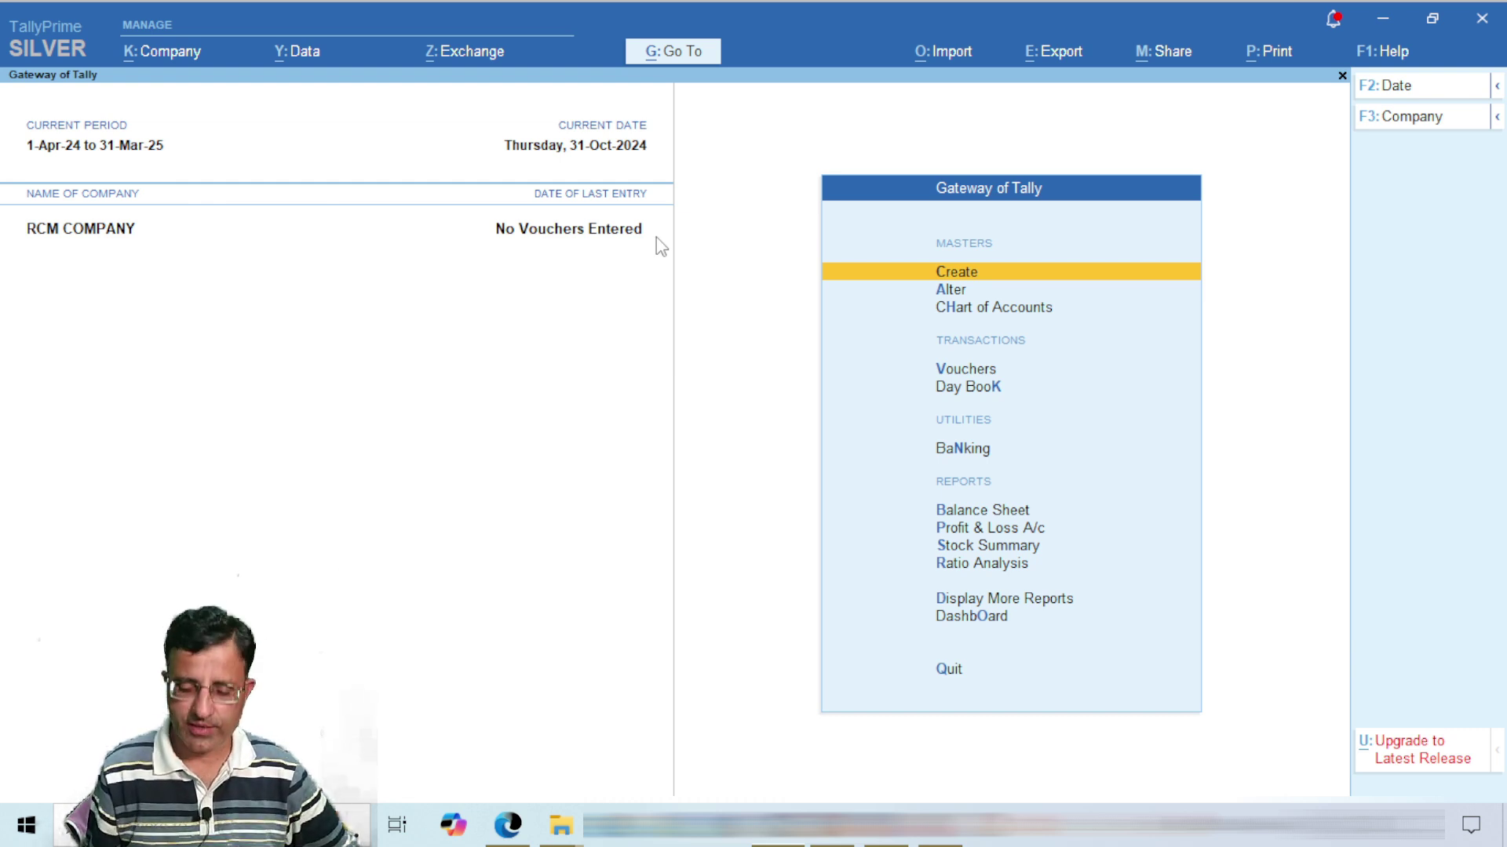
Step: Open Company Features with F11 and confirm Enable Tax Deducted at Source (TDS) is Yes
key("F11")
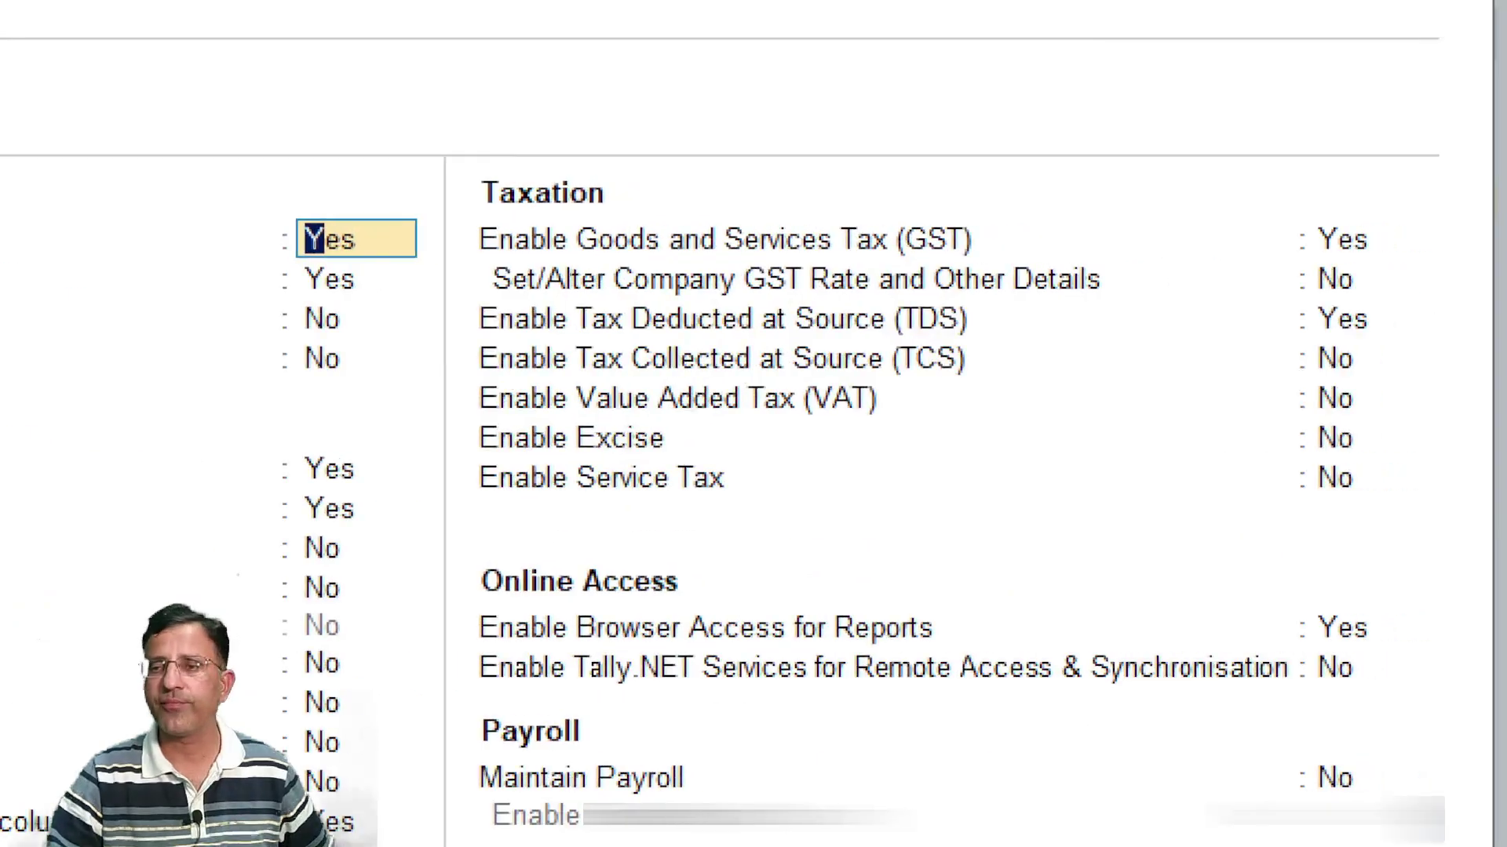
mouse_move(1277, 295)
left_mouse_down()
mouse_move(1379, 349)
mouse_move(1487, 346)
left_mouse_up()
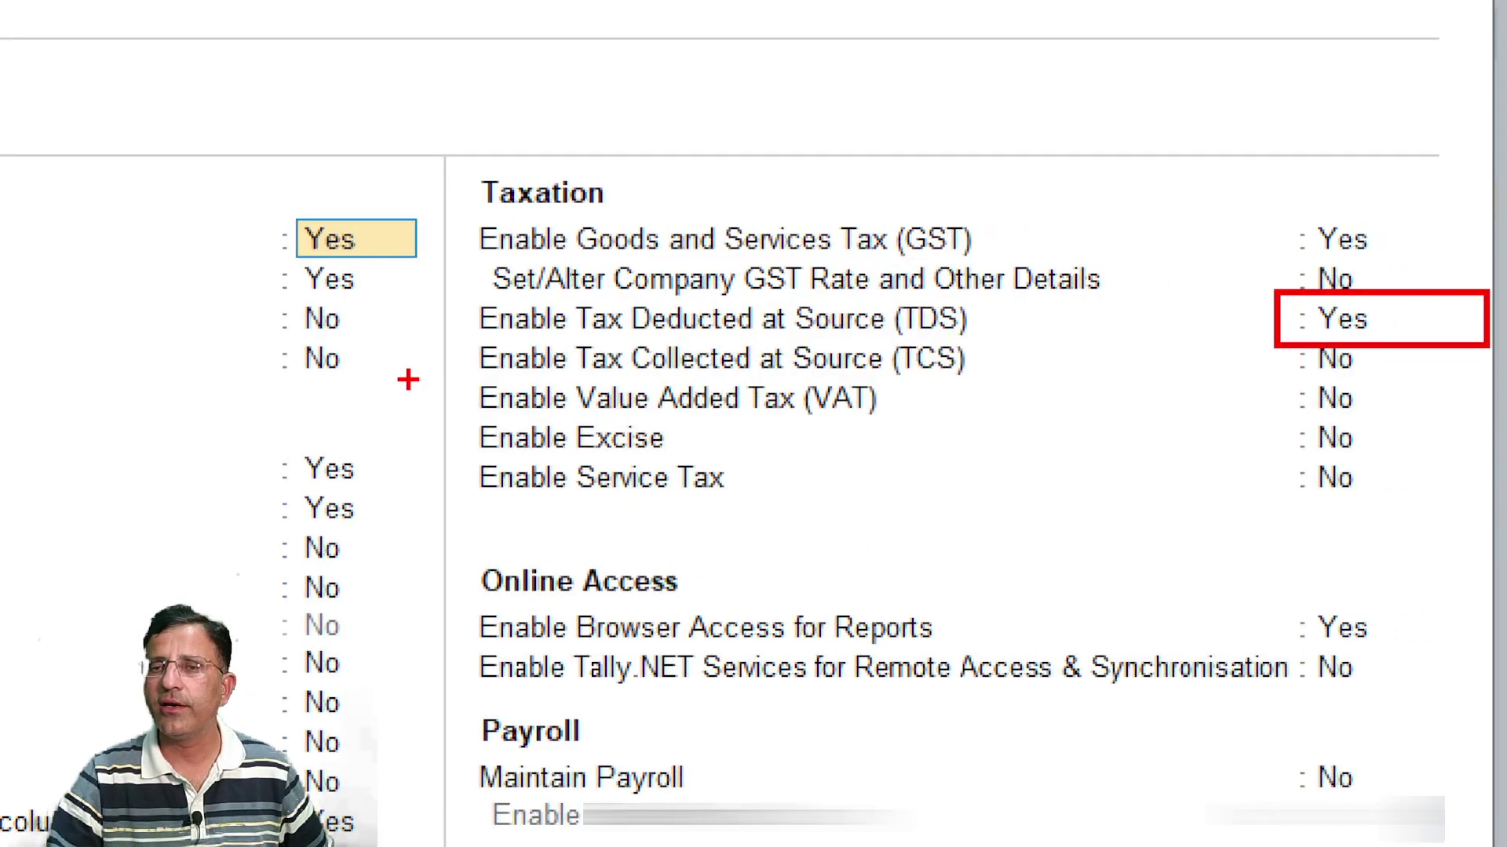
left_click_drag(961, 319, 1043, 318)
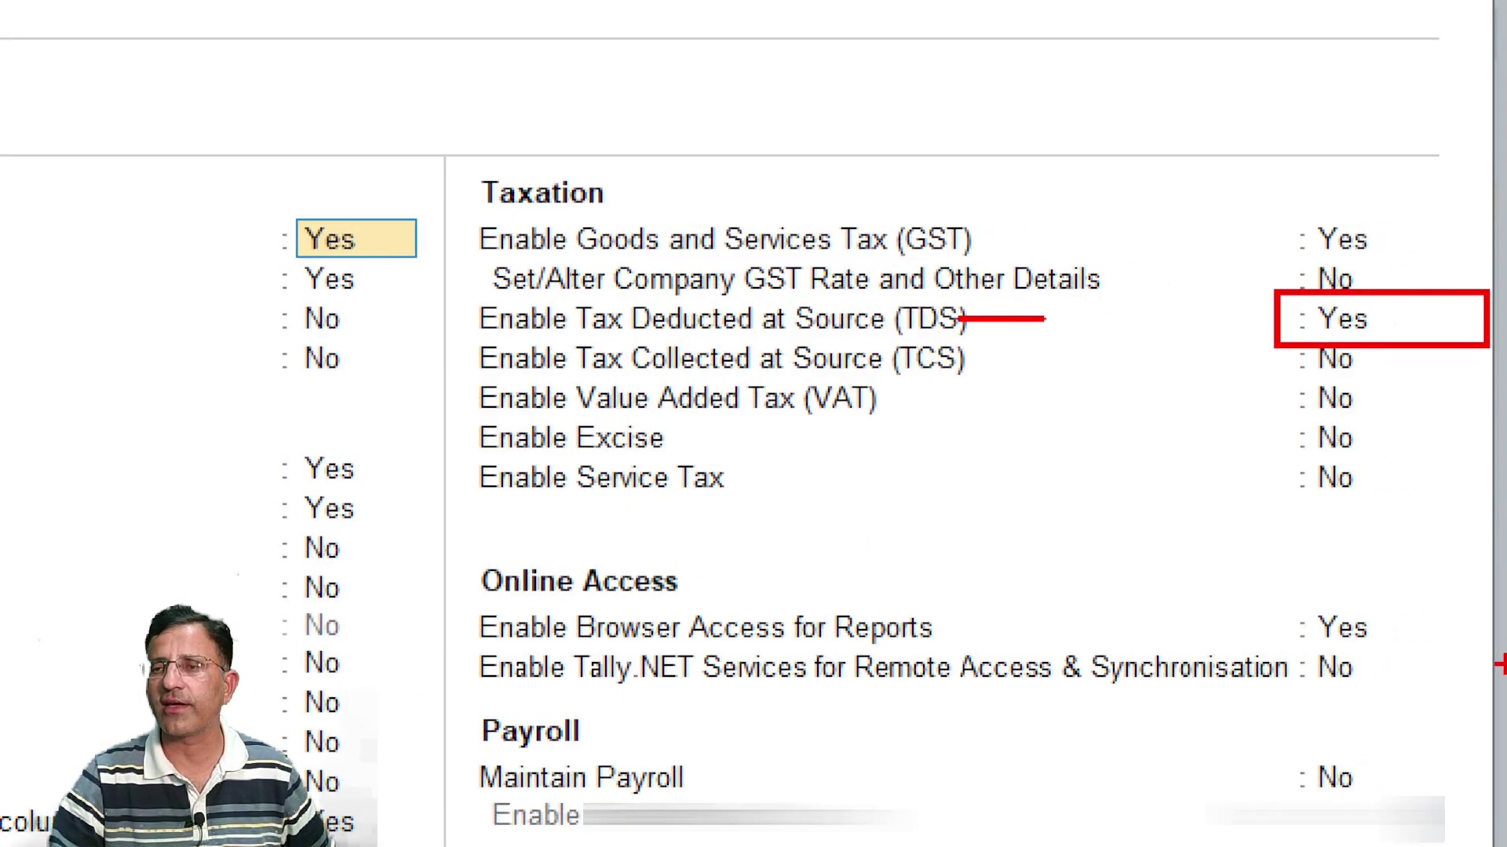
key("Escape")
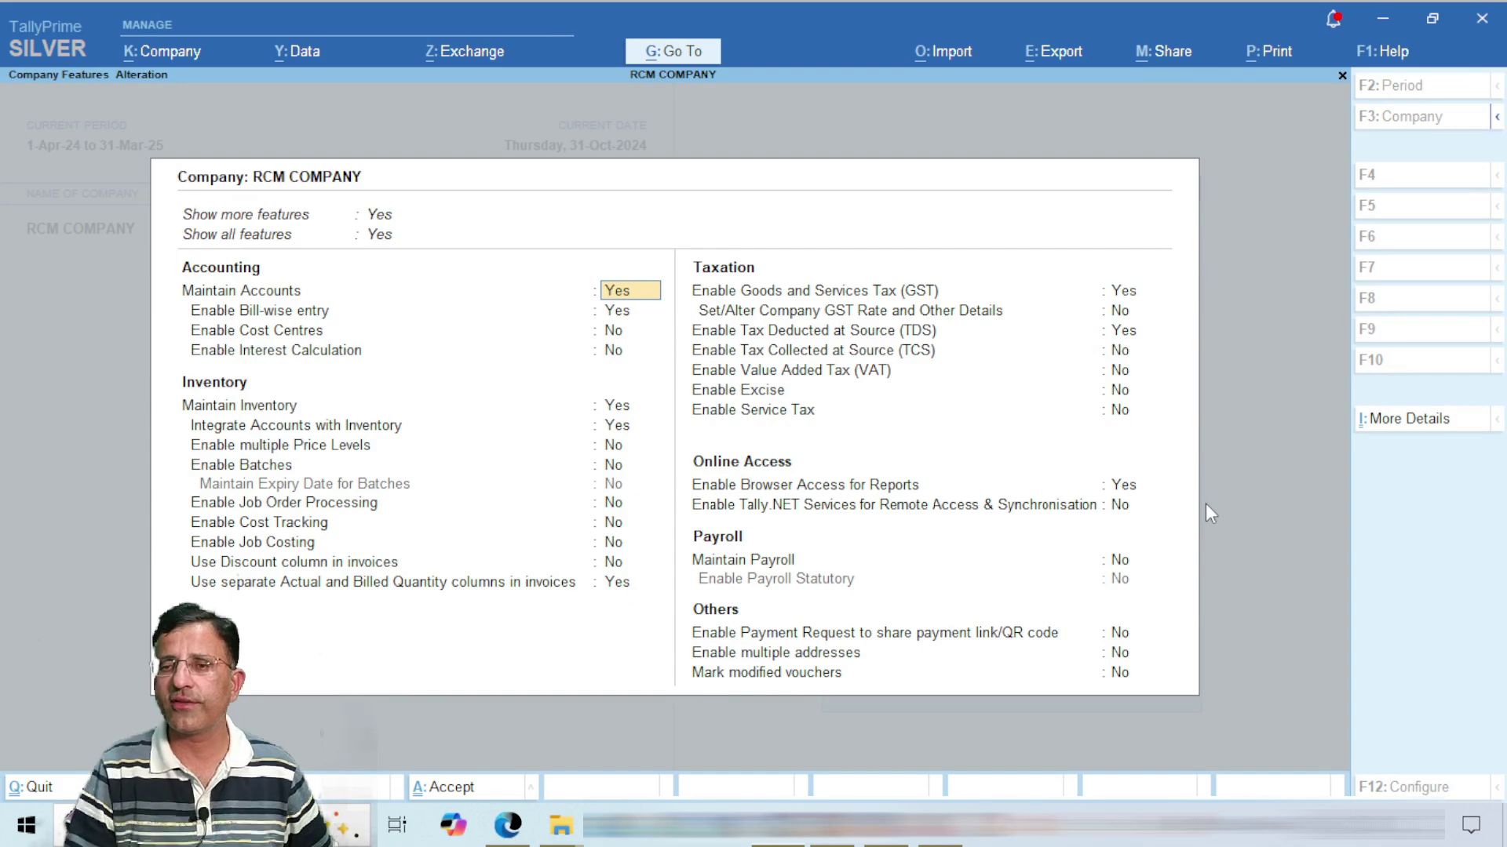
key("Return")
Step: Enter the company's TAN in the TDS deductor details
key("Return")
key("Return")
key("Return")
key("Return")
key("Return")
key("Return")
key("Return")
key("Return")
key("Return")
key("Return")
key("Return")
key("Return")
key("Return")
key("Return")
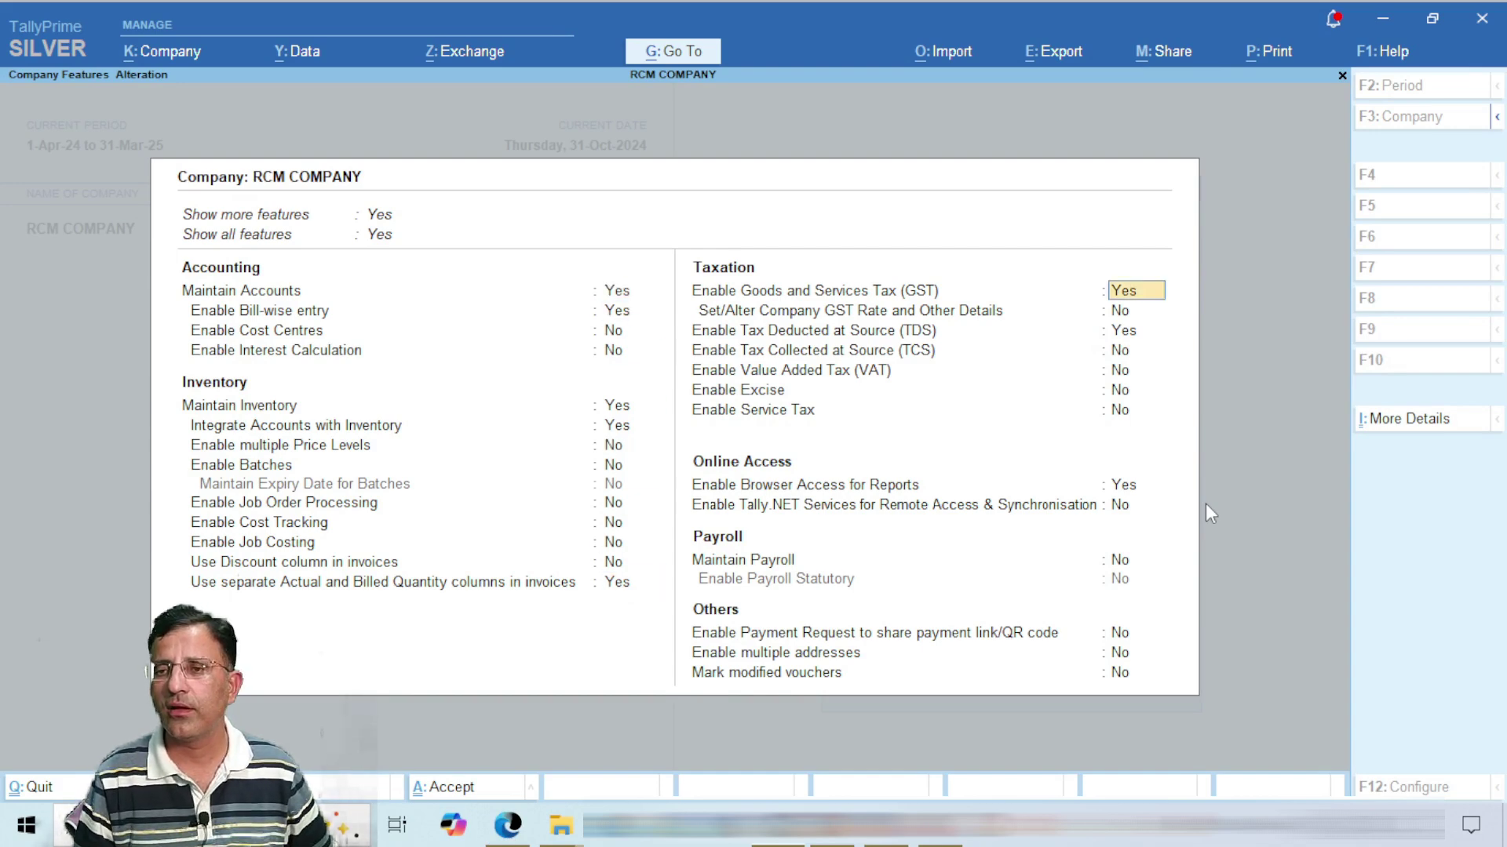
key("Return")
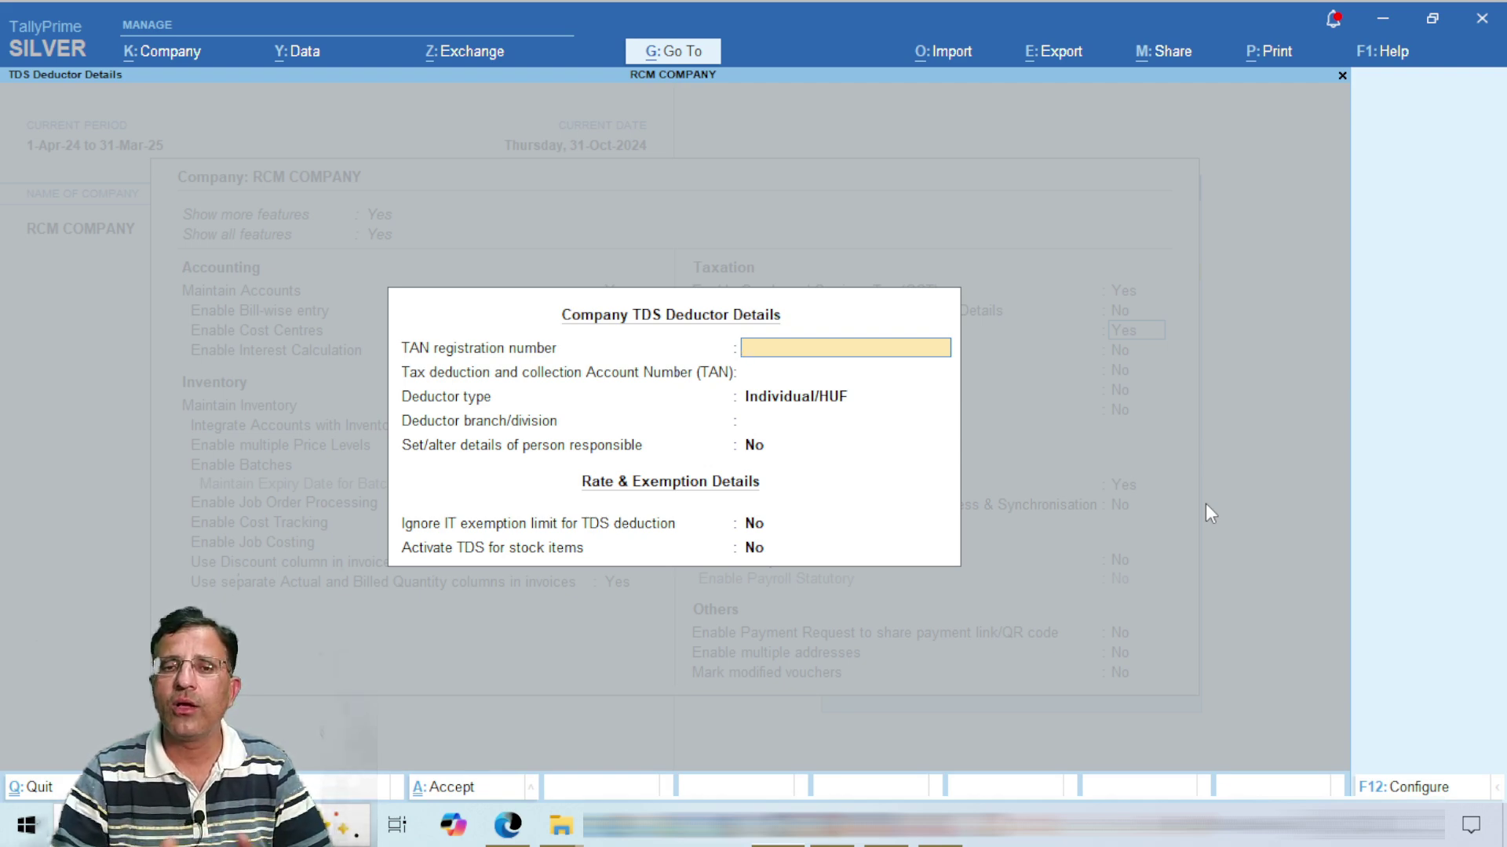
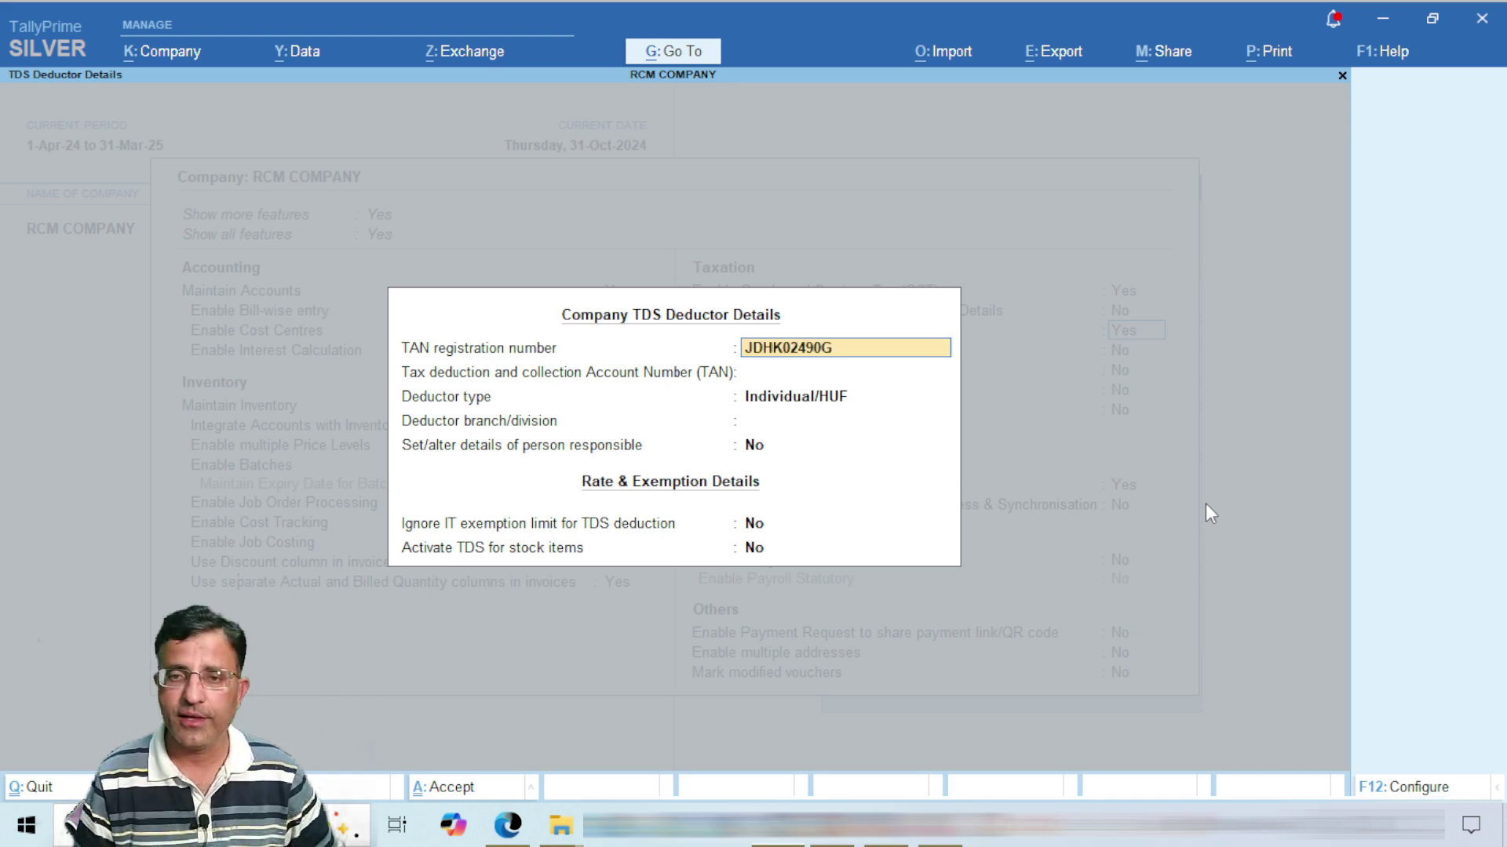
key("Return")
key("Return")
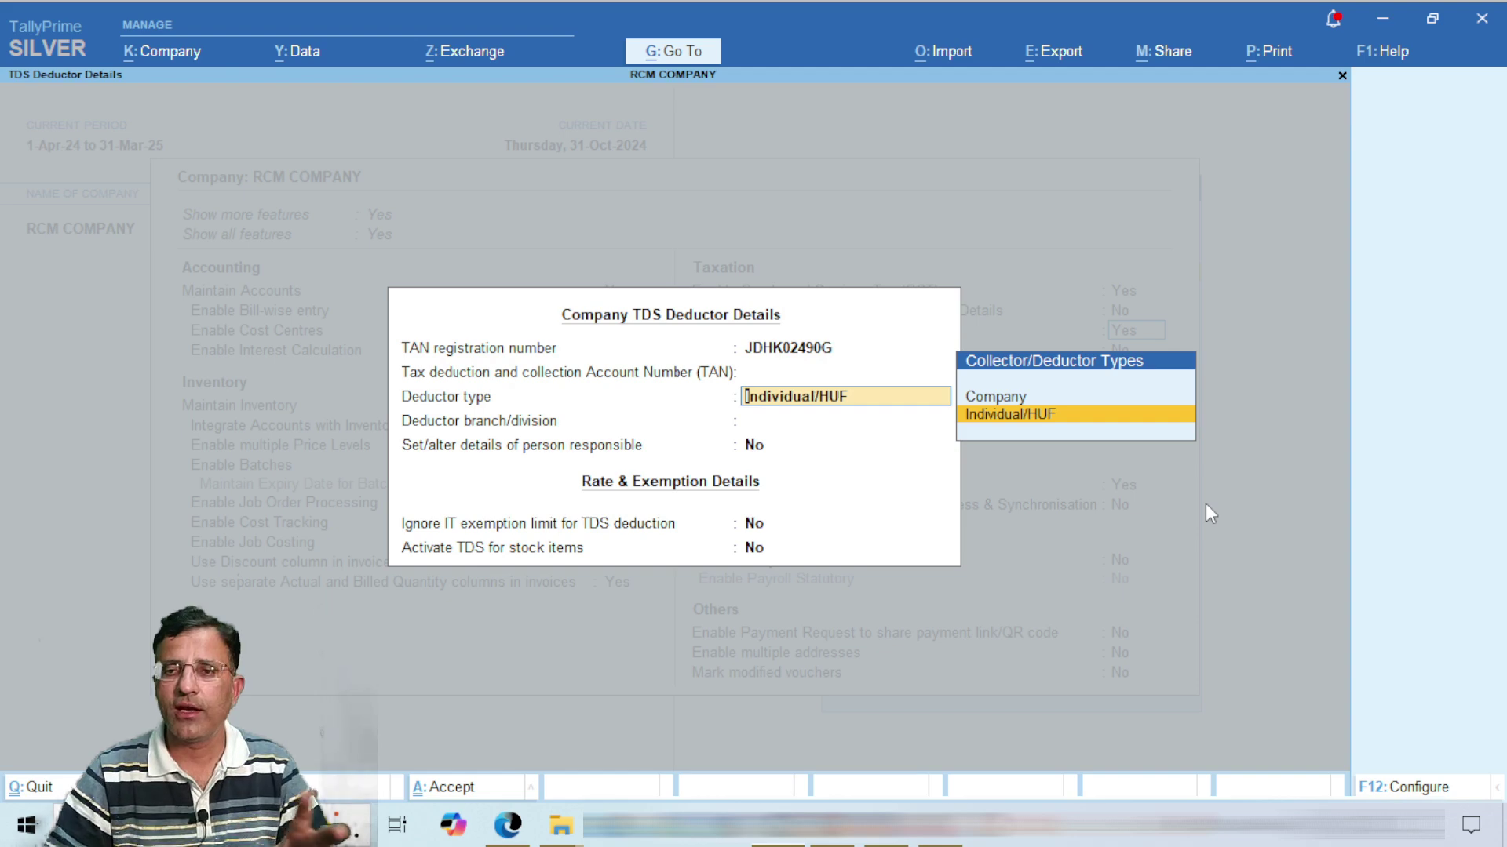
Step: Keep deductor type Individual/HUF, leave branch/division blank, and set person responsible details to Yes
key("Up")
key("Down")
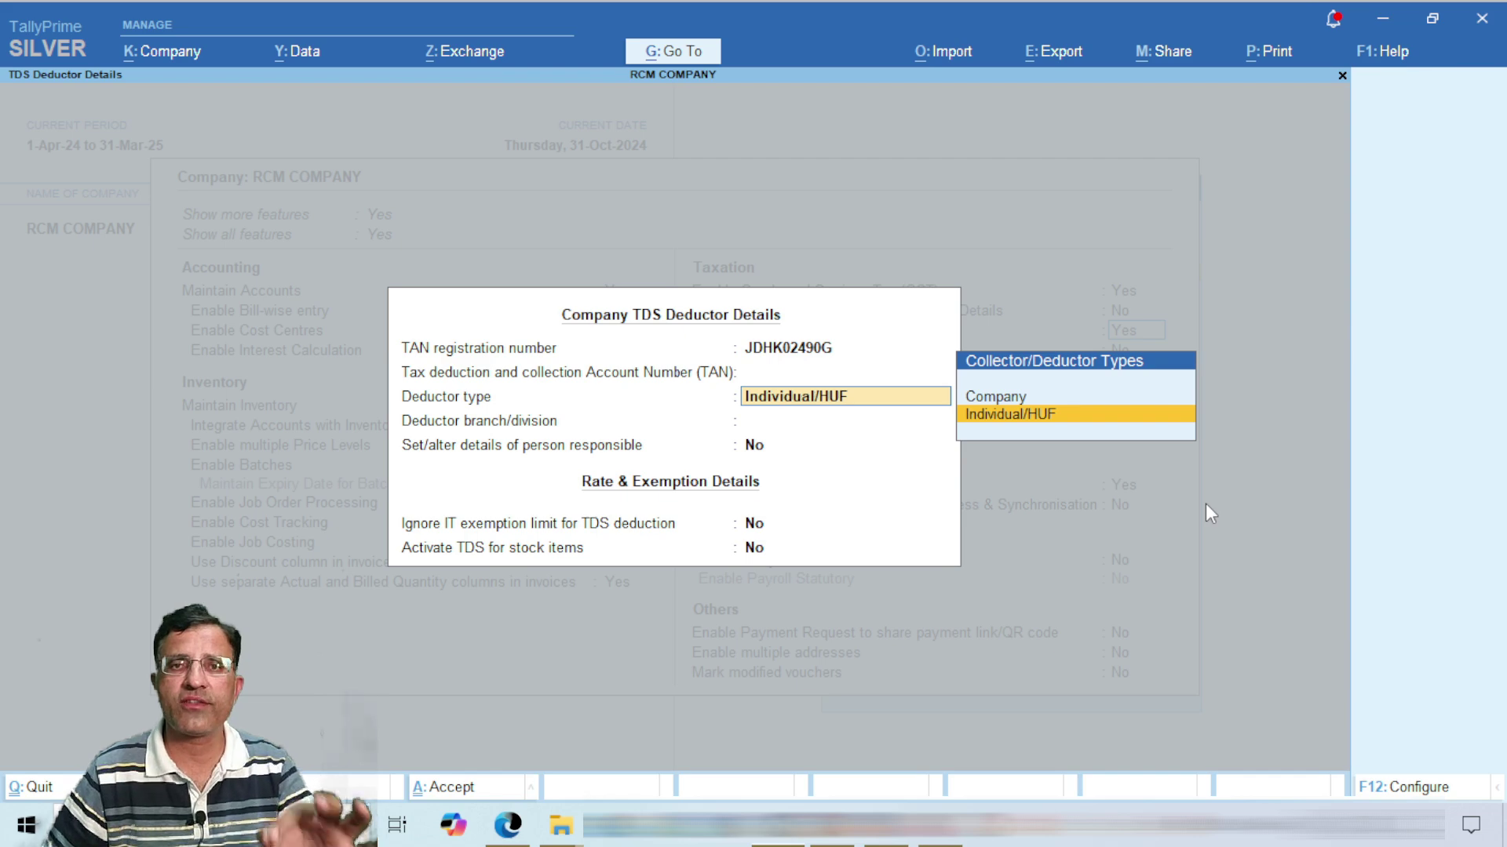
key("Return")
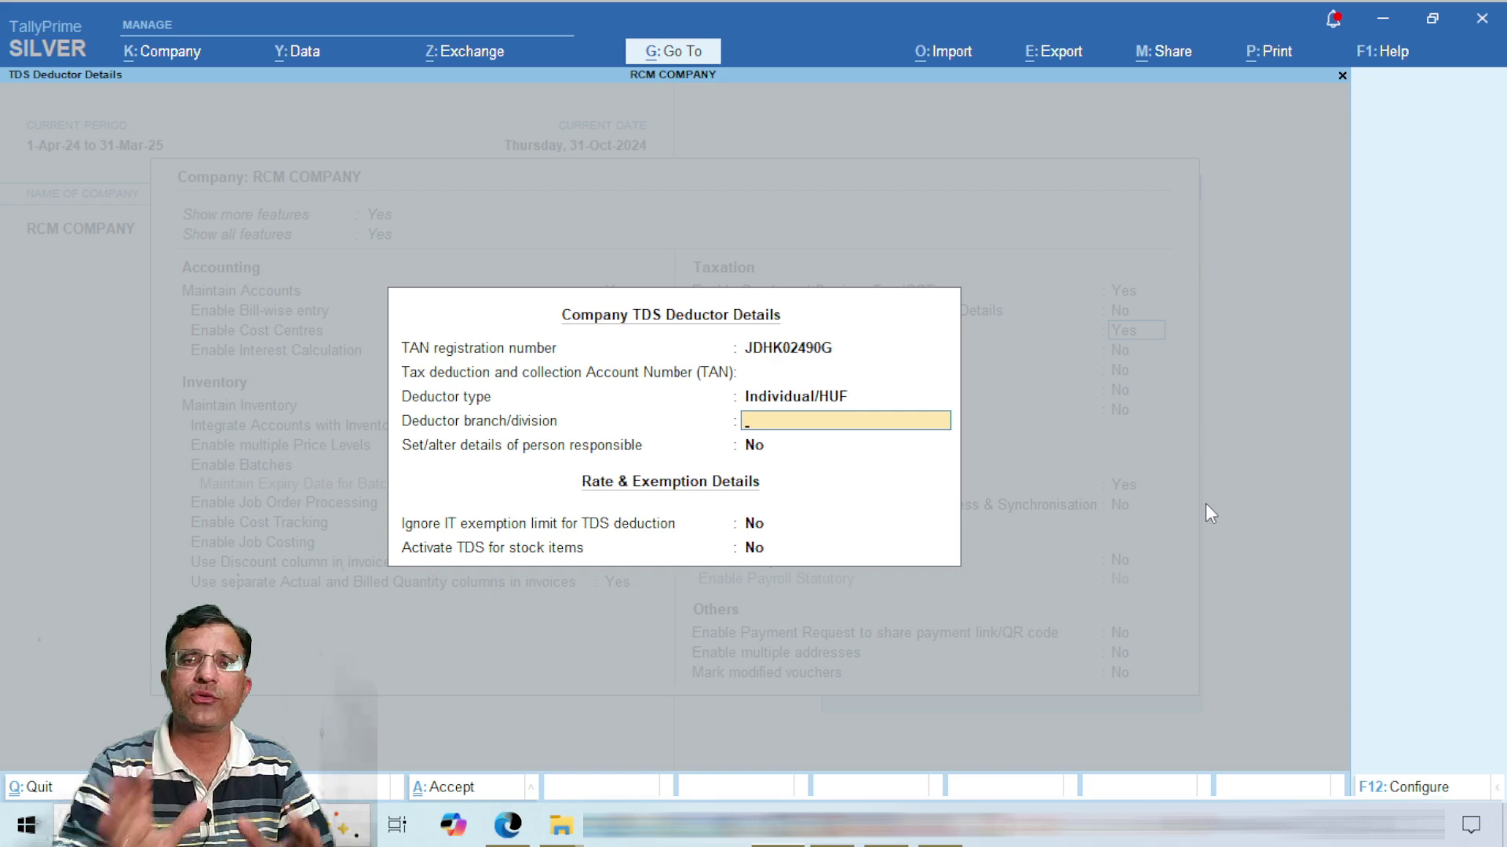
key("Return")
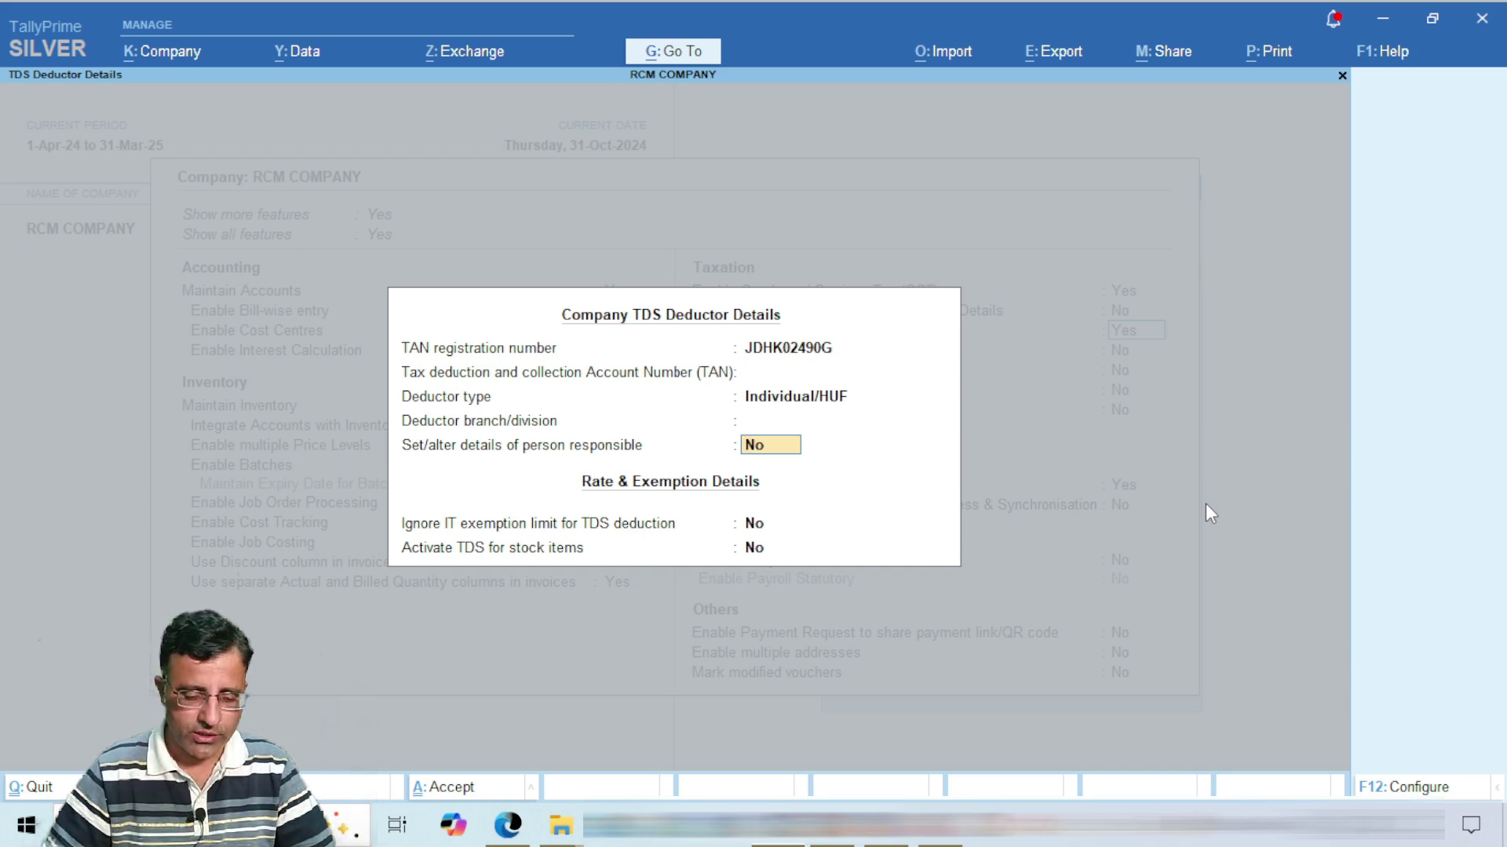
type("y")
key("Return")
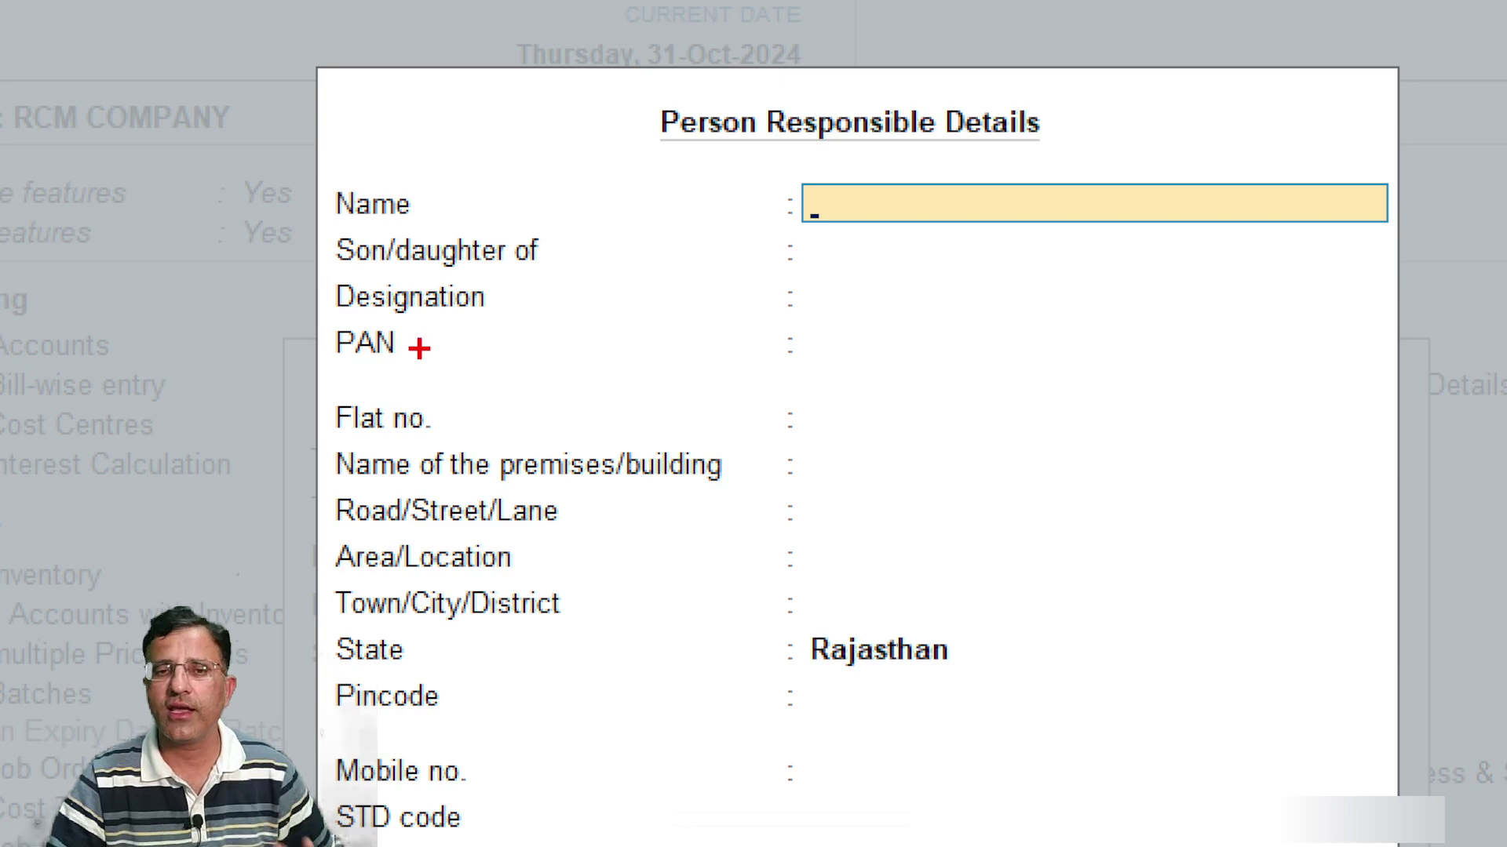
Step: Close the Person Responsible Details form without filling in any fields
left_click_drag(419, 348, 589, 343)
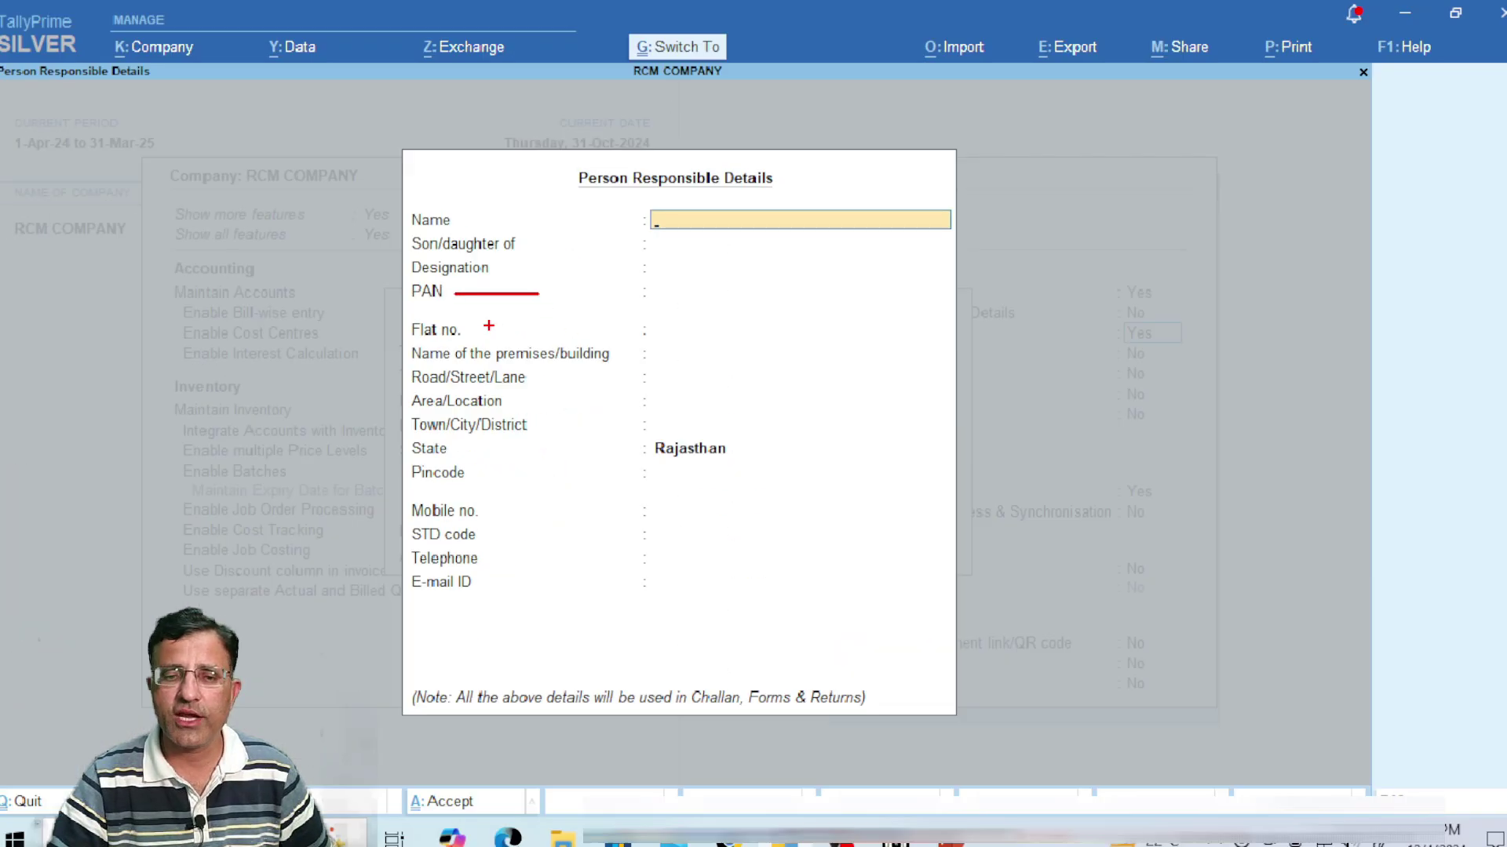
key("Escape")
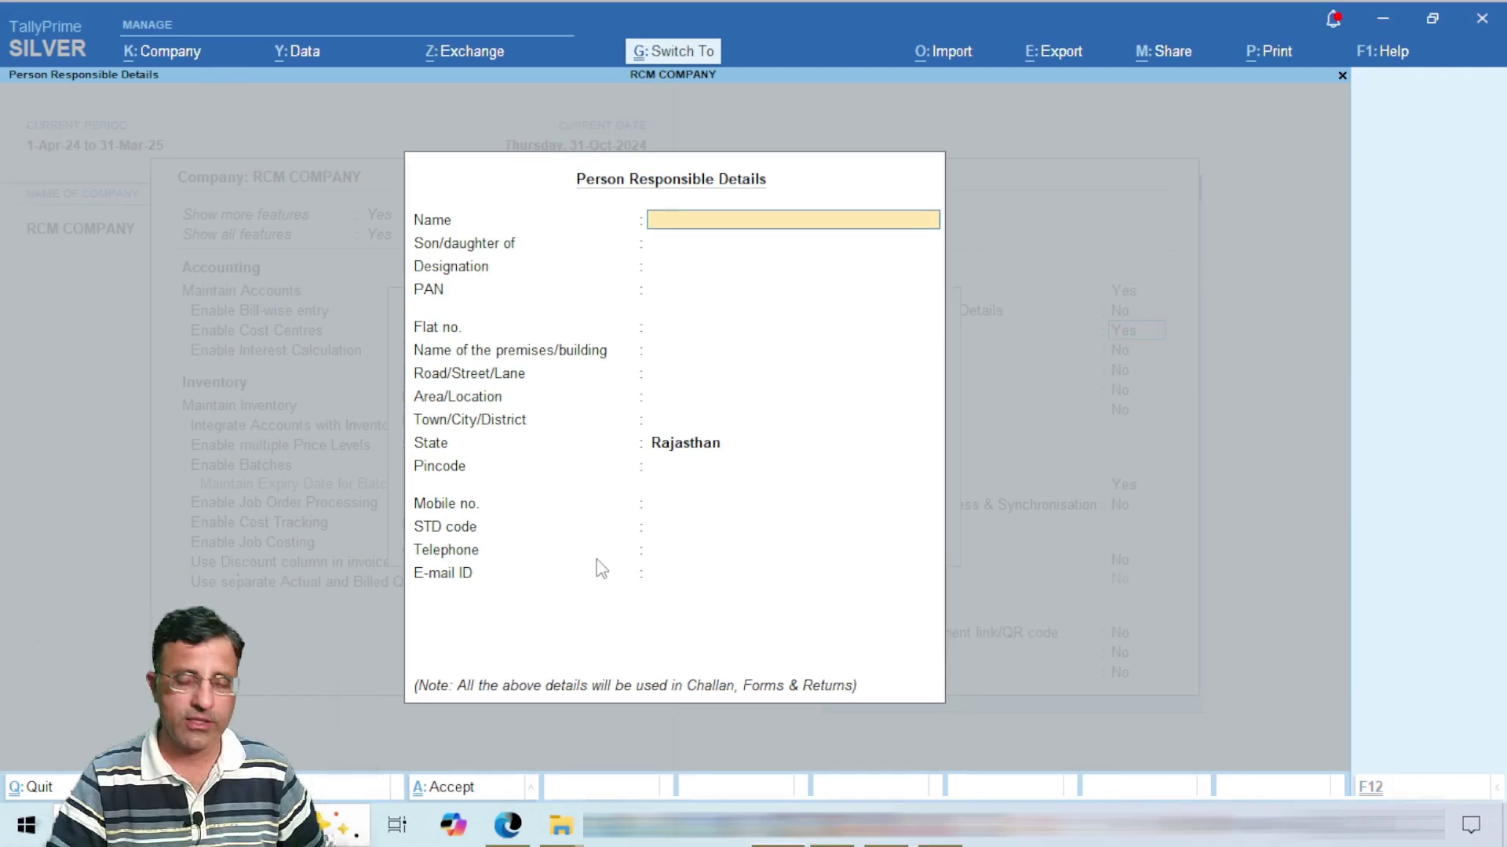
key("ctrl+a")
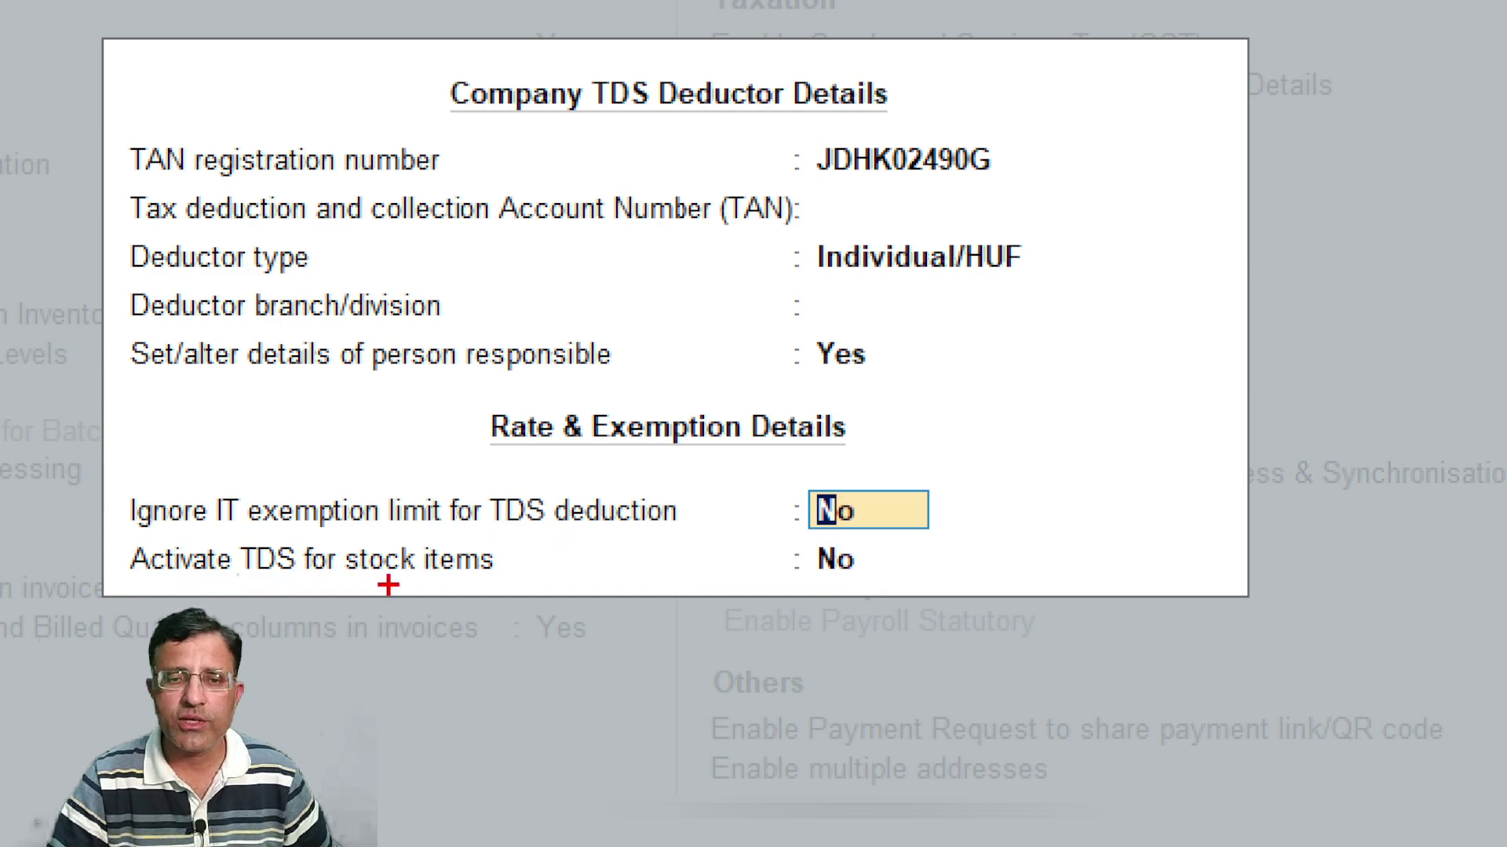
Step: Accept the TDS deductor details and company features with Ctrl+A, then open Create for a new master
mouse_move(814, 540)
left_mouse_down()
mouse_move(785, 594)
mouse_move(816, 541)
left_mouse_up()
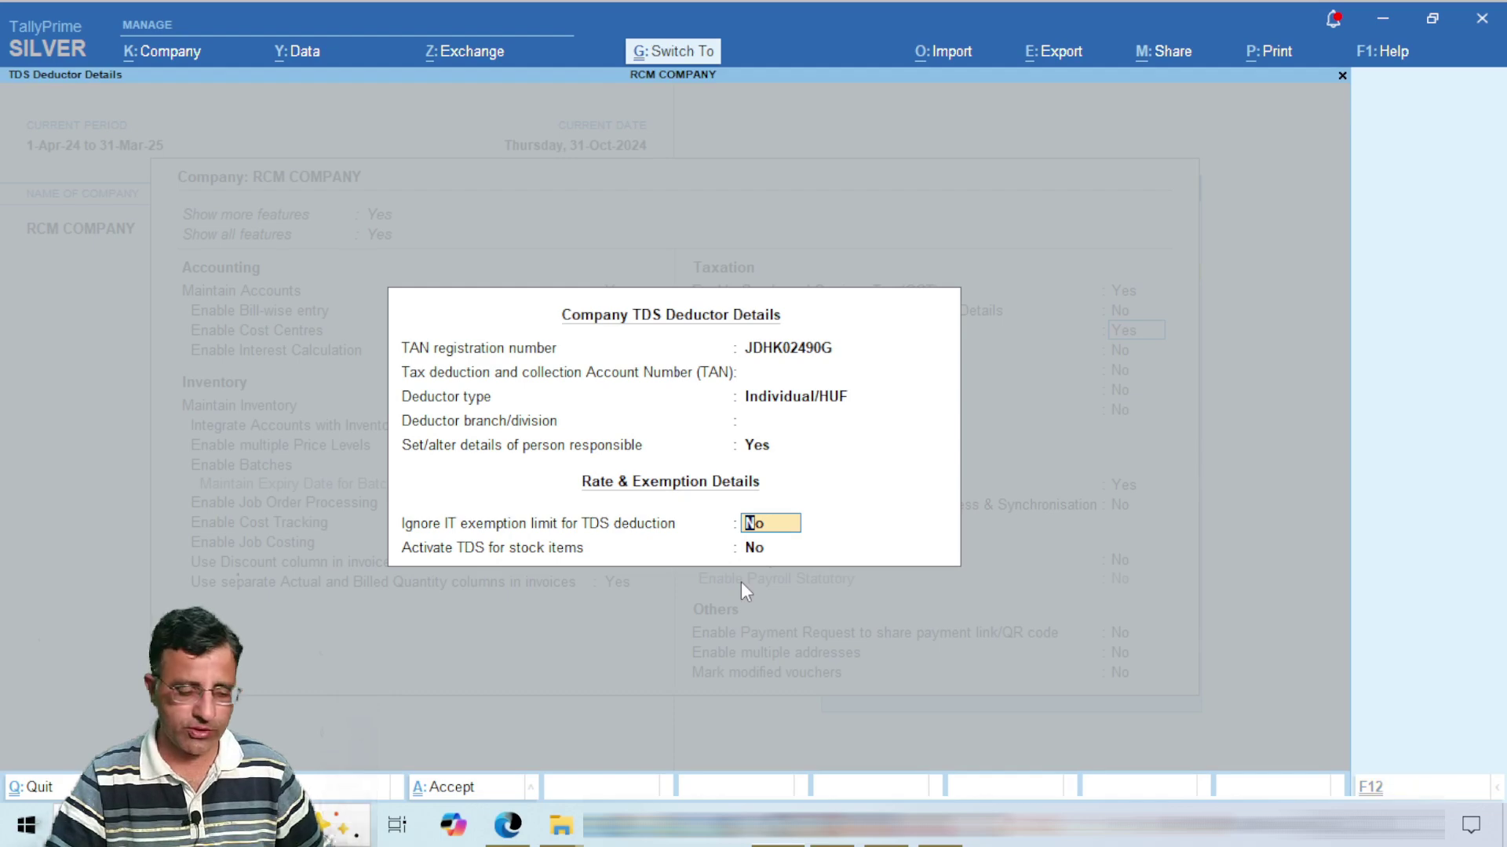
key("ctrl+a")
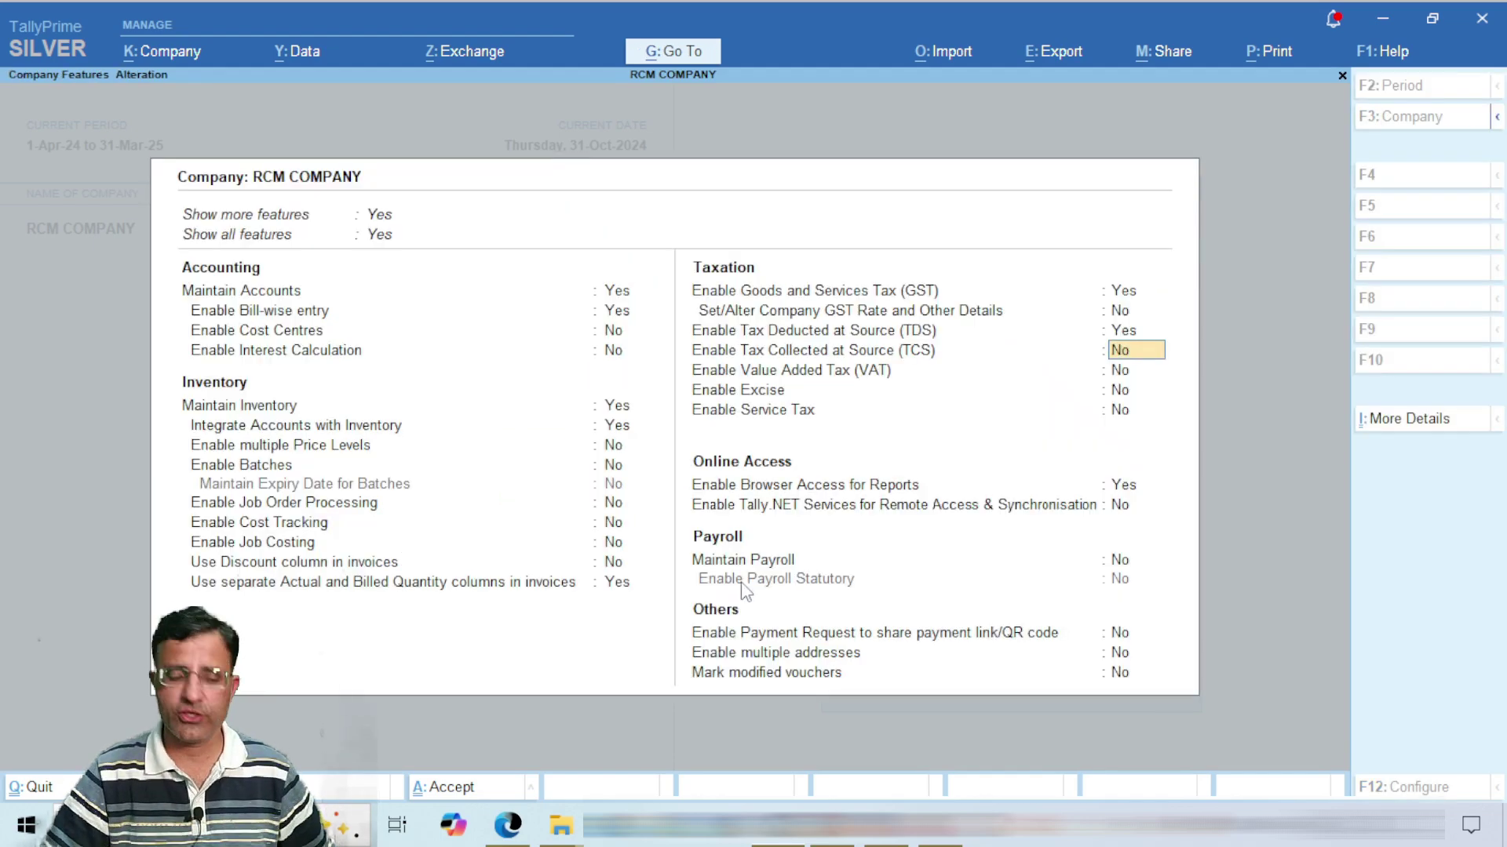
key("ctrl+a")
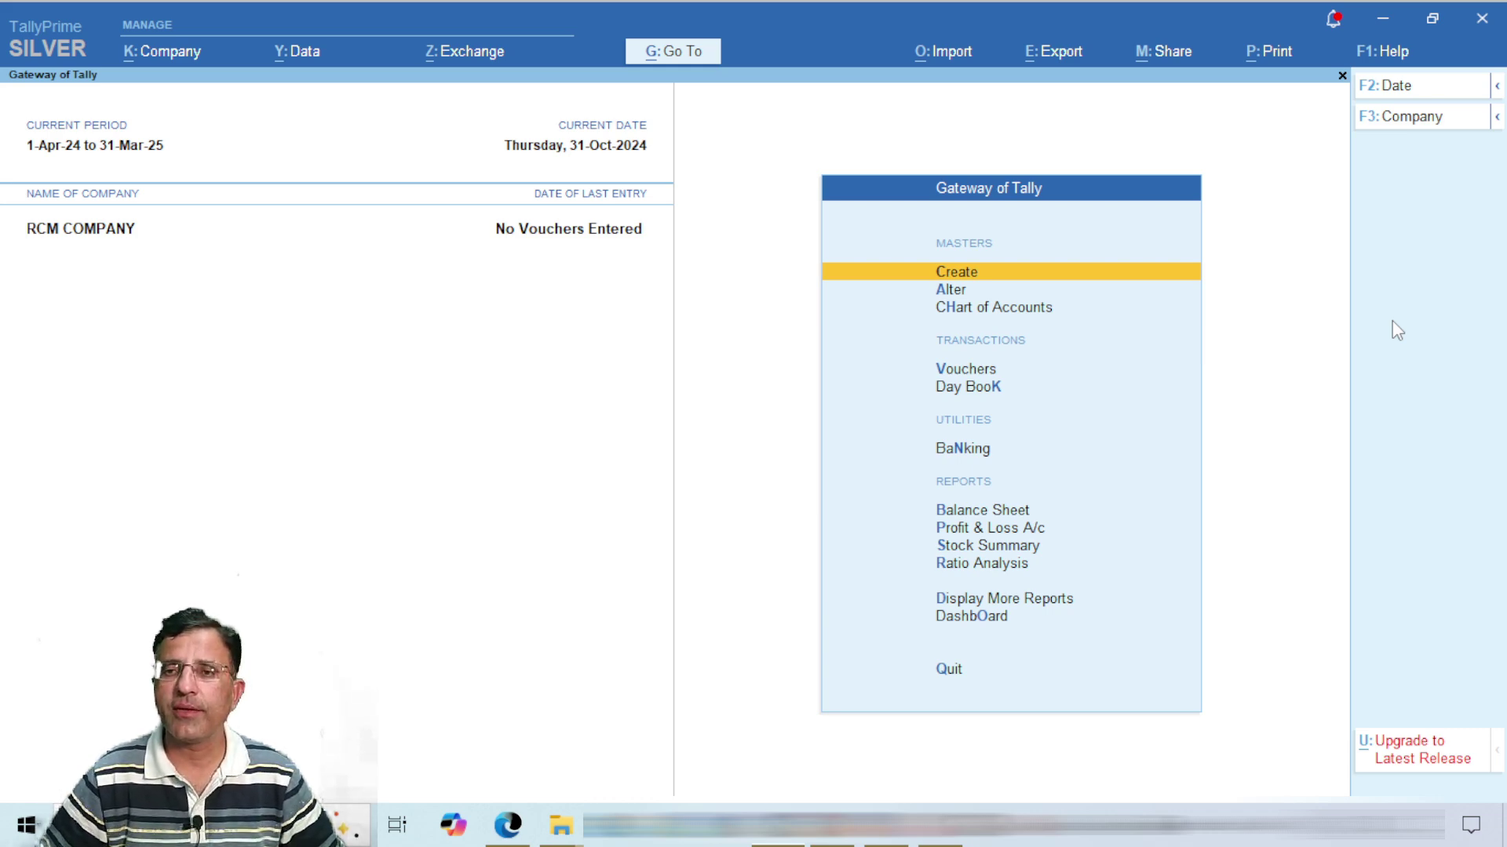
key("Return")
key("Down")
key("Down")
key("Down")
key("Down")
key("Down")
key("Down")
key("Down")
key("Down")
key("Down")
key("Down")
key("Down")
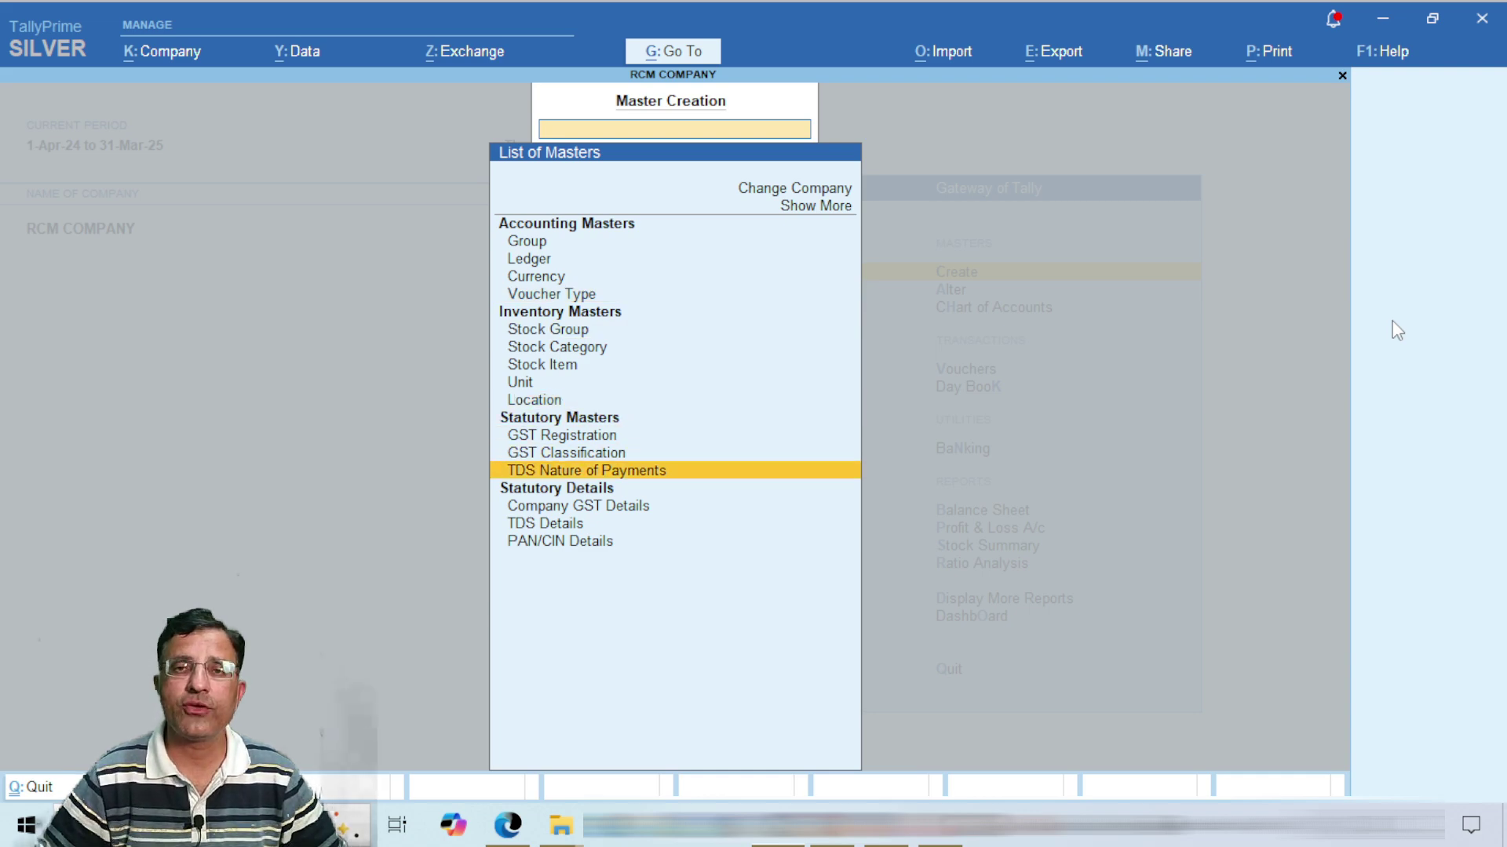
Step: Create TDS nature of payment CONTRACT PAYMENT 94C with section 194C and payment code 94C
key("Return")
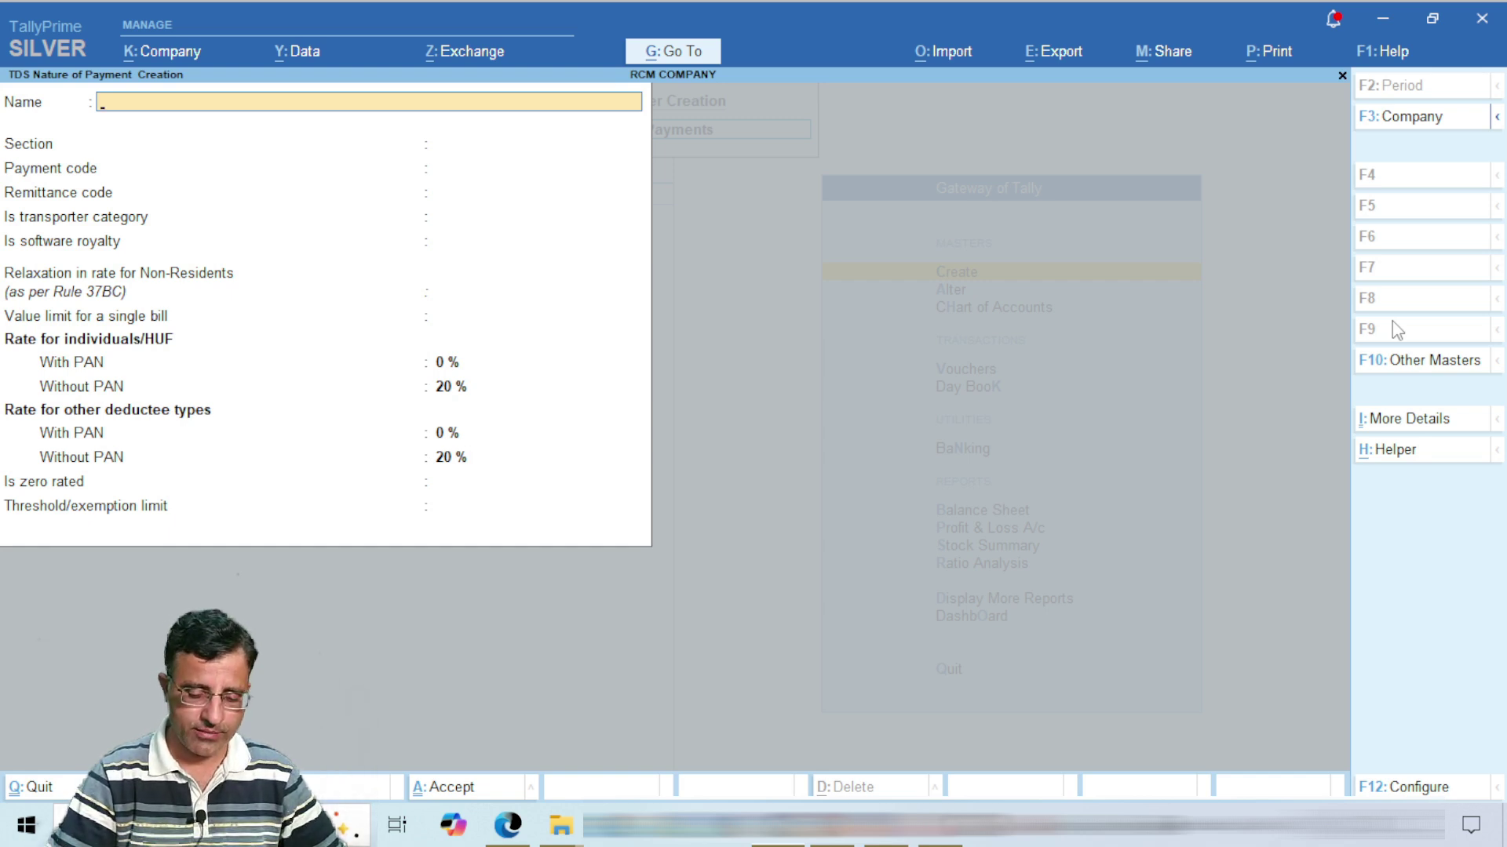
type("CONTRAC")
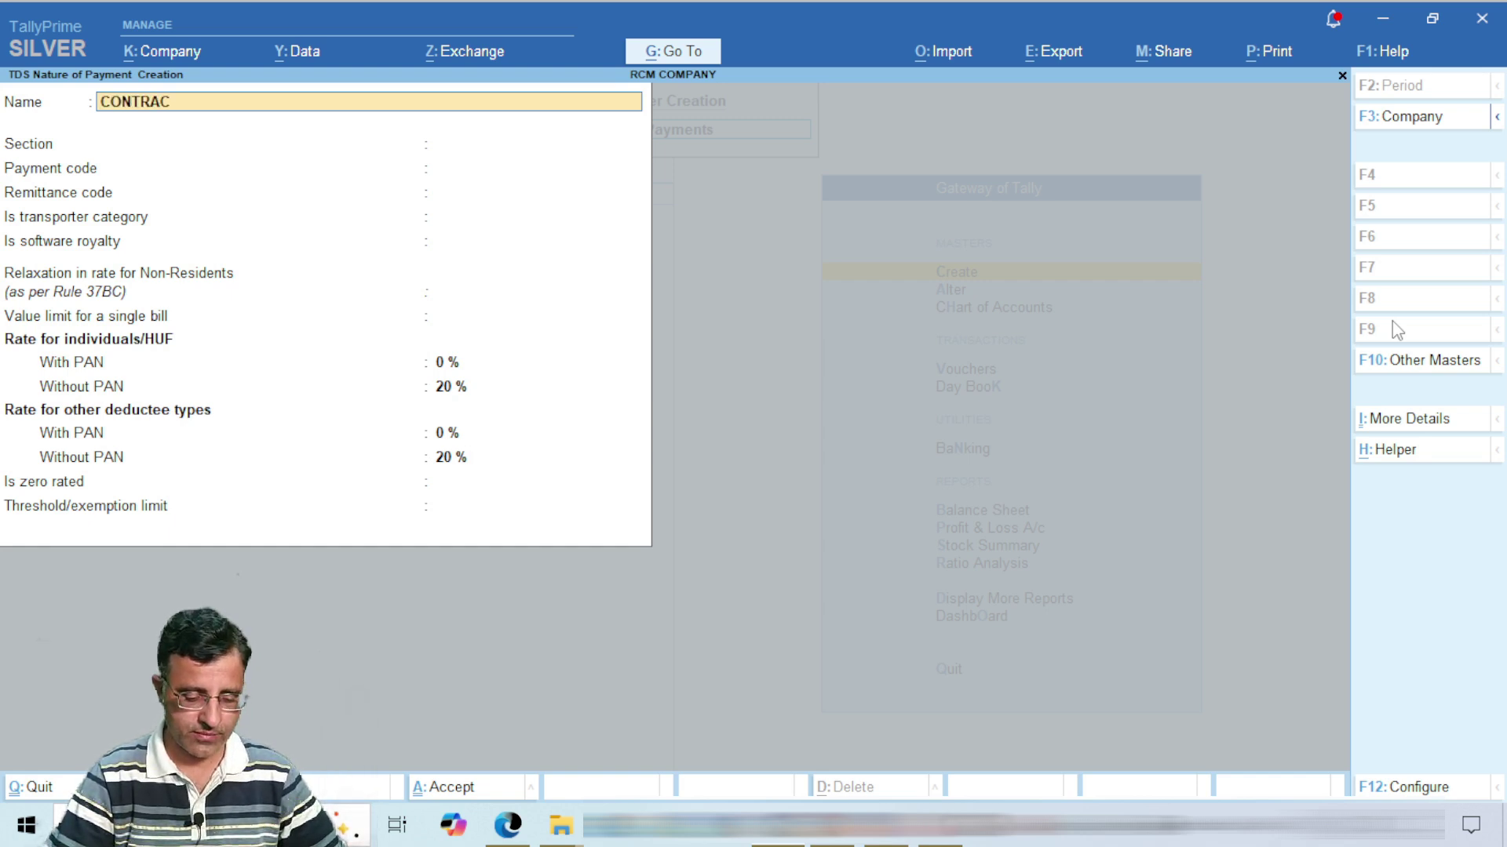
type("T PAYME")
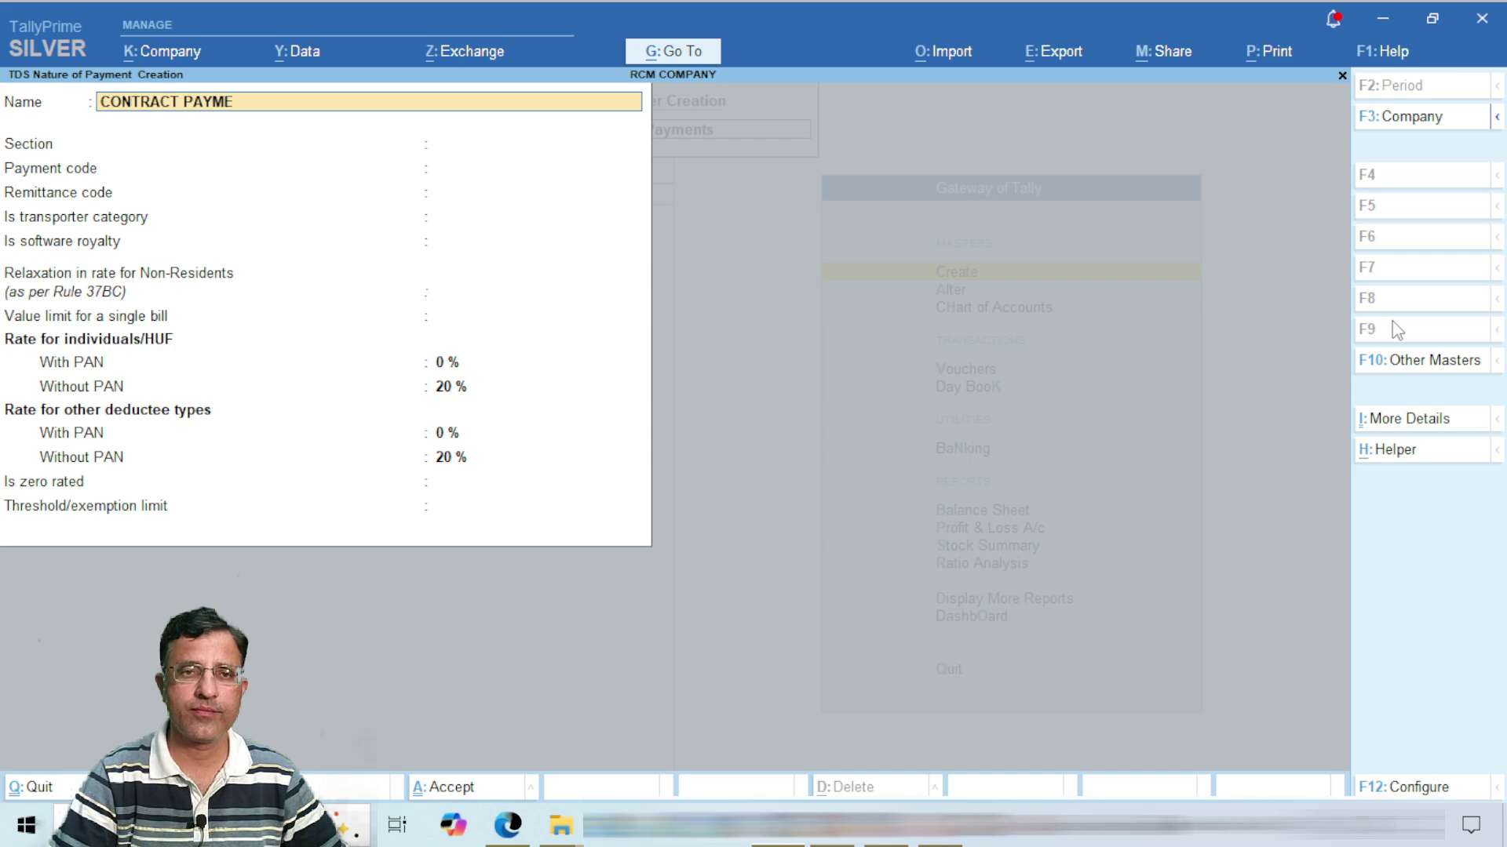
type("NT 94C")
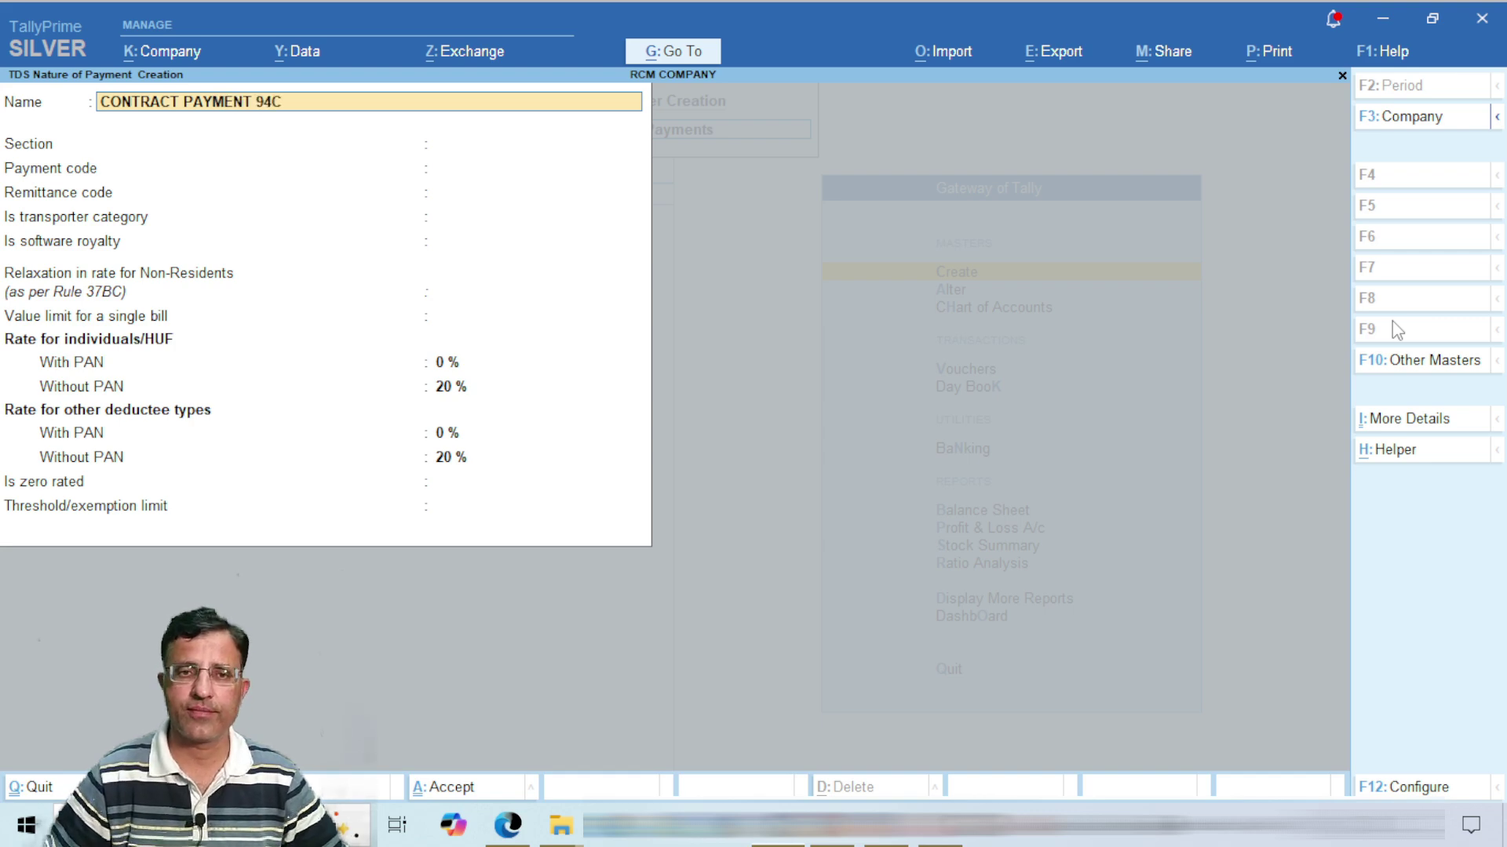
key("Return")
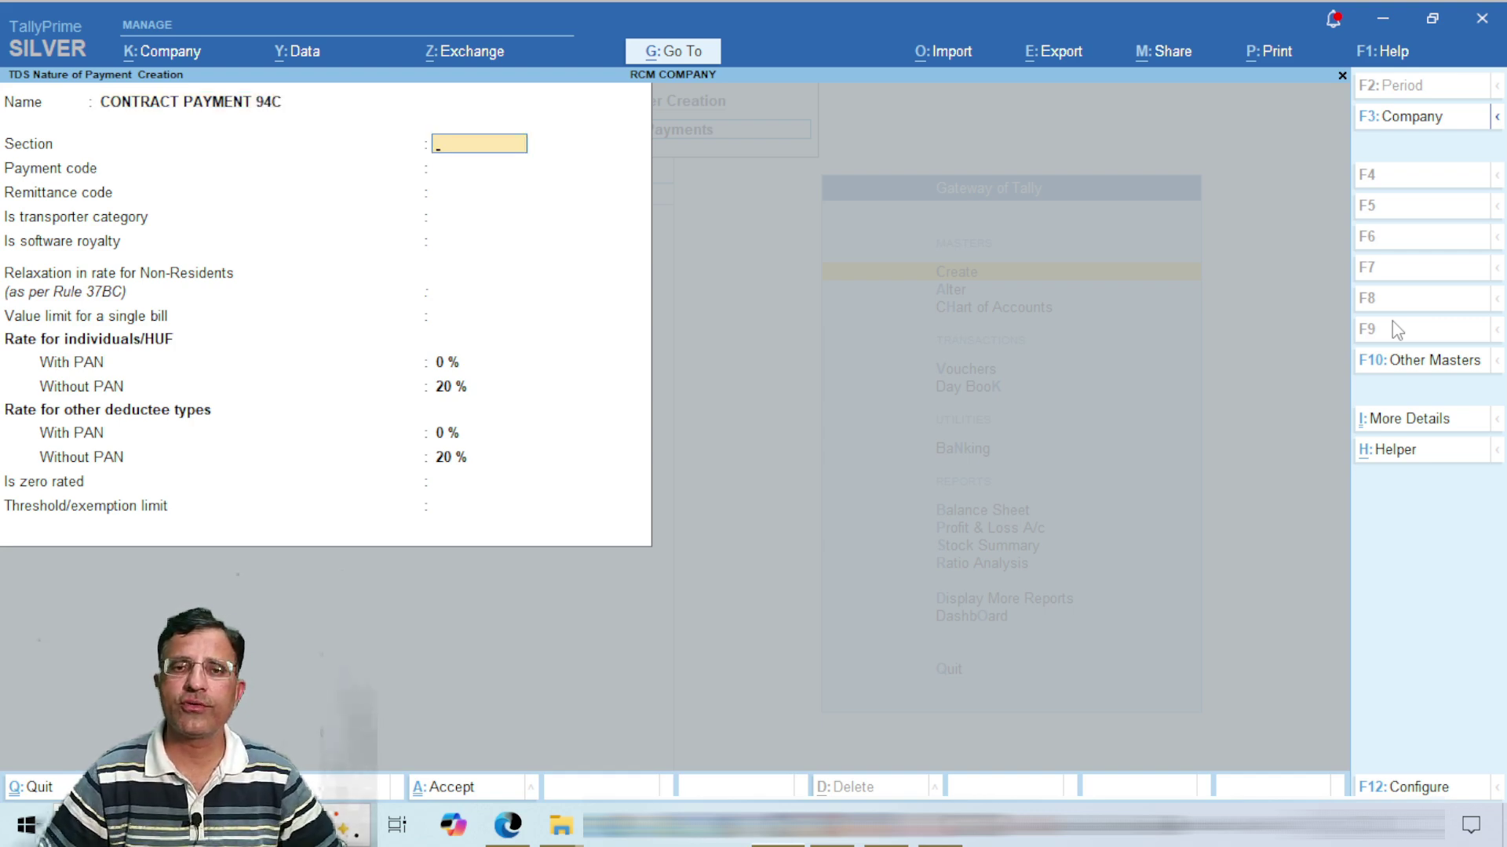
type("194C")
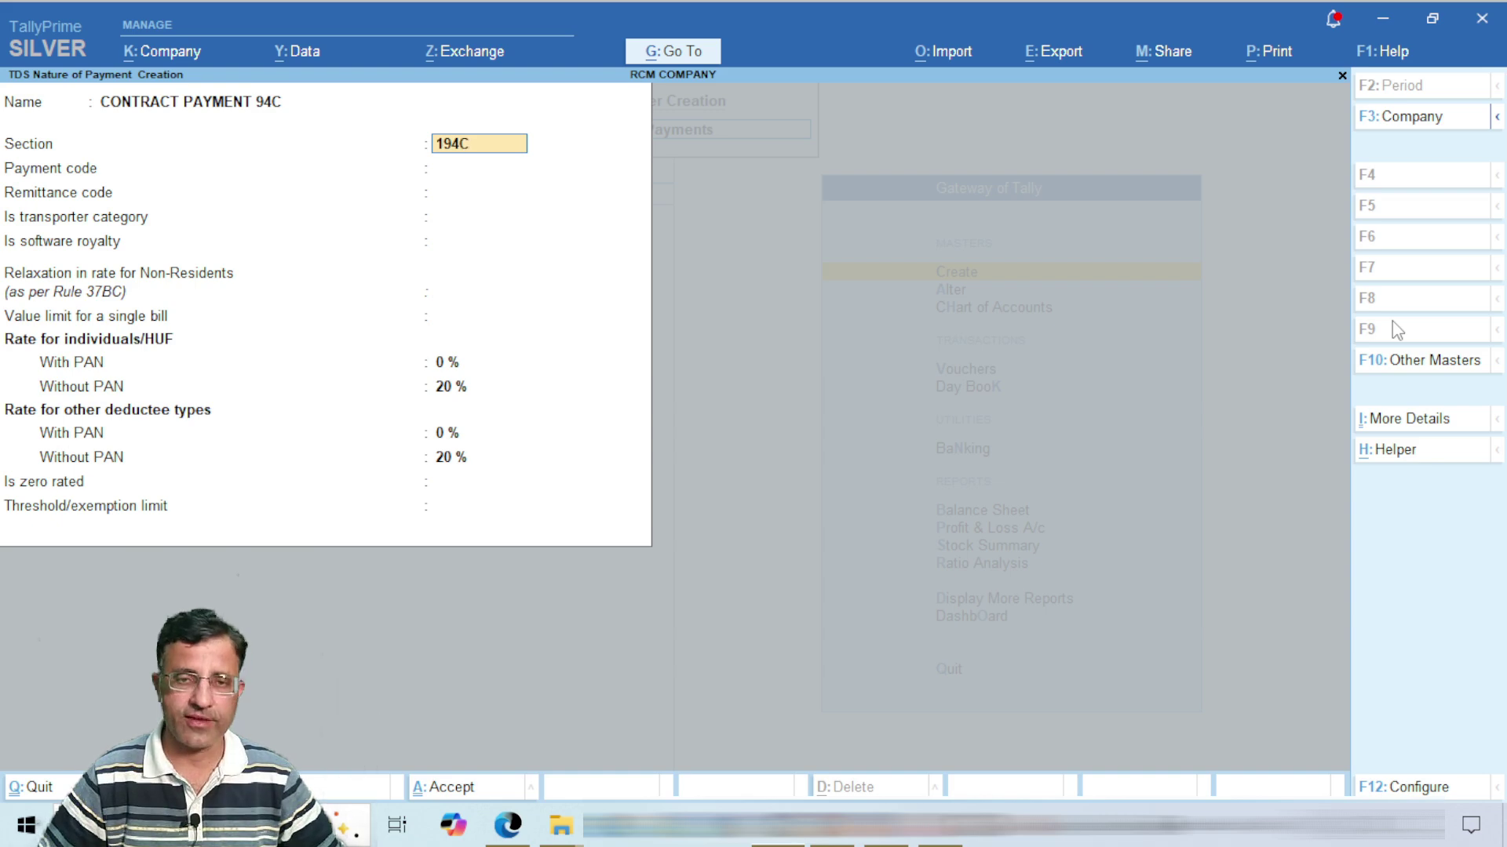
key("Return")
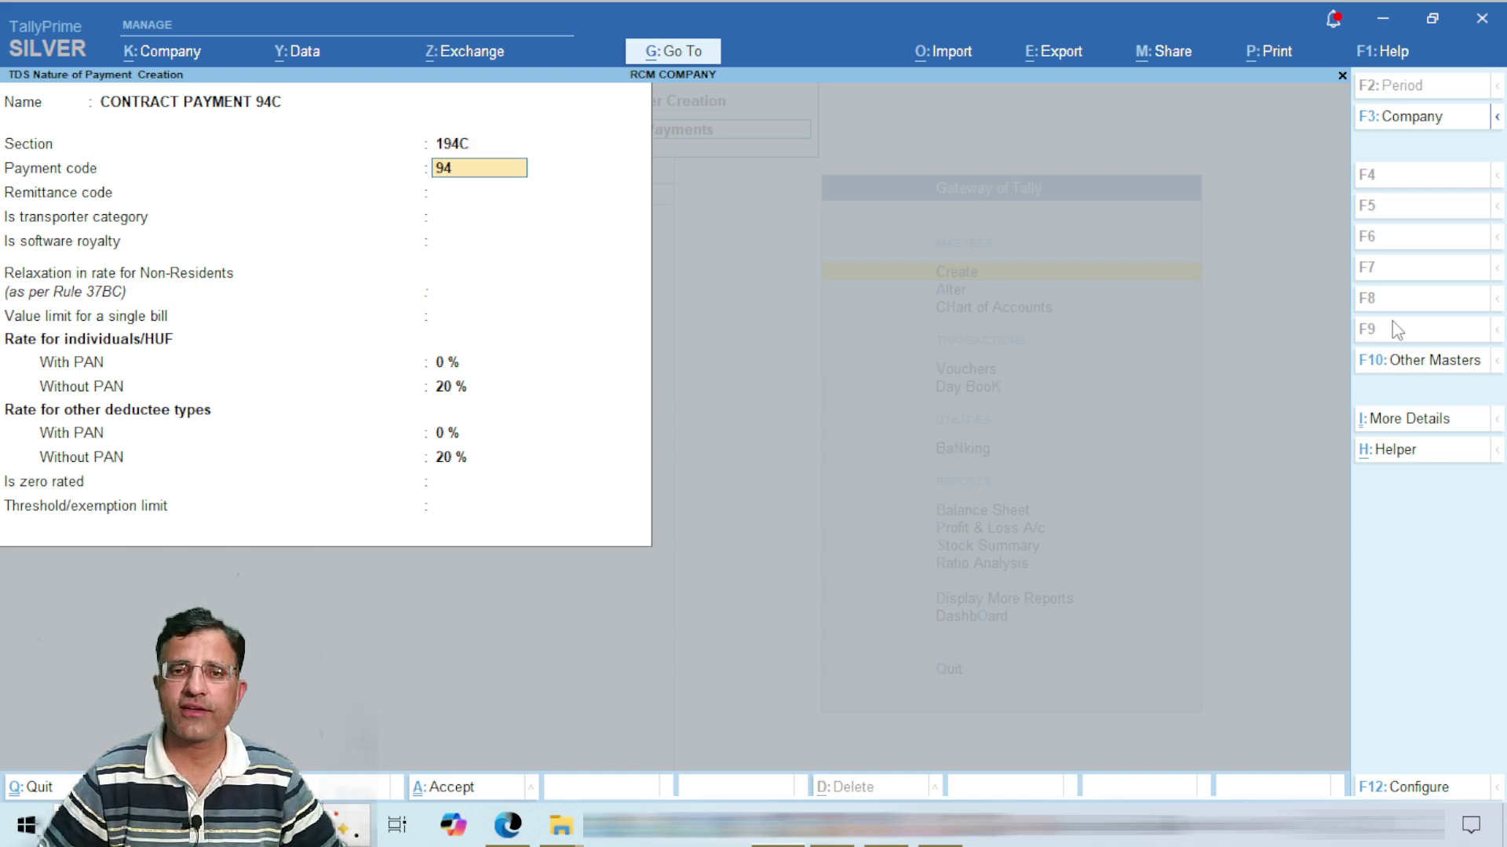
type("94C")
key("Return")
key("Return")
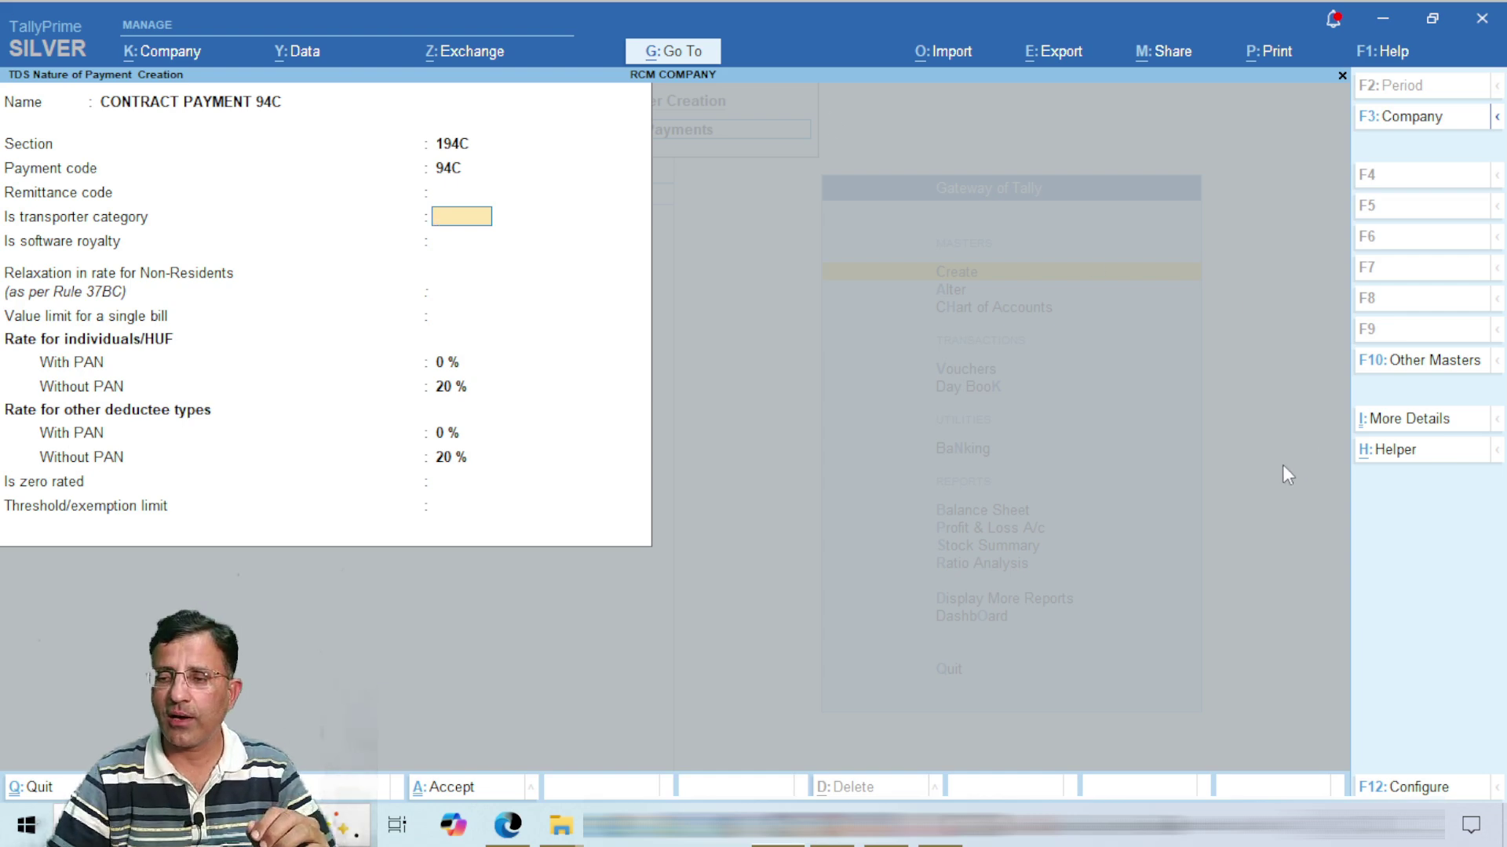
Step: Leave F12 configuration unchanged and set transporter, software royalty and rate relaxation to No
left_click(1425, 788)
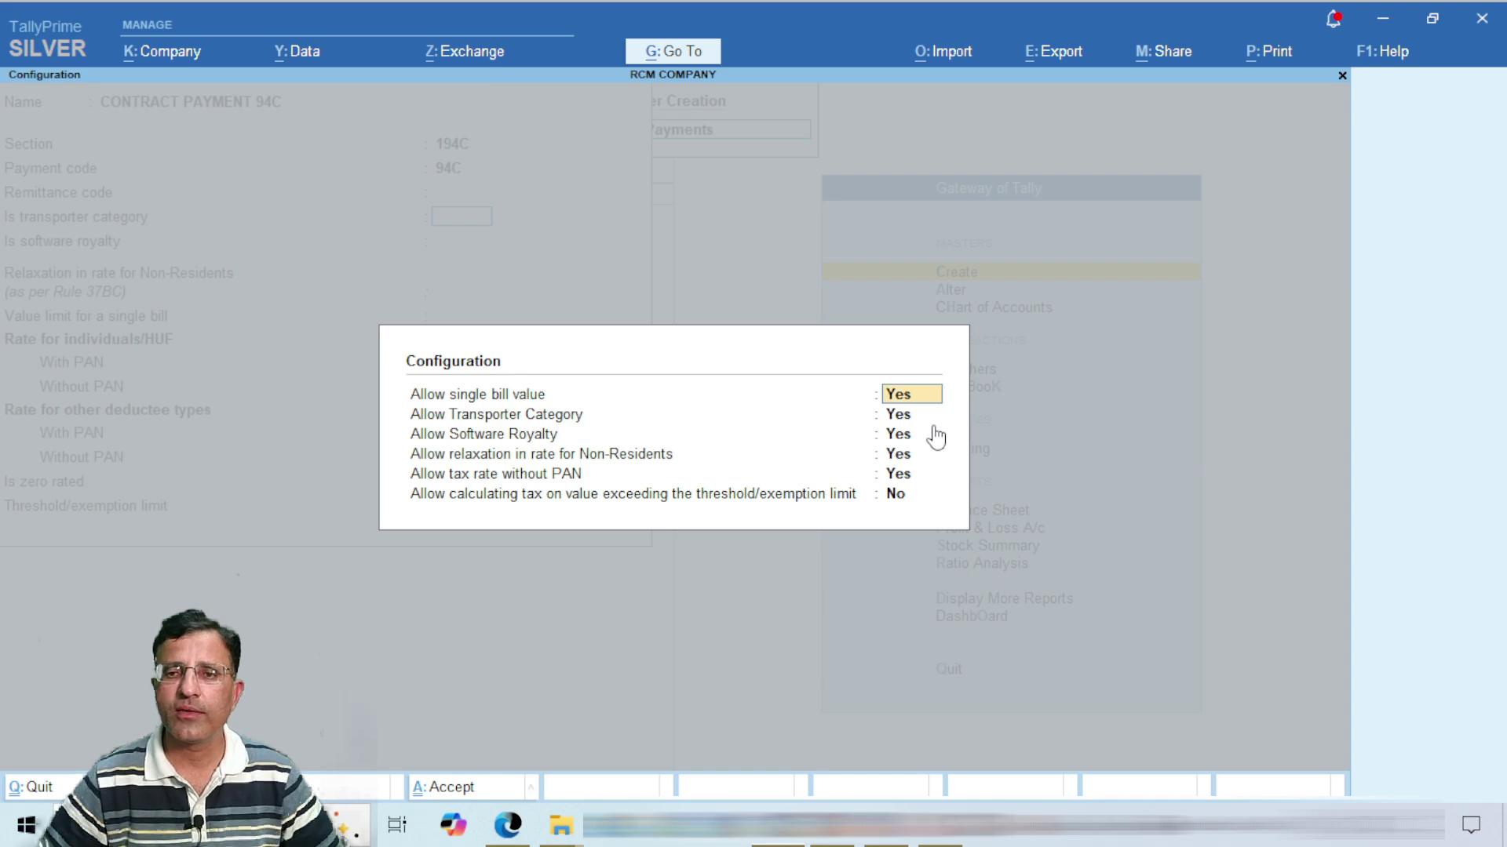
key("Down")
key("Down")
key("Down")
key("Down")
key("Down")
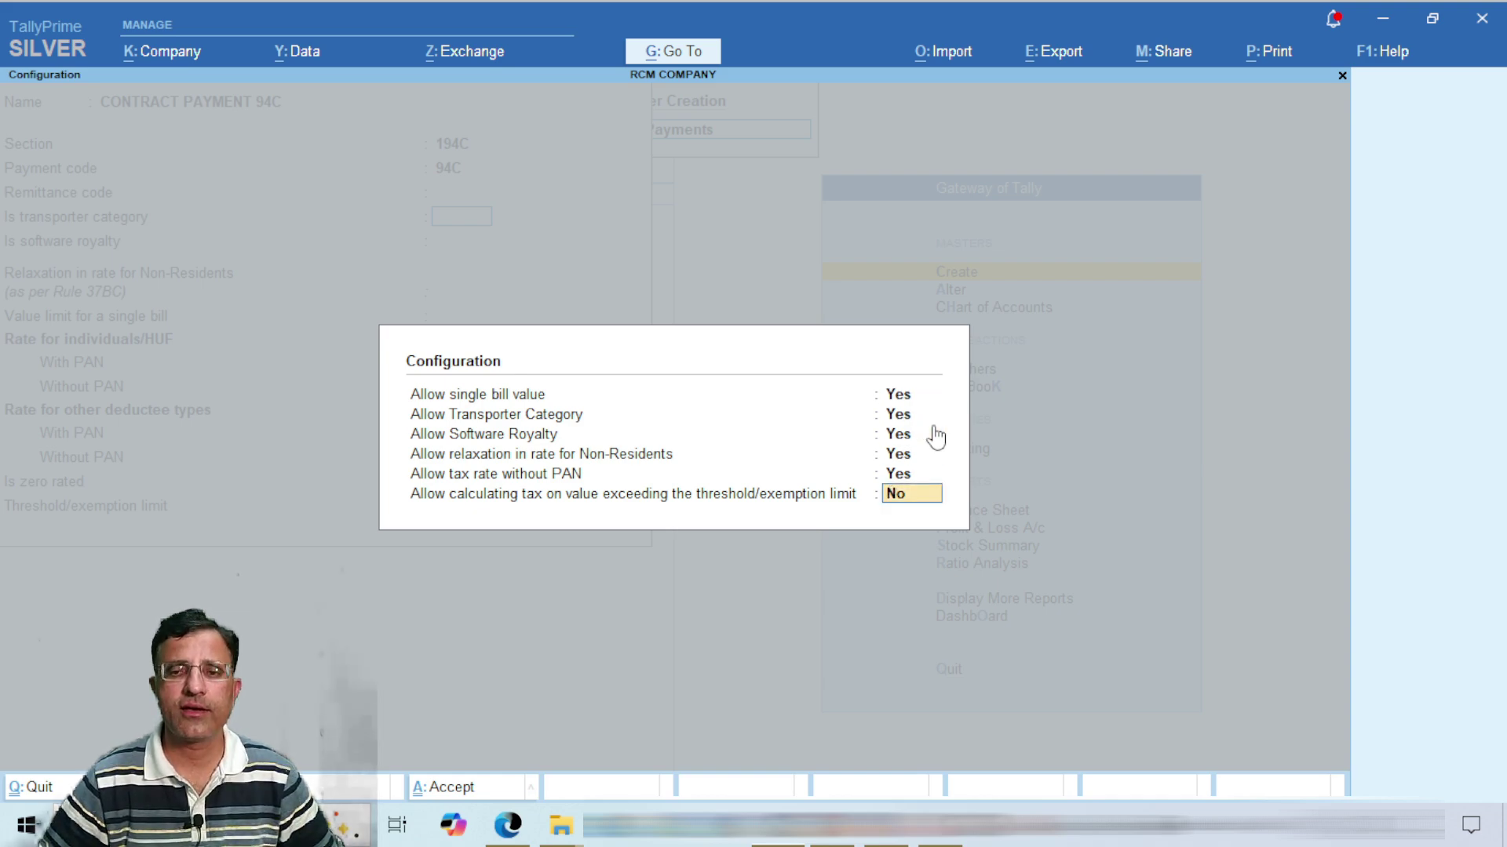
key("Return")
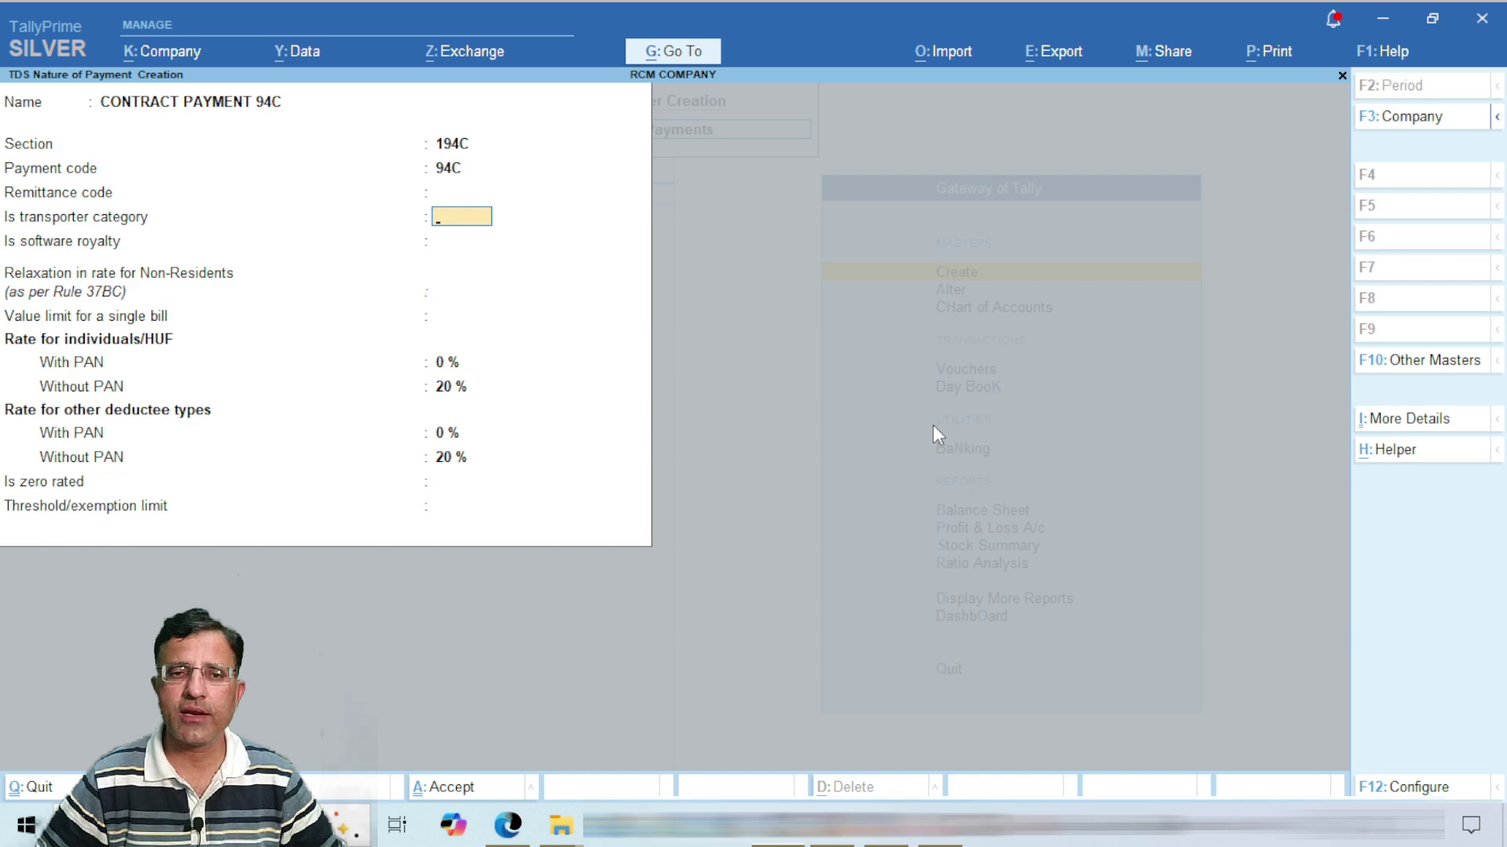
key("Return")
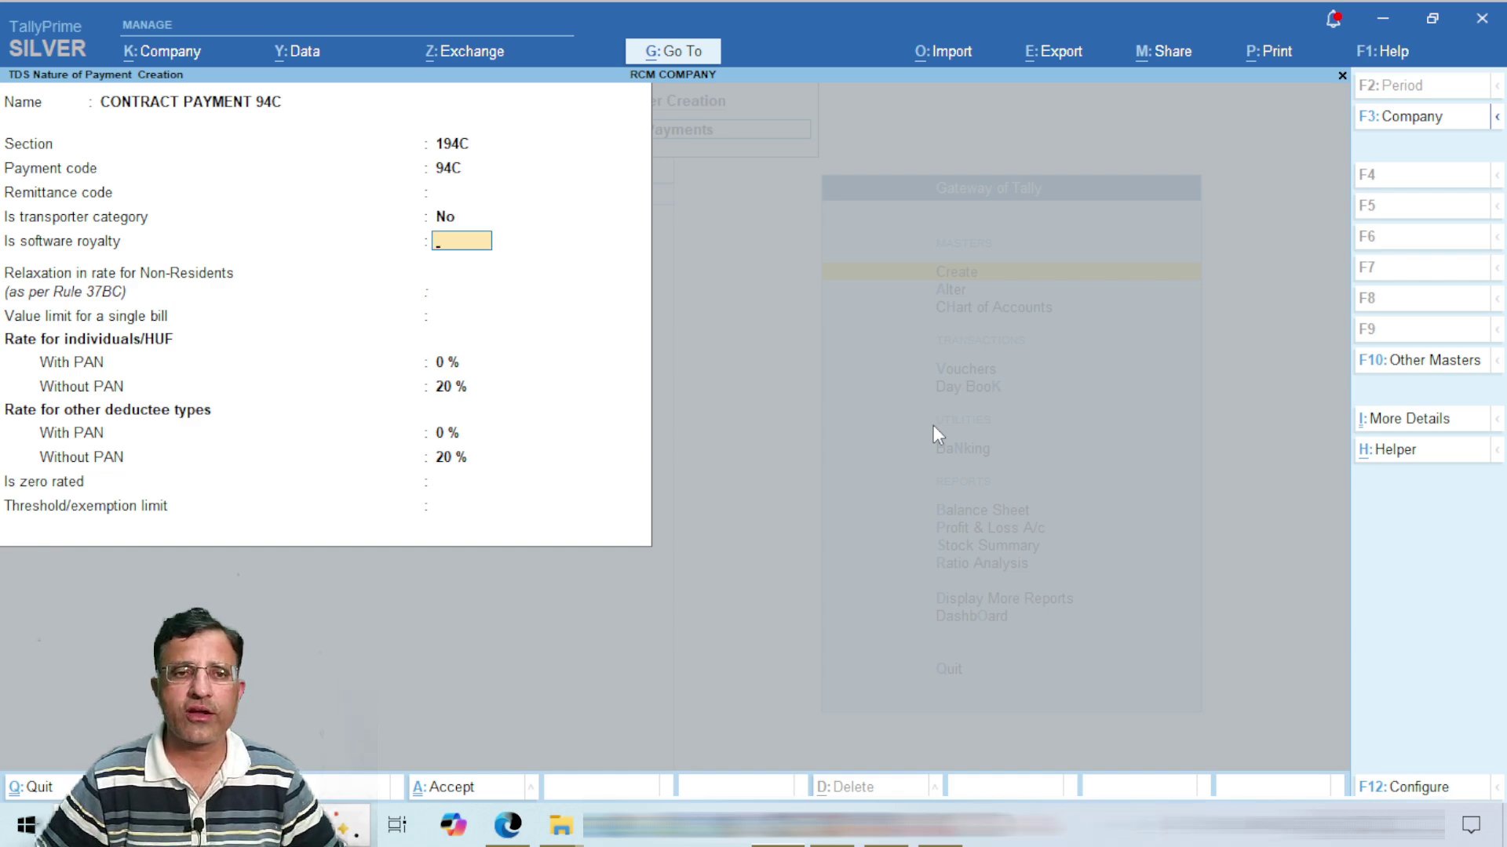
key("Return")
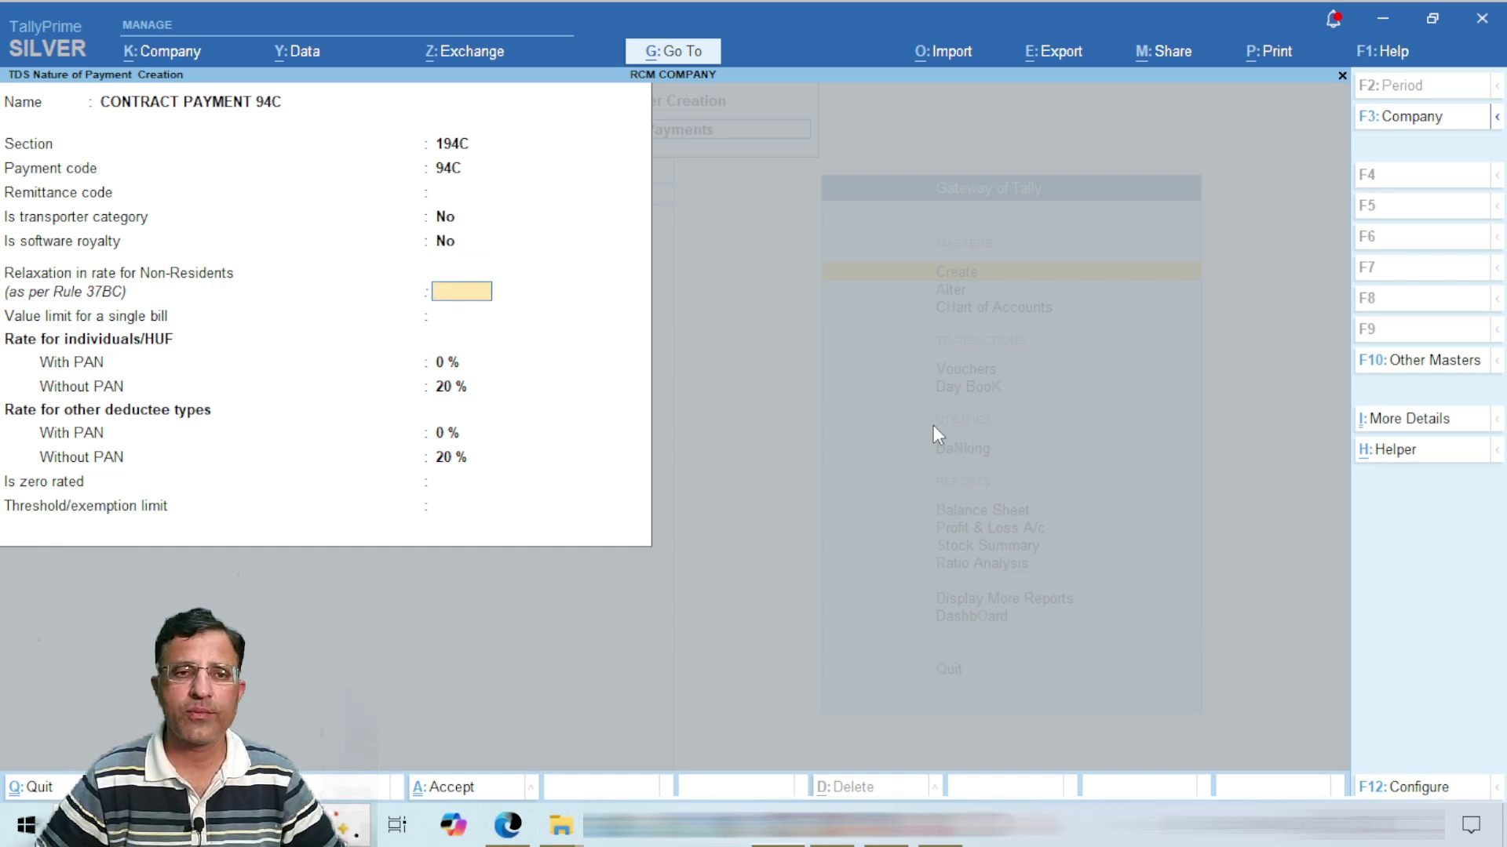
key("Return")
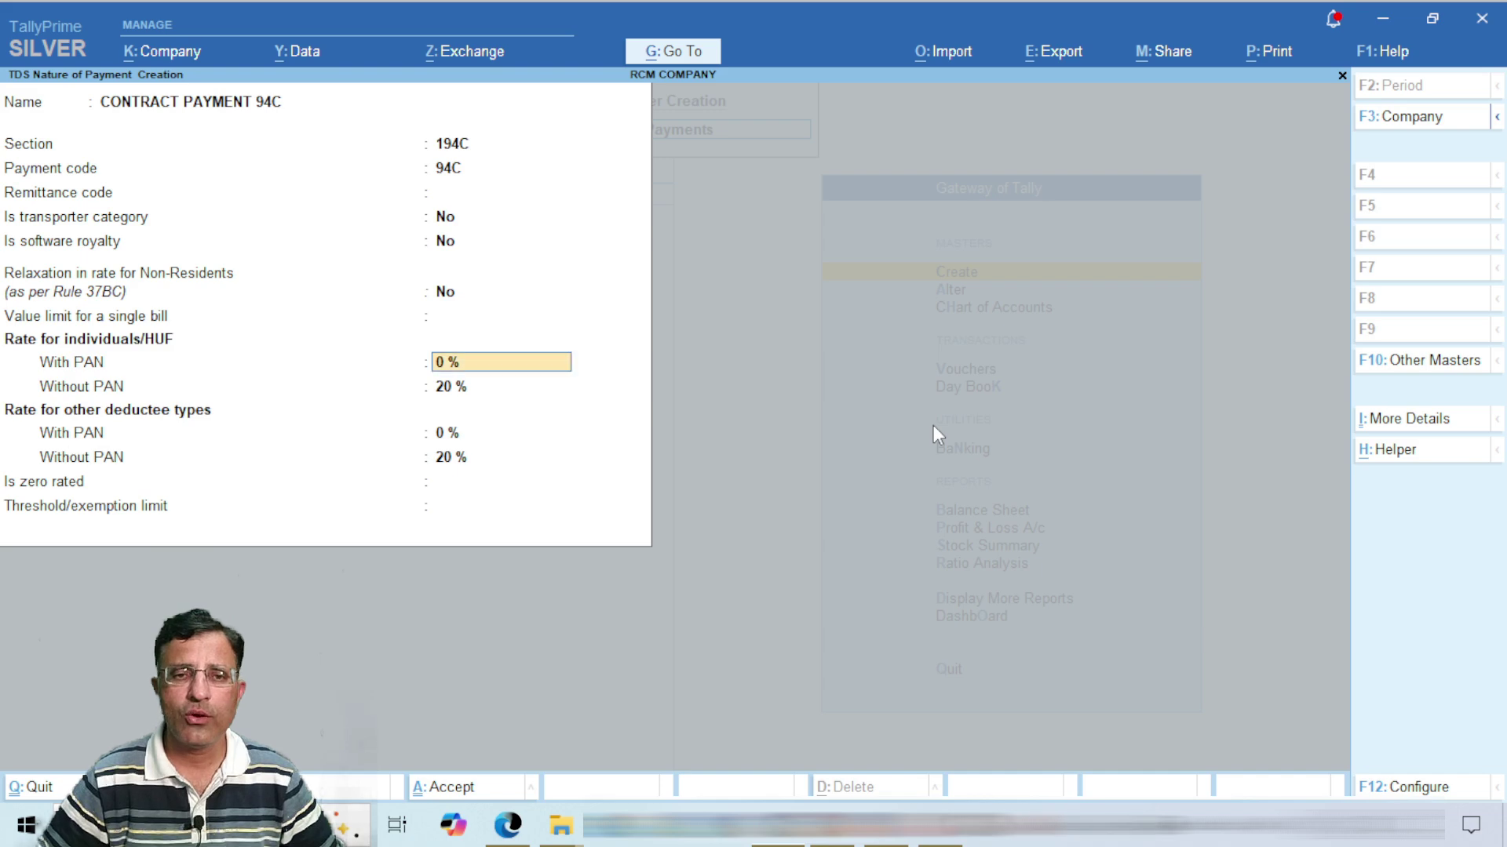
key("ctrl")
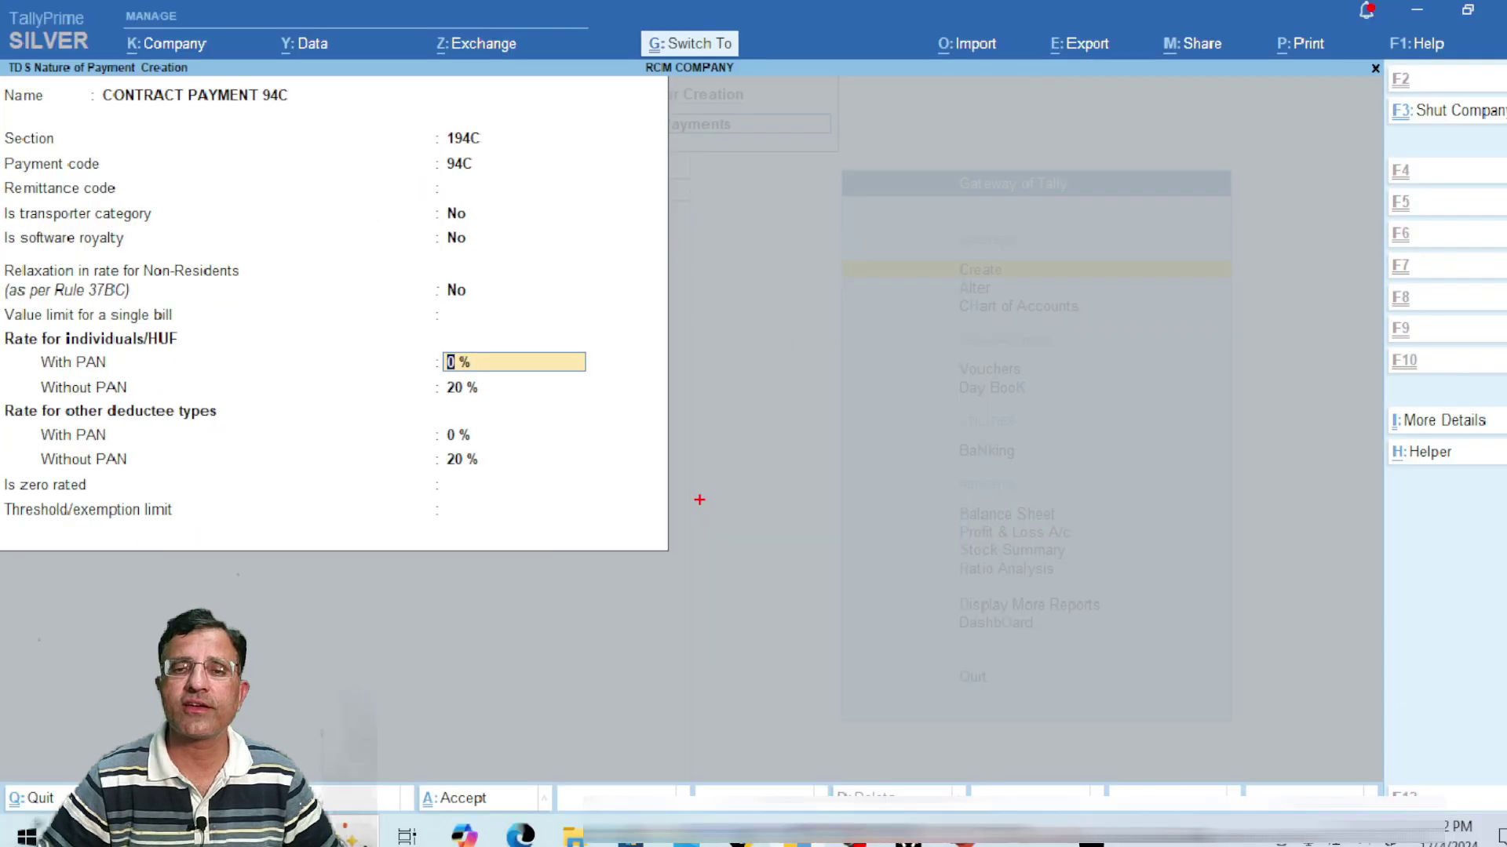
Step: Set rates of 1%/20% for individuals and 2%/20% for other deductees (with/without PAN)
type("1")
key("Return")
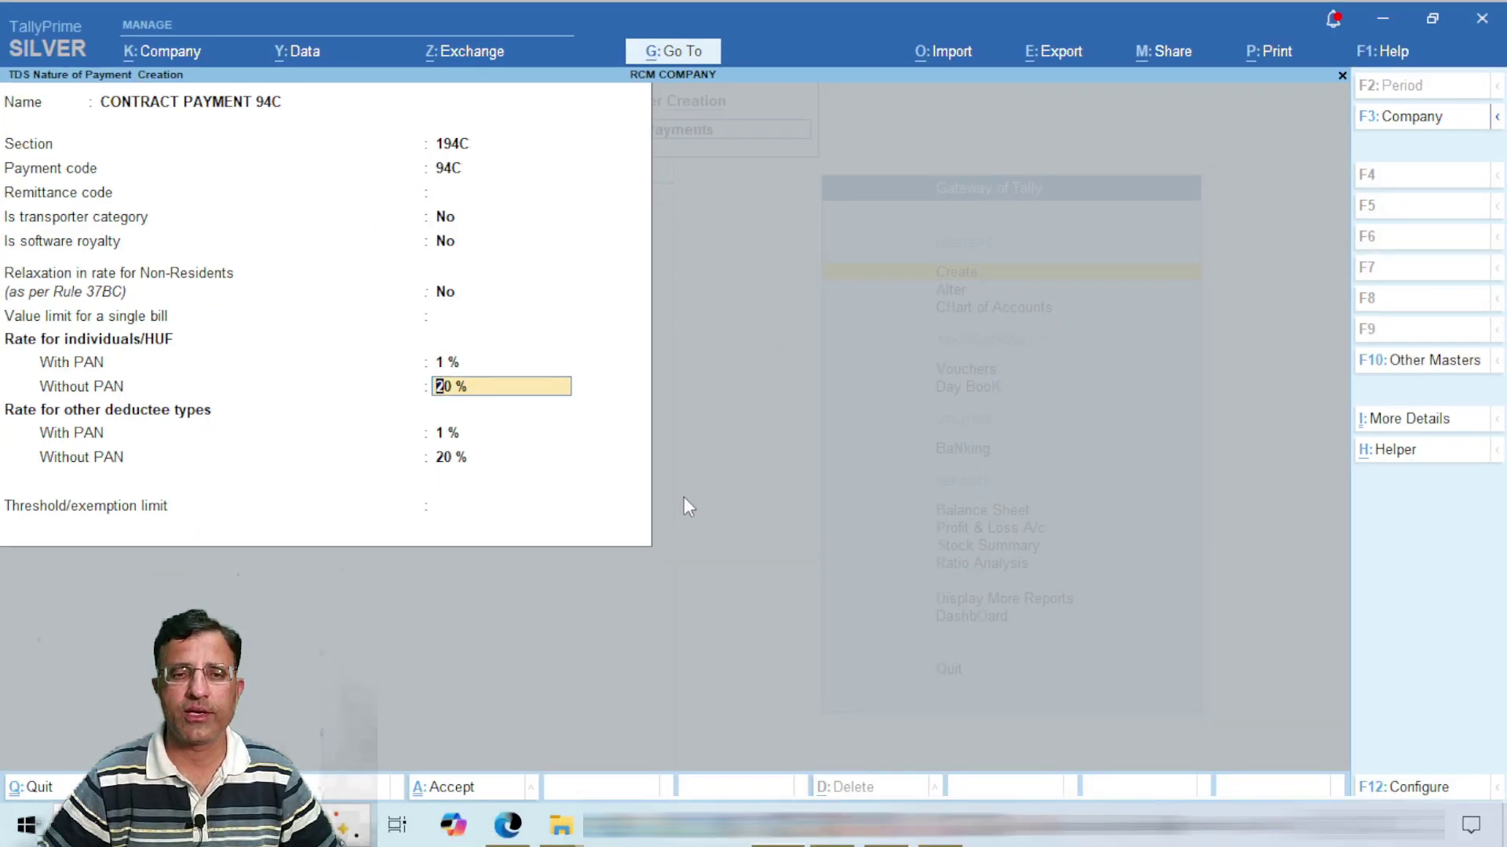
key("Return")
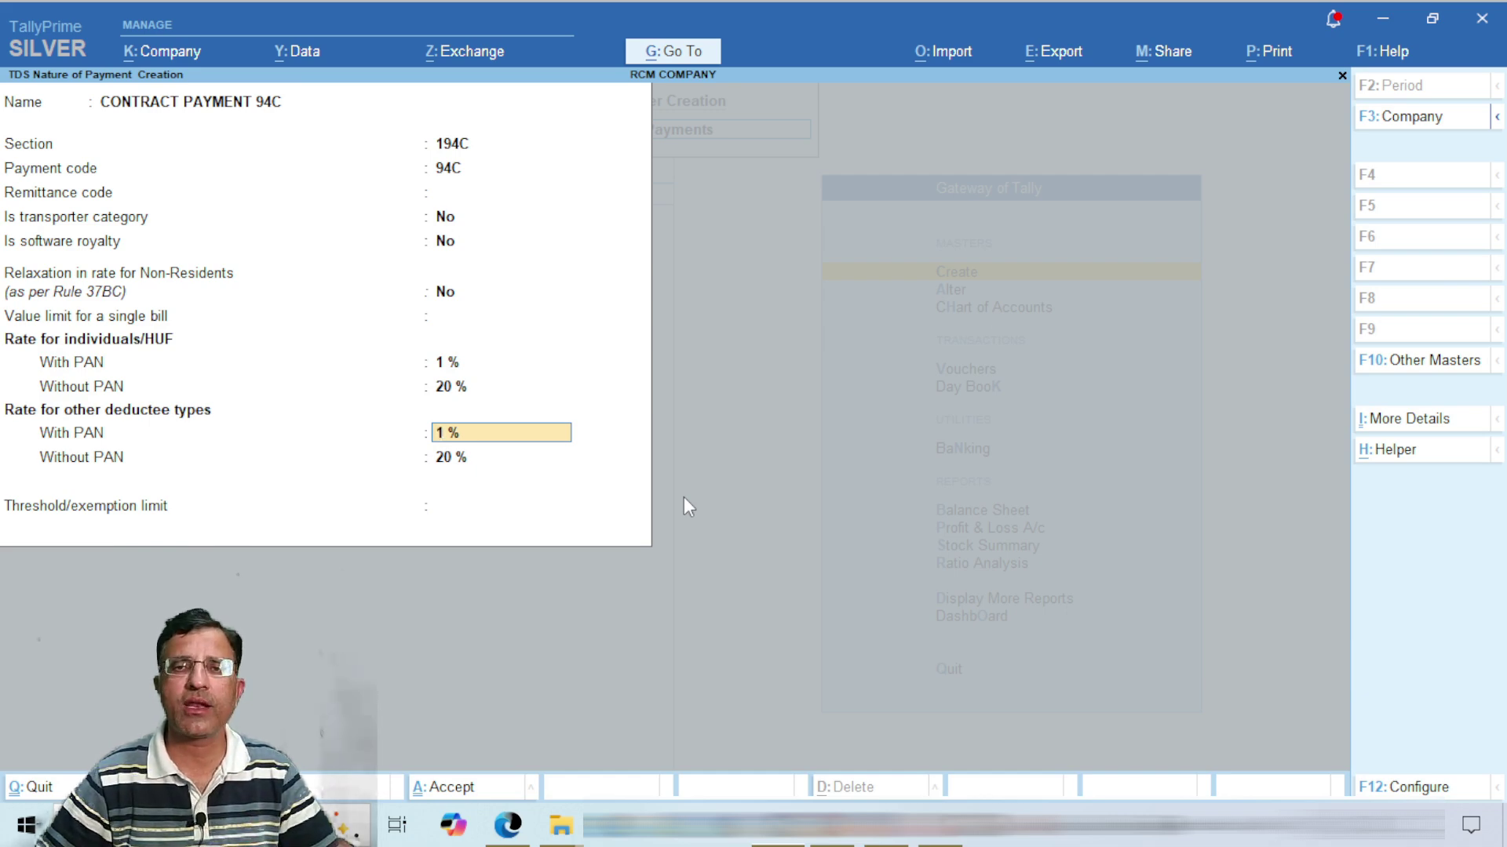
type("2")
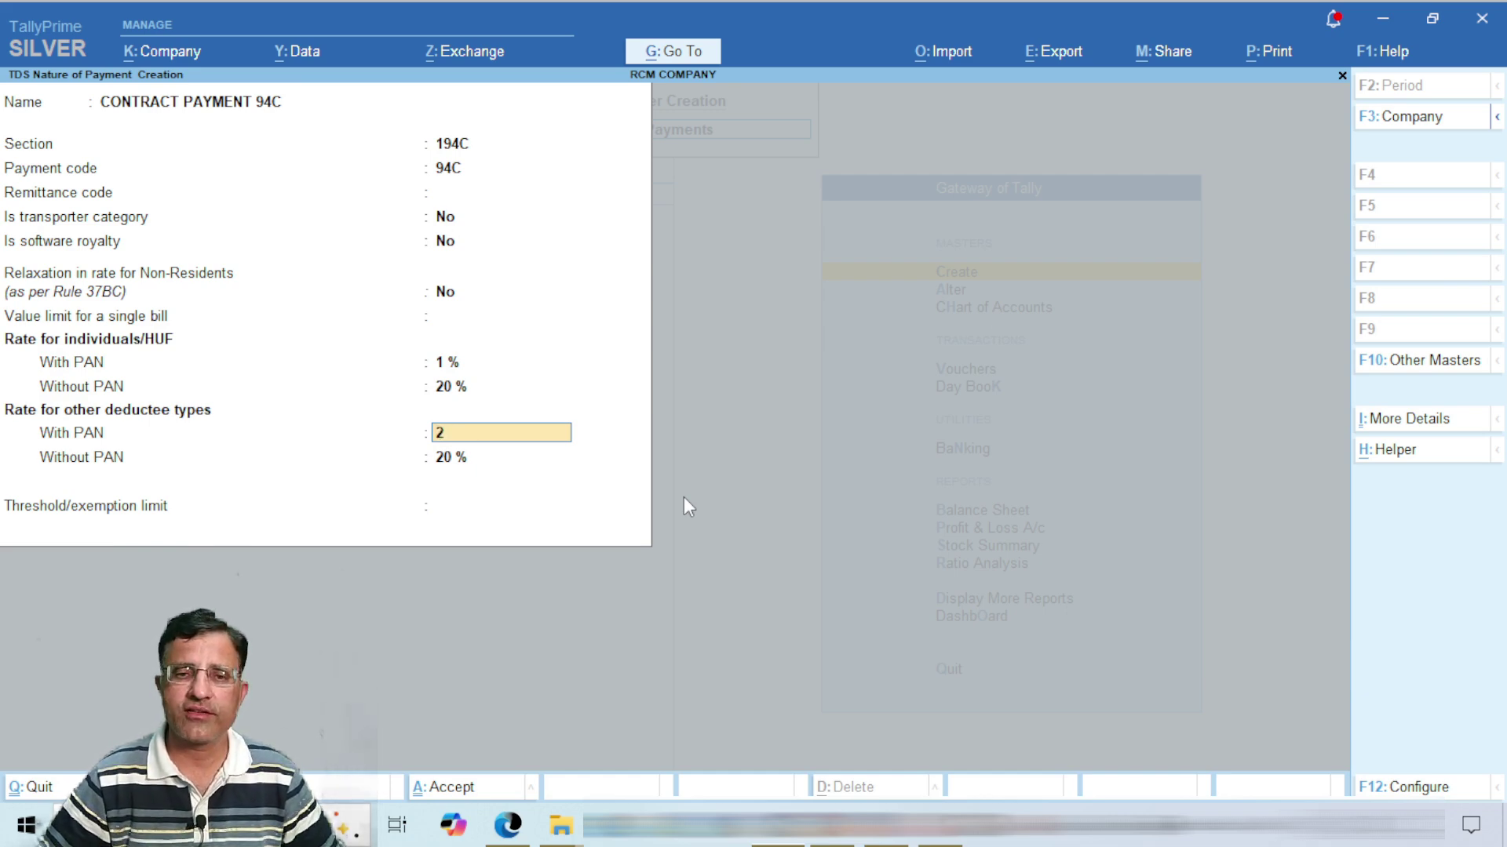
key("Return")
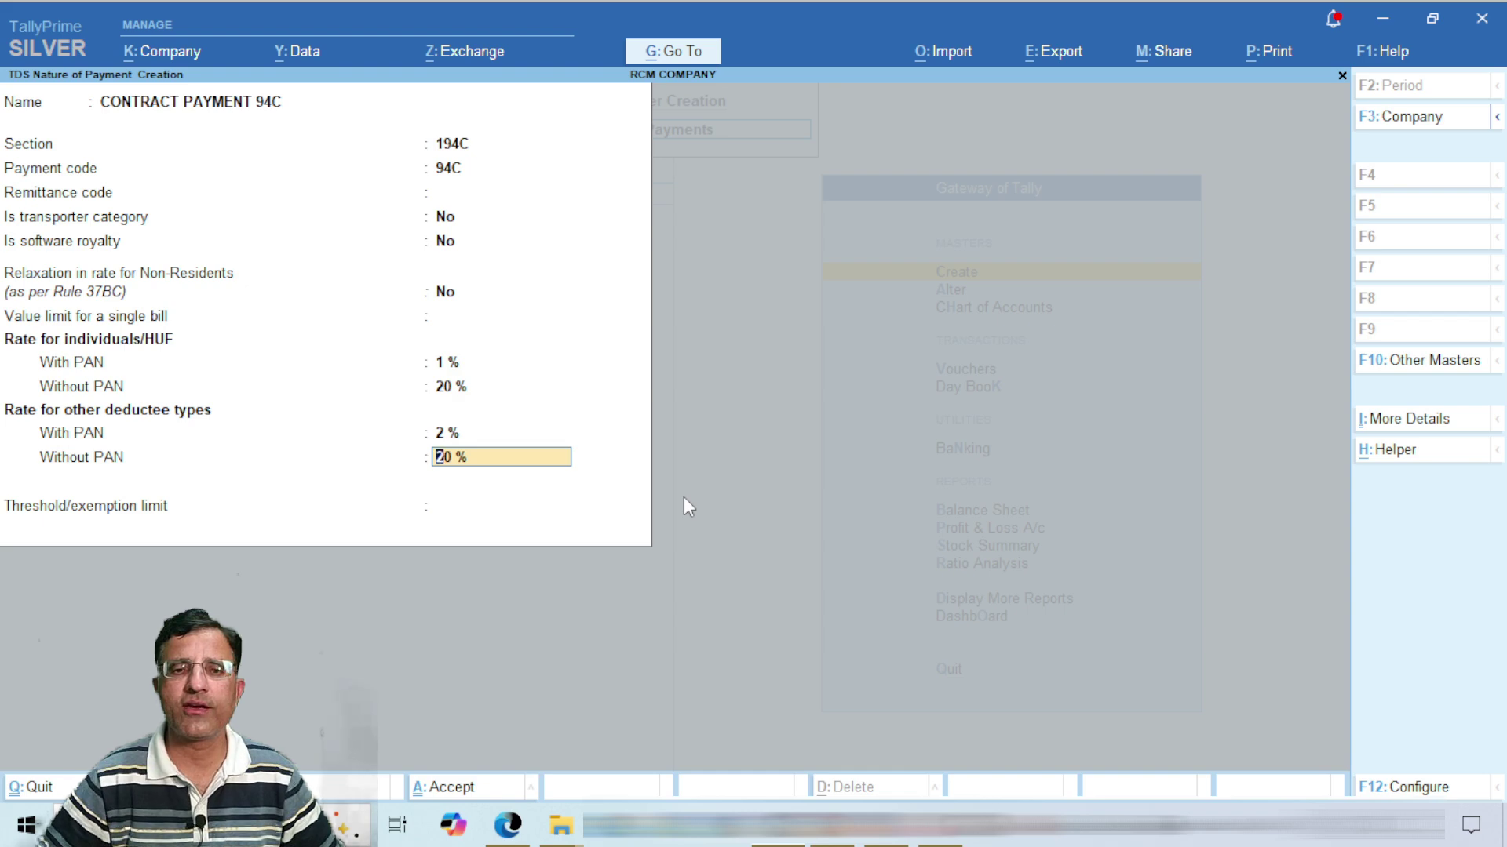
key("Return")
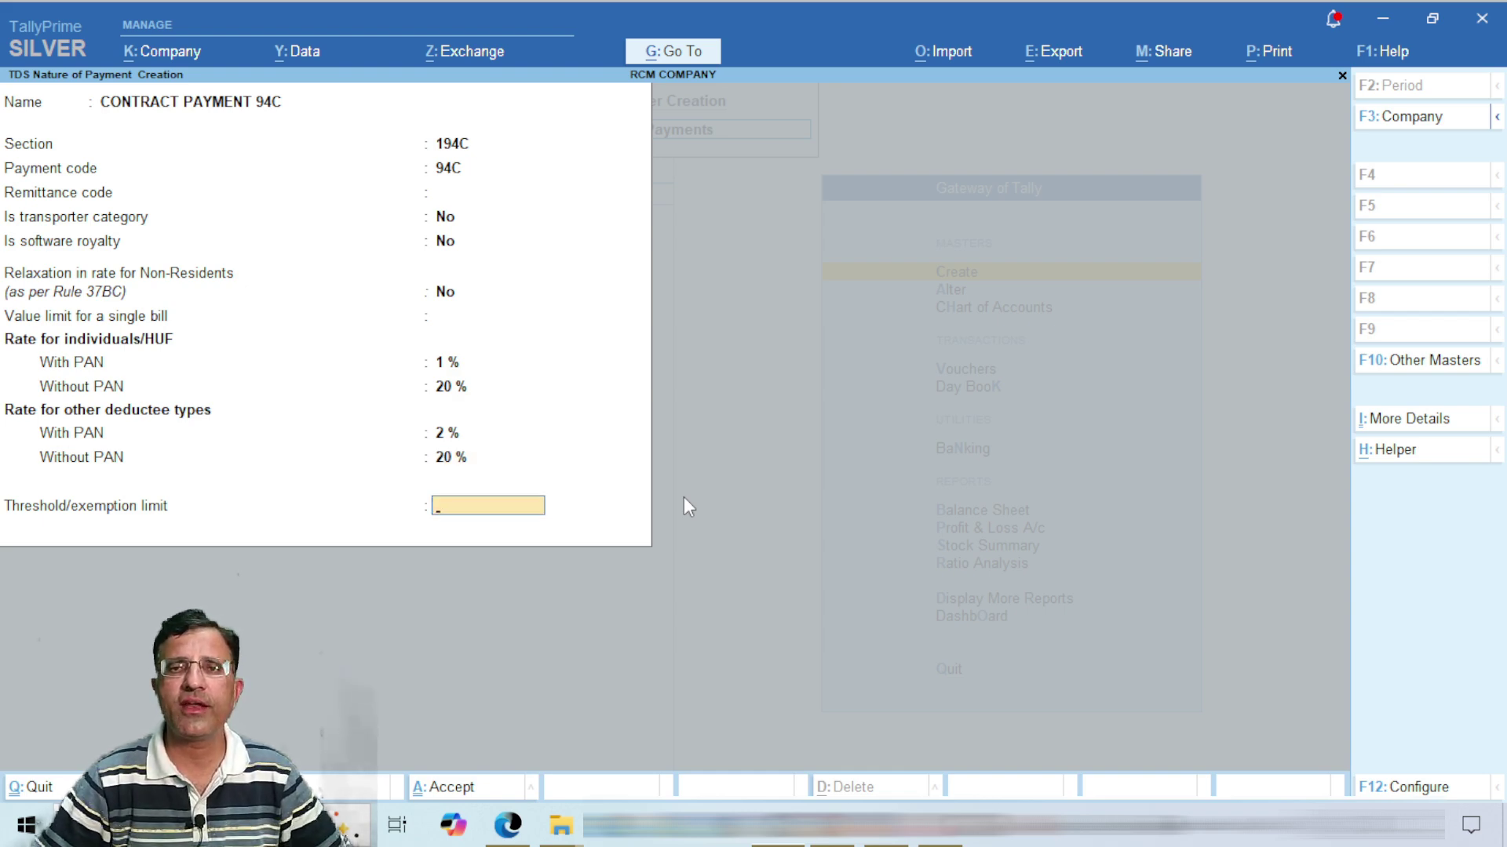
Step: Correct the threshold/exemption limit to 30,000.00, leaving Calculate tax at No
type("3000")
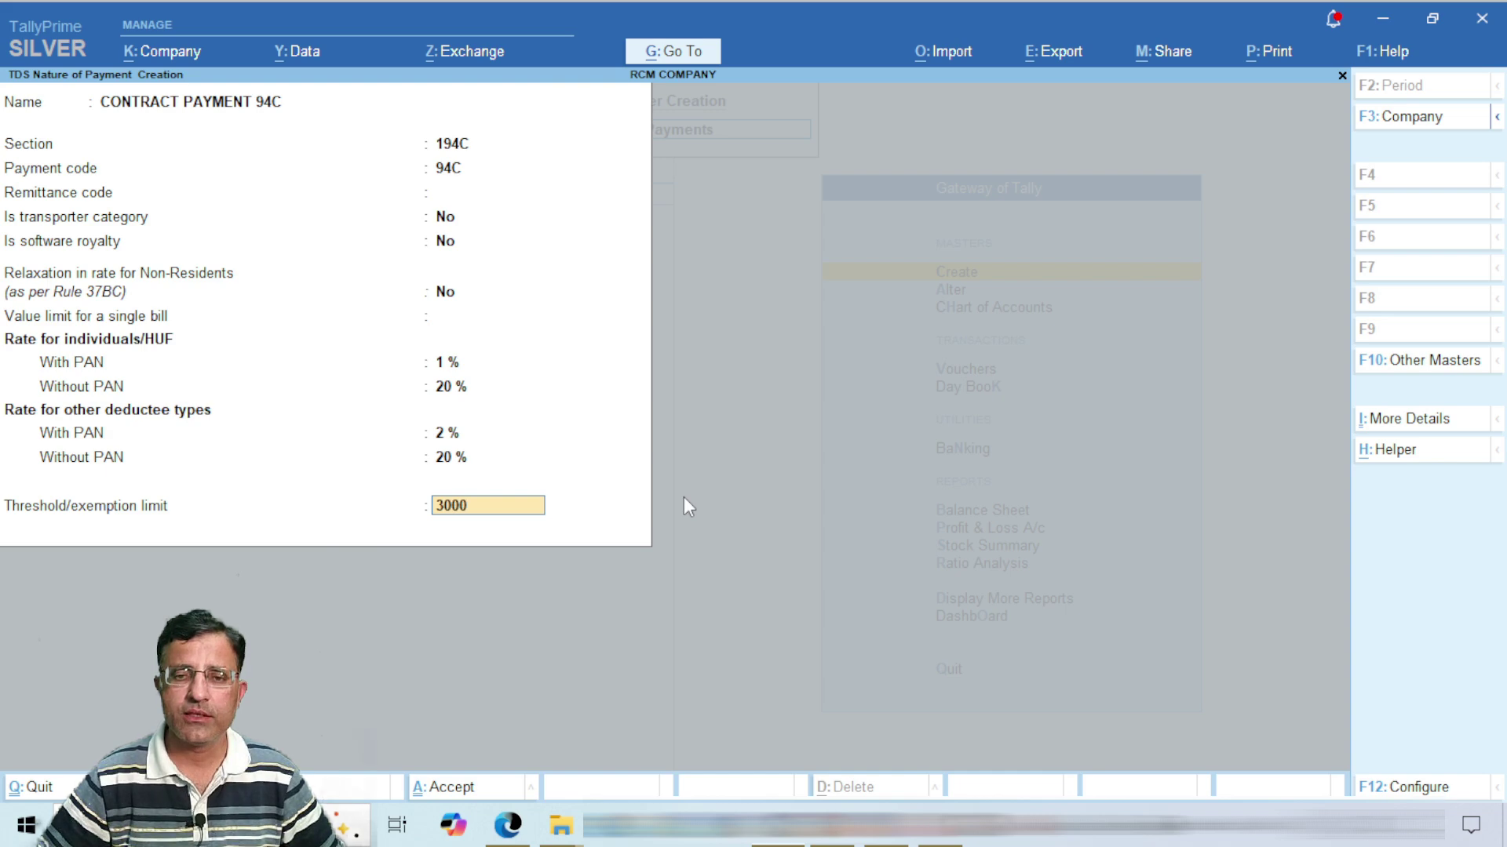
type("00")
key("Return")
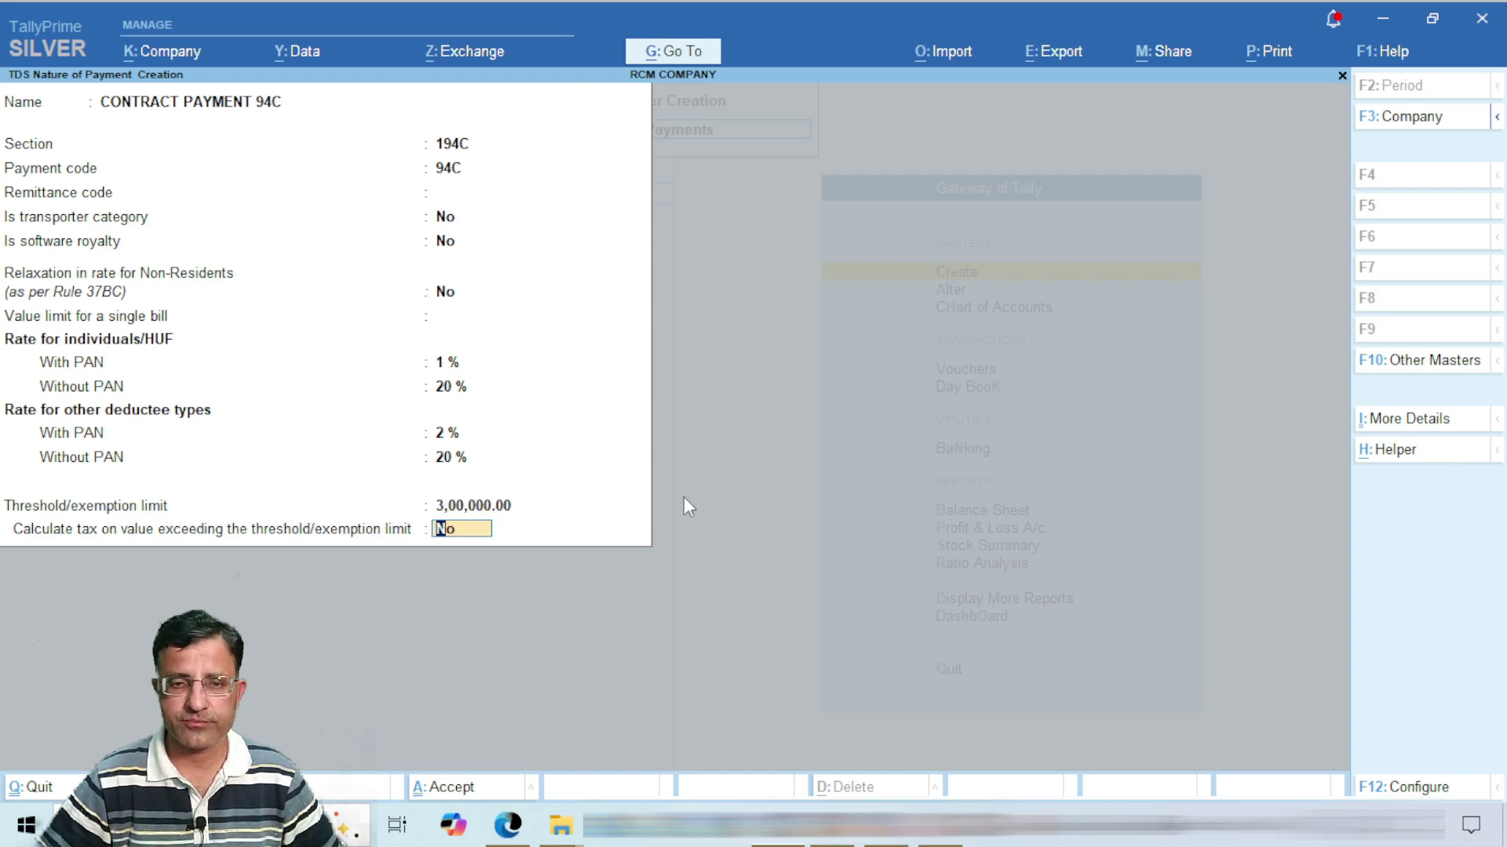
key("Up")
type("30,000")
key("Return")
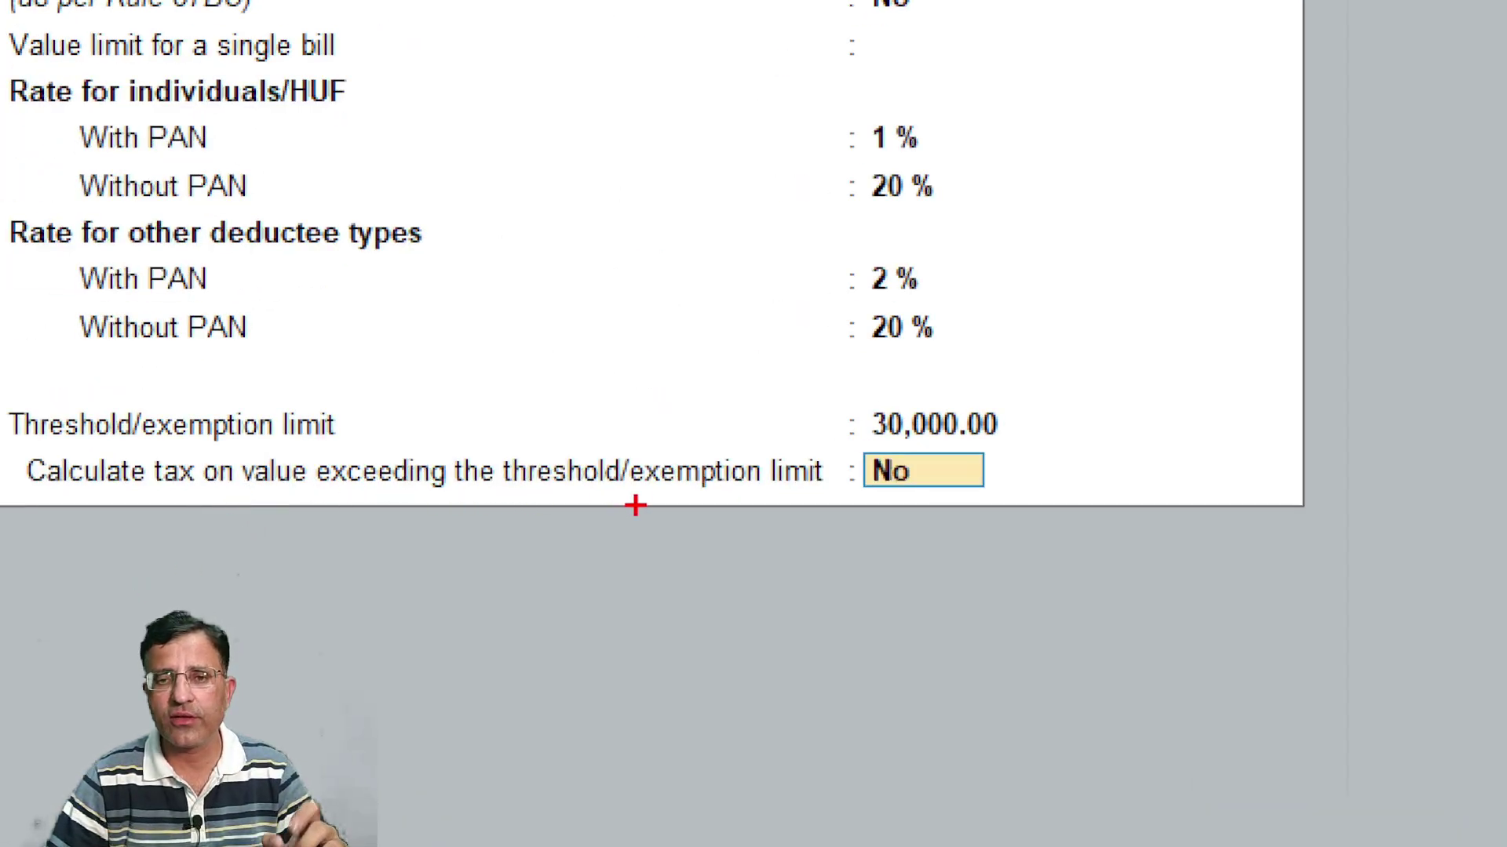
mouse_move(988, 453)
left_mouse_down()
mouse_move(914, 448)
mouse_move(902, 504)
mouse_move(955, 463)
left_mouse_up()
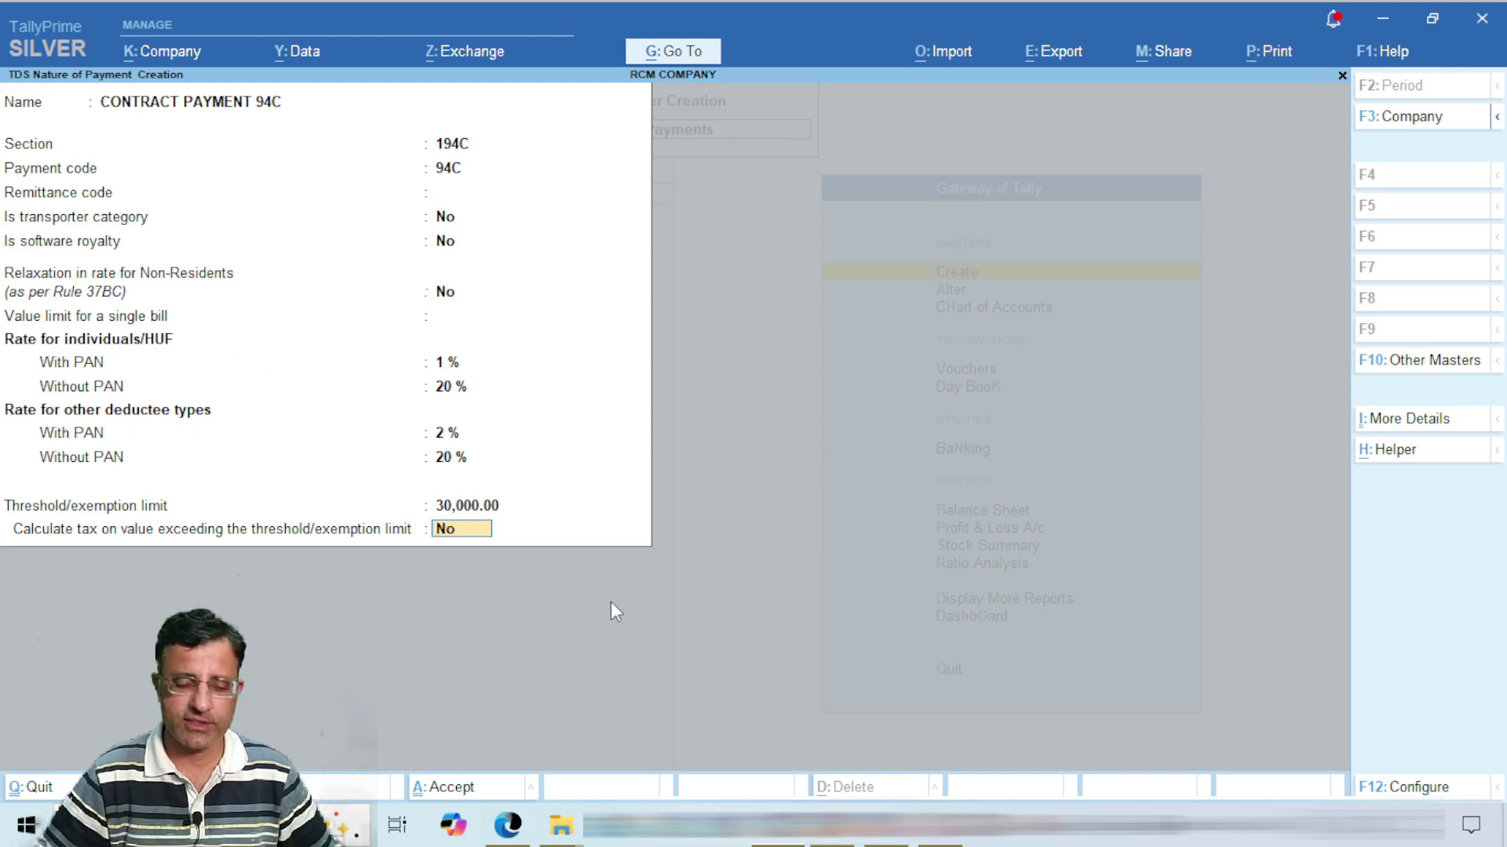
Step: Save CONTRACT PAYMENT 94C with Ctrl+A, return to the Gateway, and choose Create > Ledger
key("ctrl+a")
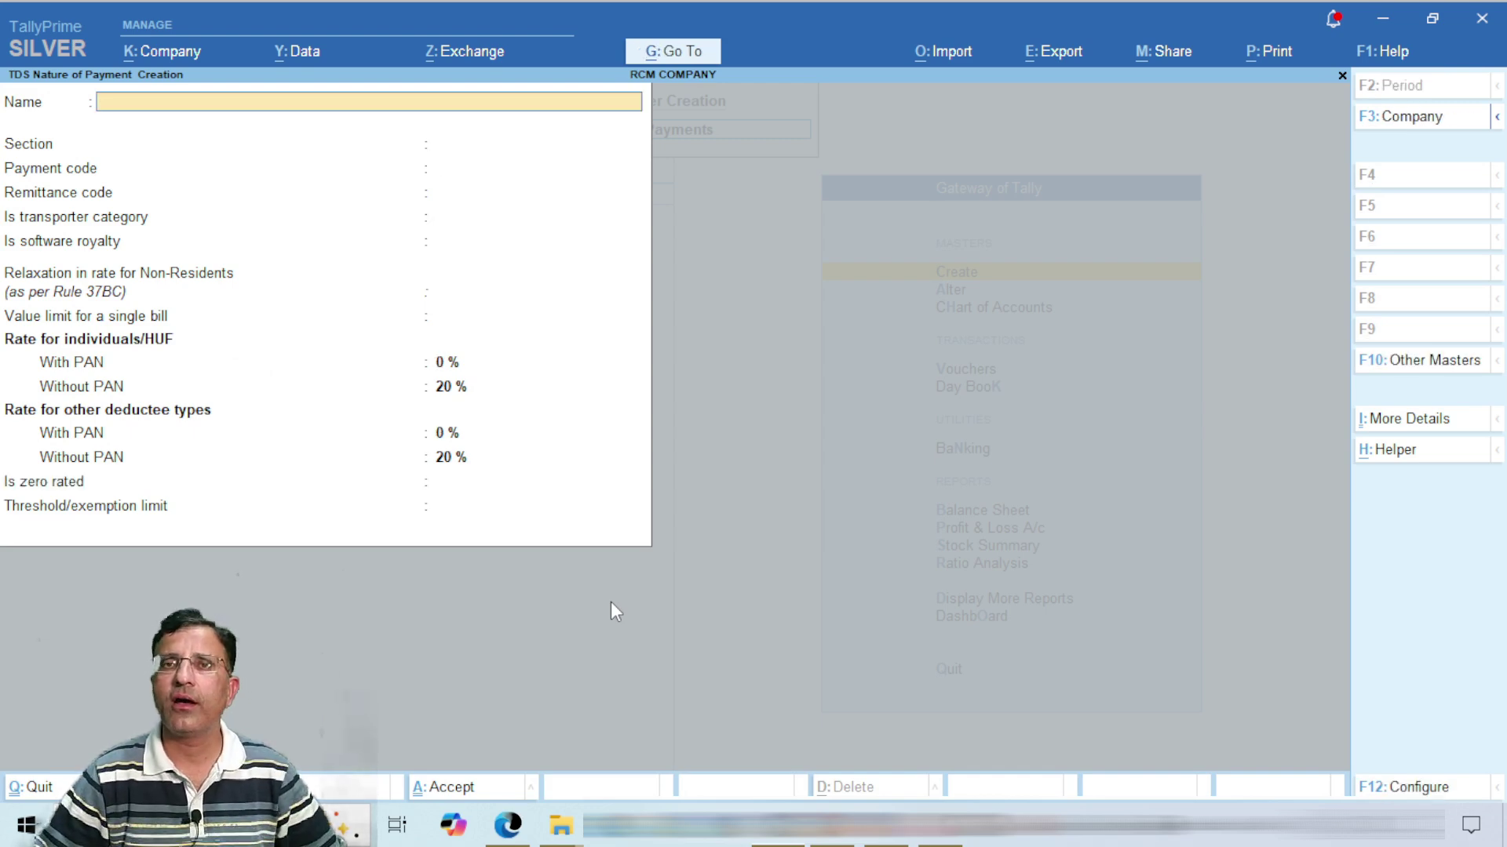
key("Escape")
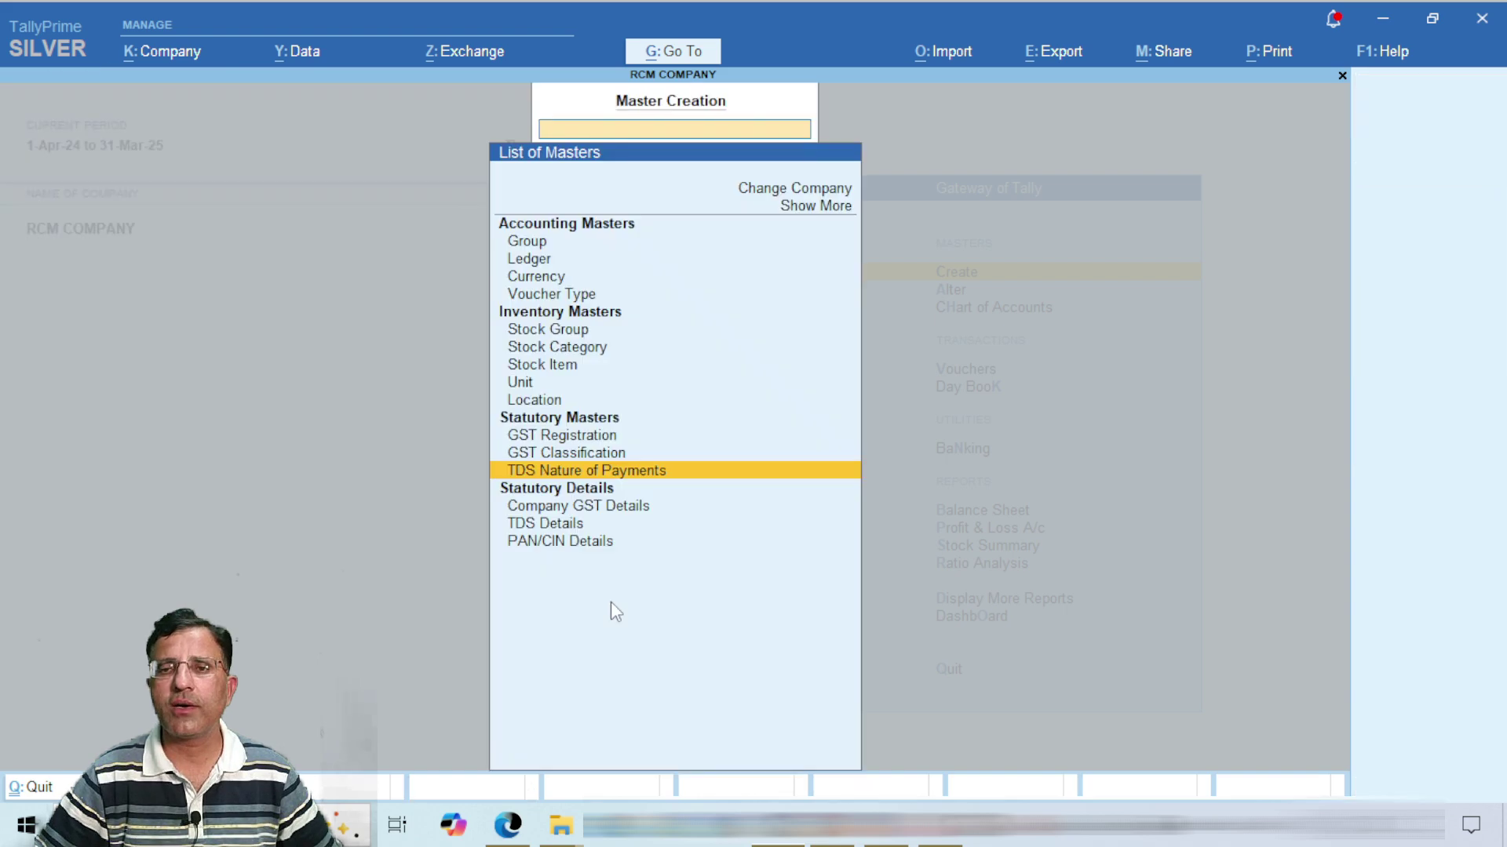
key("Escape")
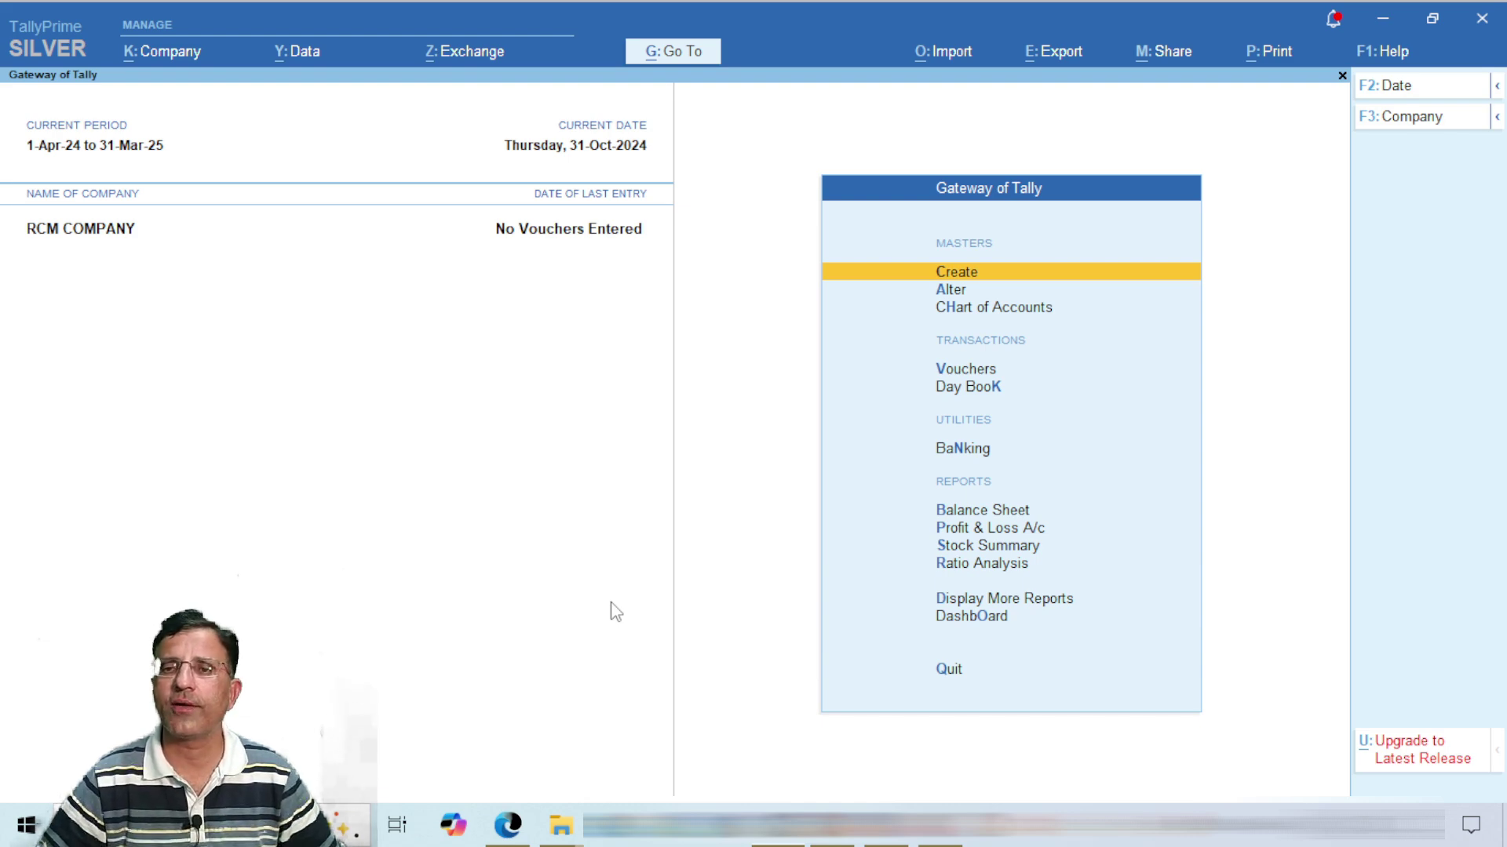
key("Return")
key("Down")
Step: Save ledger TDS ON CONTRACT 94C under Duties & Taxes, type TDS, nature CONTRACT PAYMENT 94C
key("Return")
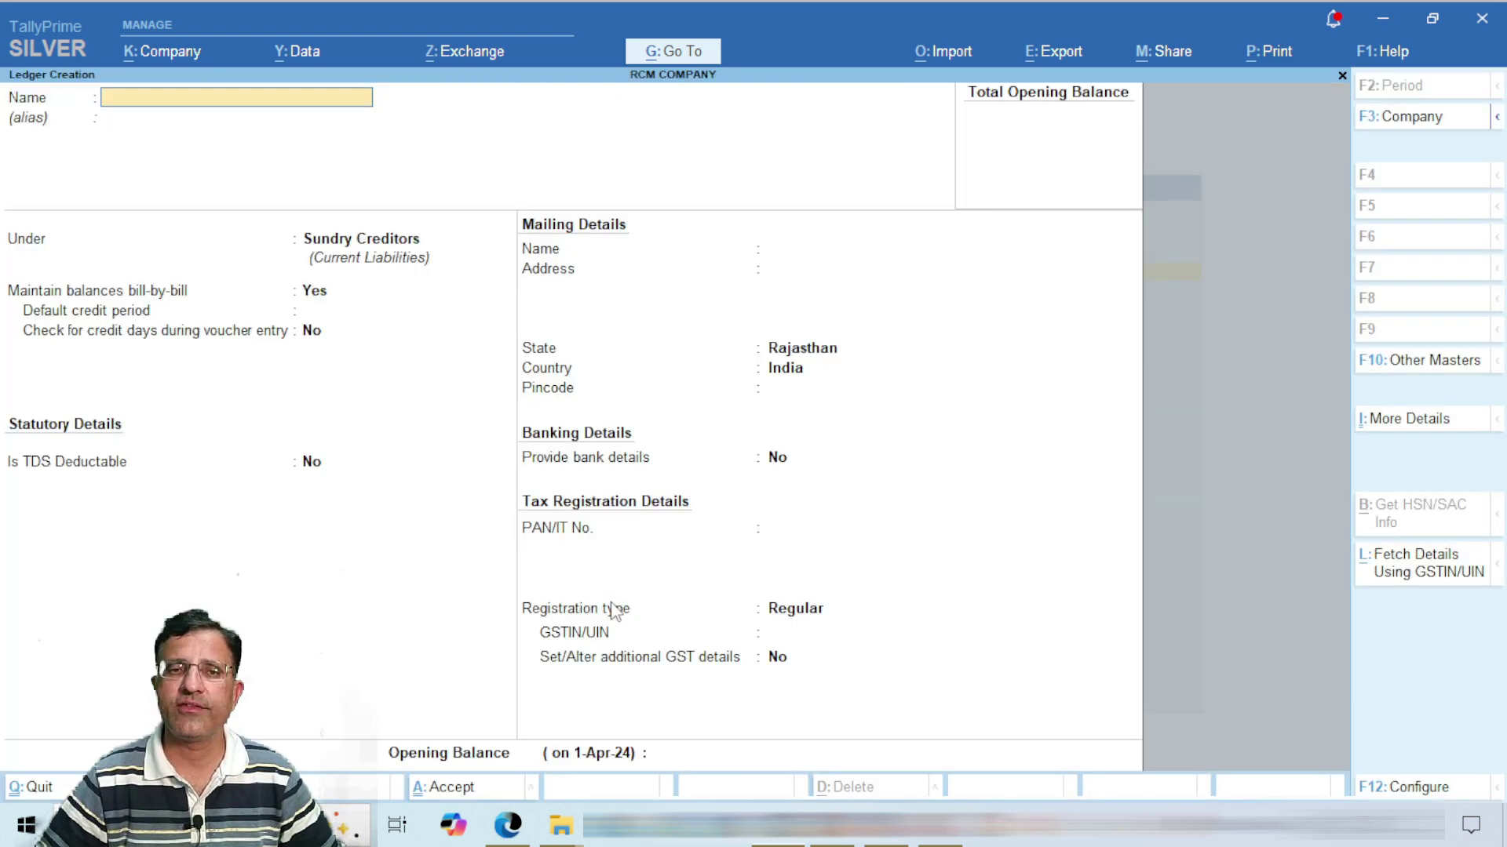
type("TDS O")
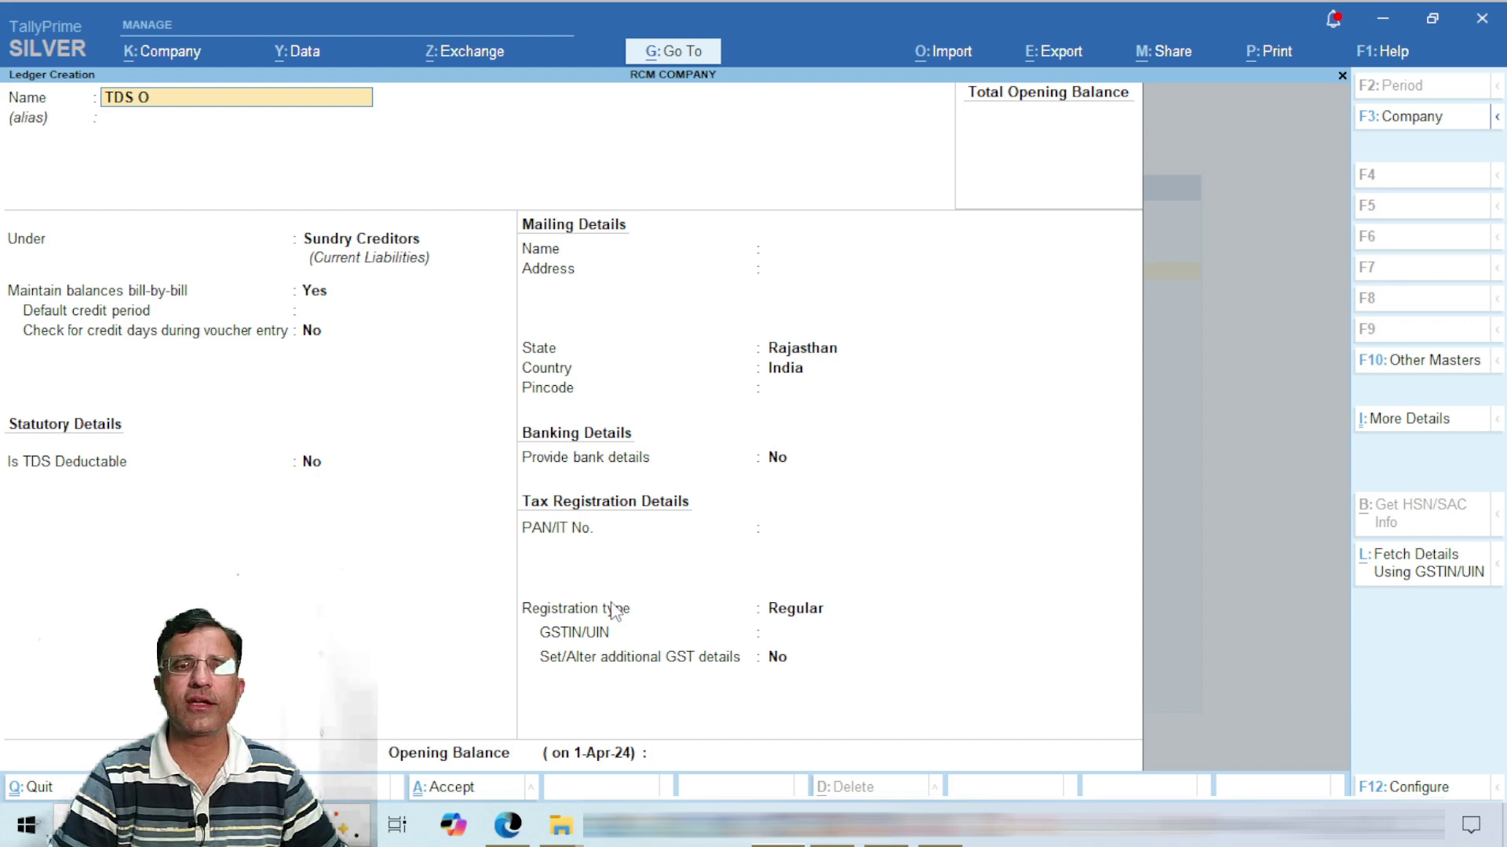
type("N CONTR")
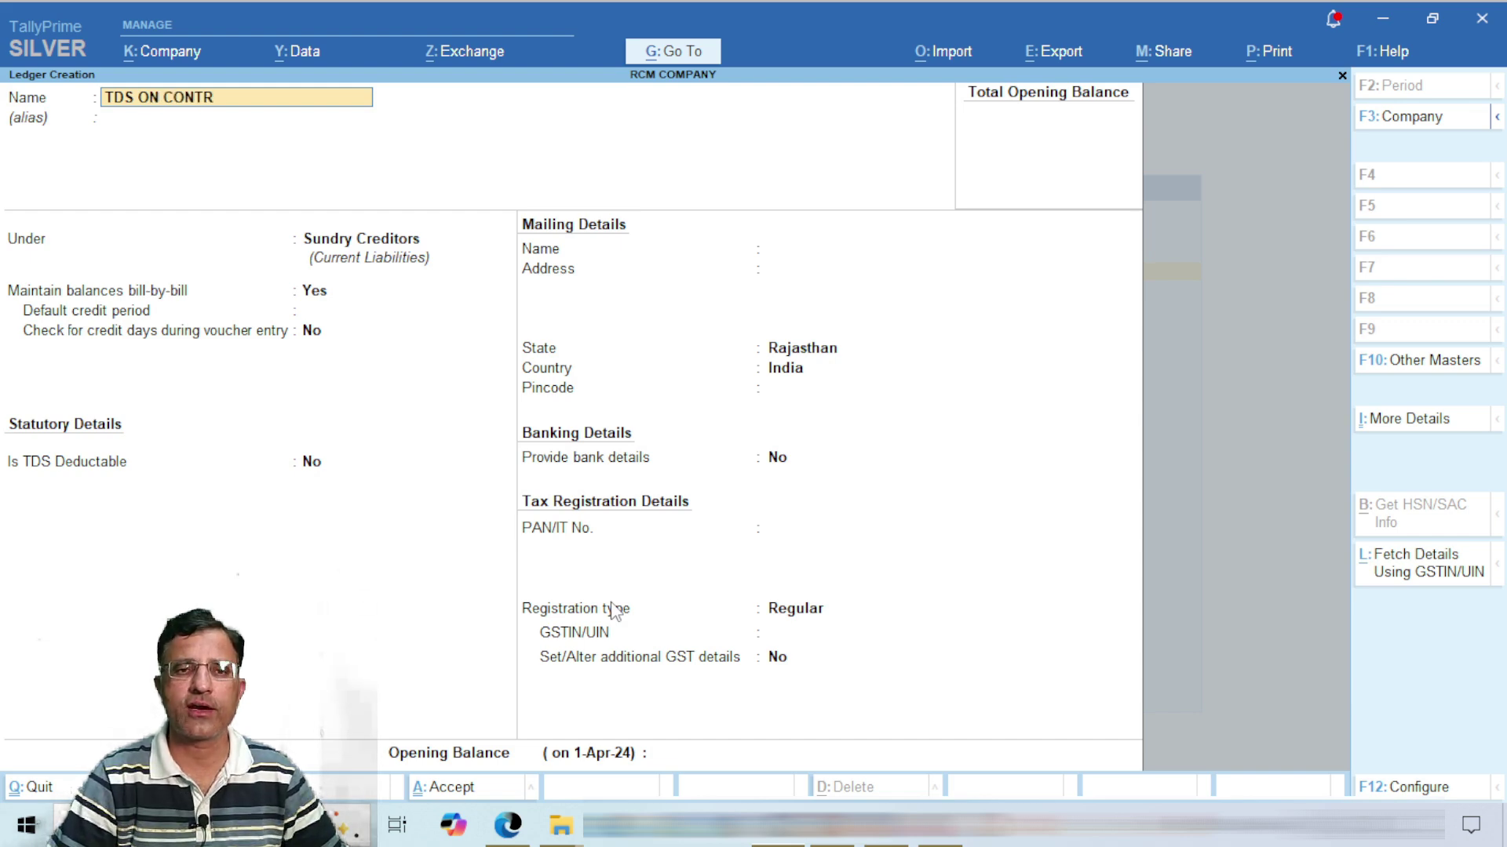
type("ACT 94C")
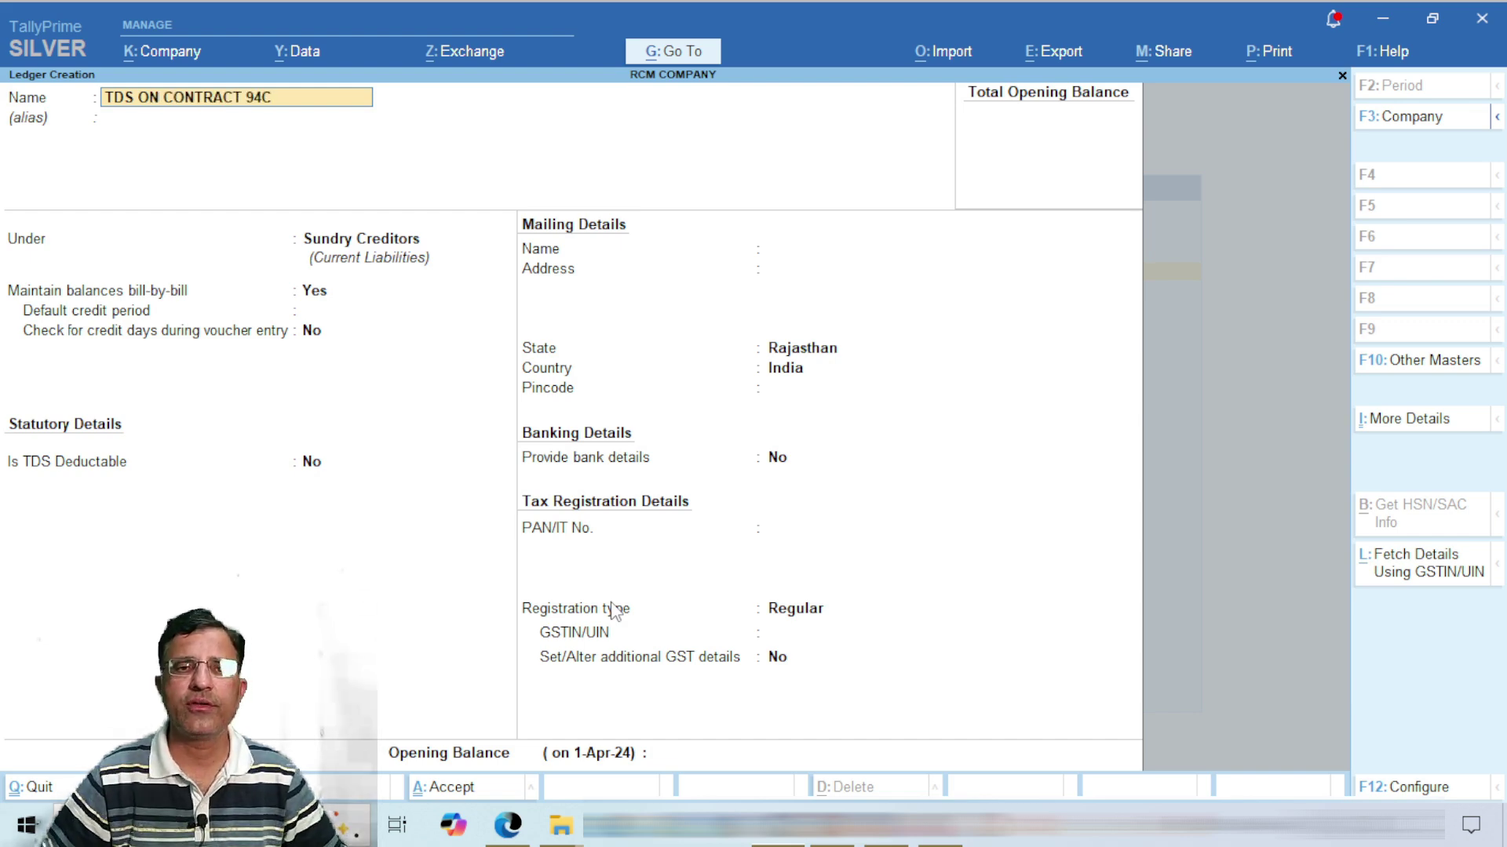
key("Return")
type("DU")
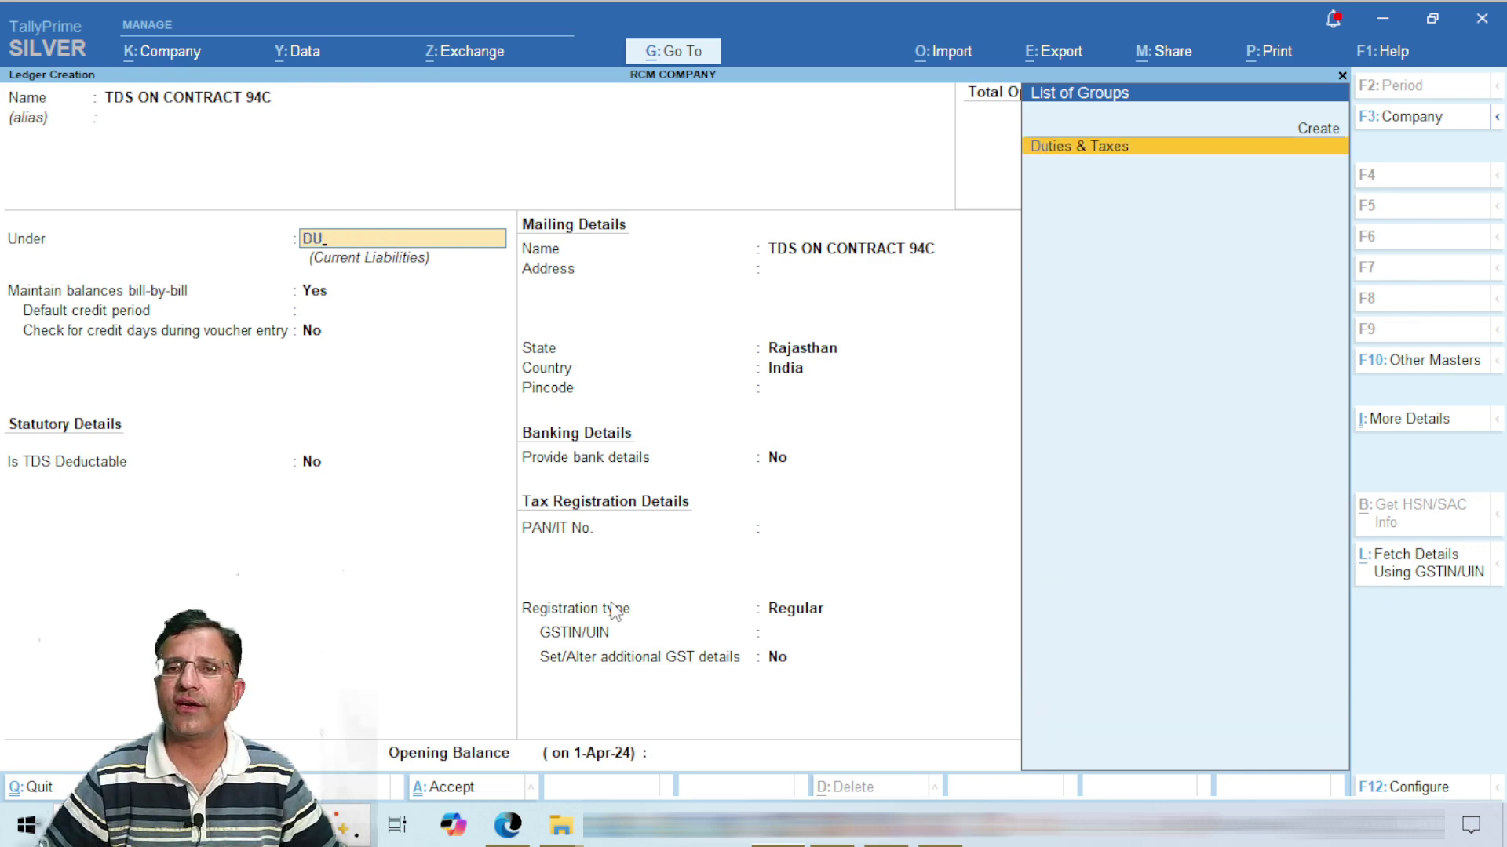
key("Return")
key("Down")
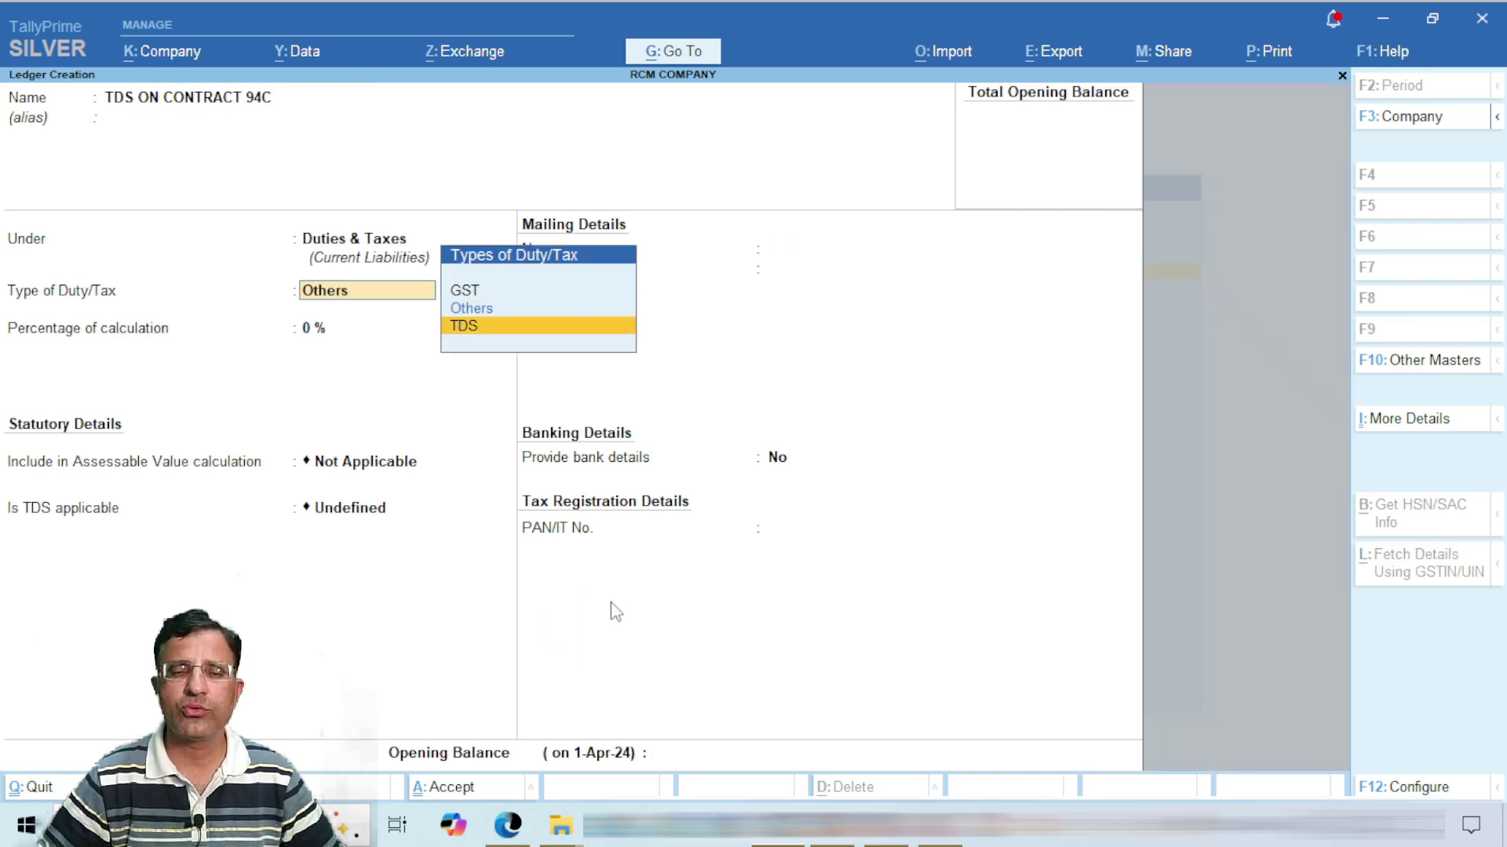
key("Return")
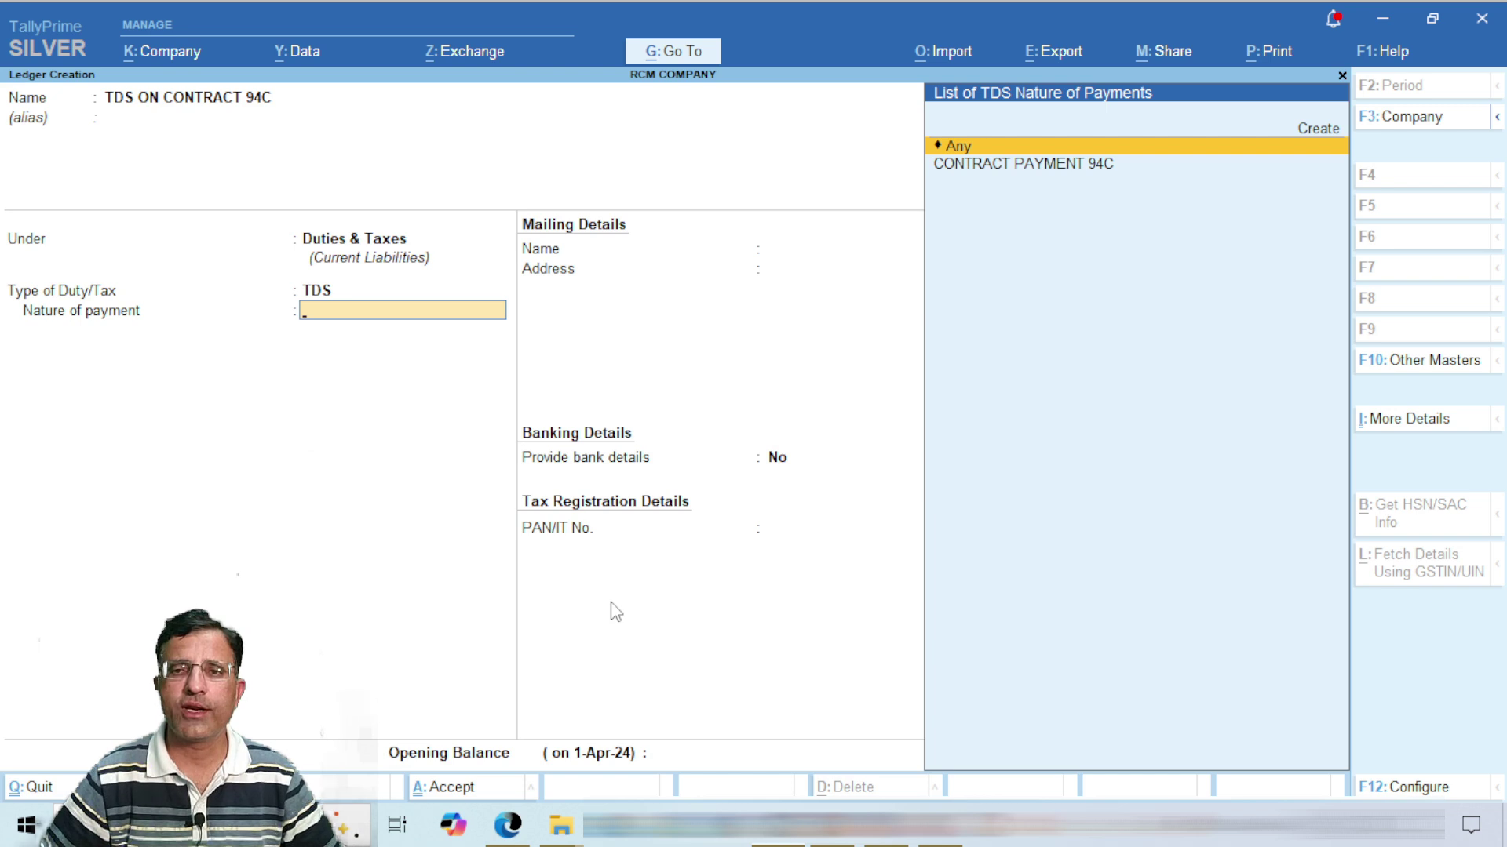
key("Down")
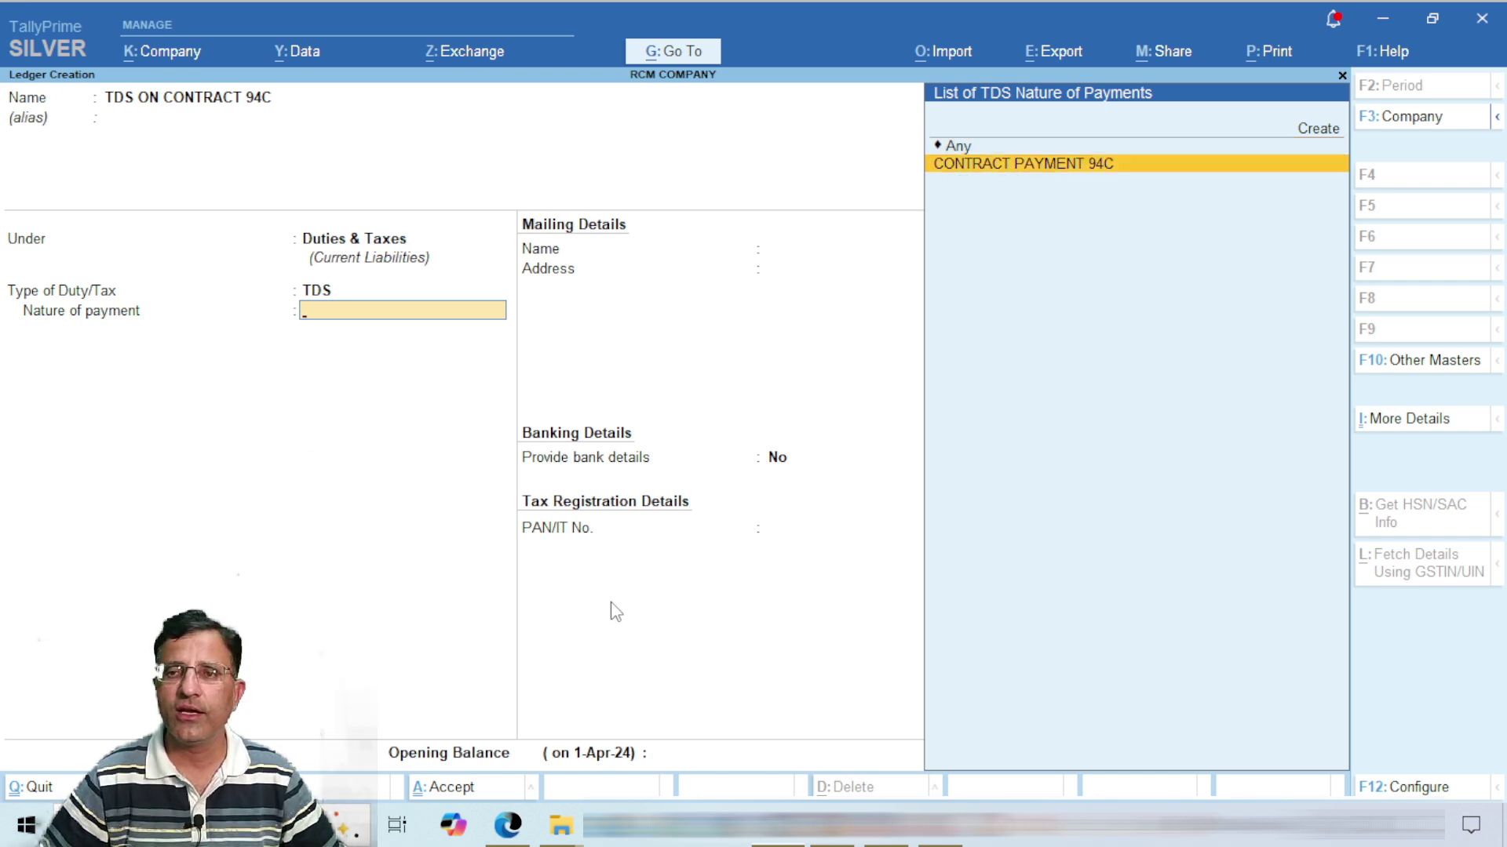
key("Return")
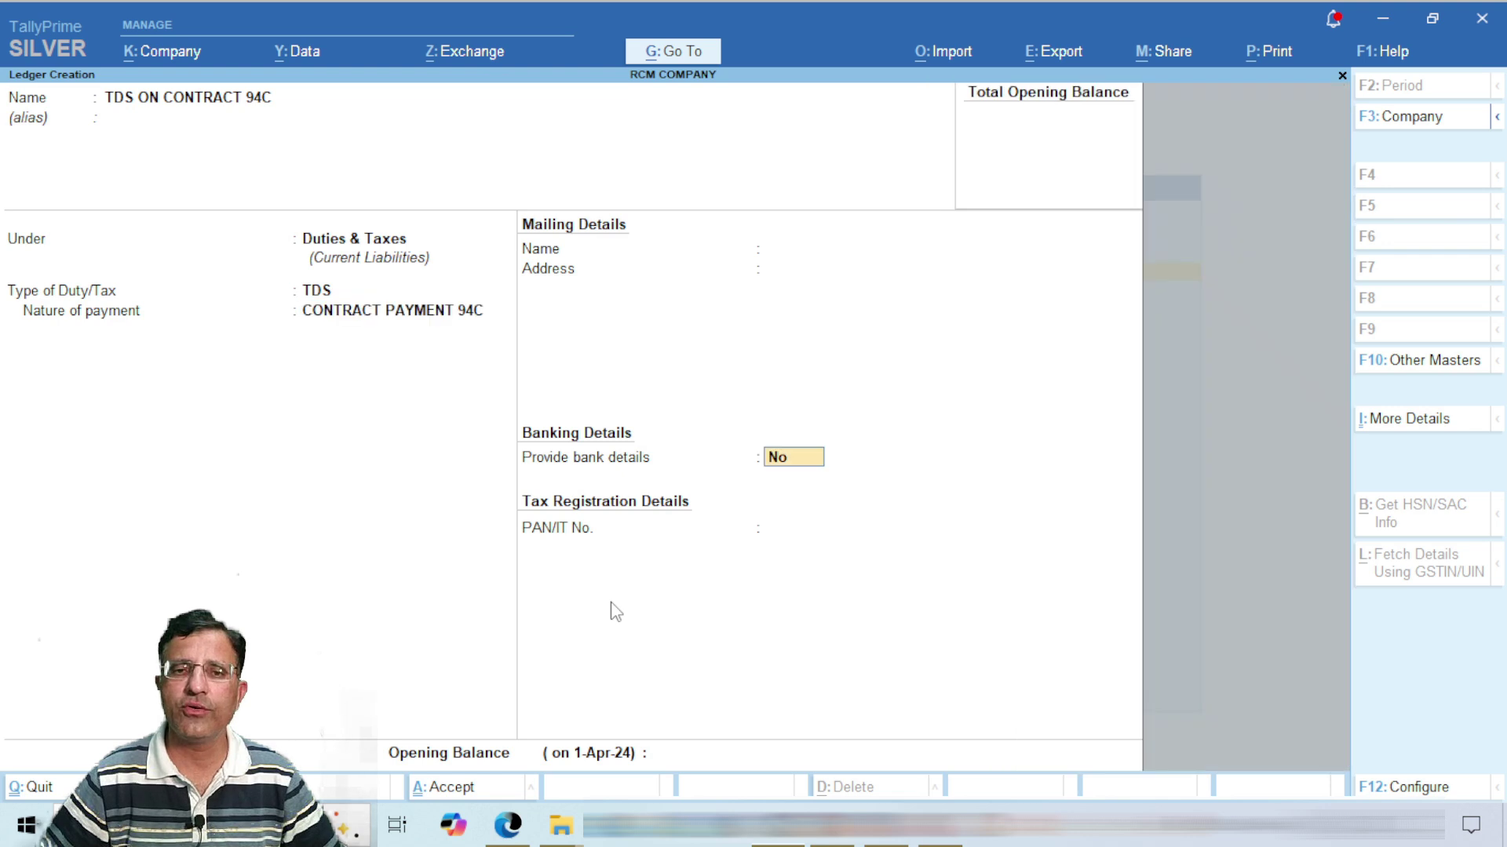
key("Return")
key("Return")
key("Return")
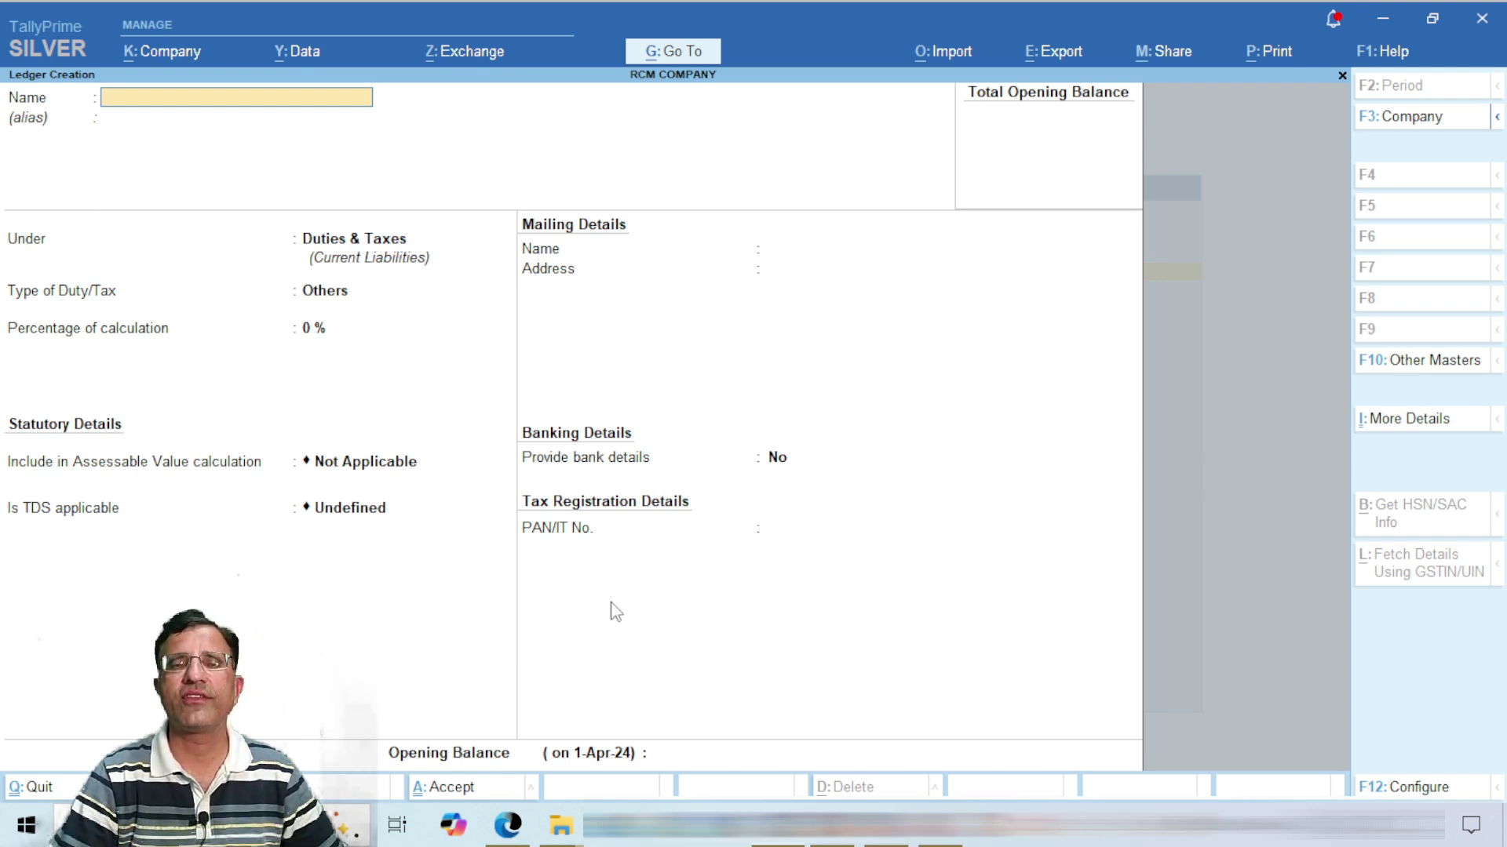
Step: Name the ledger FURNITURE WORK CONT94C under Indirect Expenses, GST Not Applicable, other statutory details Yes
type("FU")
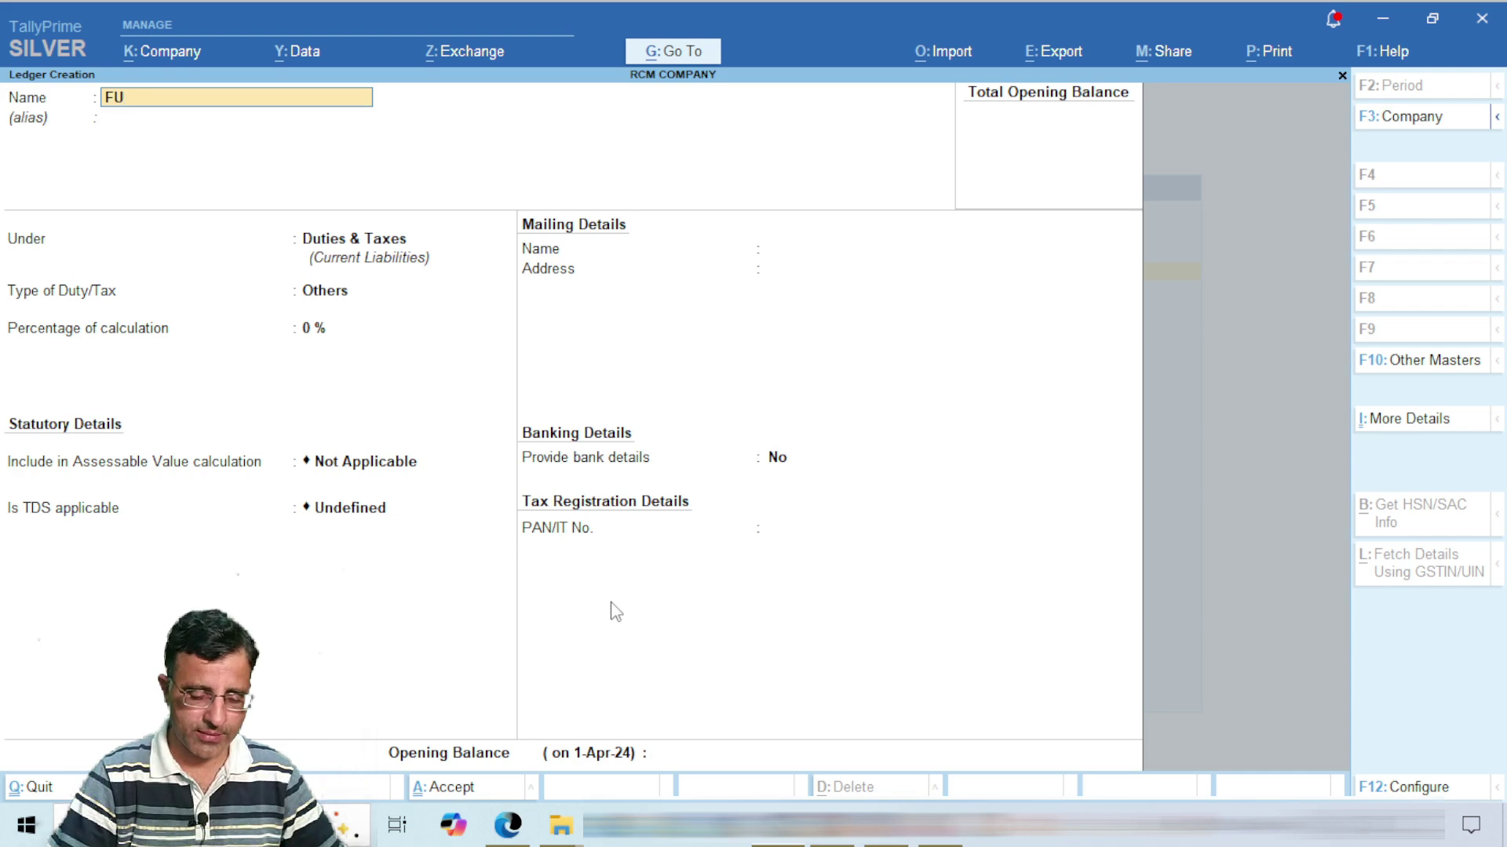
type("RNI")
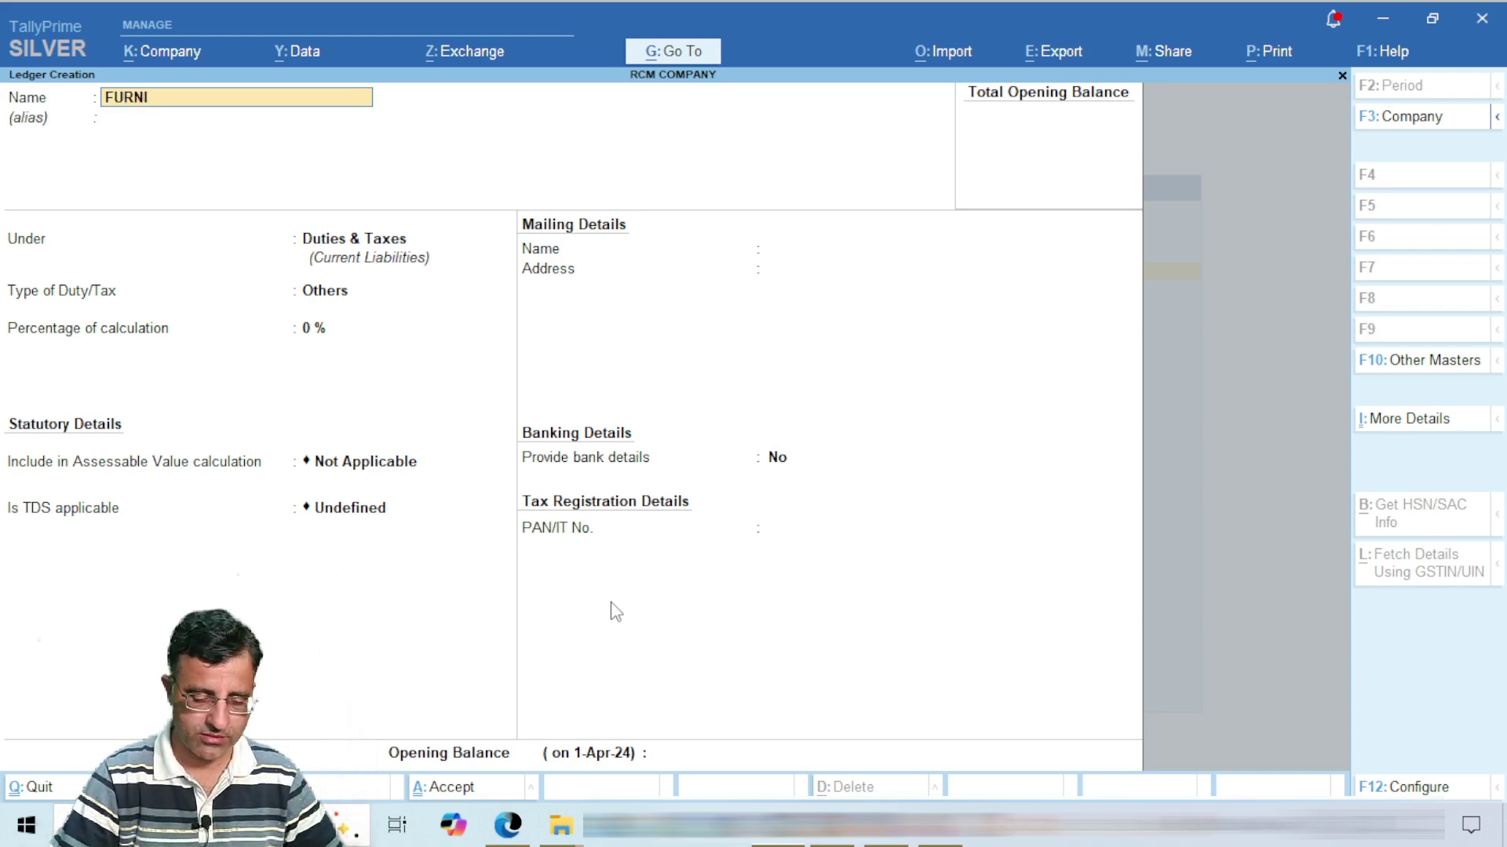
type("TURE WORK ")
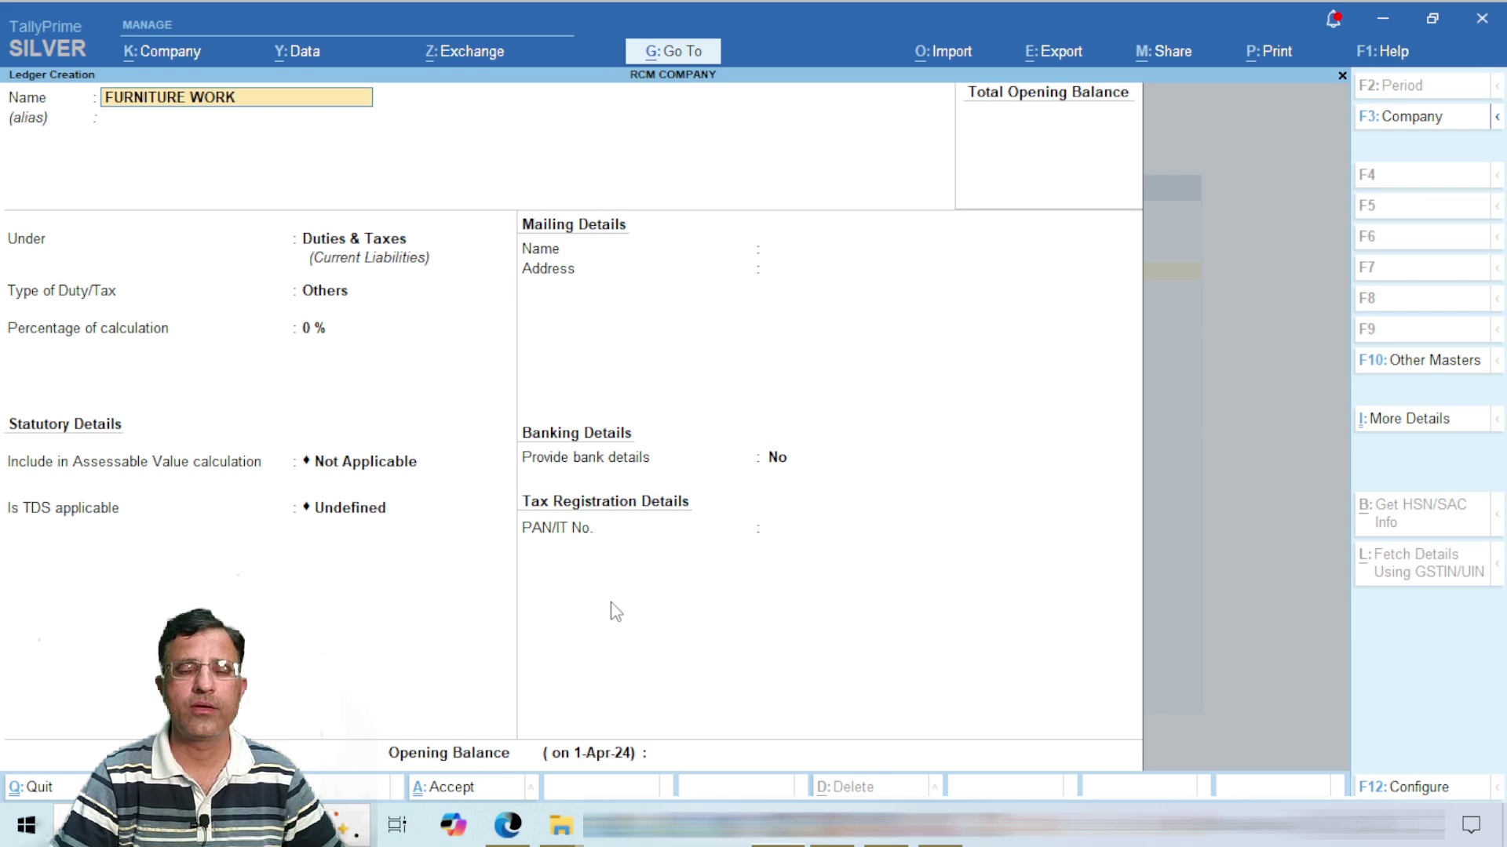
type("CONT")
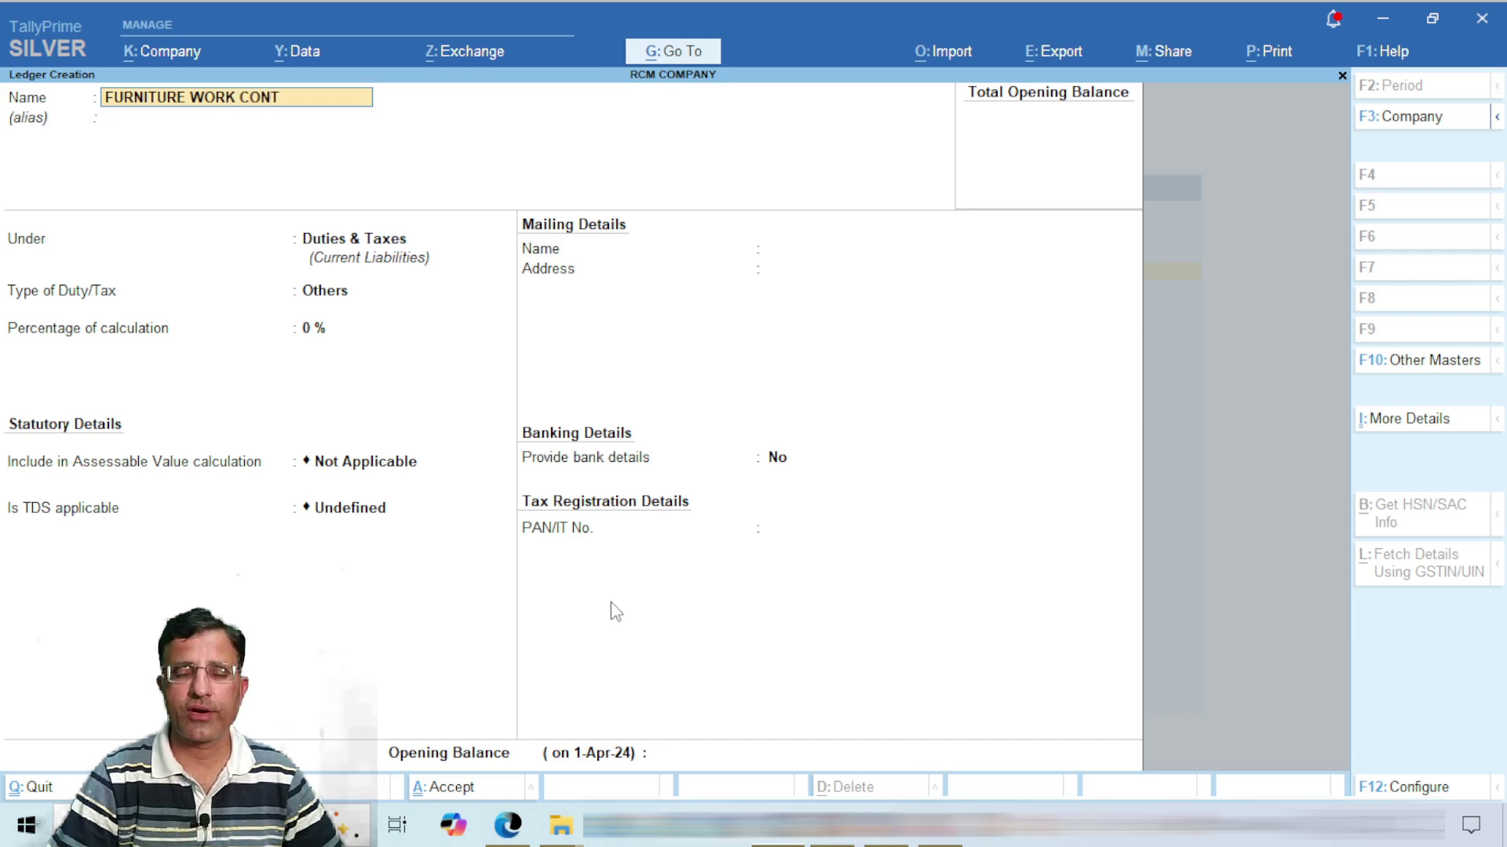
type("94C")
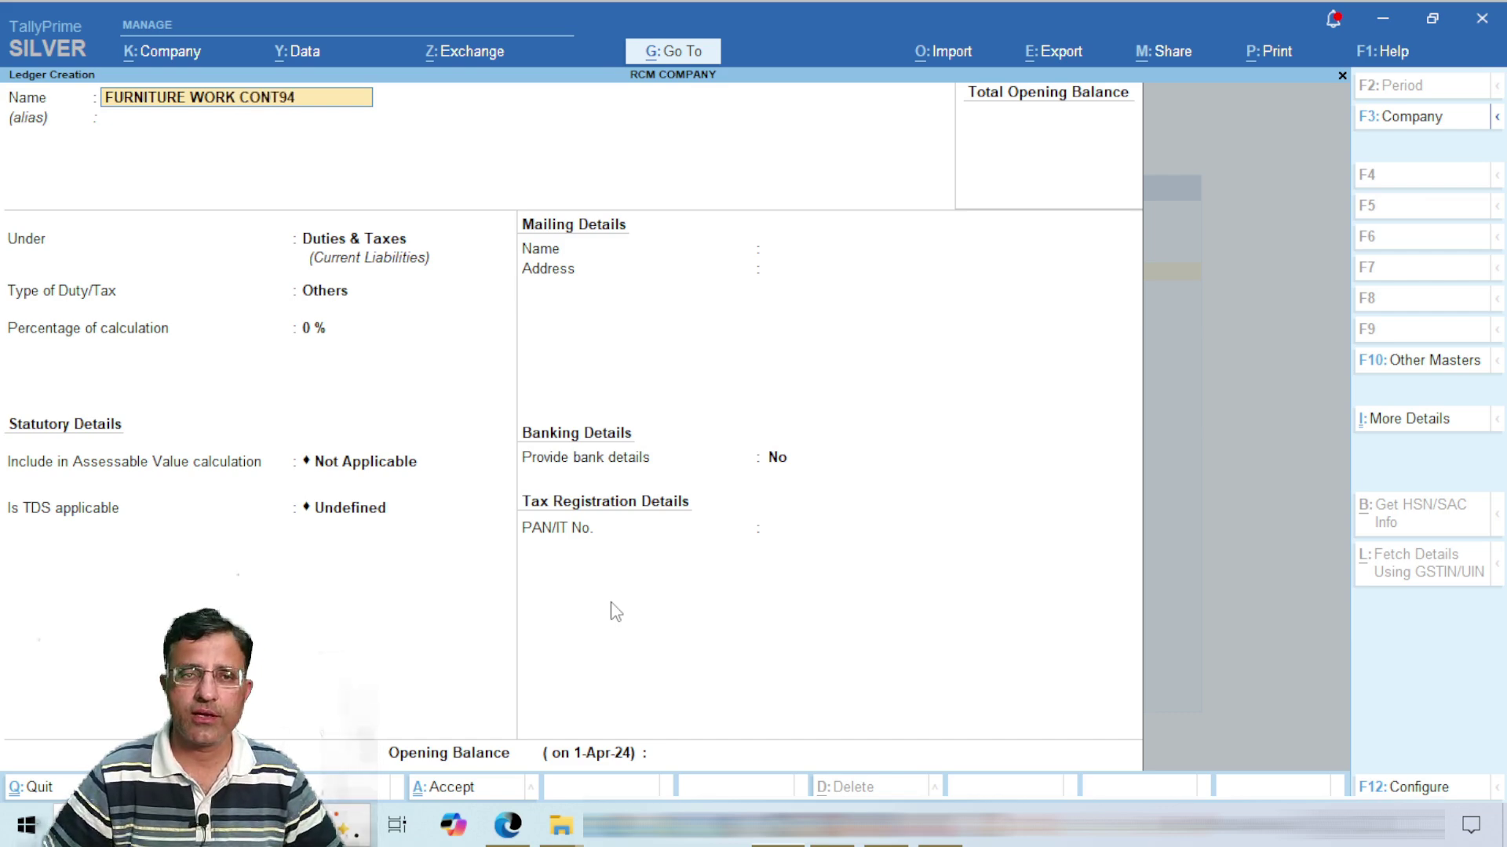
key("Return")
key("Return")
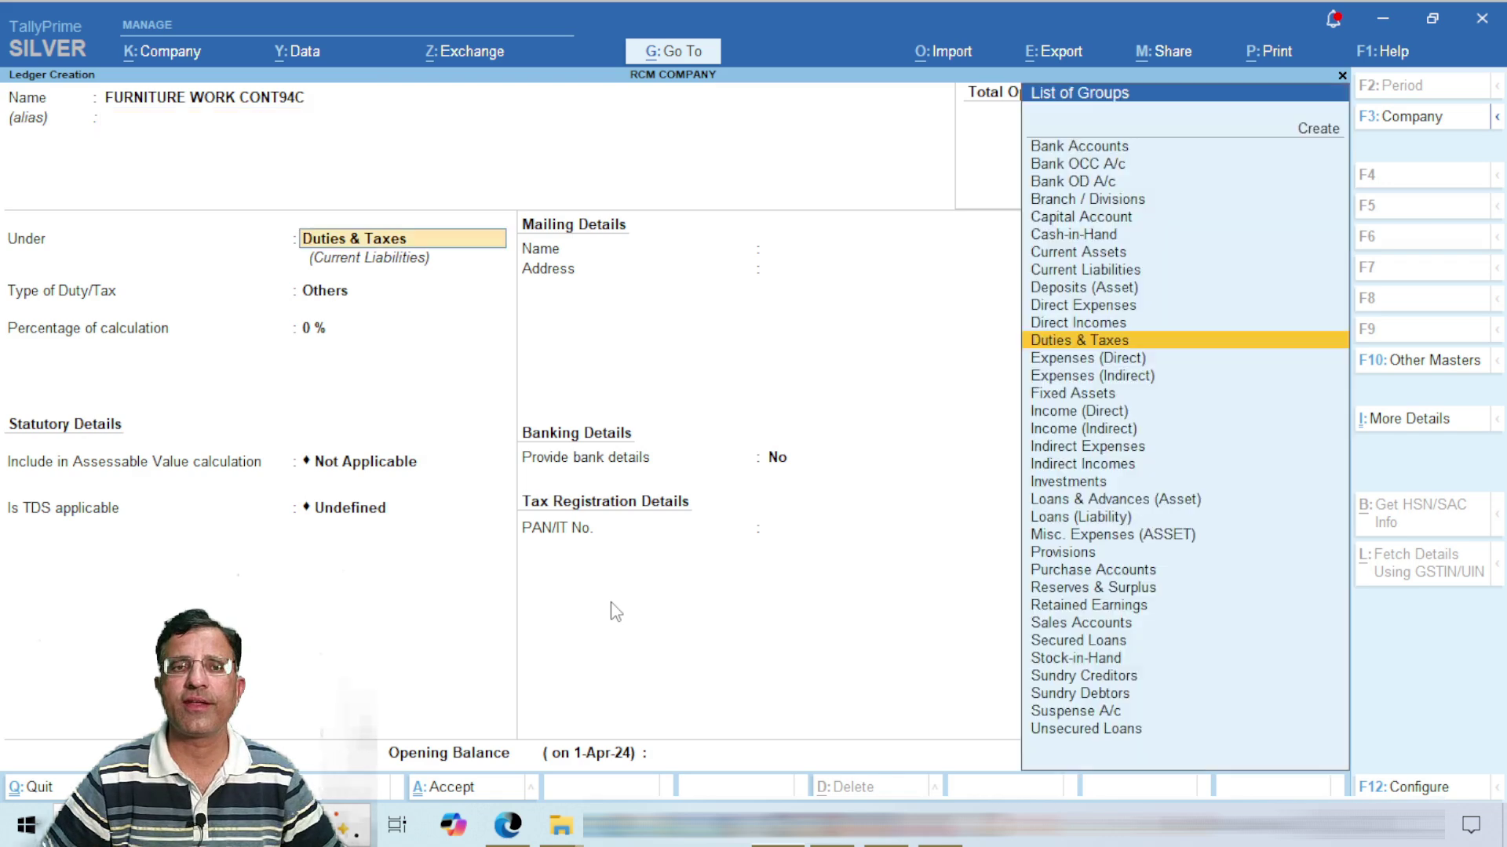
type("IND")
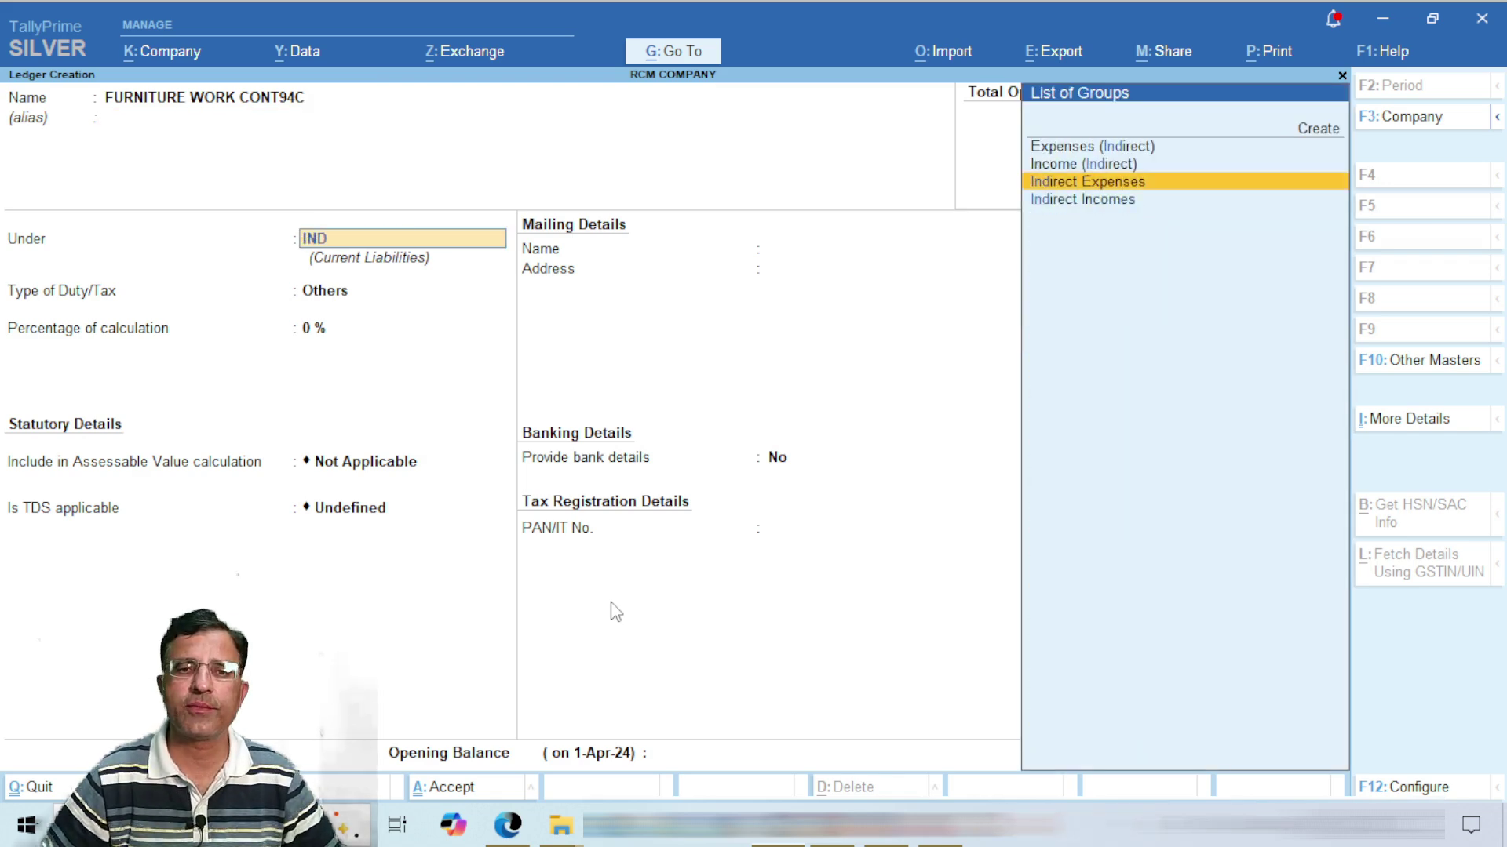
key("Return")
key("Return")
key("Return")
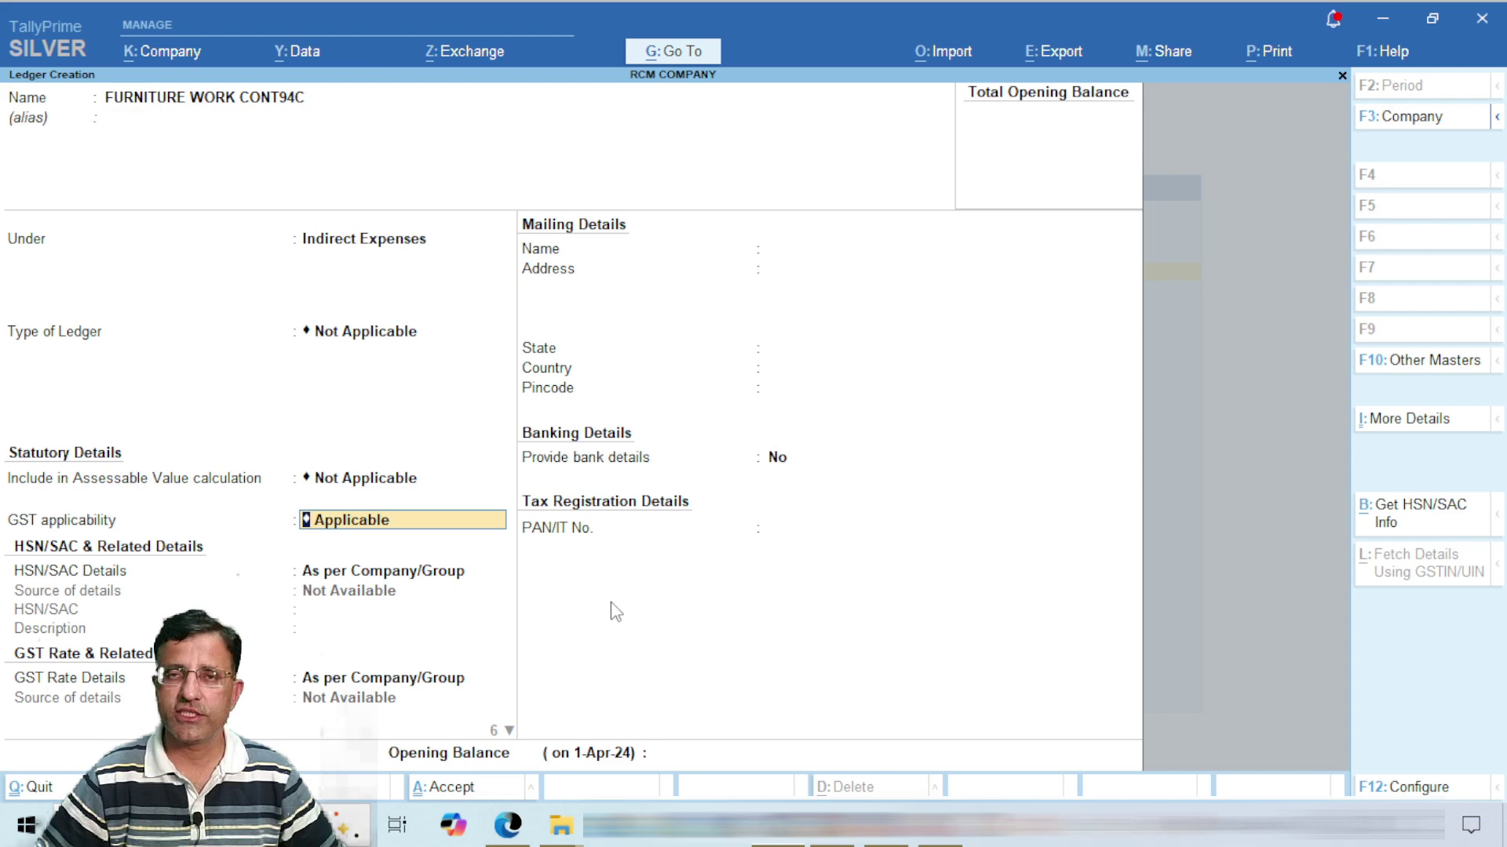
key("BackSpace")
key("Down")
key("Down")
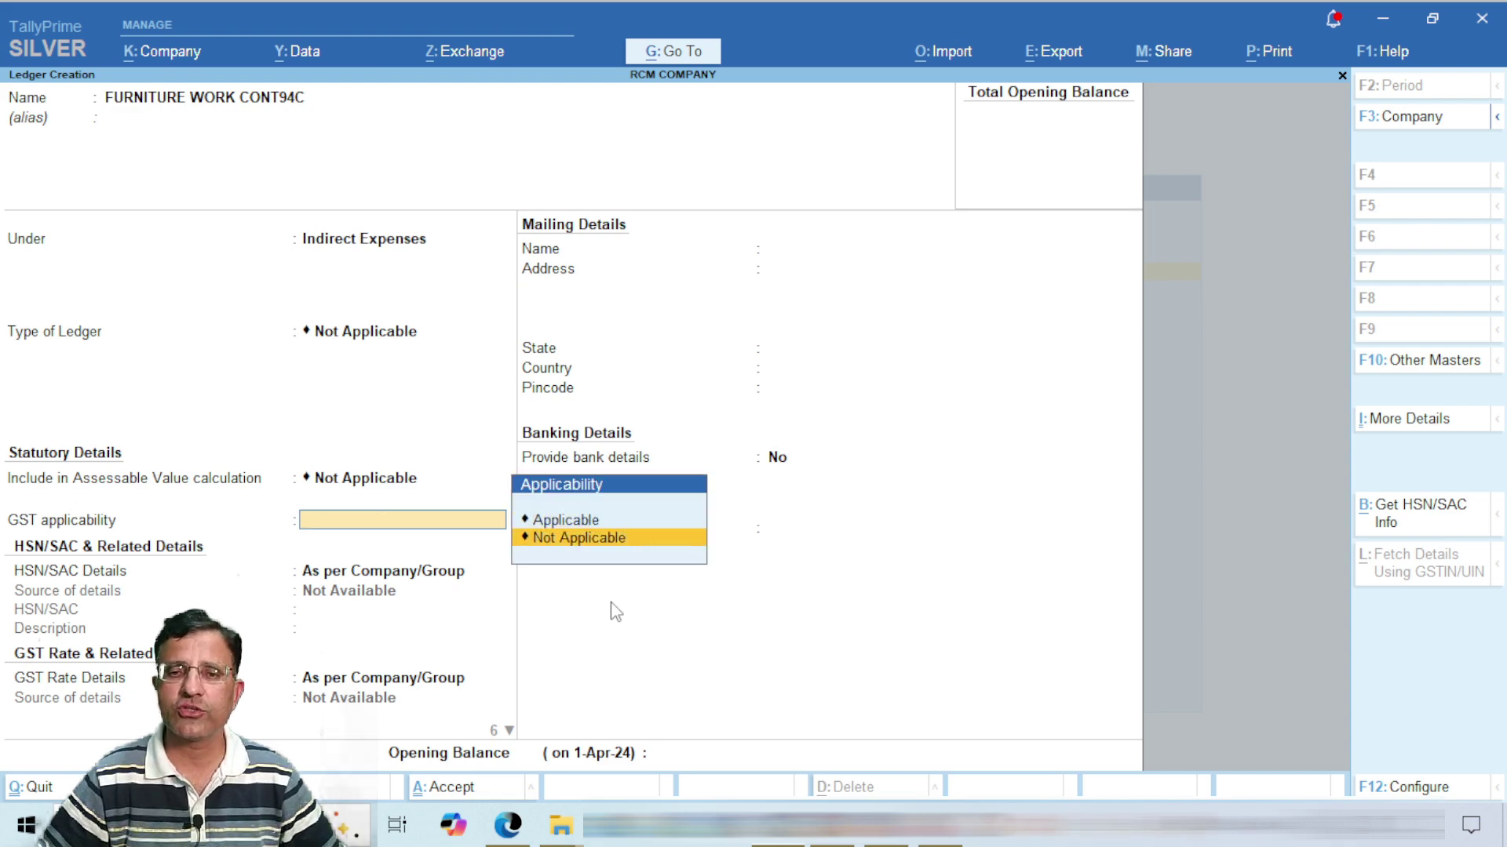
key("Return")
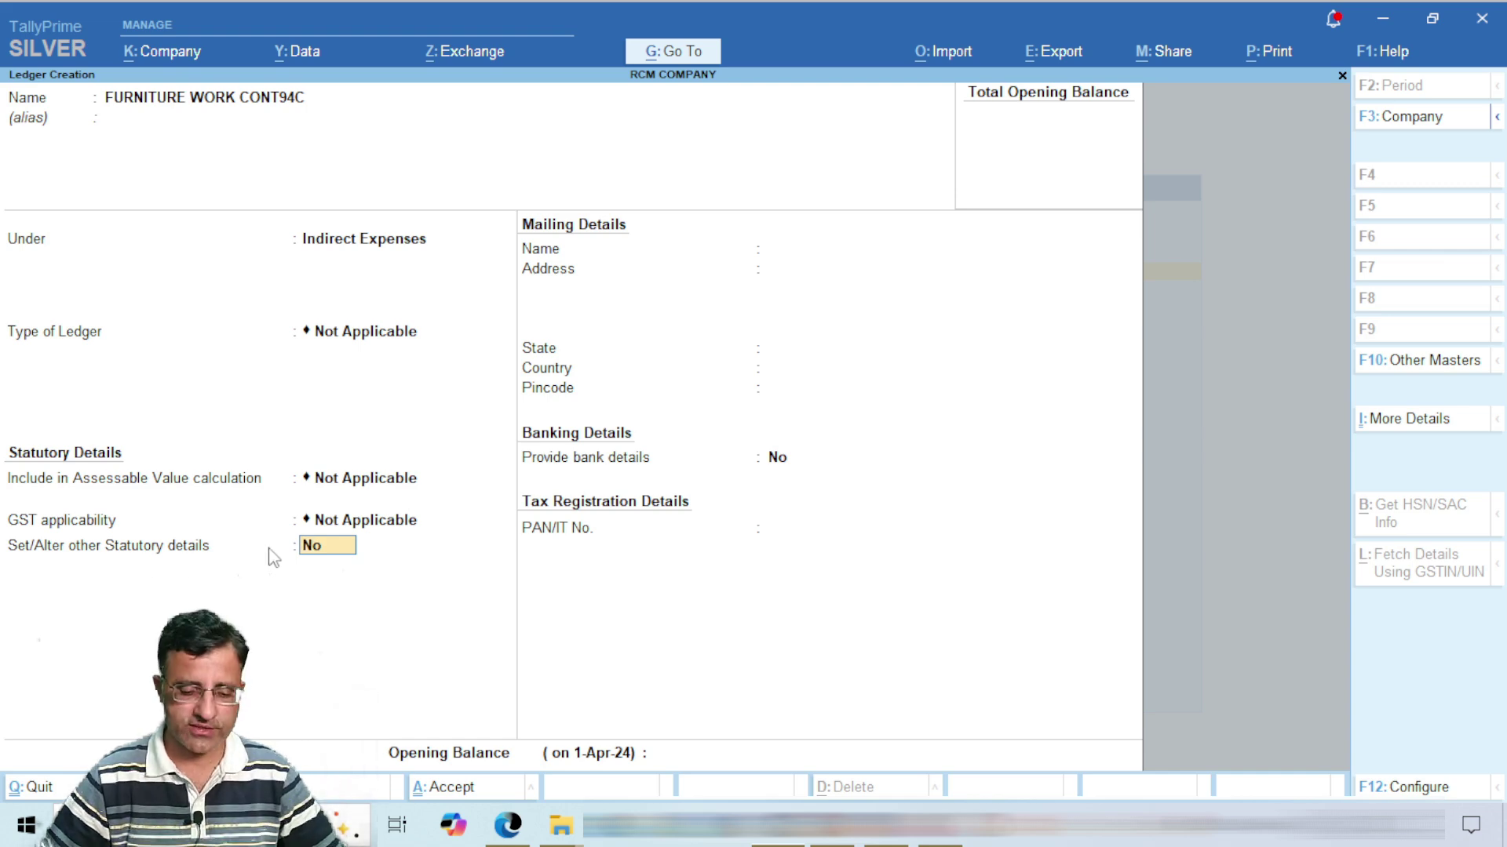
key("y")
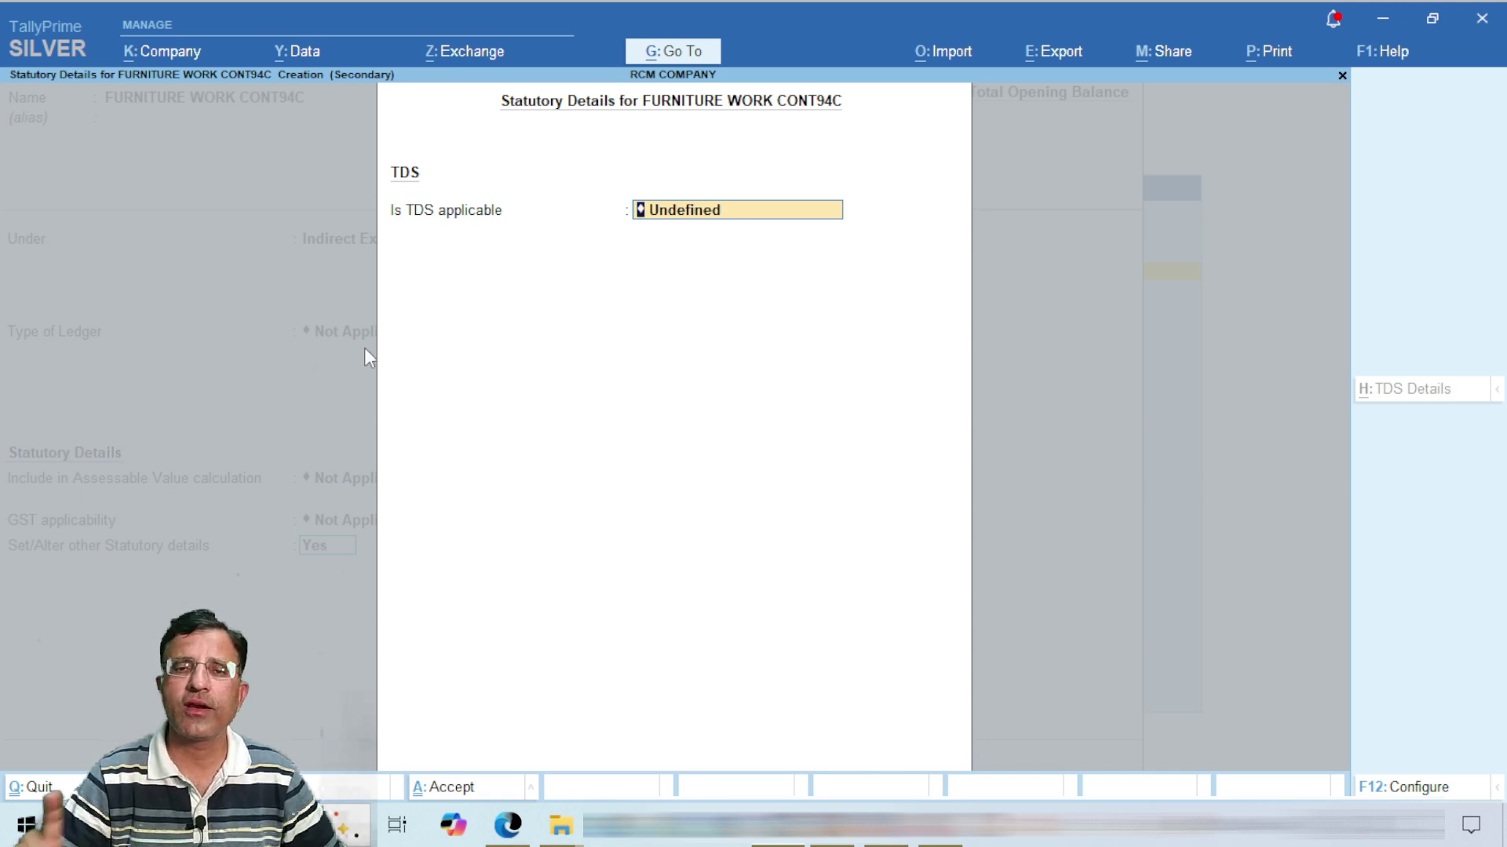
Step: Make TDS applicable with nature CONTRACT PAYMENT 94C and save the FURNITURE WORK CONT94C ledger
key("BackSpace")
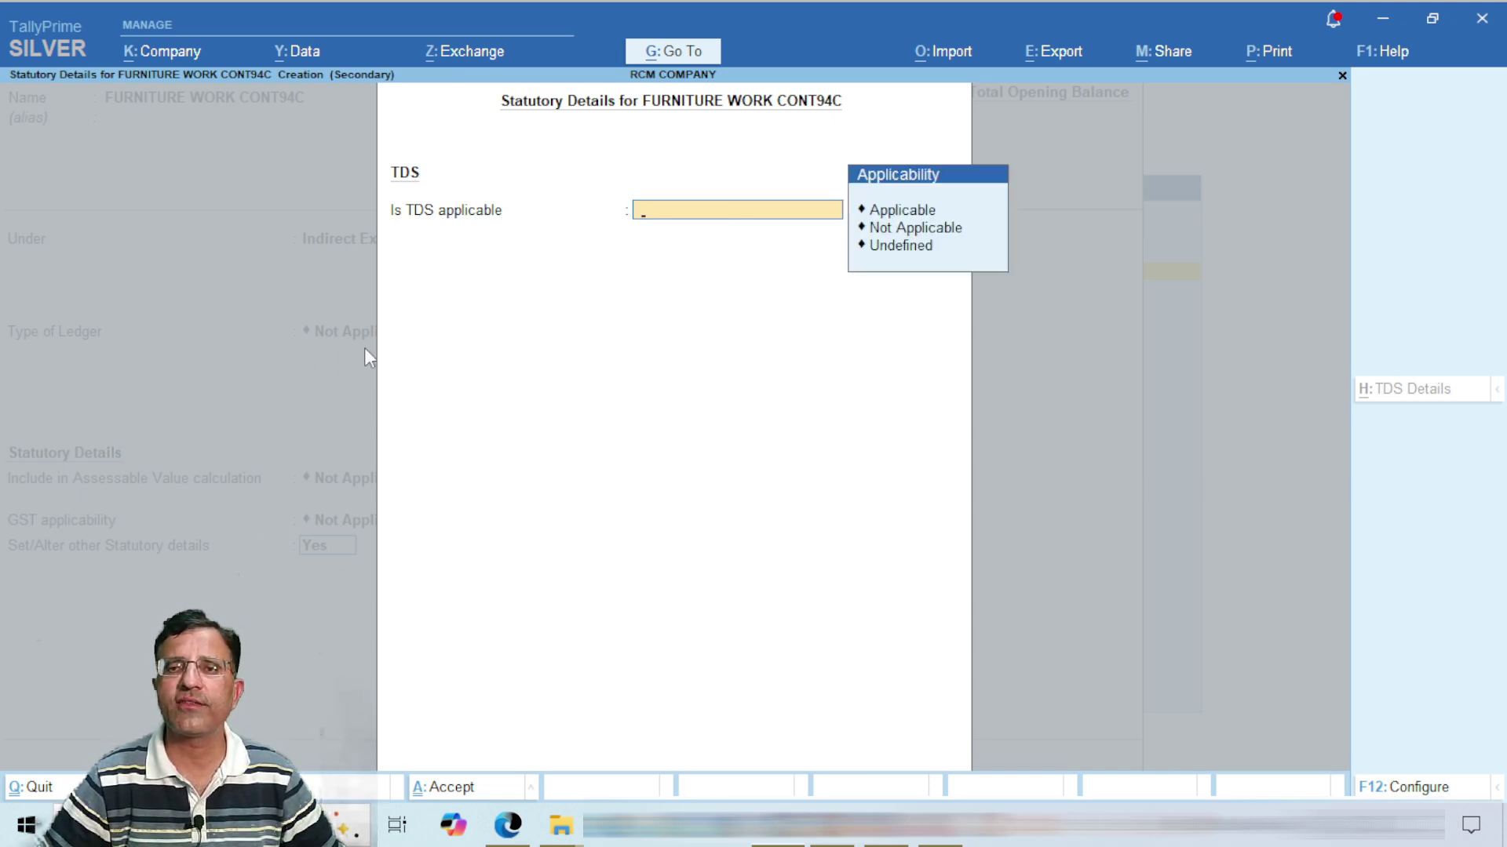
key("Return")
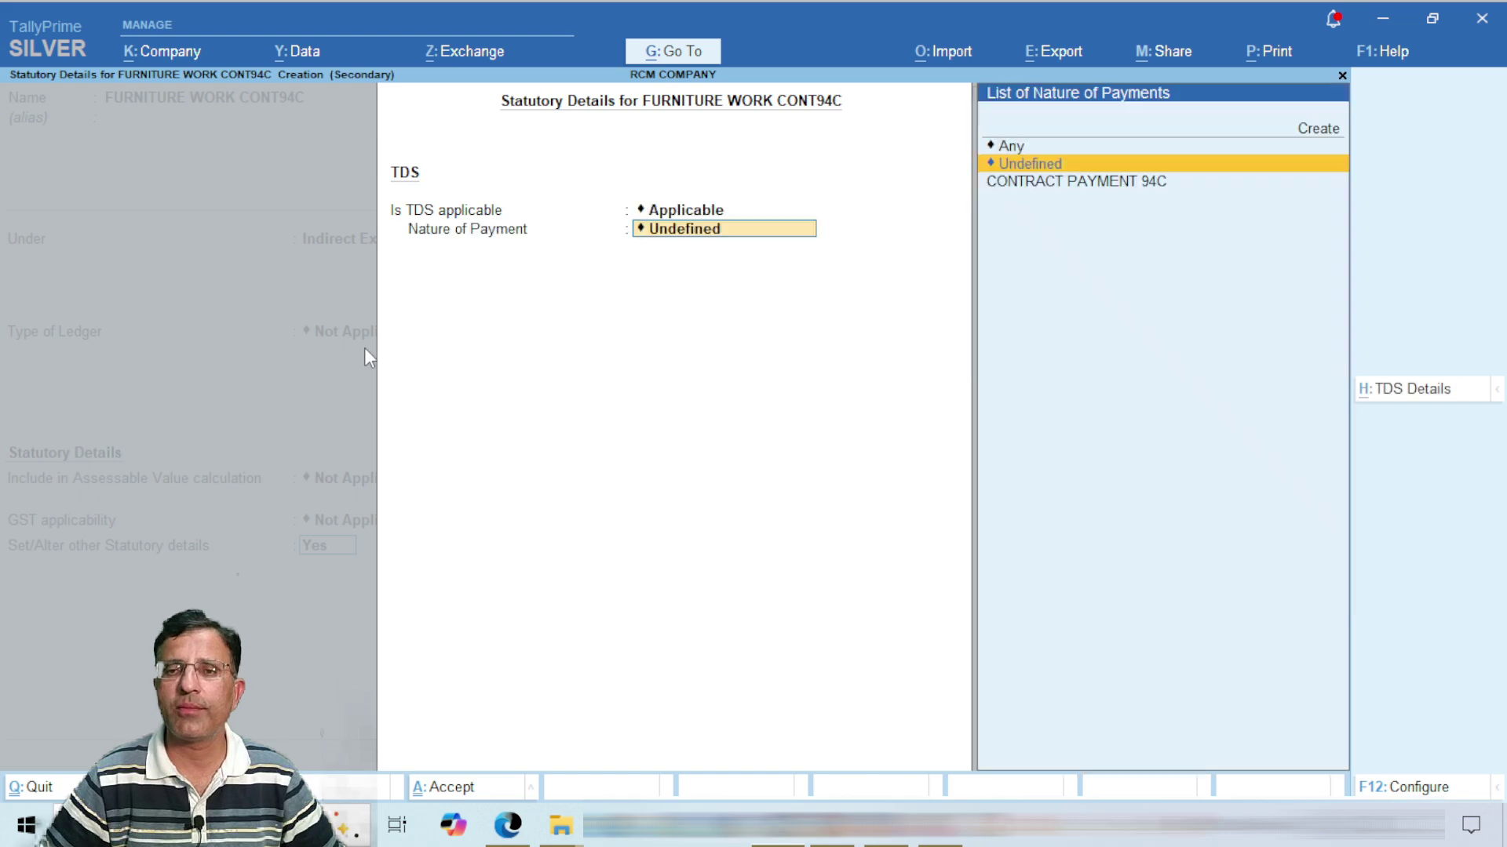
key("Down")
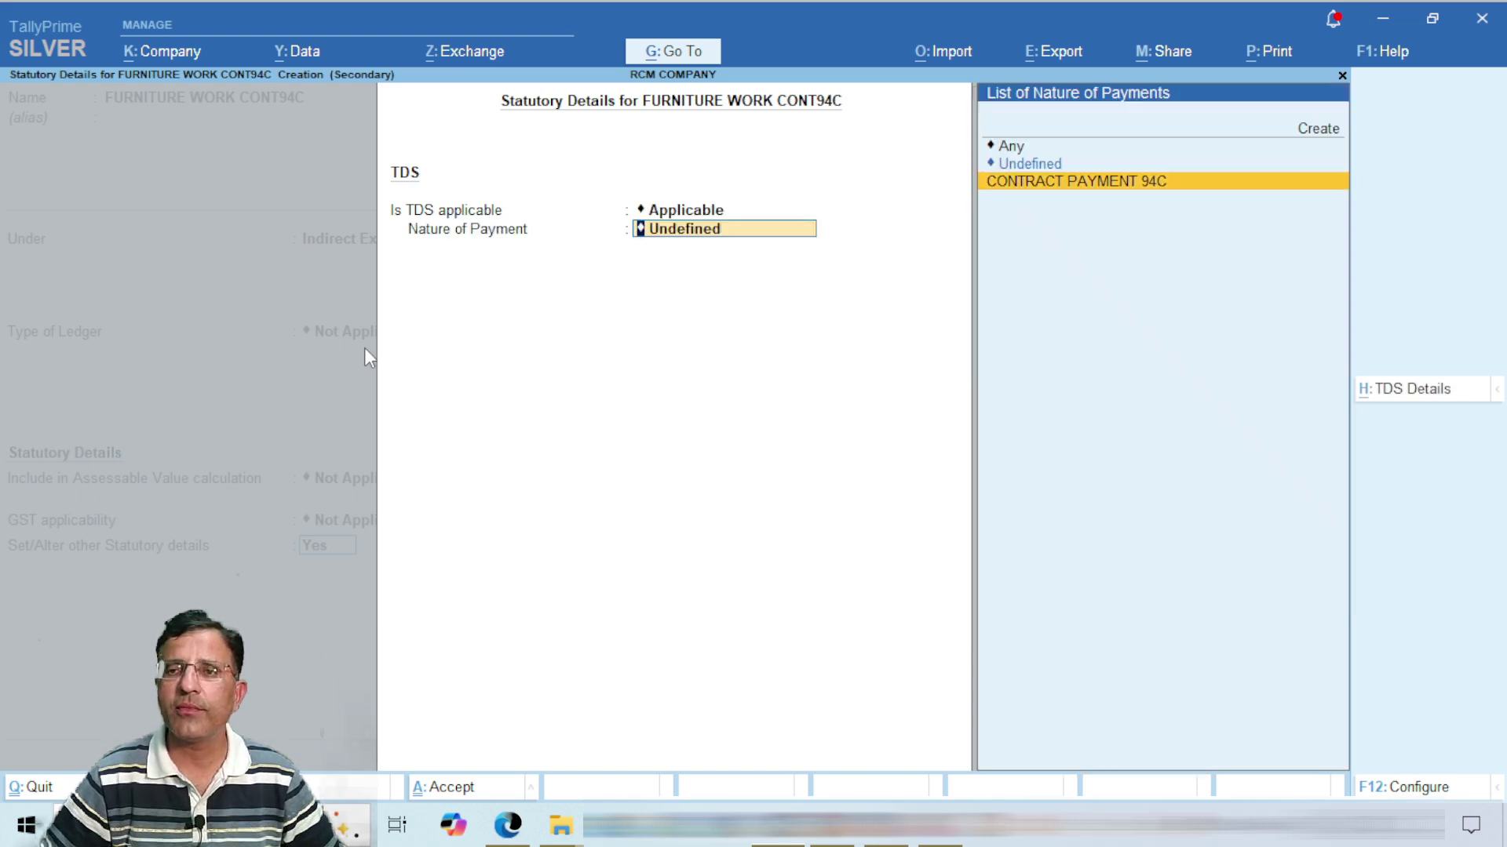
key("Return")
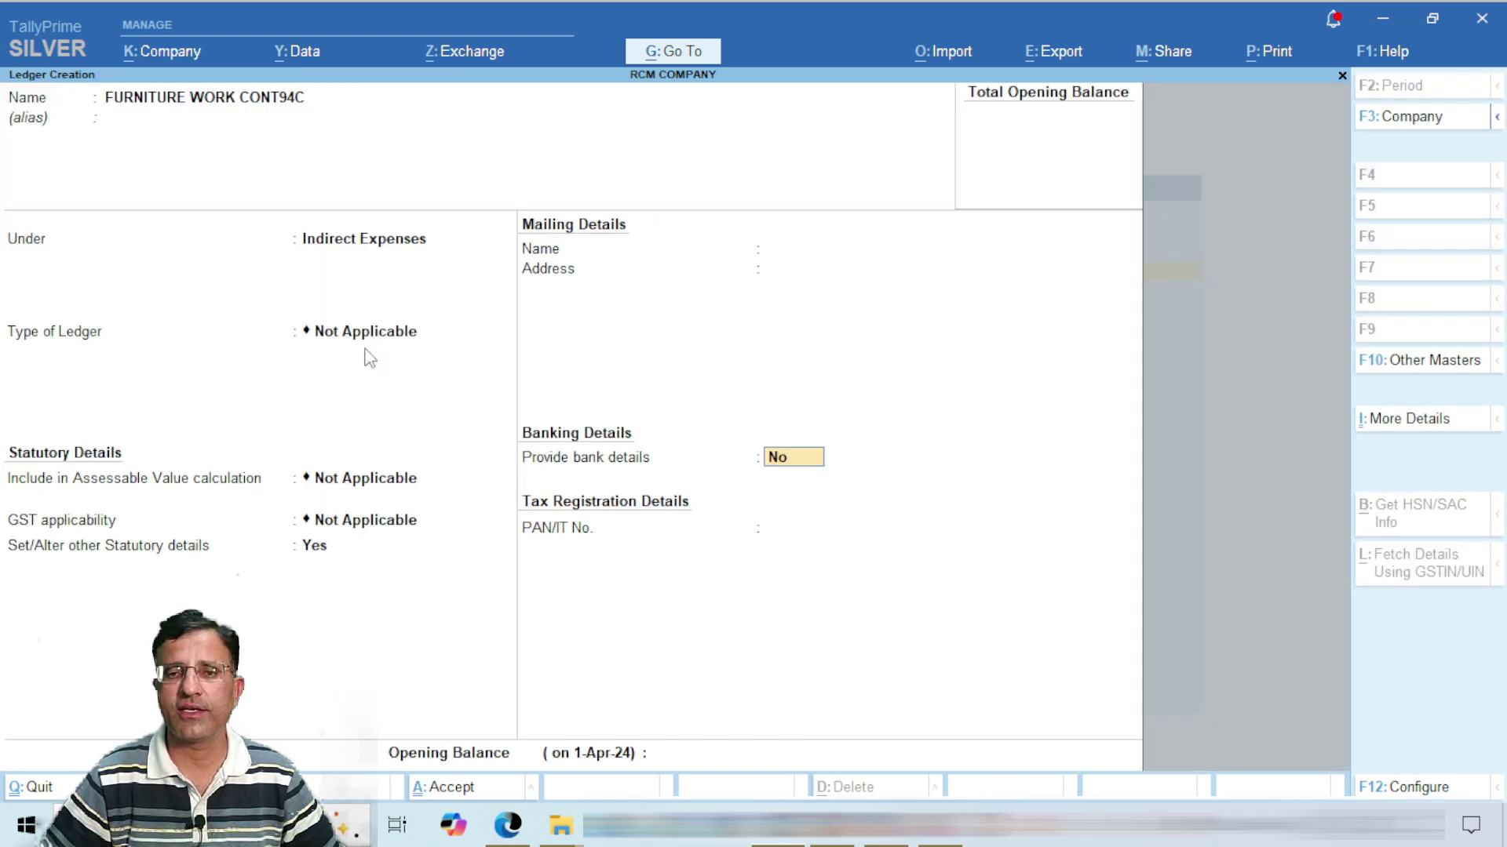
key("n")
key("Return")
key("y")
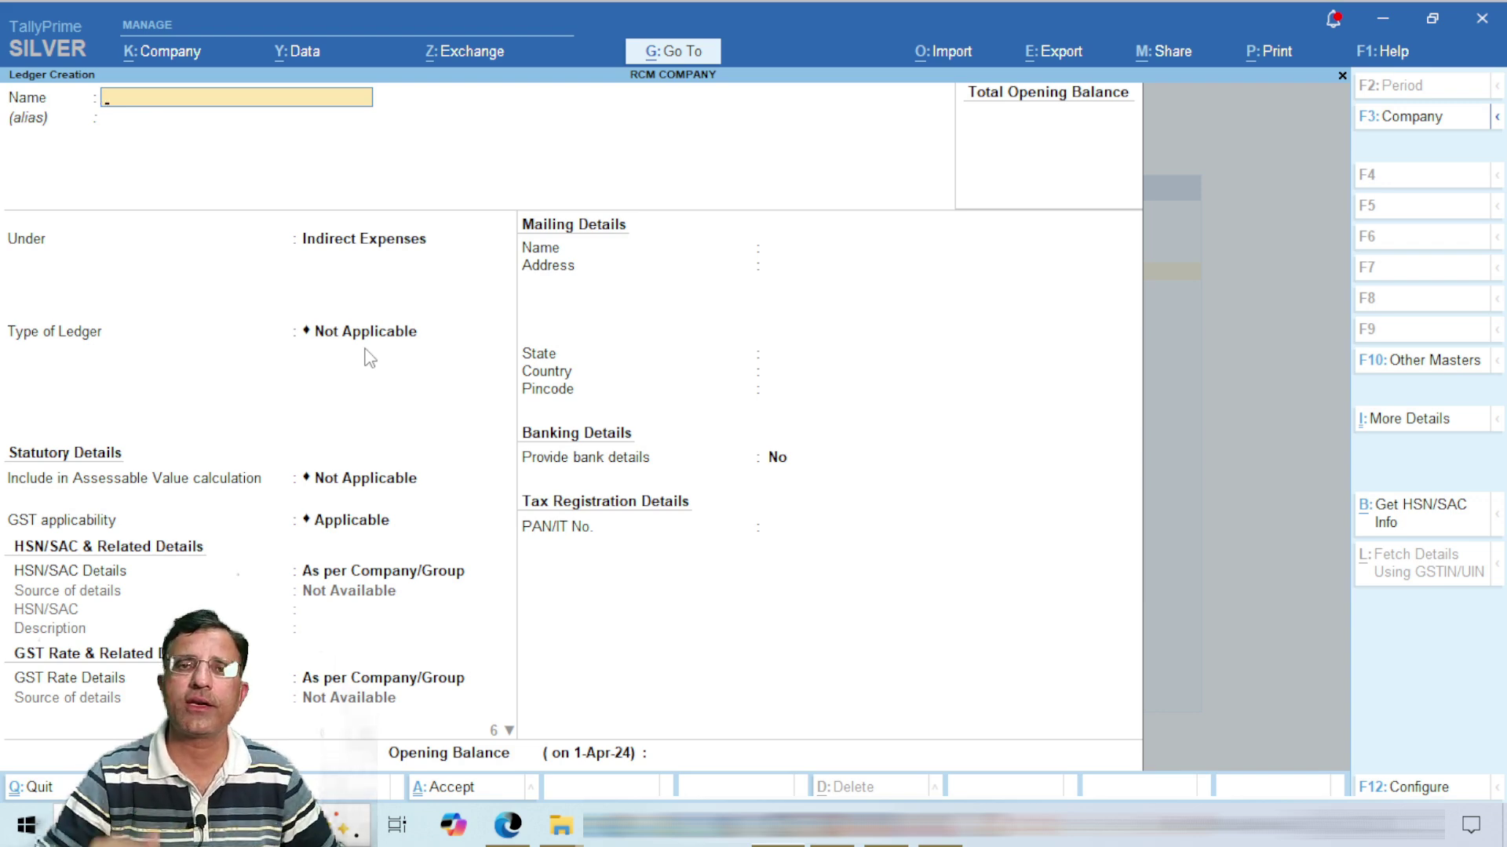
Step: Return to the Gateway and choose Alter > Ledger
key("Escape")
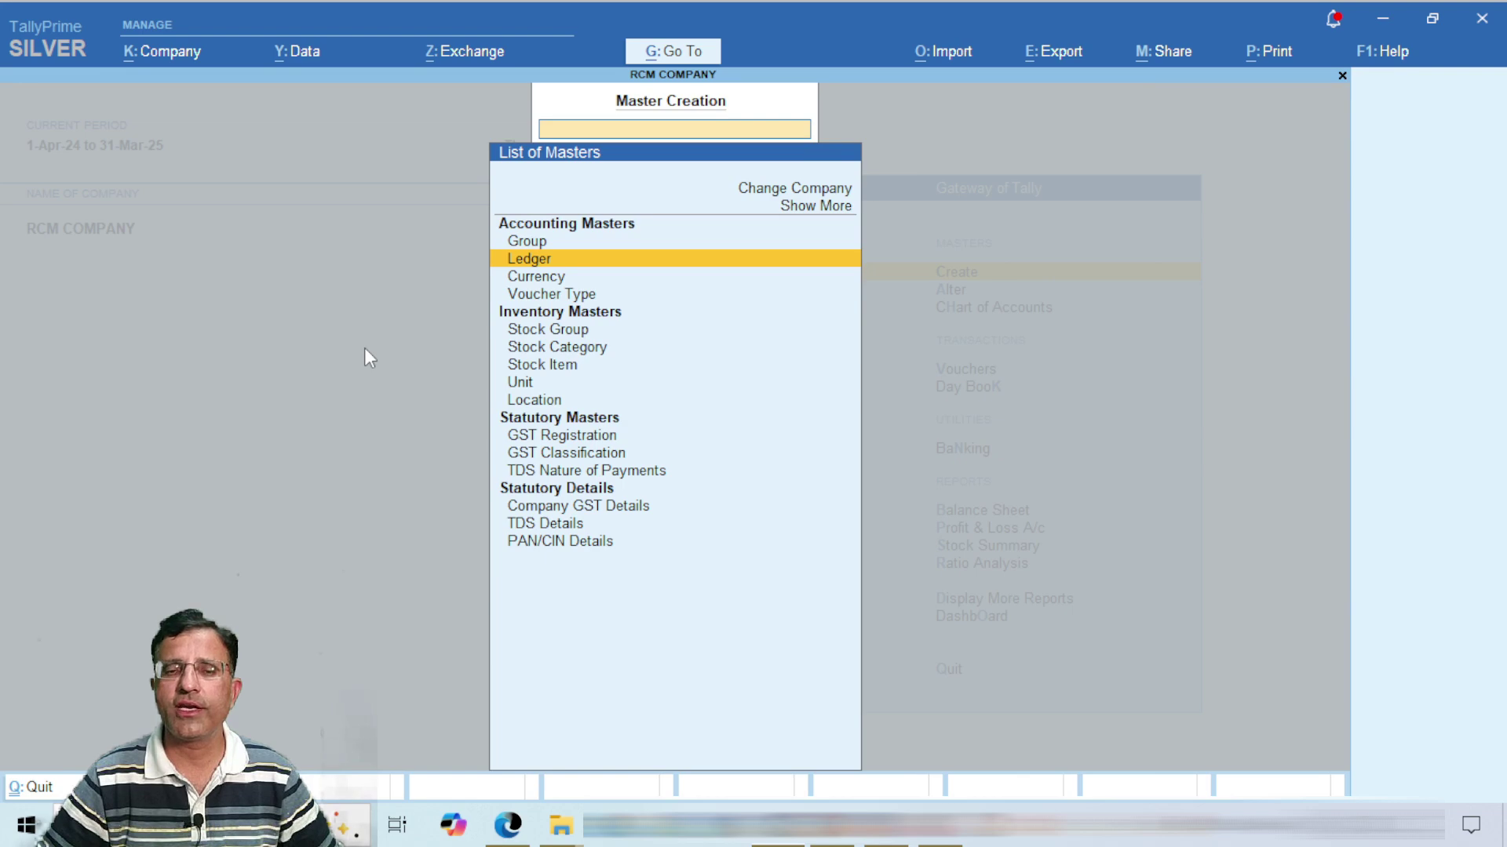
key("Escape")
key("Down")
key("Return")
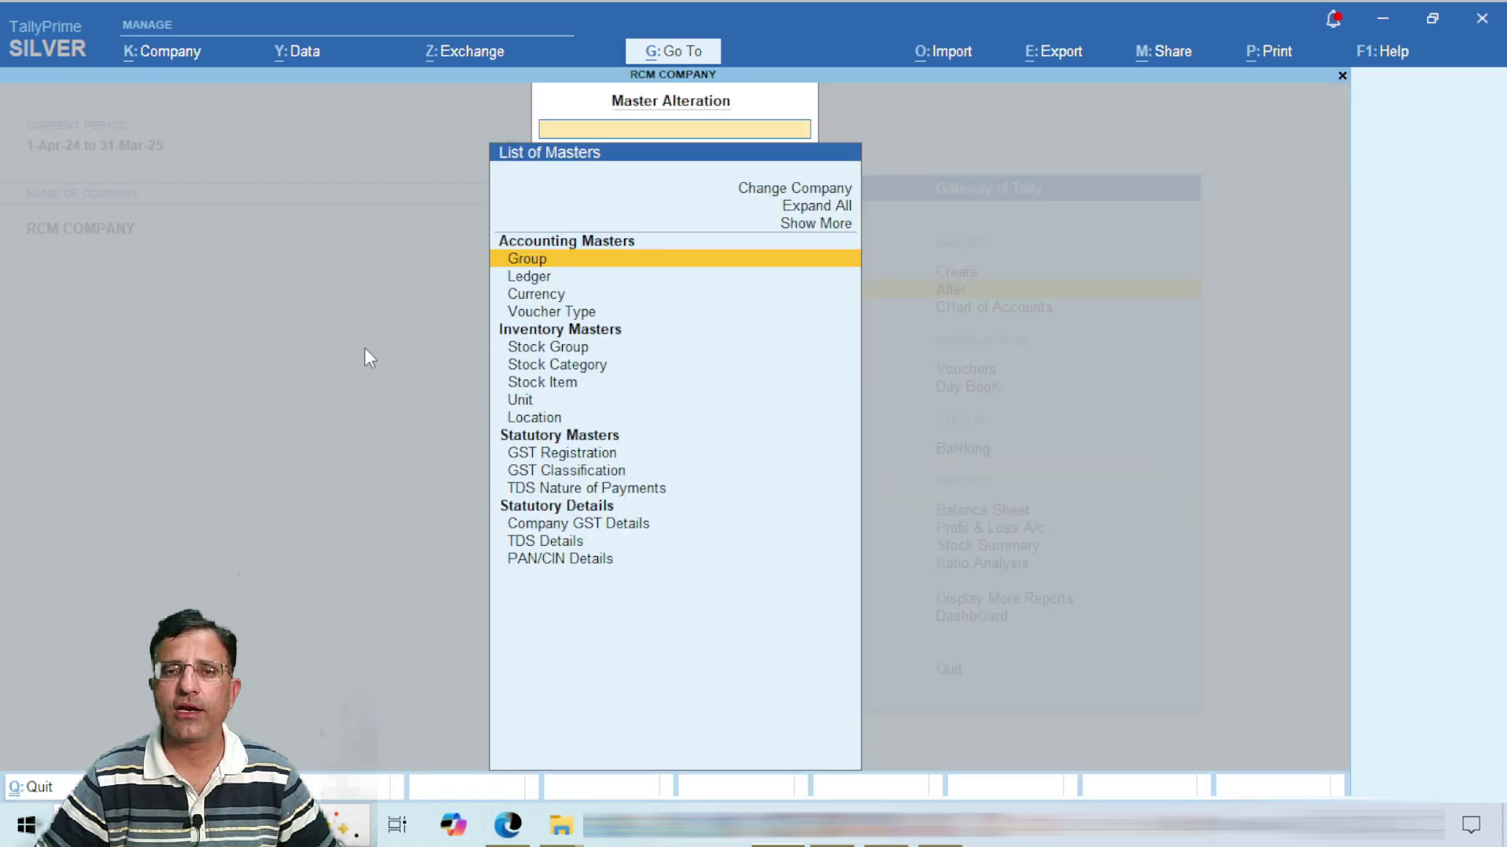
key("Down")
Step: Set ABC TRADERS to TDS deductable Yes, deductee Individual/HUF - Resident, same-voucher deduction, and save
key("Return")
key("Return")
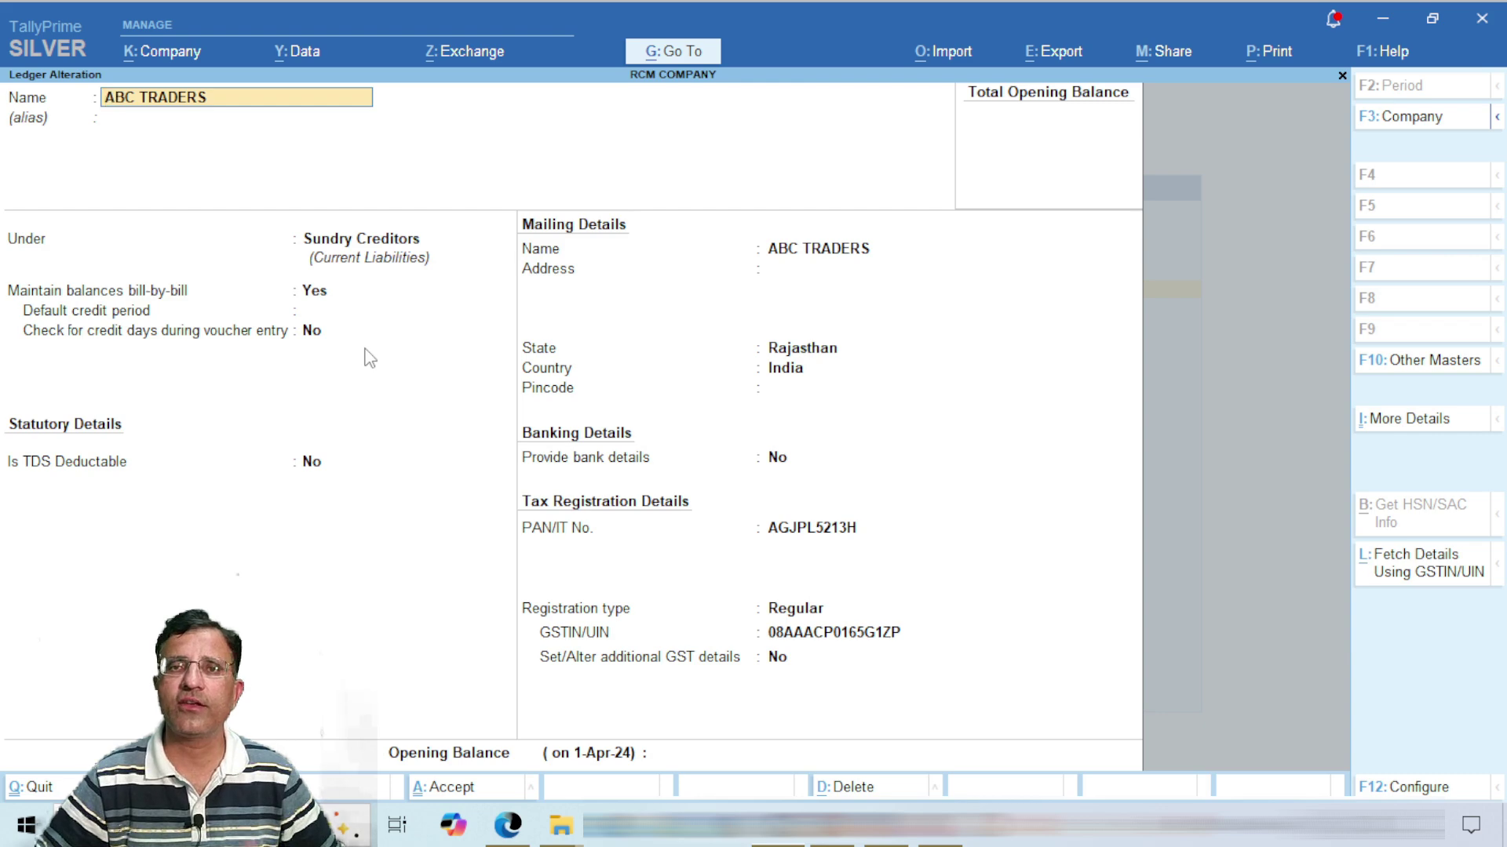
key("Return")
key("Return")
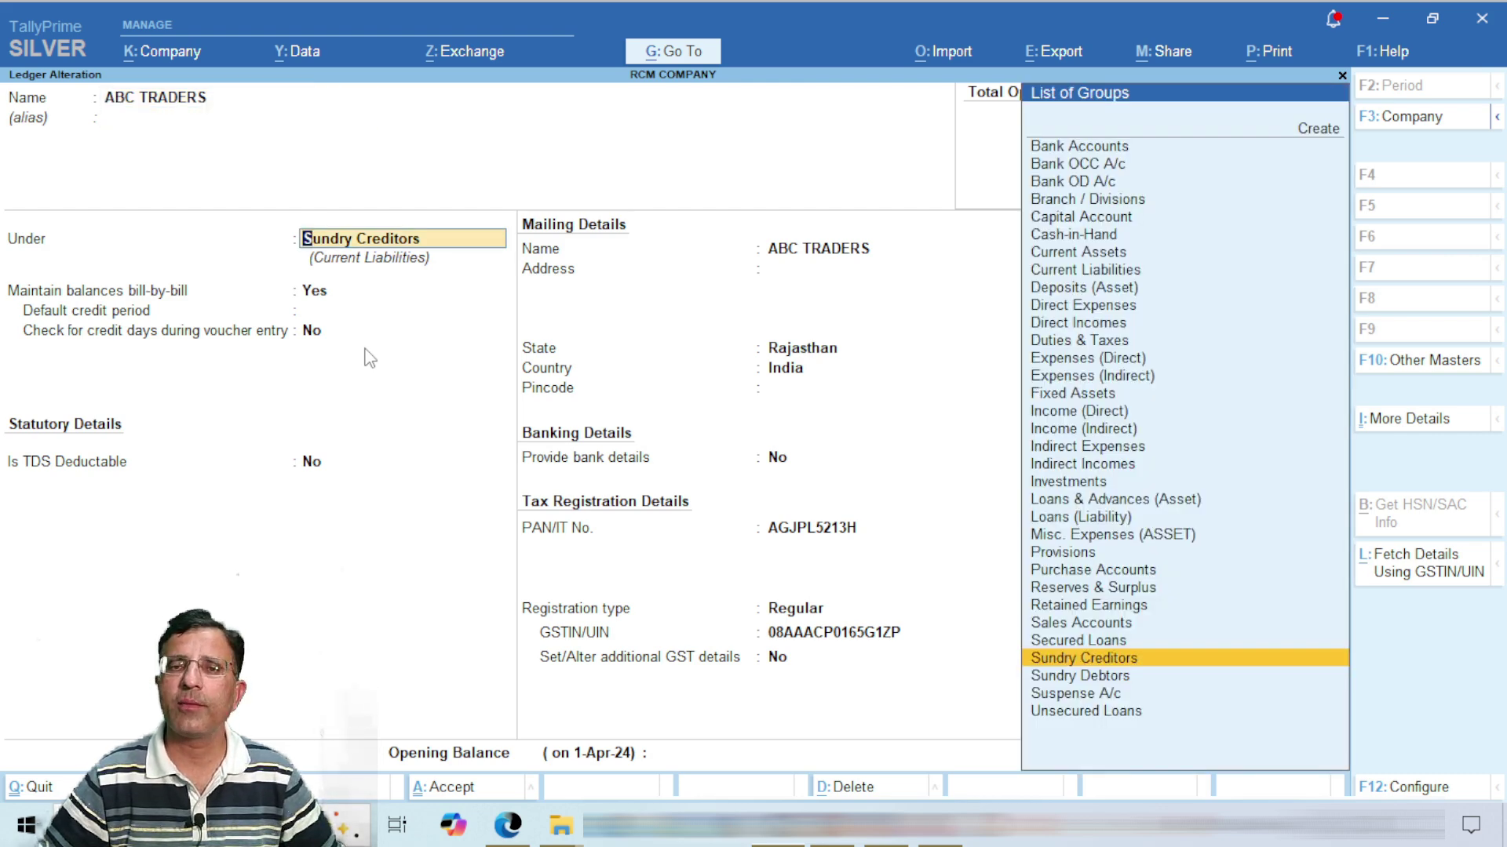
key("Return")
key("Return")
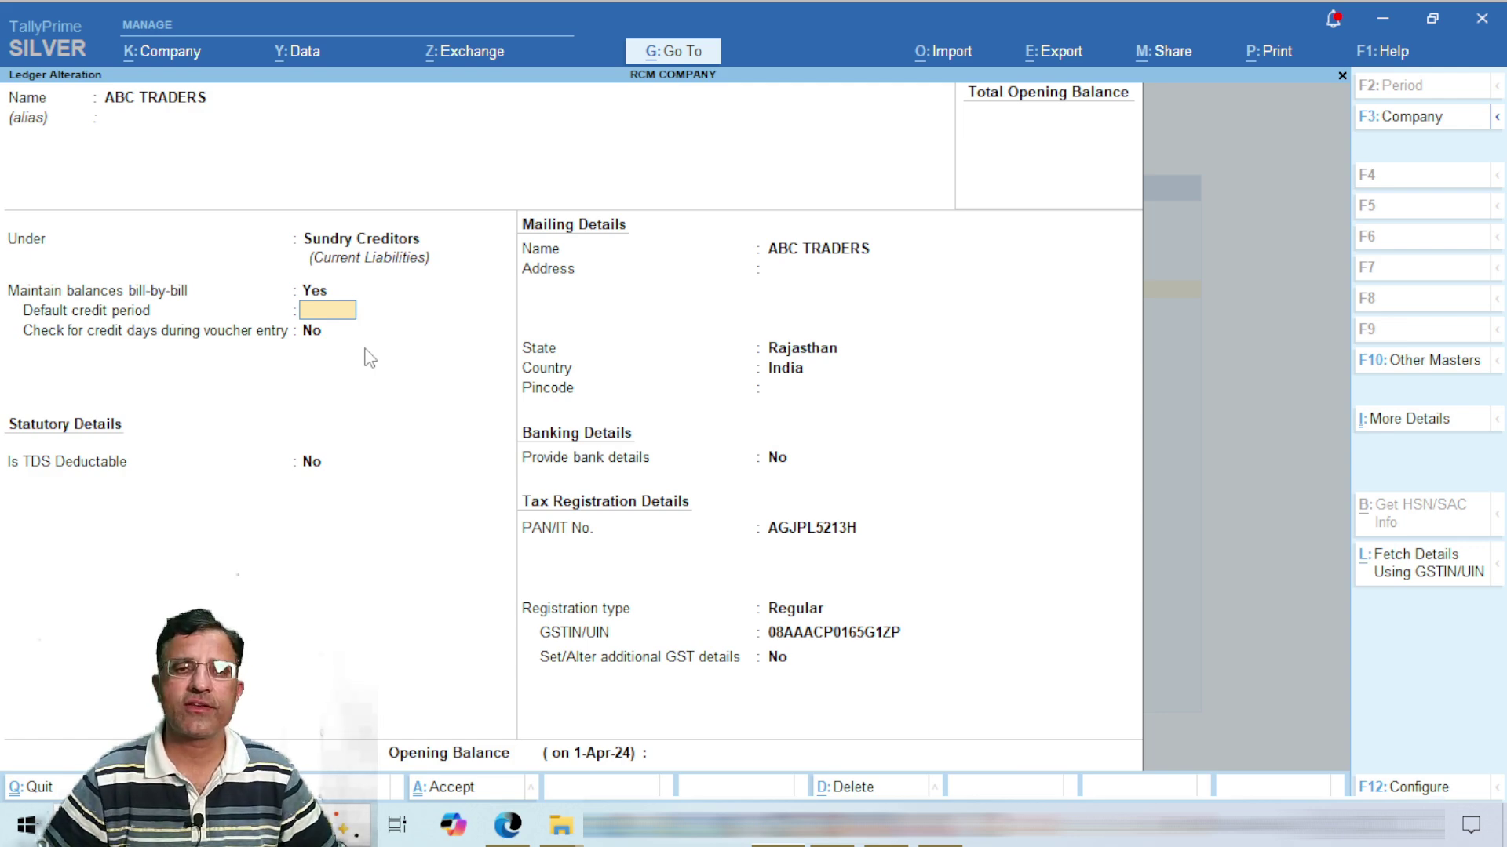
key("Return")
key("Return")
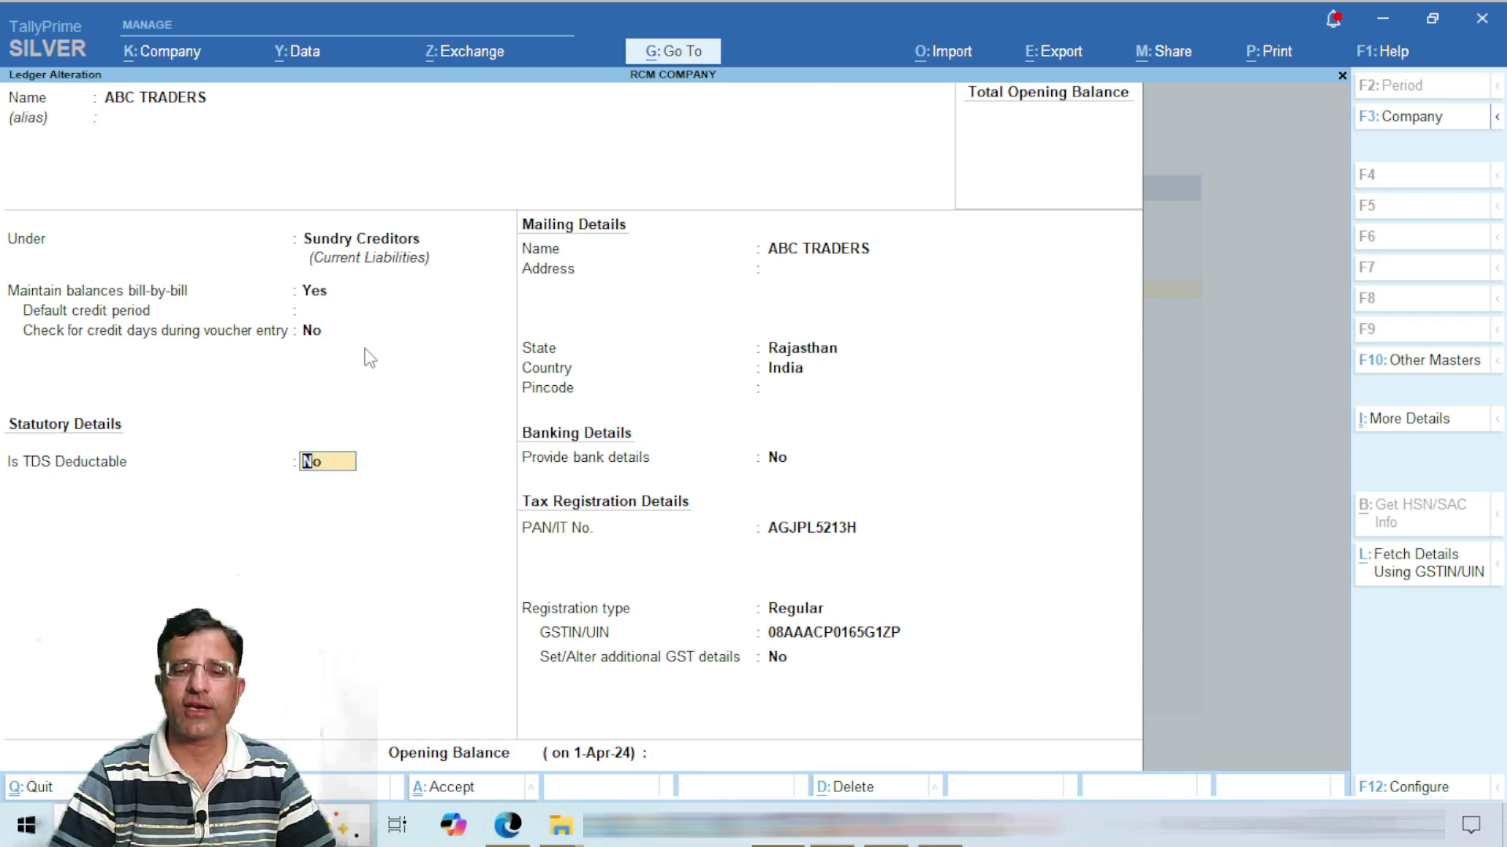
type("y")
key("Return")
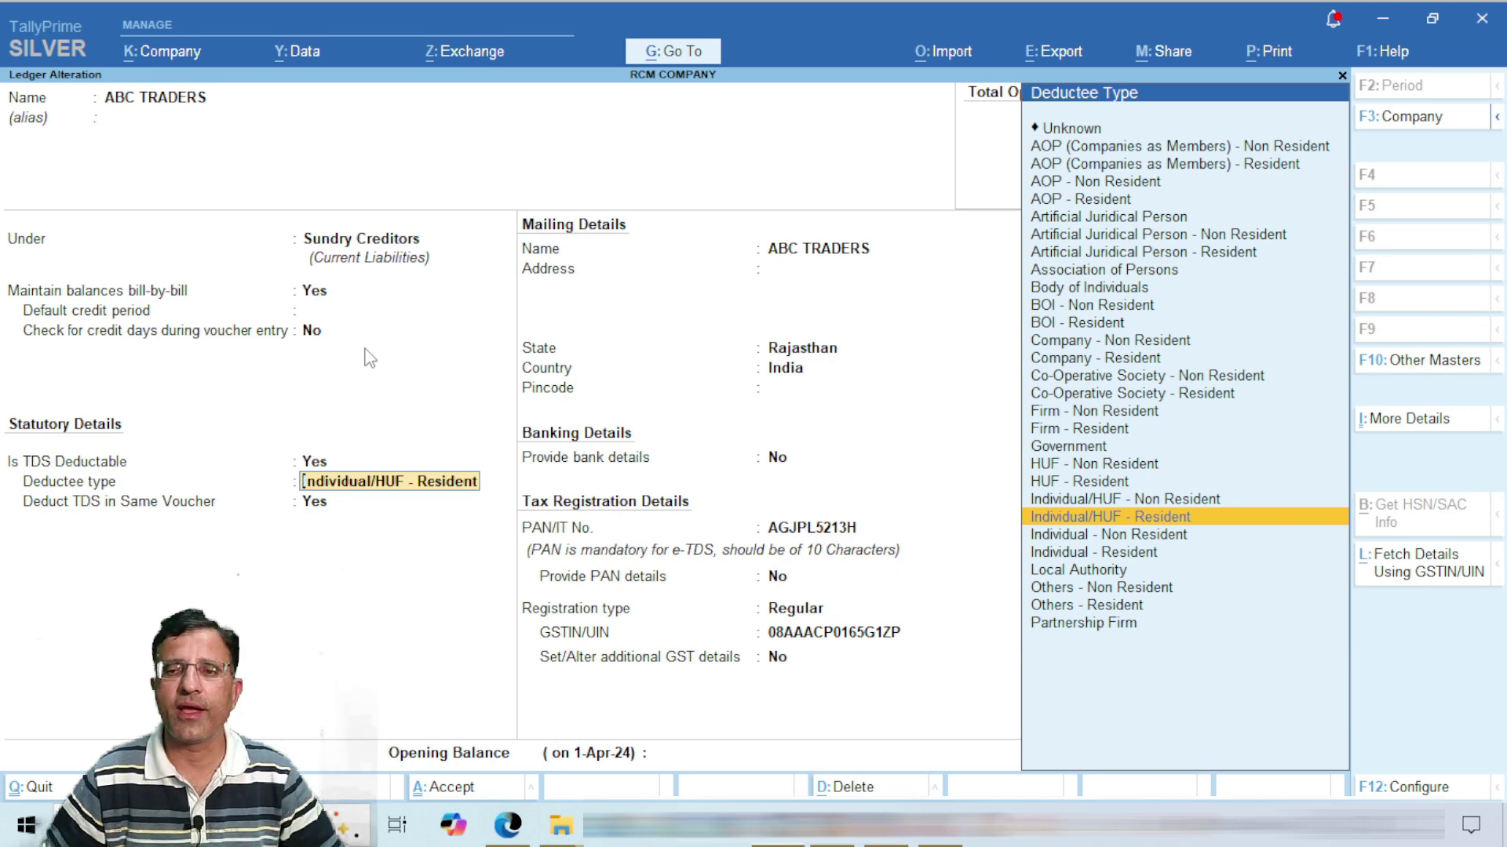
key("Return")
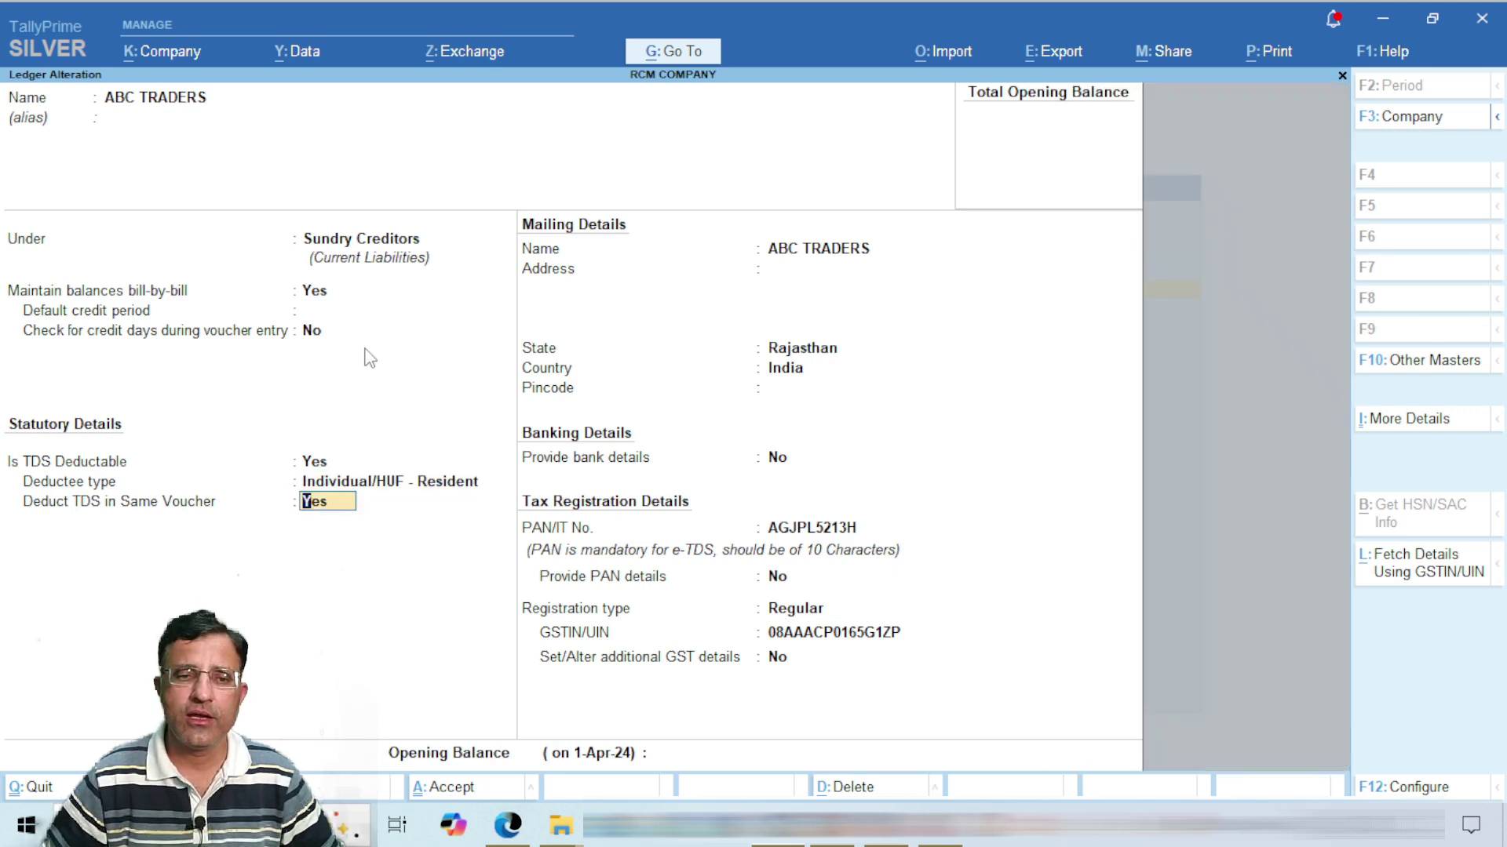
key("Return")
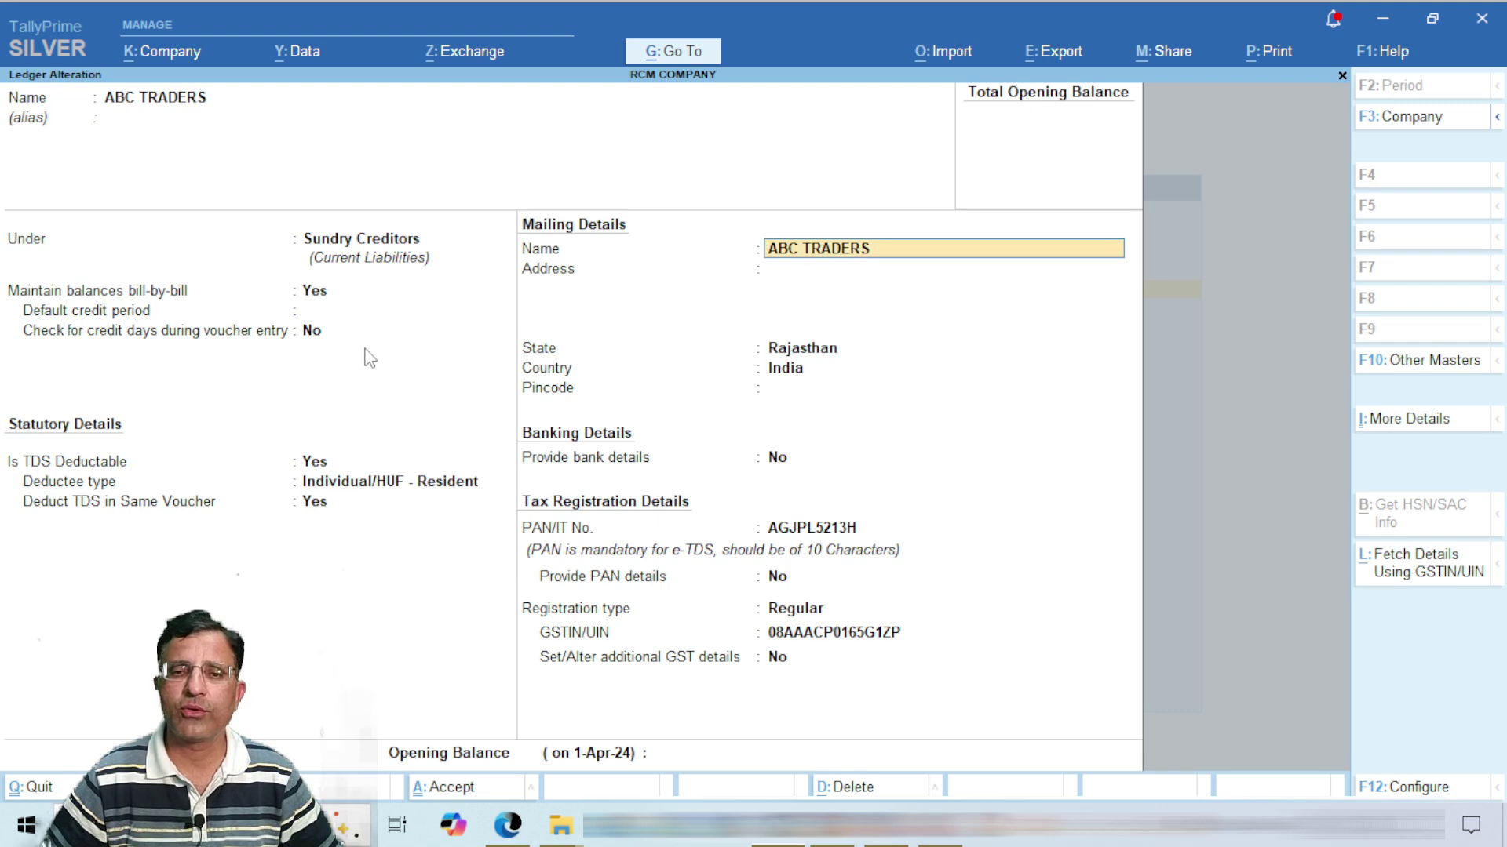
key("Return")
key("Return")
key("Return")
key("Return")
key("Return")
key("Return")
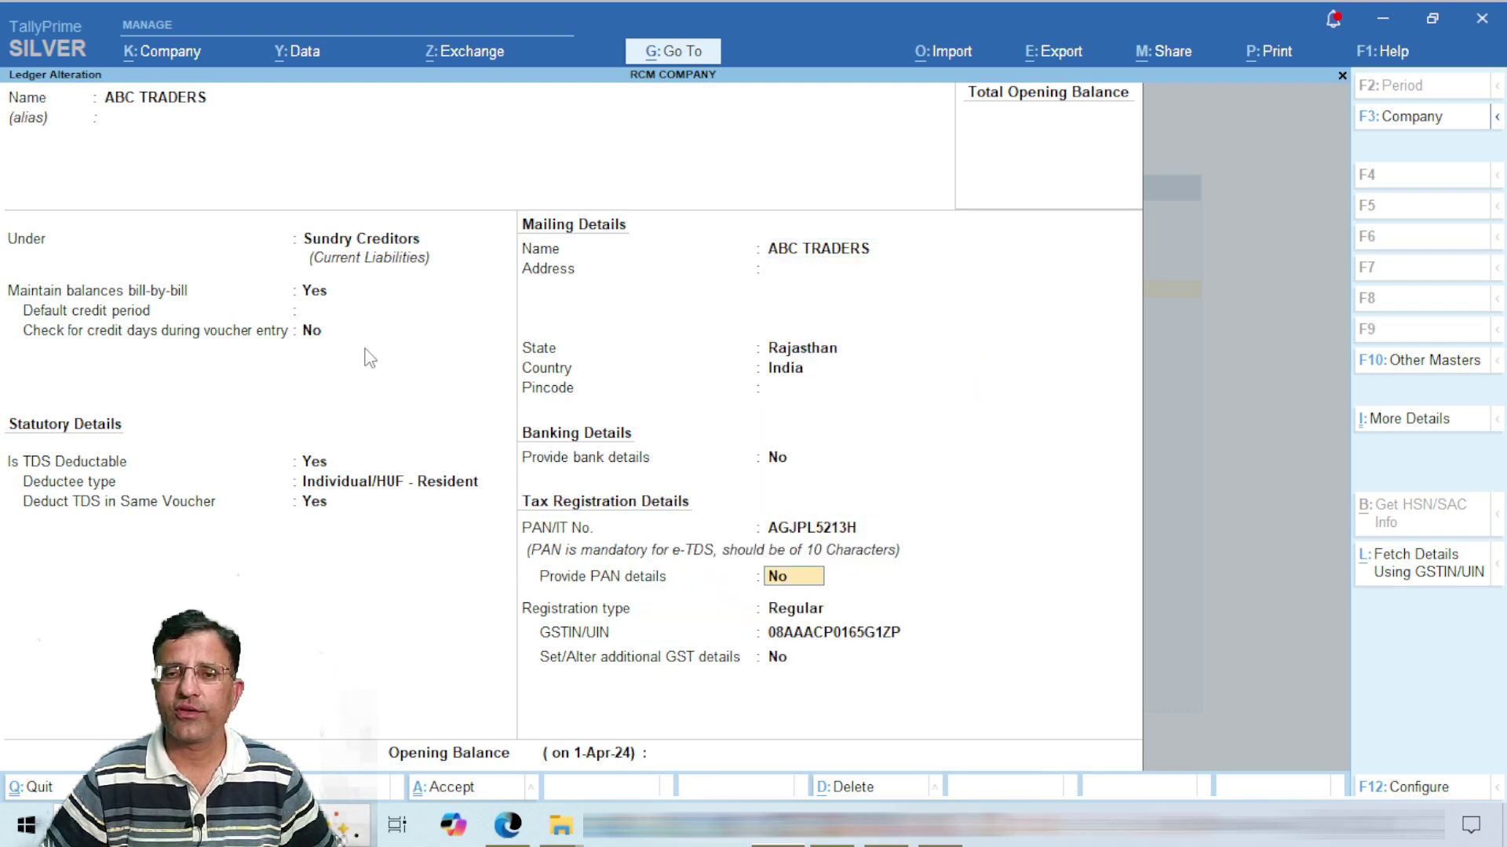
key("ctrl")
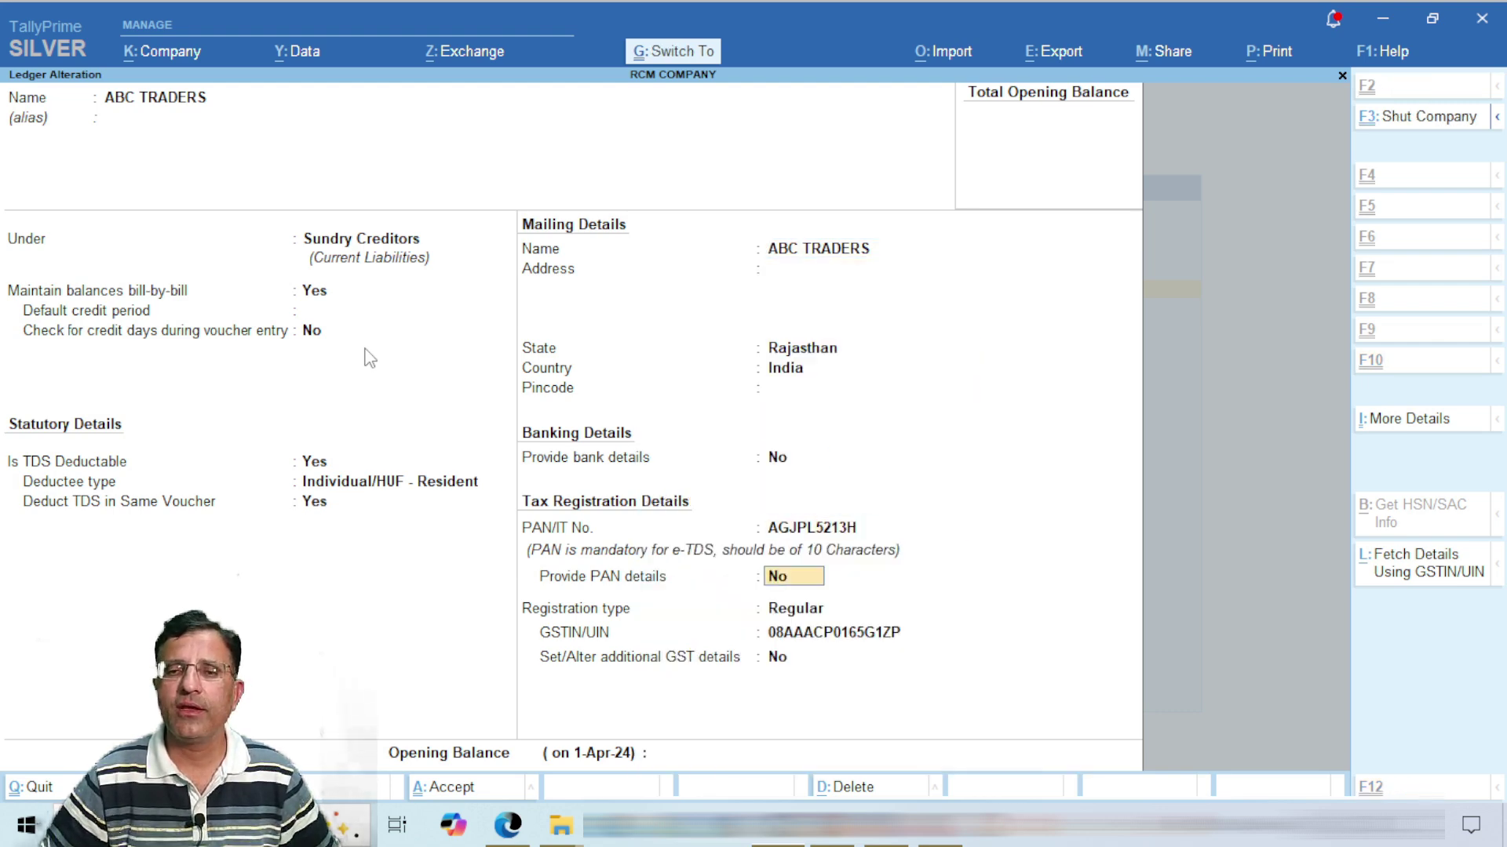
key("ctrl+a")
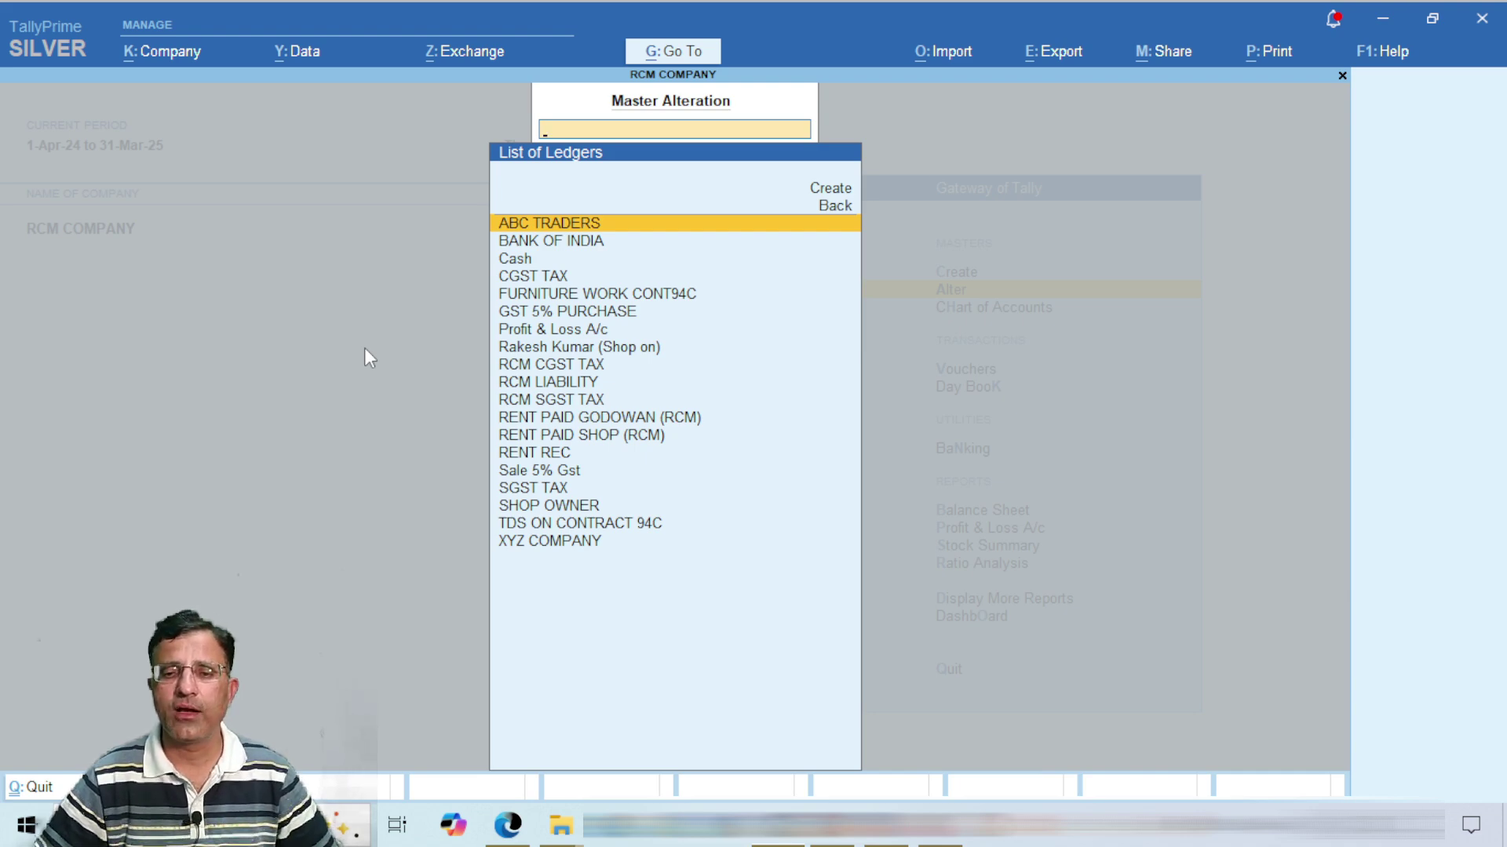
Step: Go from the Gateway into voucher entry for a new journal
key("Escape")
key("Down")
key("Down")
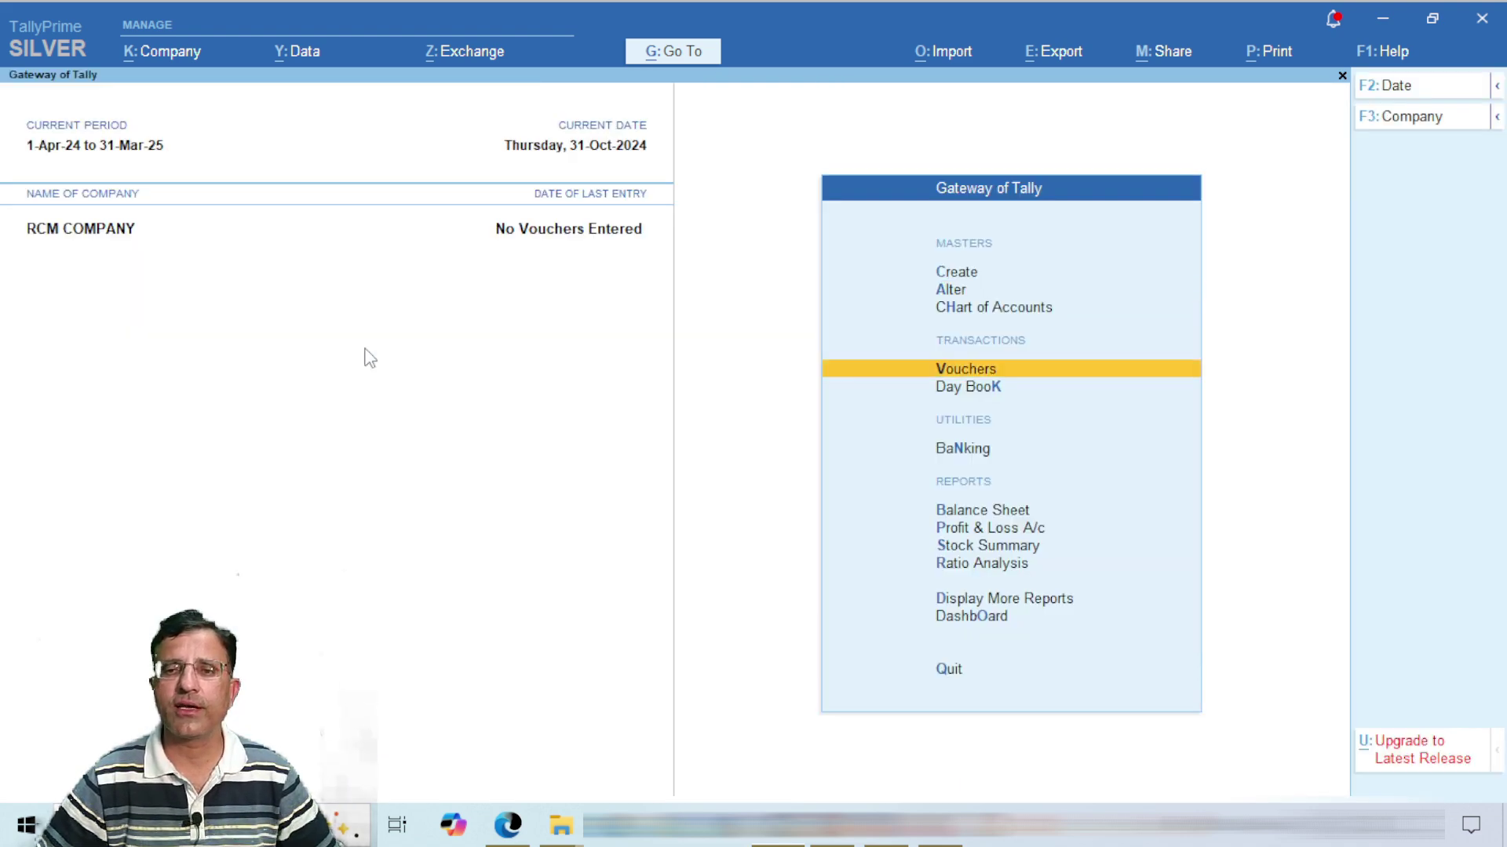
key("Return")
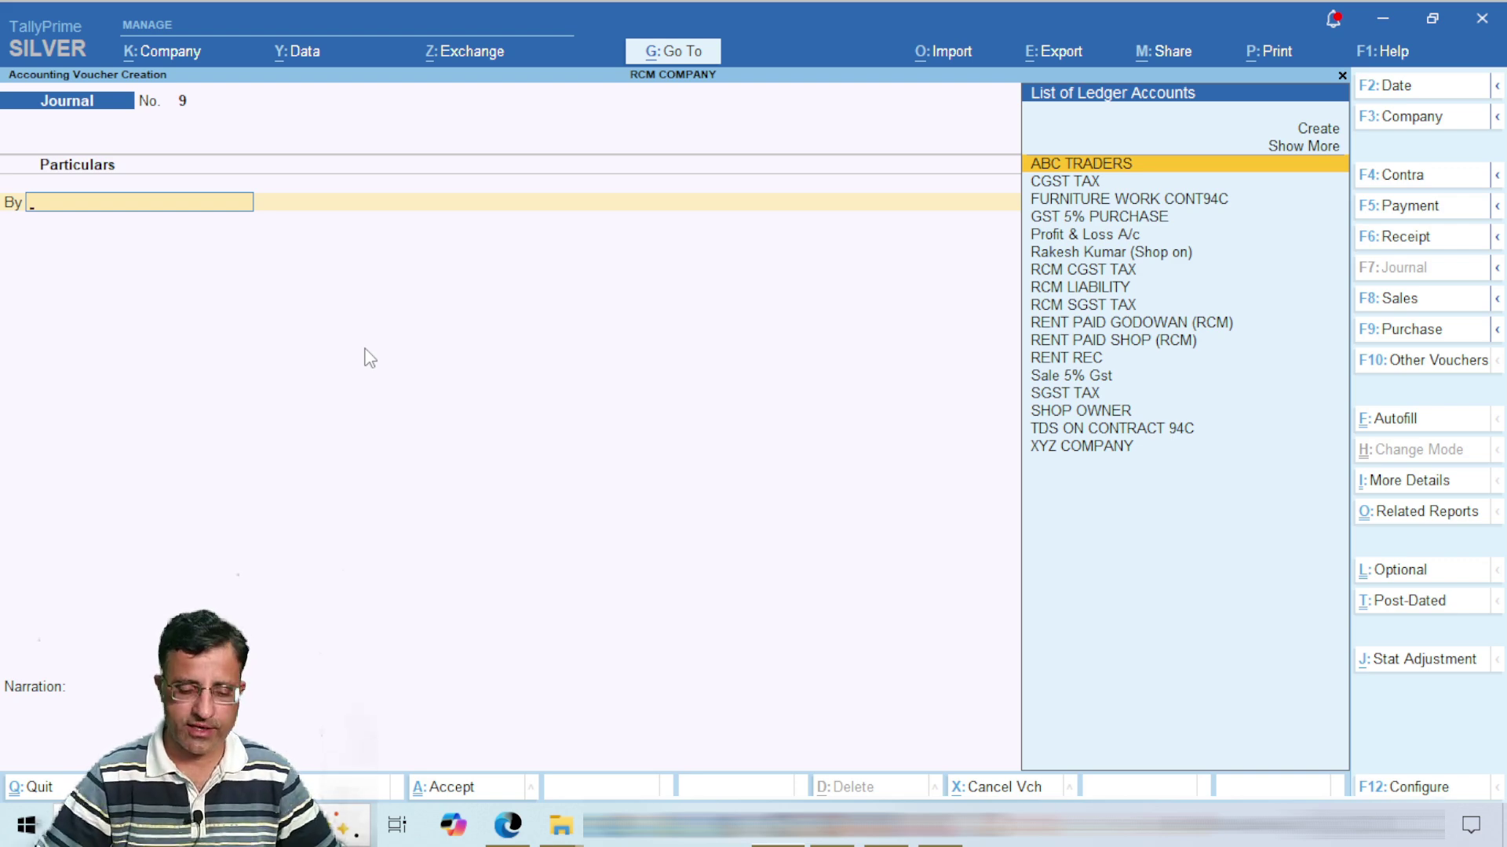
Step: Debit FURNITURE WORK CONT94C 25,000 and credit ABC TRADERS 25,000.00 in Journal No. 9
type("E")
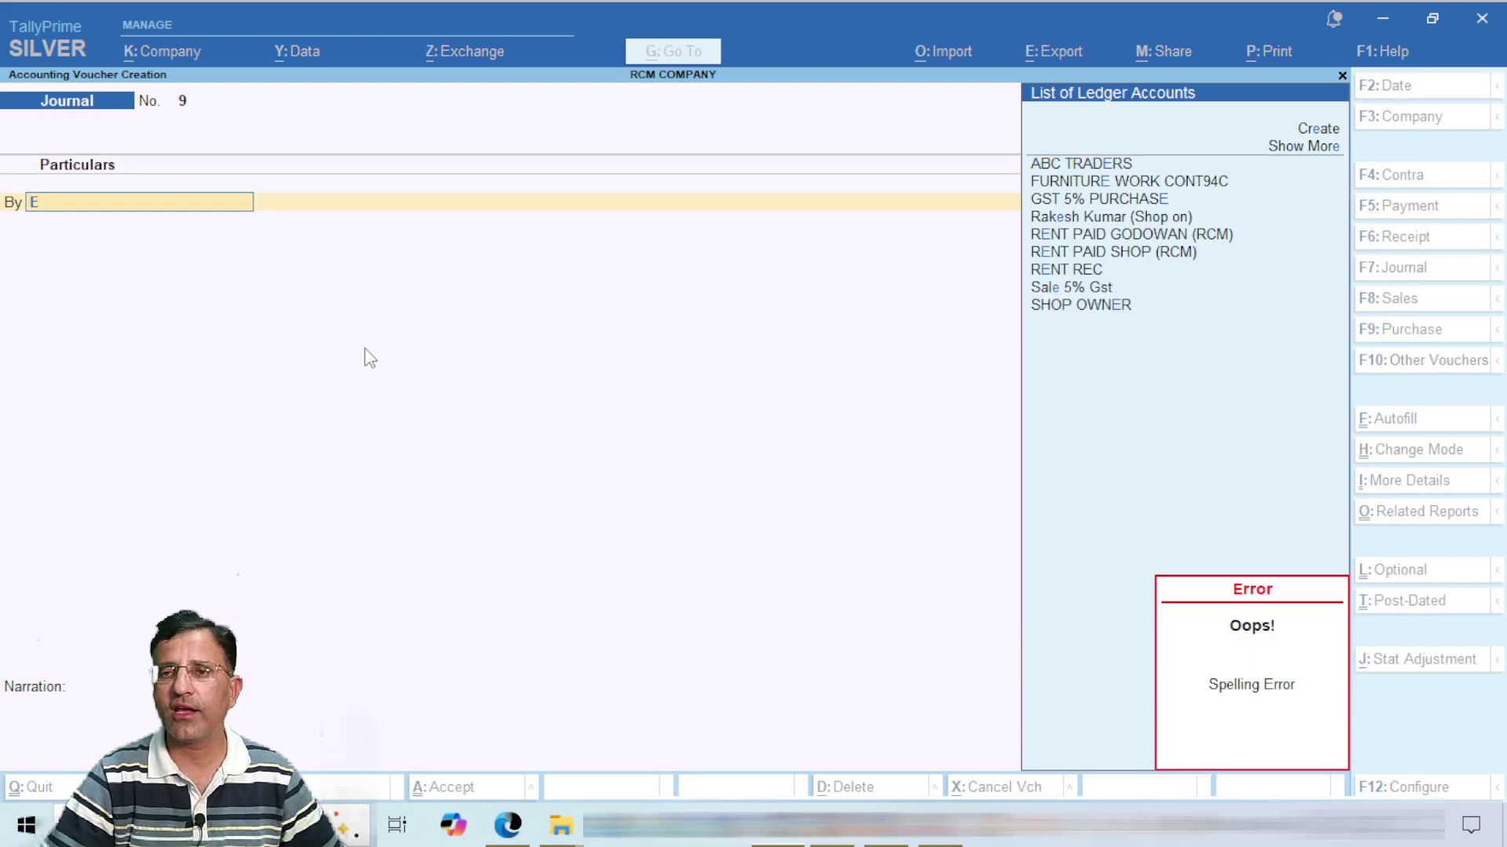
key("Down")
key("Down")
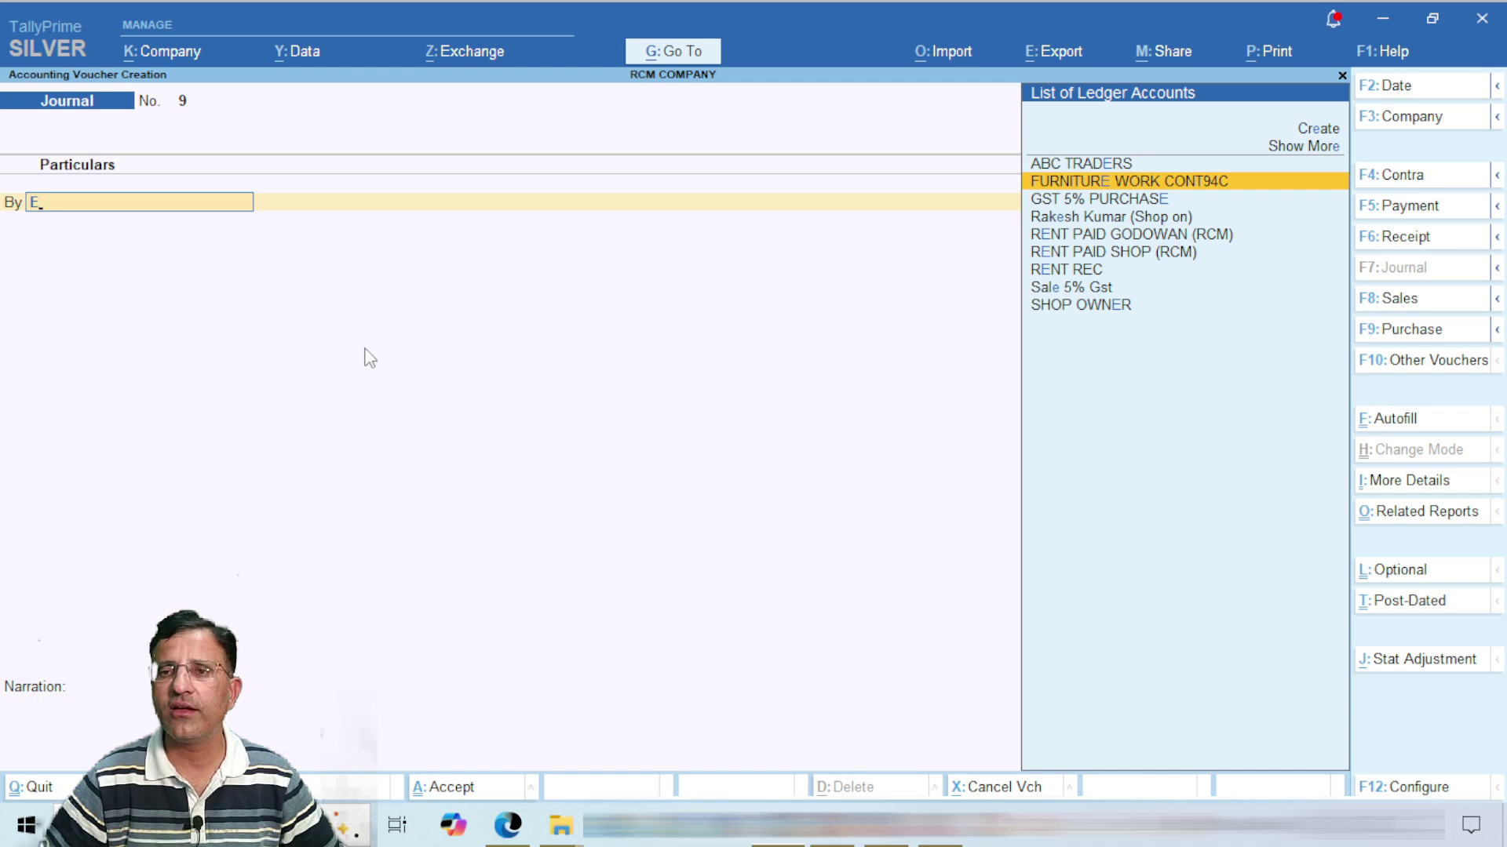
key("Return")
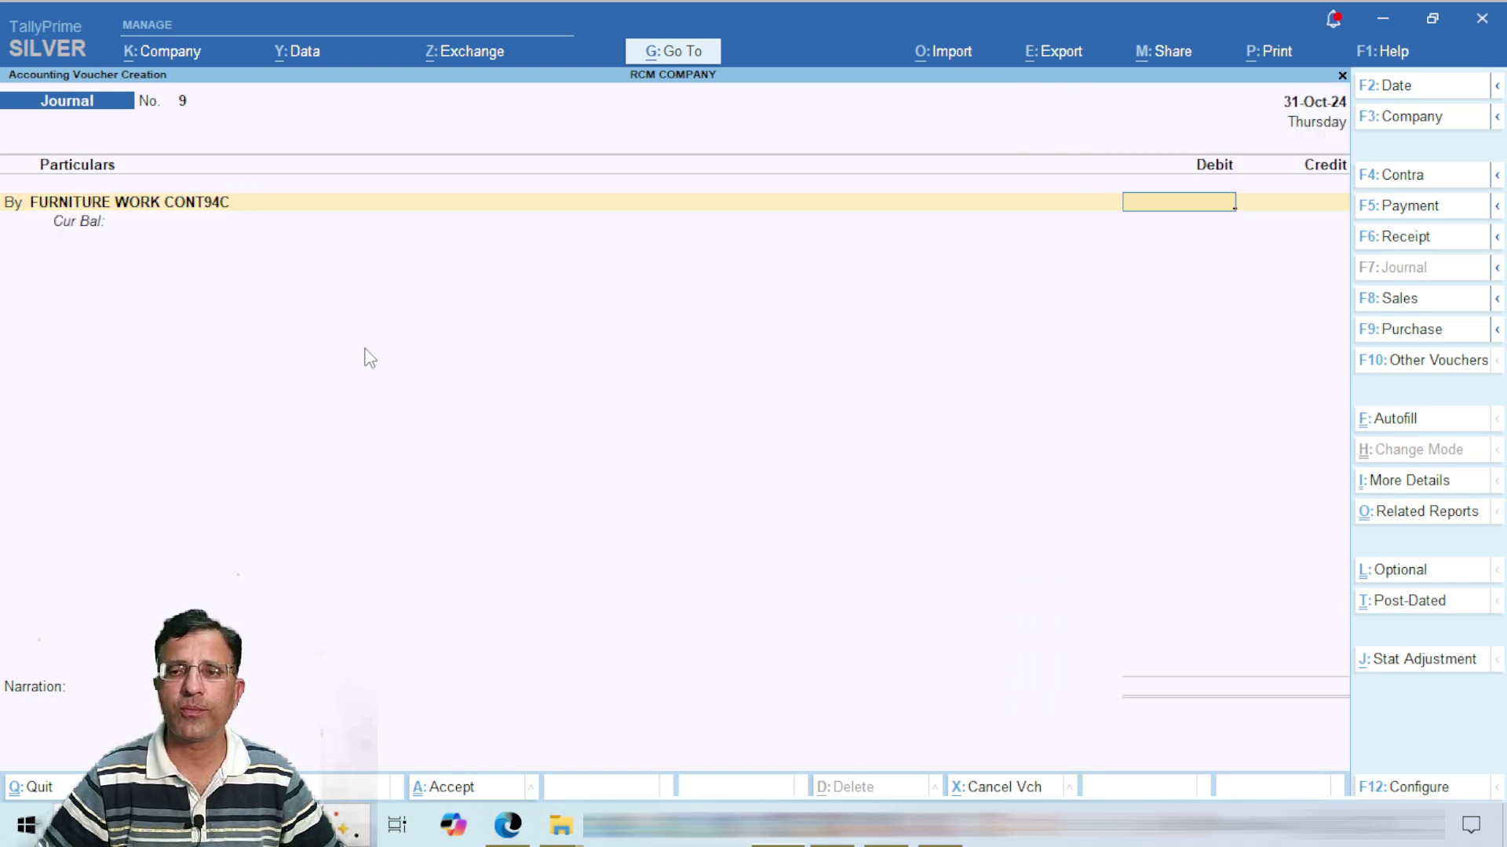
type("25000")
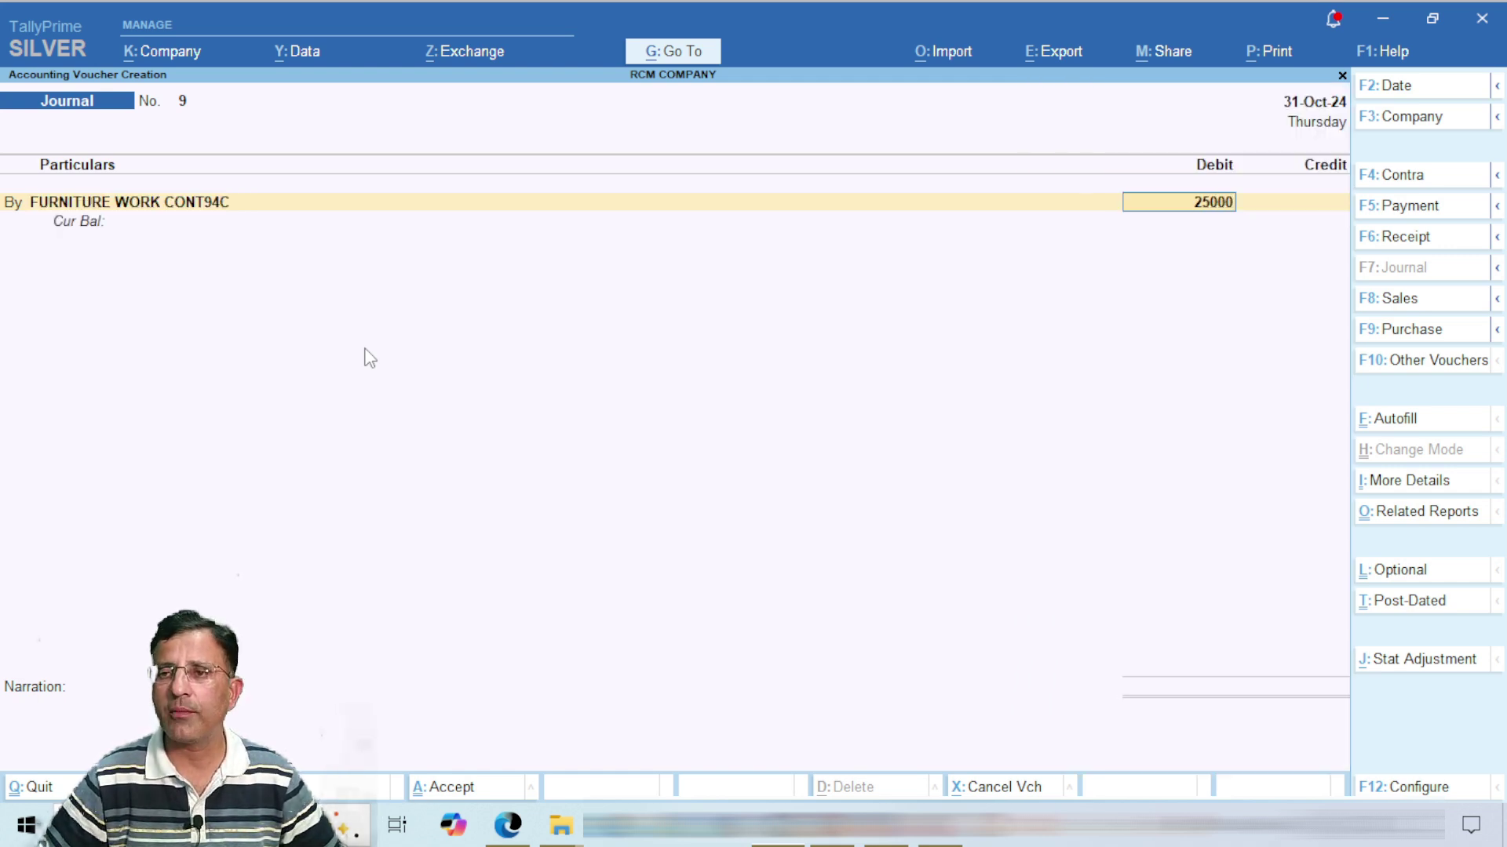
key("Return")
type("A")
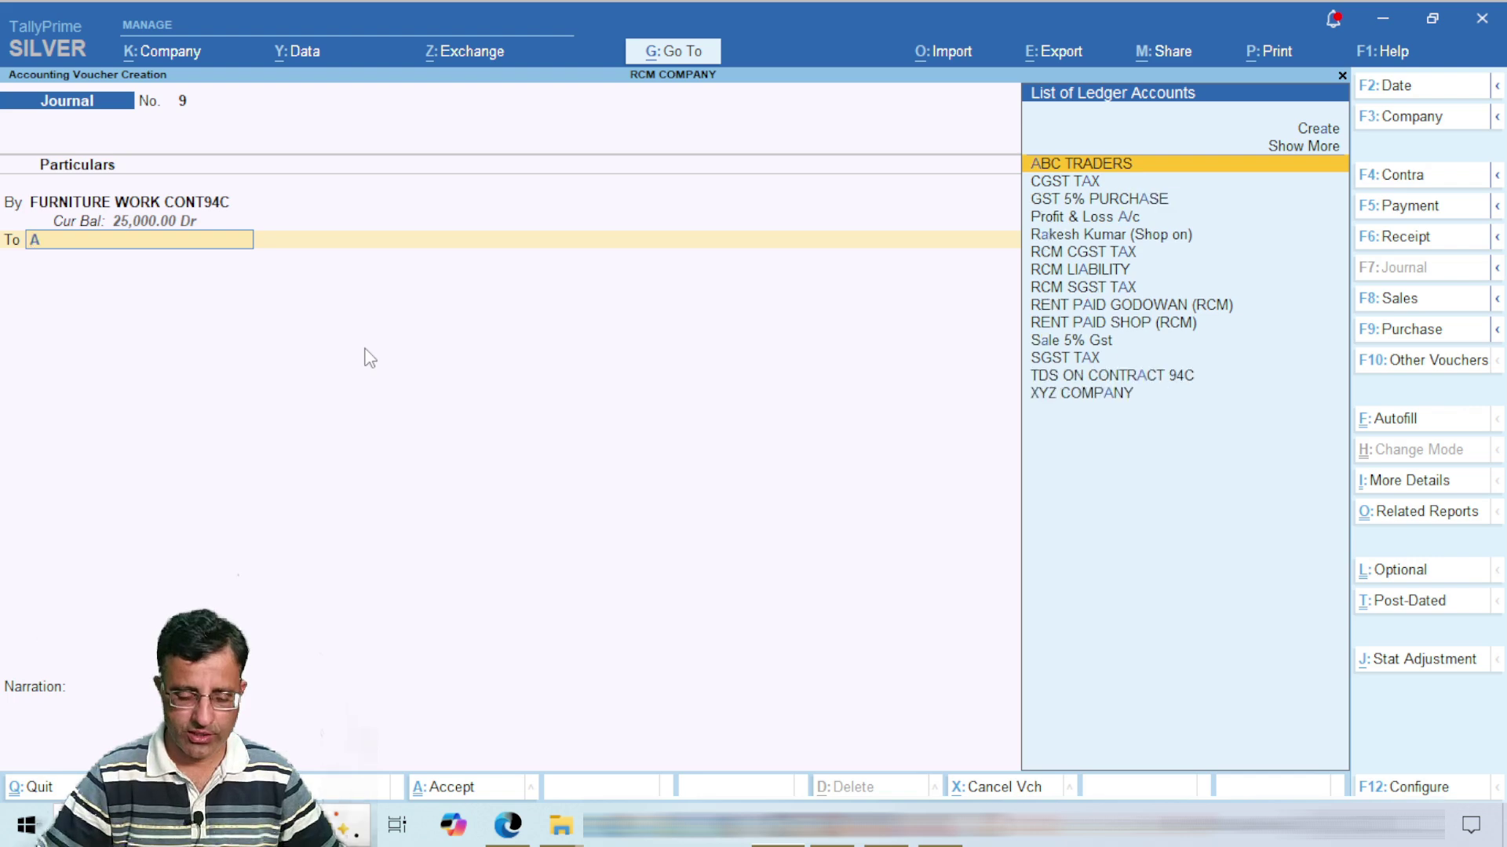
type("BC")
key("Return")
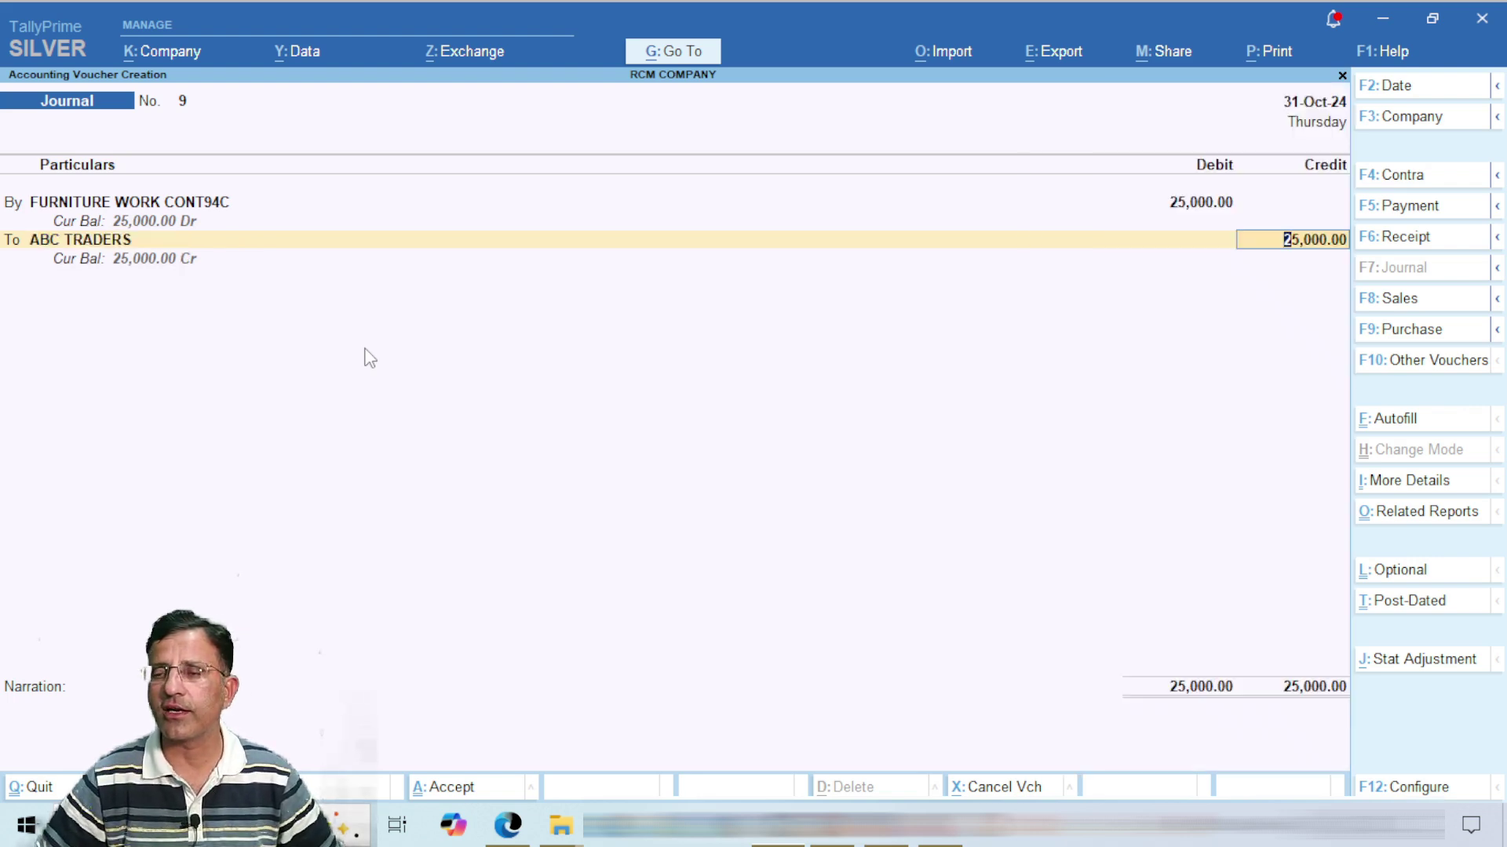
key("ctrl")
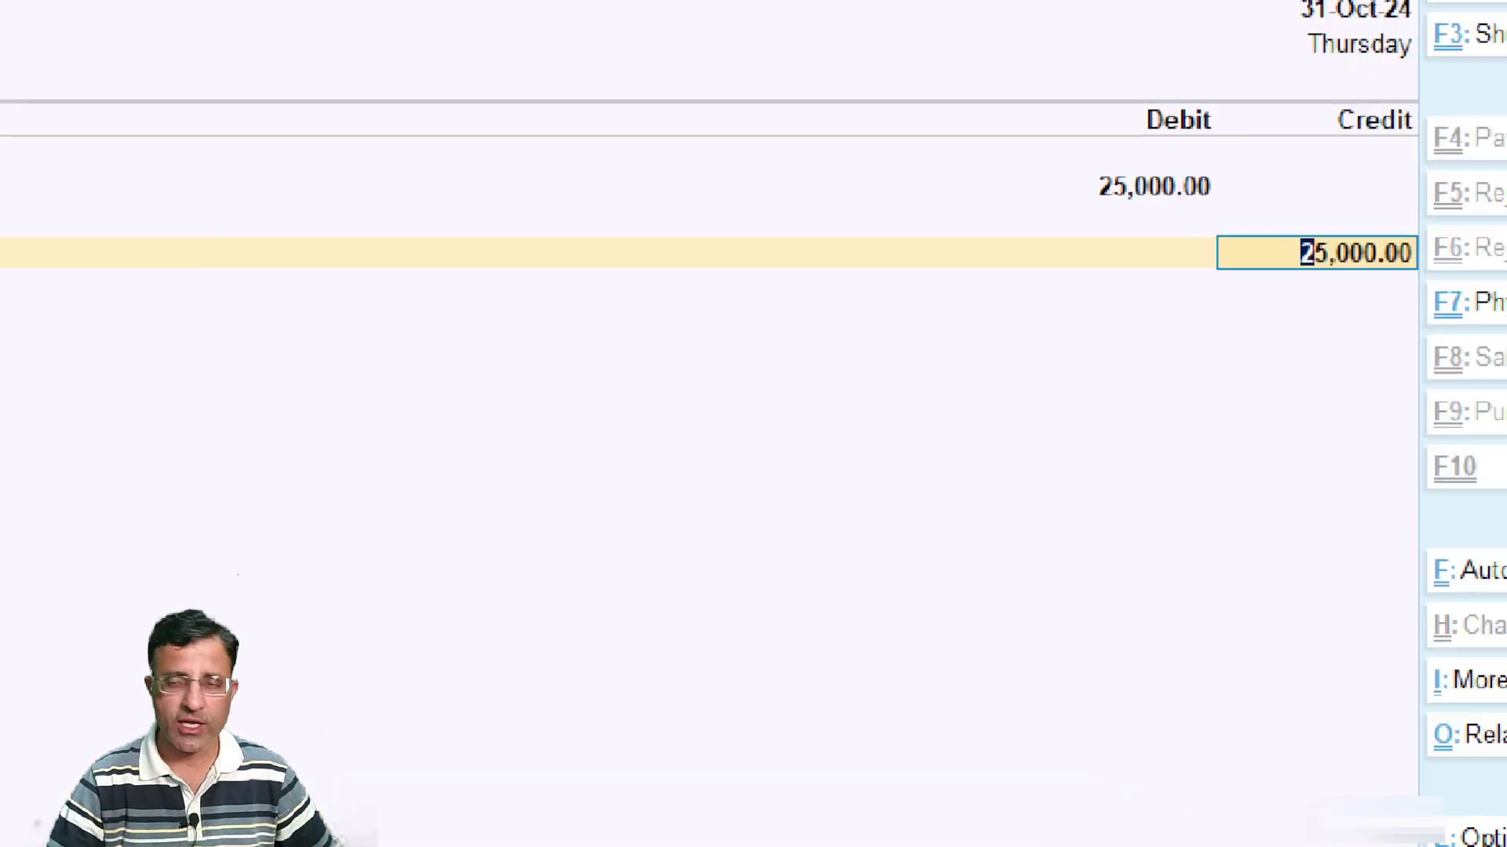
mouse_move(1056, 155)
left_mouse_down()
mouse_move(1182, 202)
mouse_move(1083, 183)
mouse_move(1321, 270)
left_mouse_up()
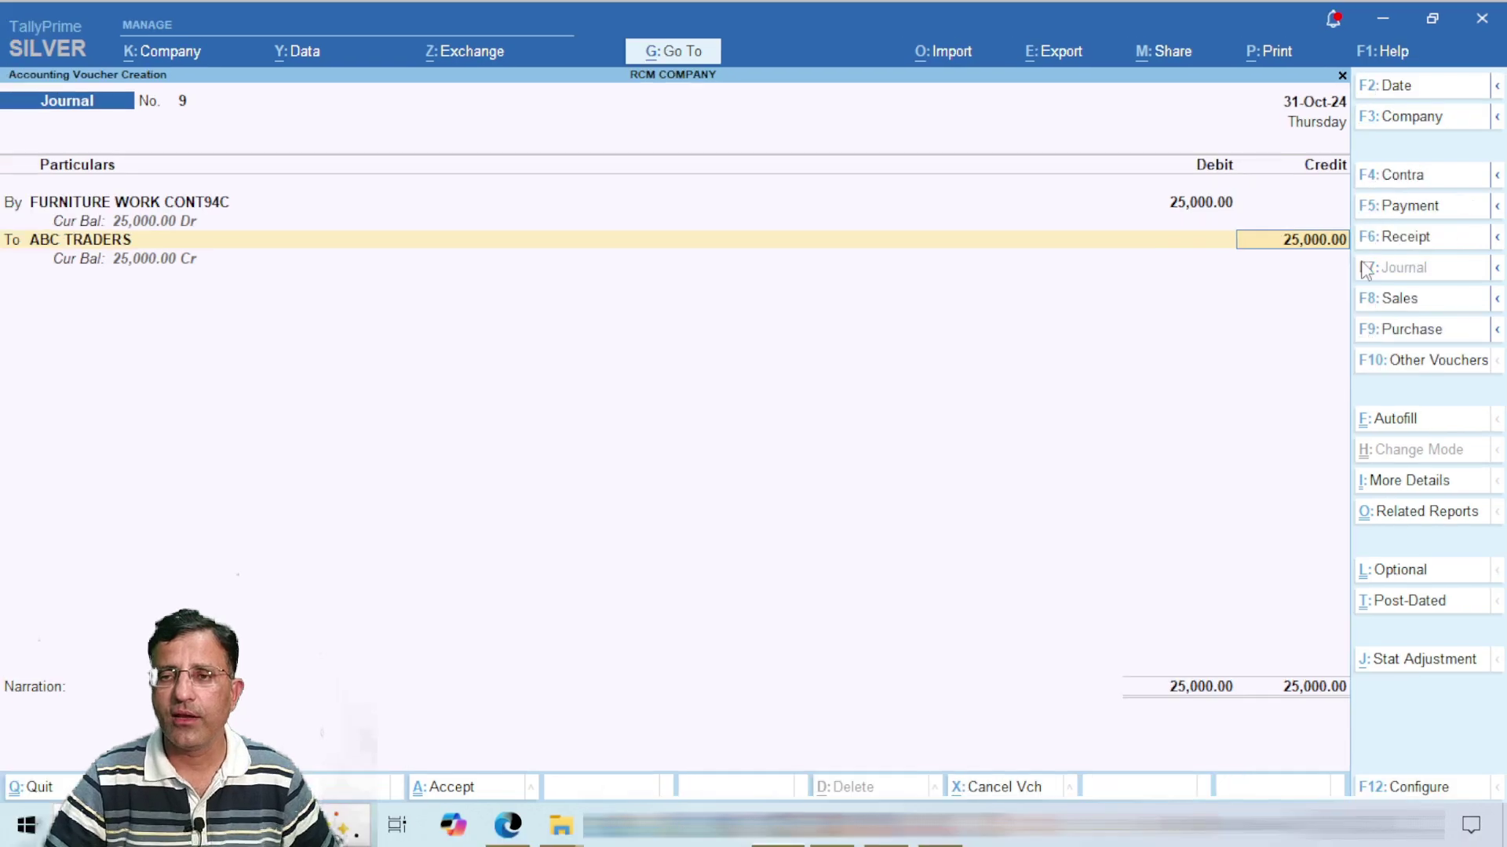
Step: Discard the unsaved journal voucher and start a fresh one
key("Escape")
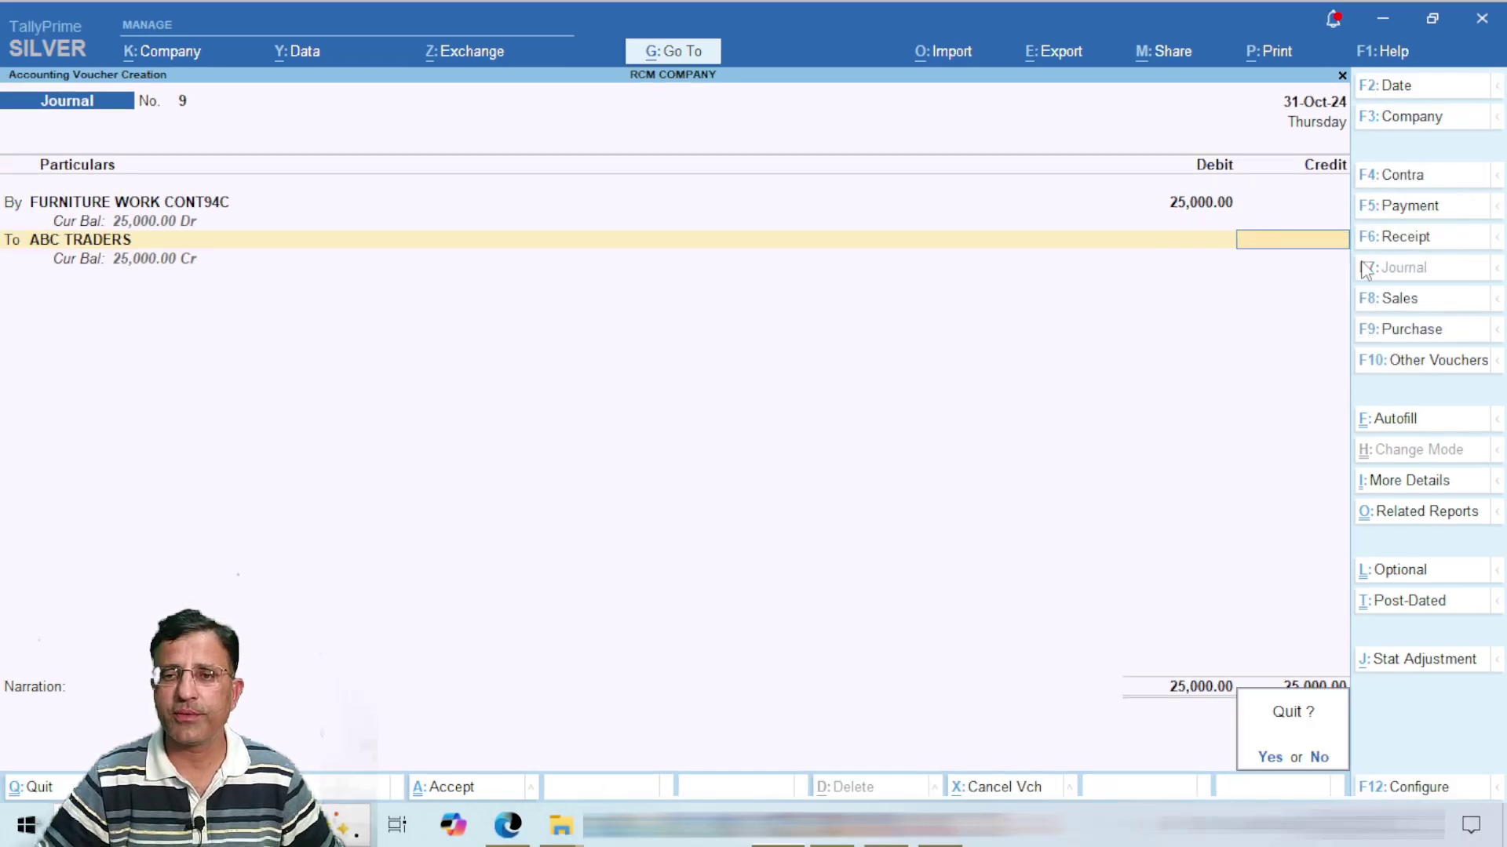
key("y")
key("Return")
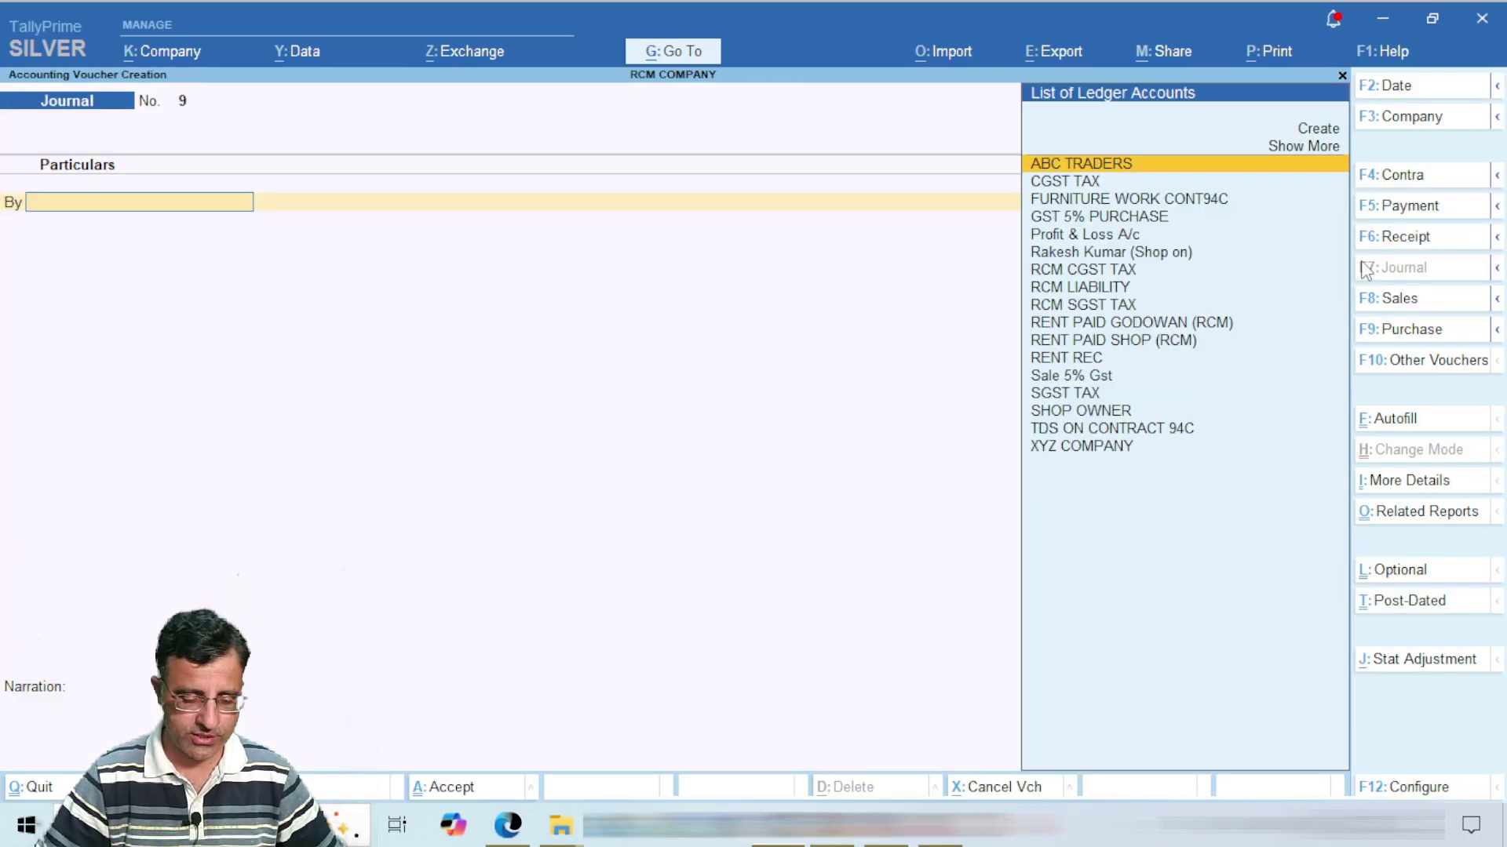
Step: Debit FURNITURE WORK CONT94C 35,000 and credit ABC TRADERS, which shows 34,650 net of TDS
type("fu")
key("Return")
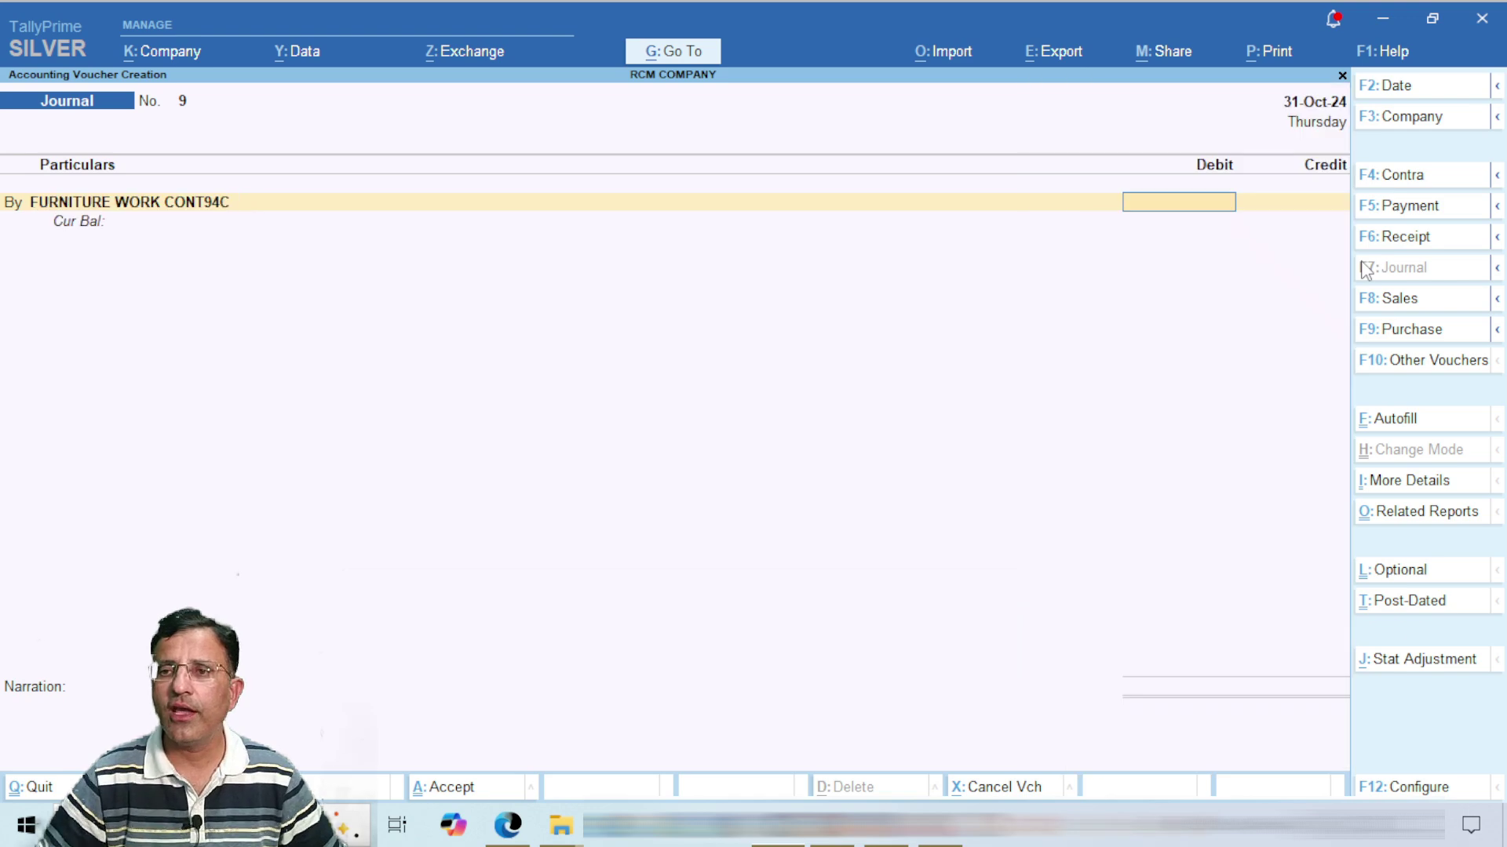
type("35000")
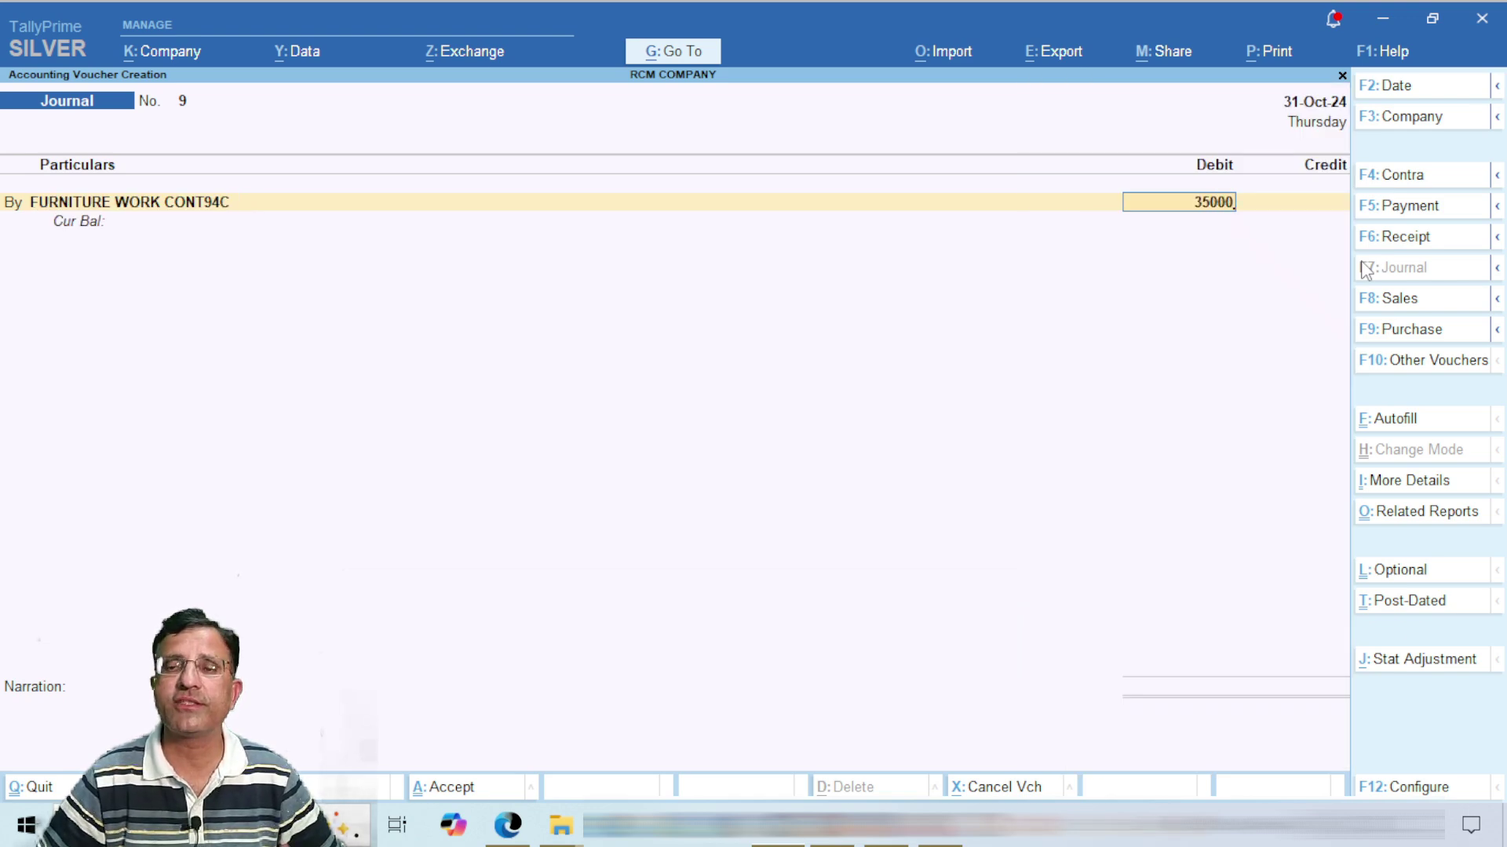
key("Return")
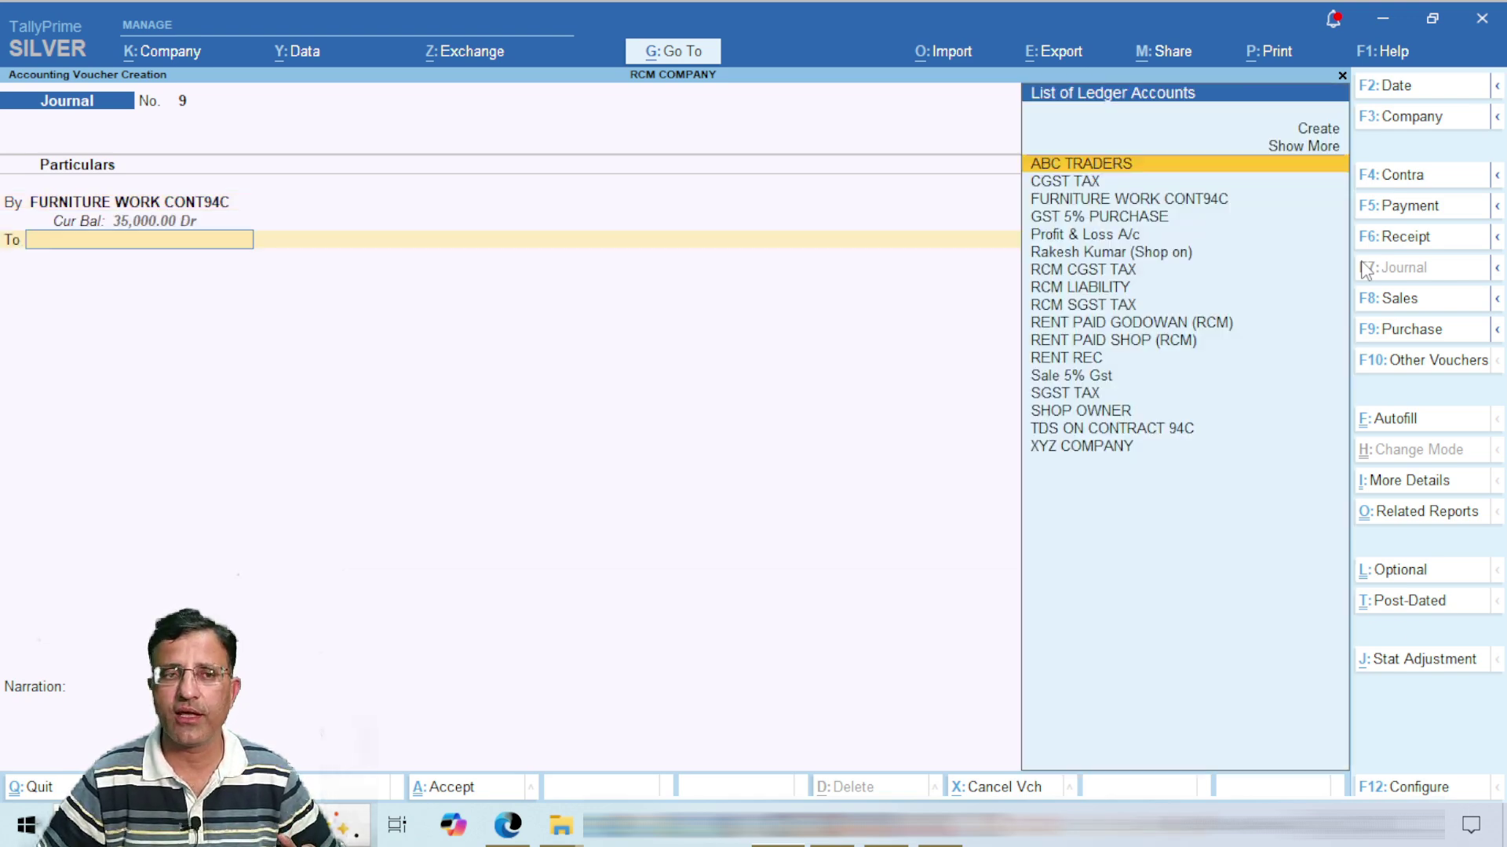
type("ABC")
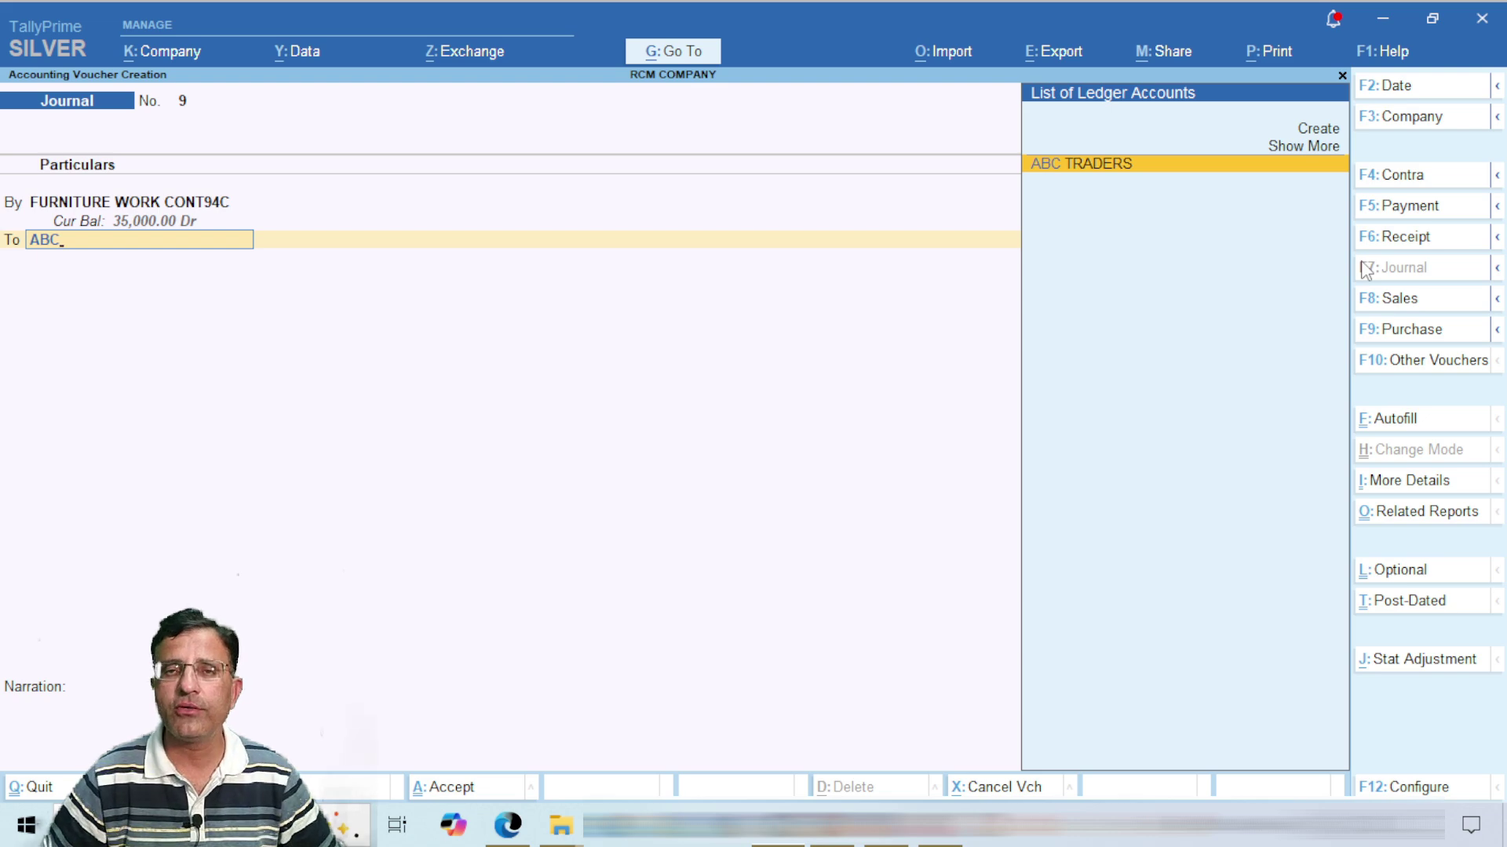
key("Return")
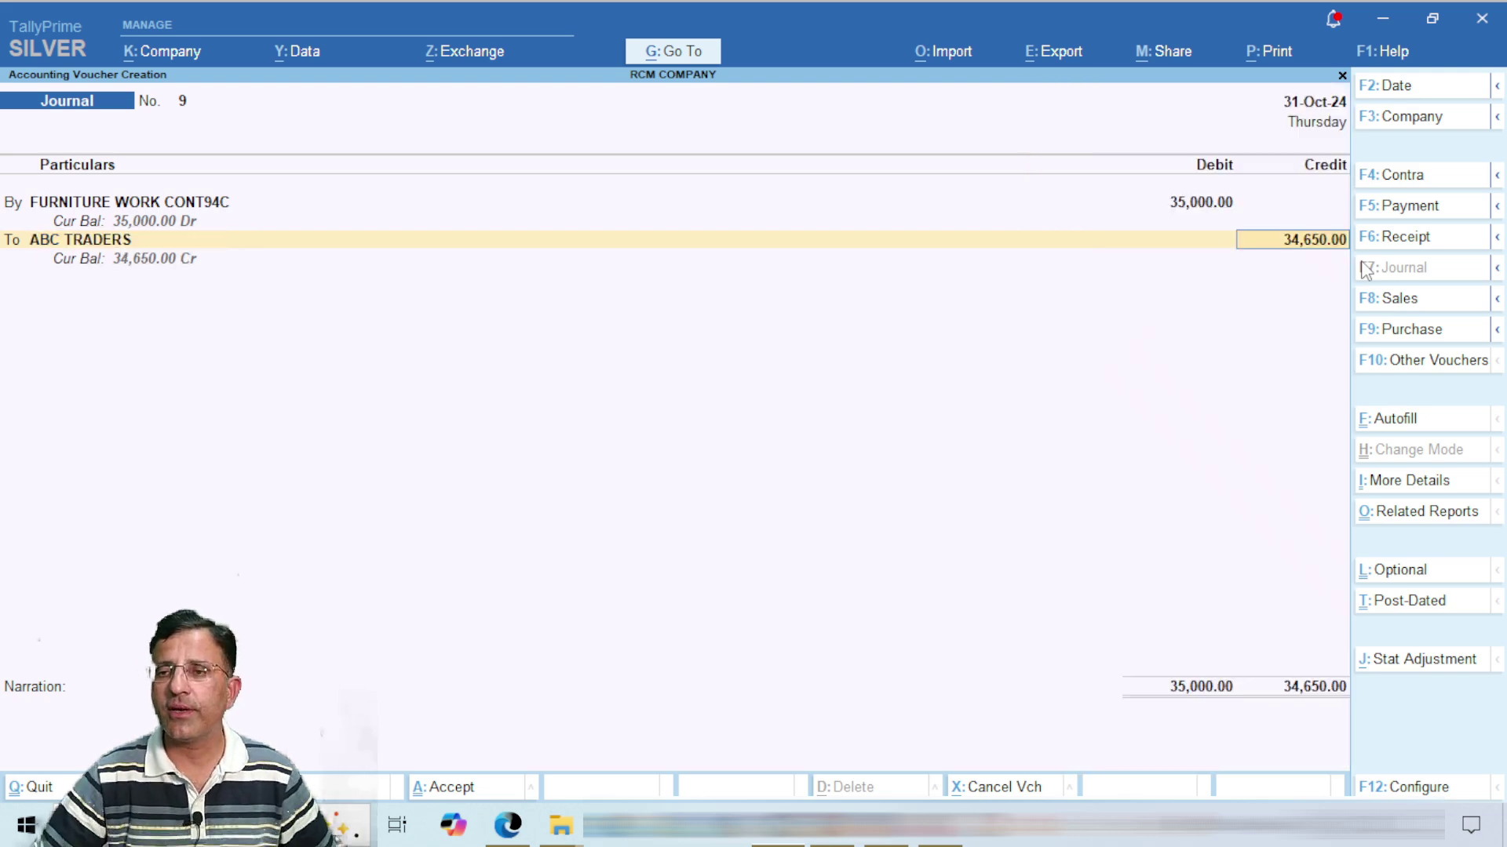
key("ctrl")
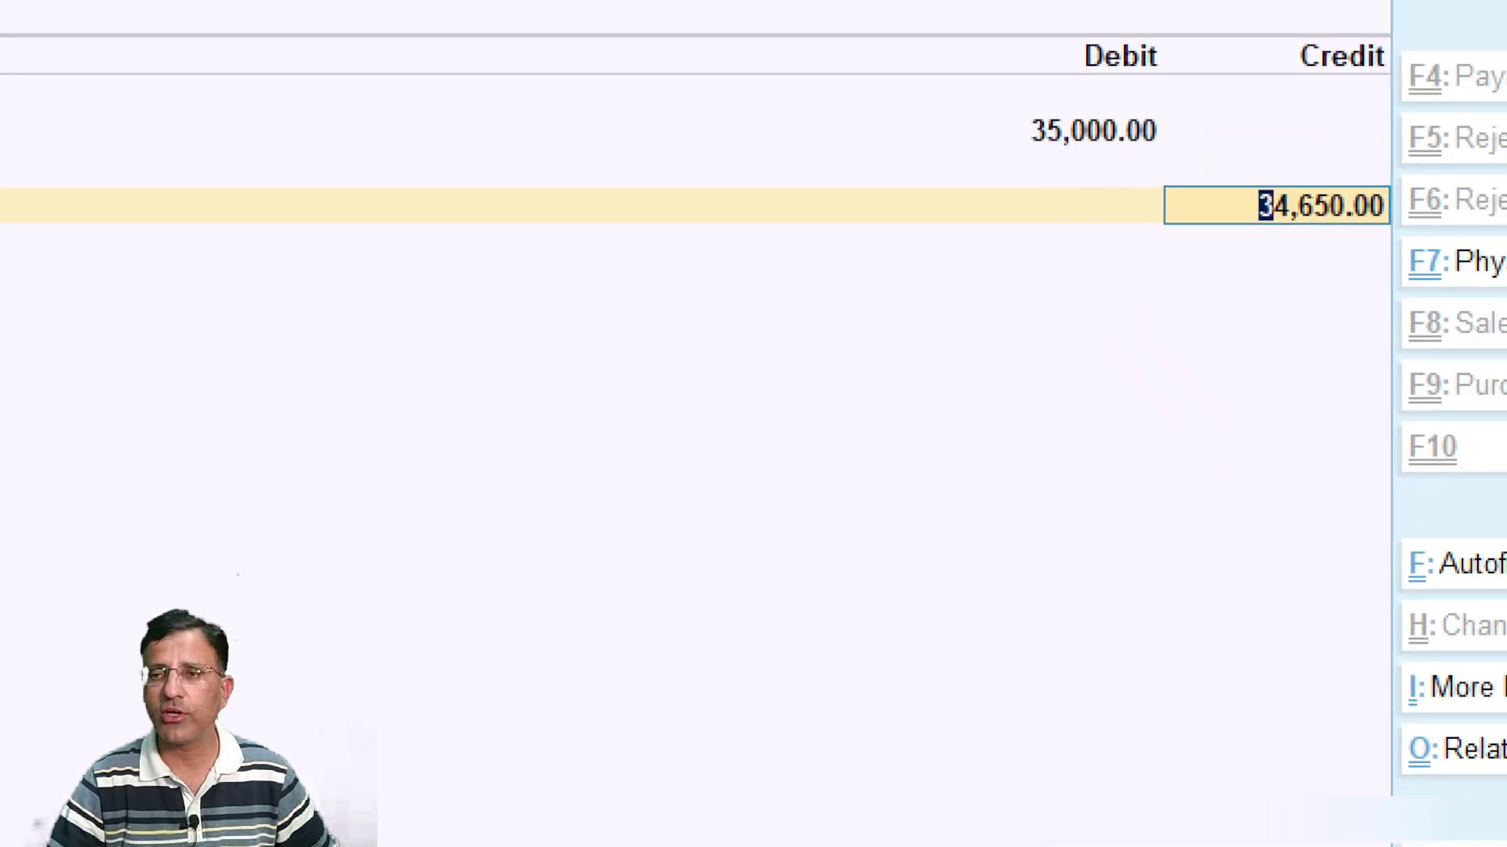
mouse_move(1228, 166)
left_mouse_down()
mouse_move(1370, 235)
mouse_move(1418, 239)
left_mouse_up()
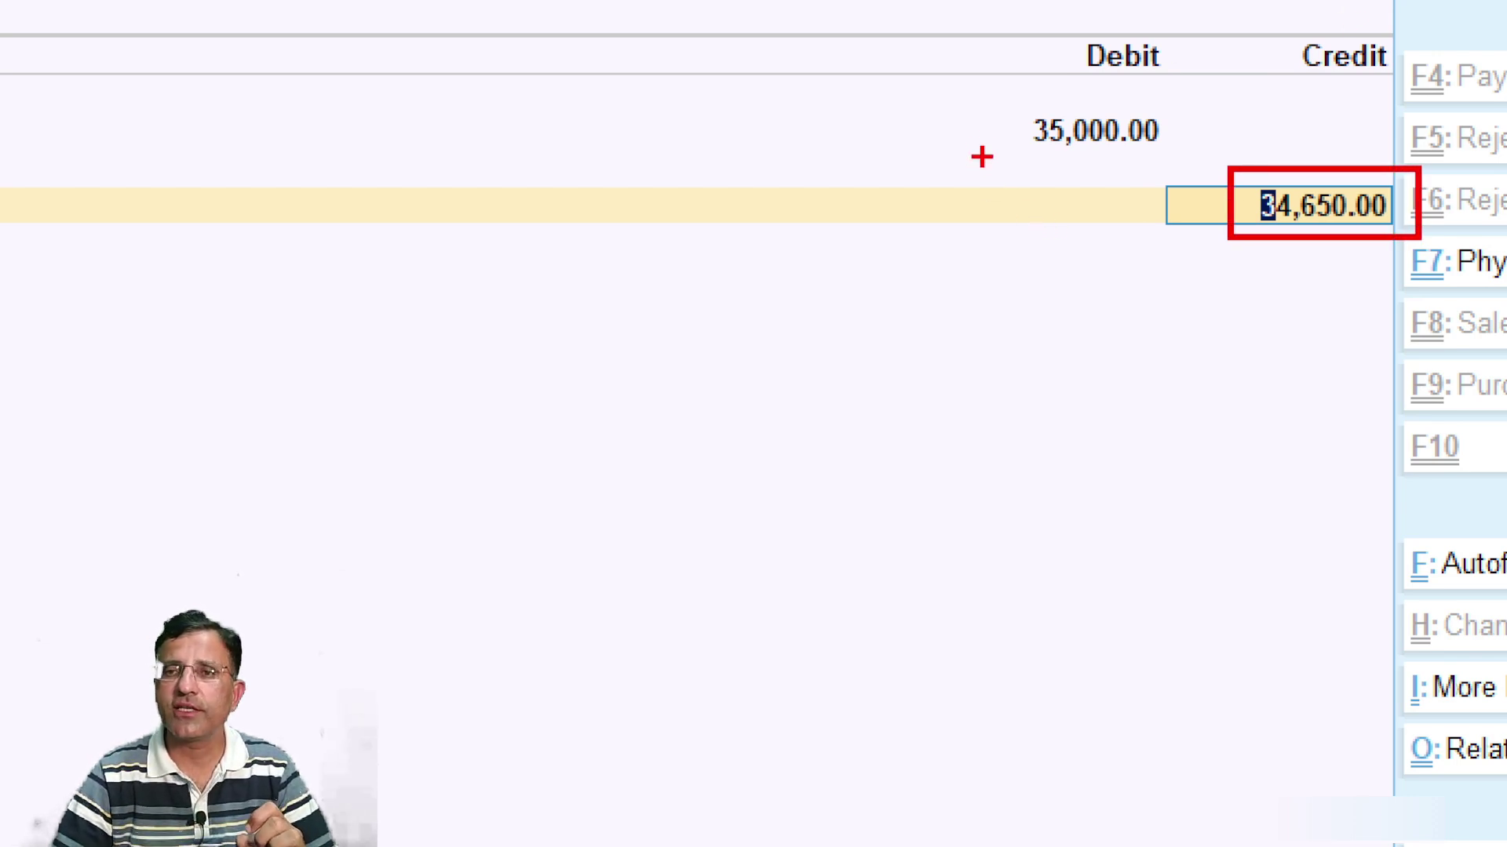
mouse_move(999, 103)
left_mouse_down()
mouse_move(1118, 157)
mouse_move(1068, 110)
mouse_move(1008, 104)
left_mouse_up()
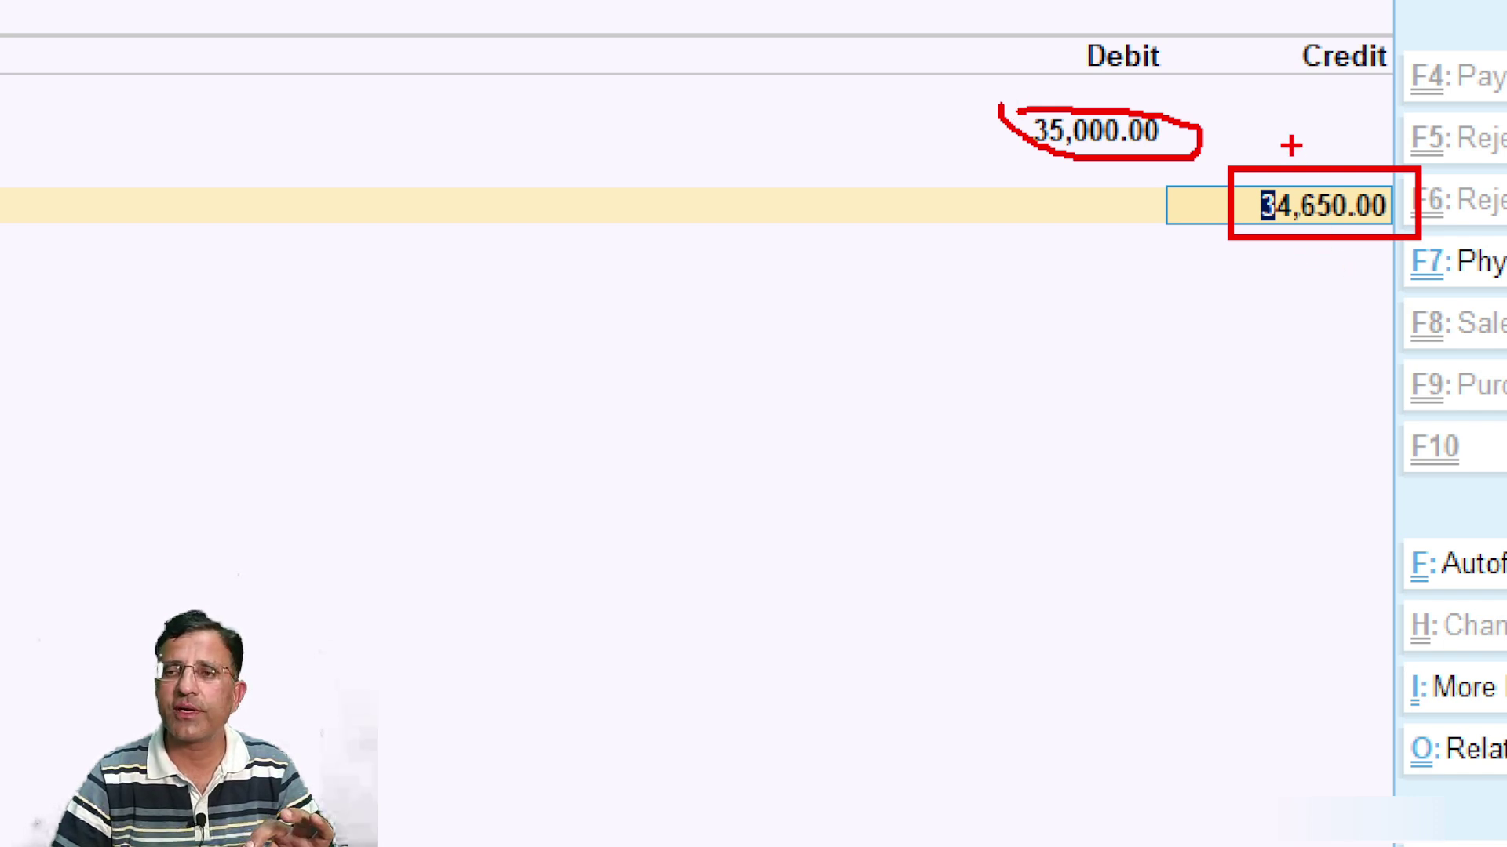
left_click_drag(1290, 145, 1374, 116)
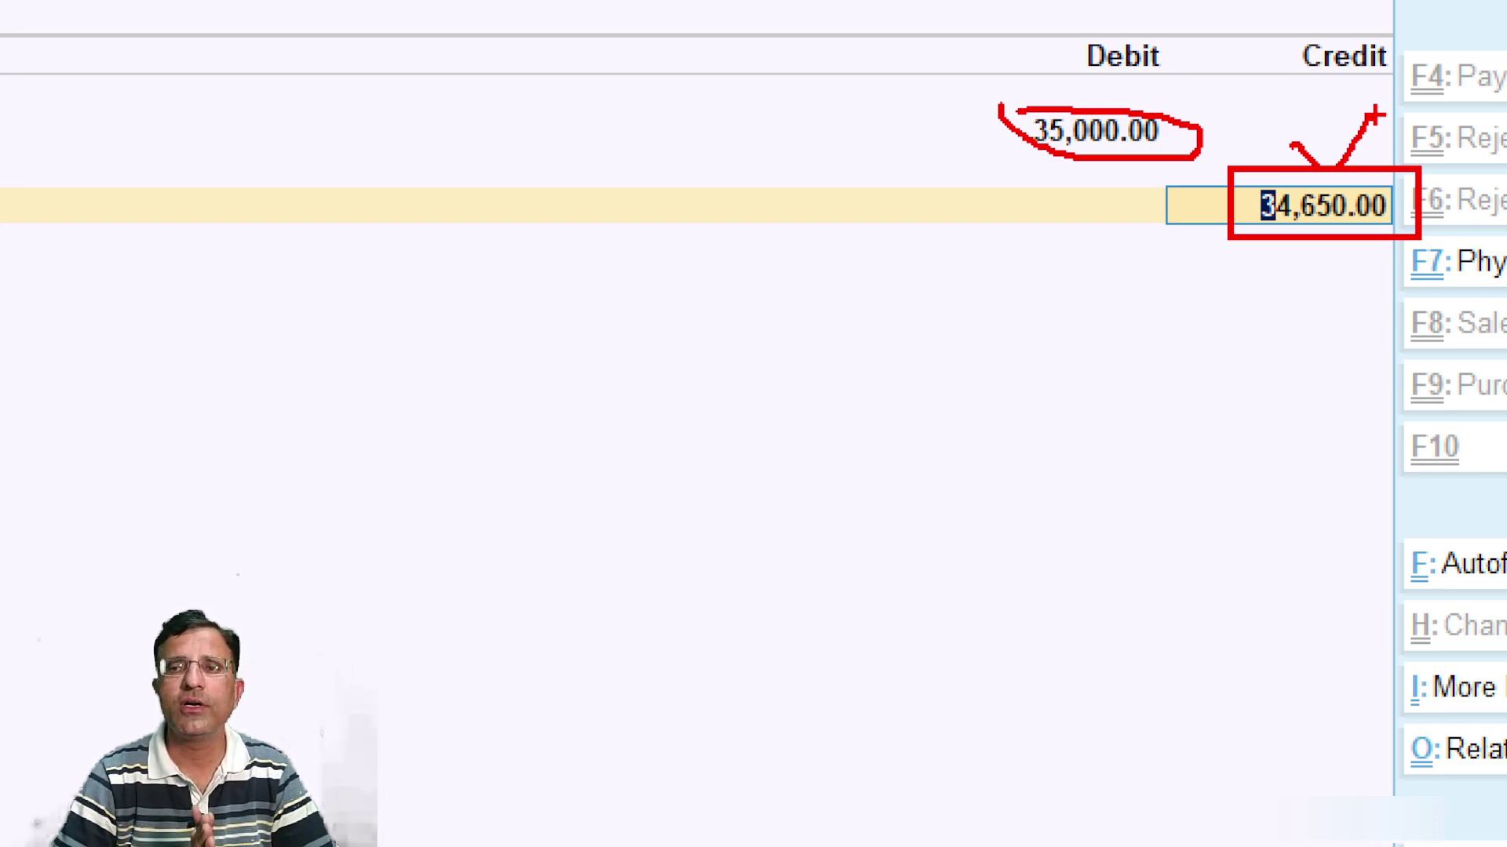
Step: Tag the ABC TRADERS credit as New Ref 9 for 34,650.00 Cr and close bill-wise details
key("Return")
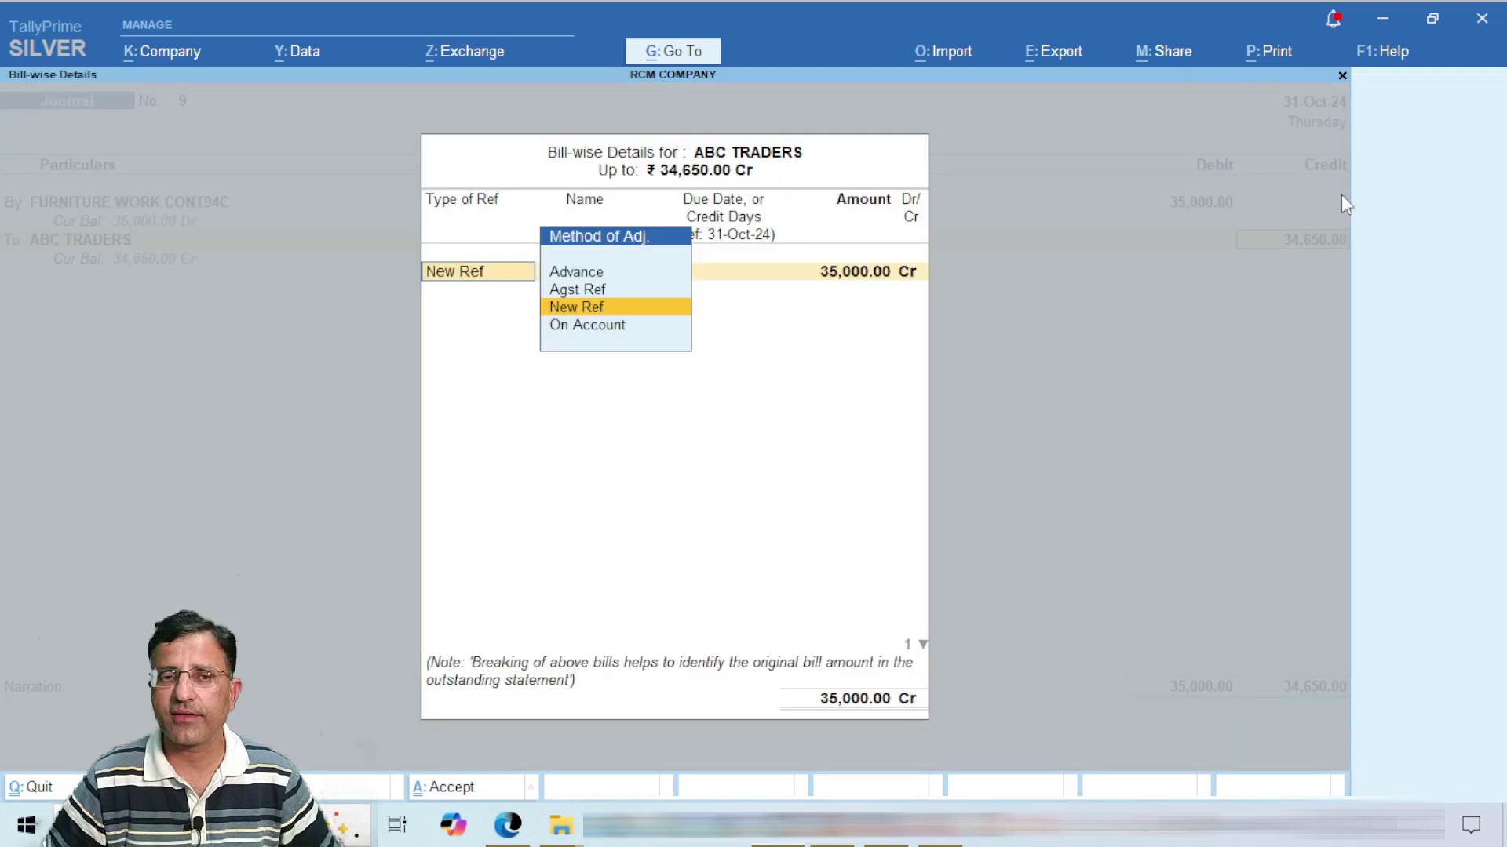
key("Return")
key("Return")
key("Return")
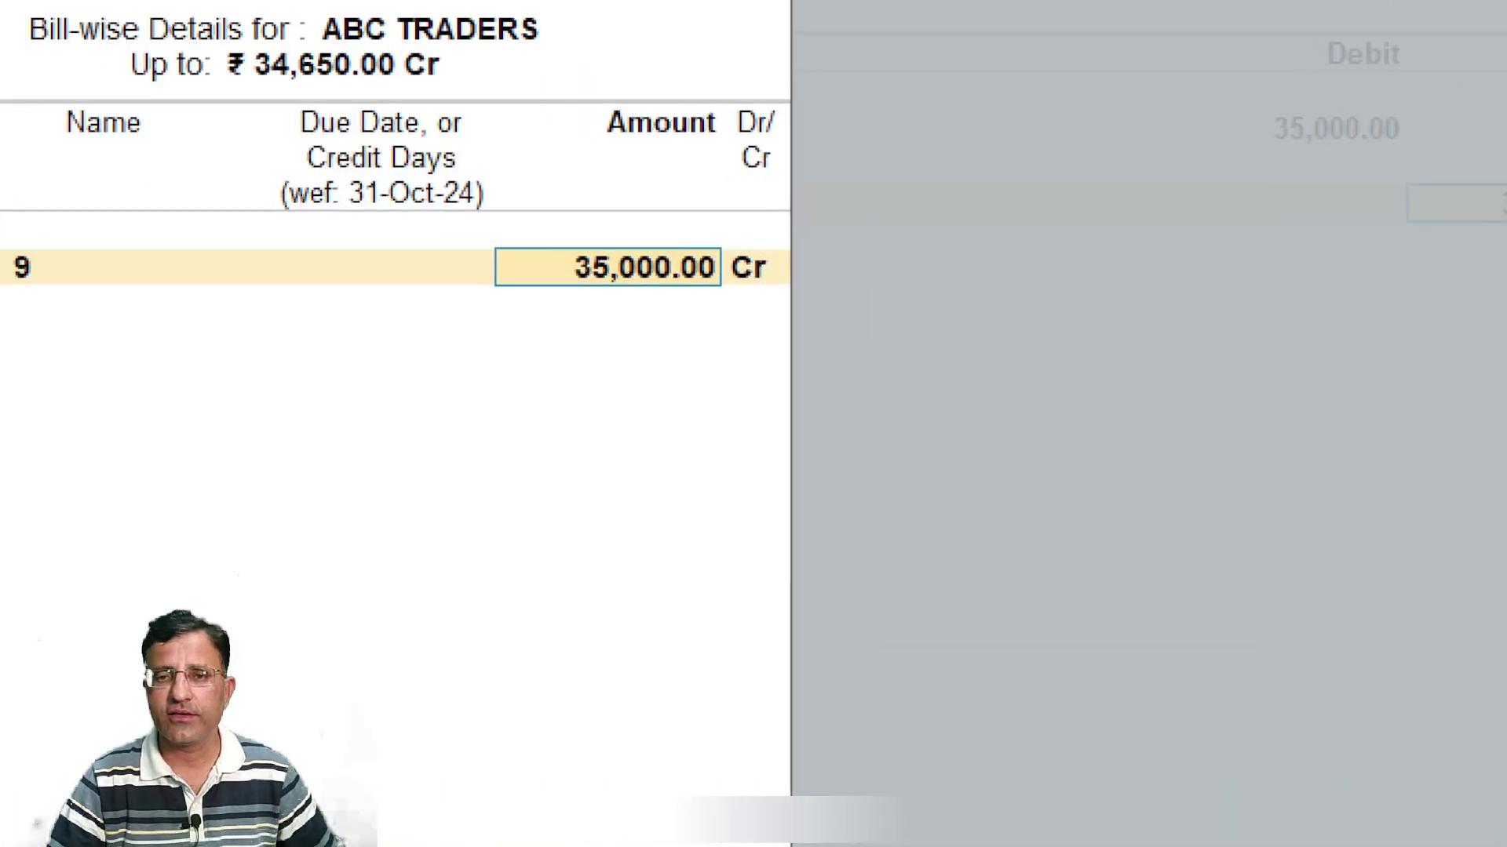
mouse_move(1306, 139)
left_mouse_down()
mouse_move(1443, 218)
mouse_move(1491, 221)
left_mouse_up()
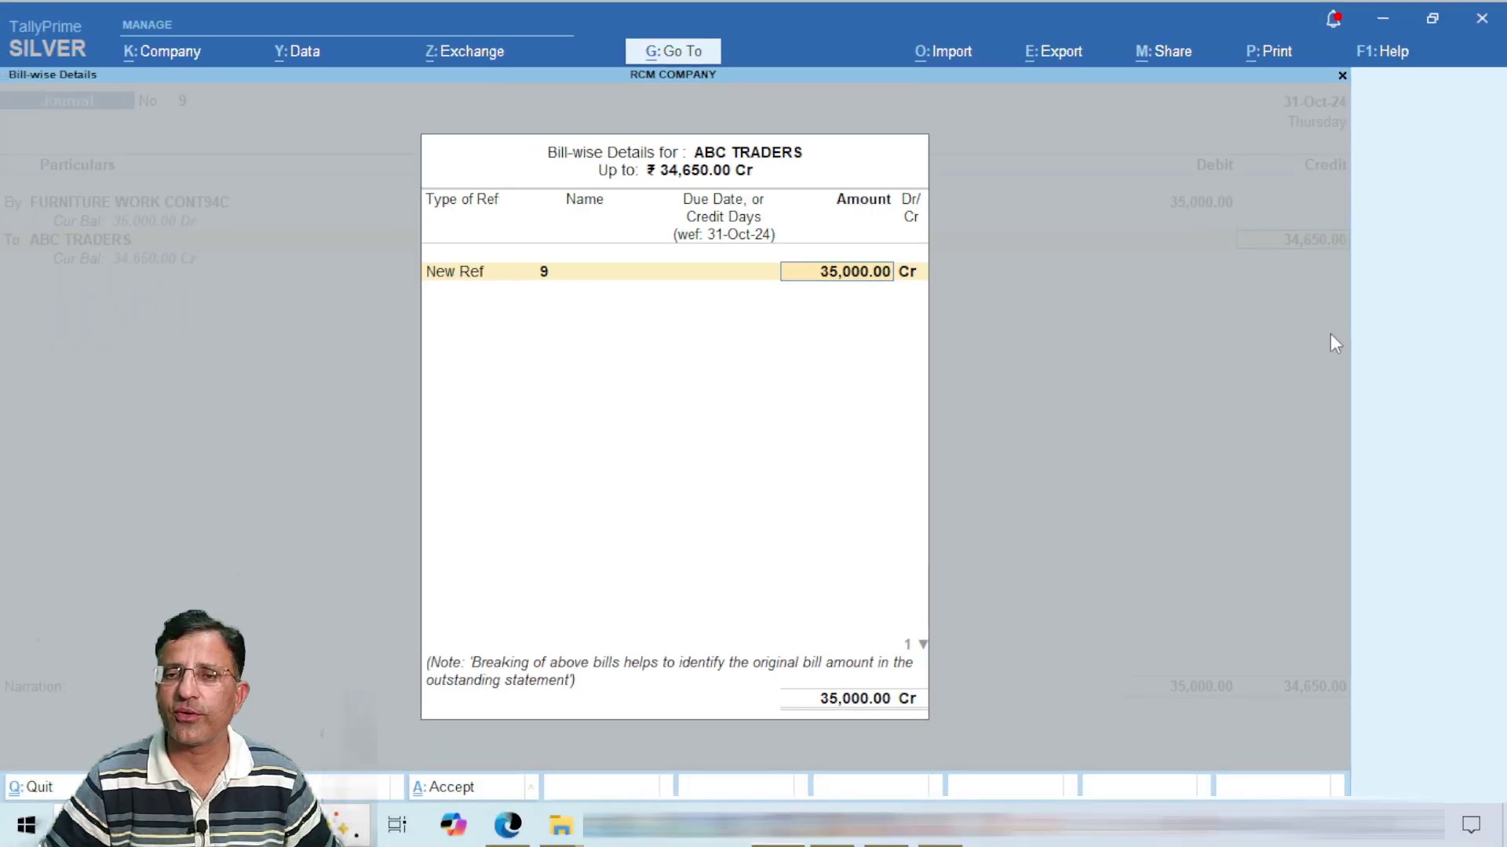
type("36")
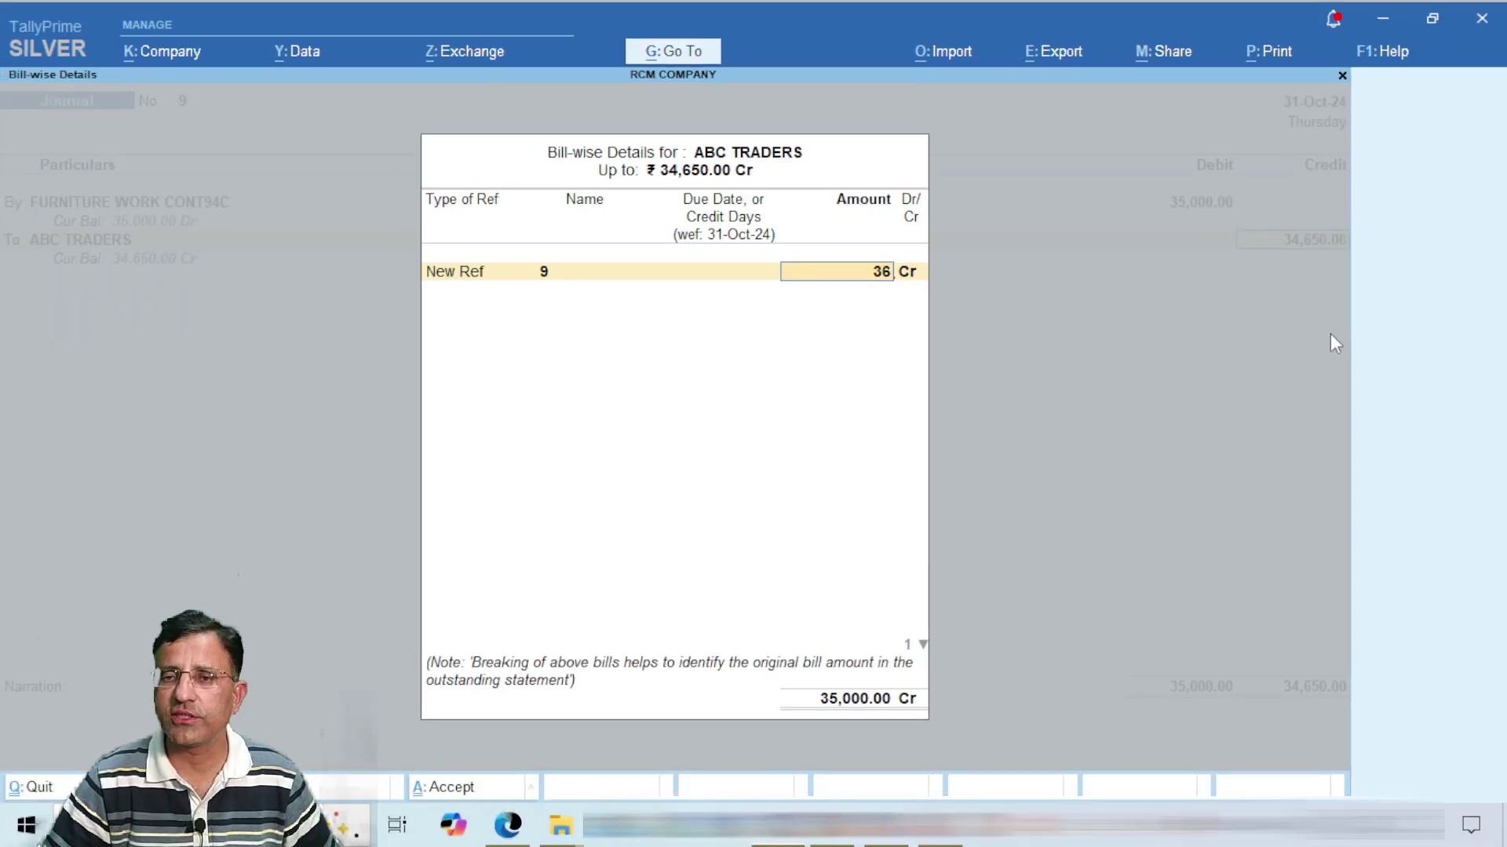
key("BackSpace")
type("4650")
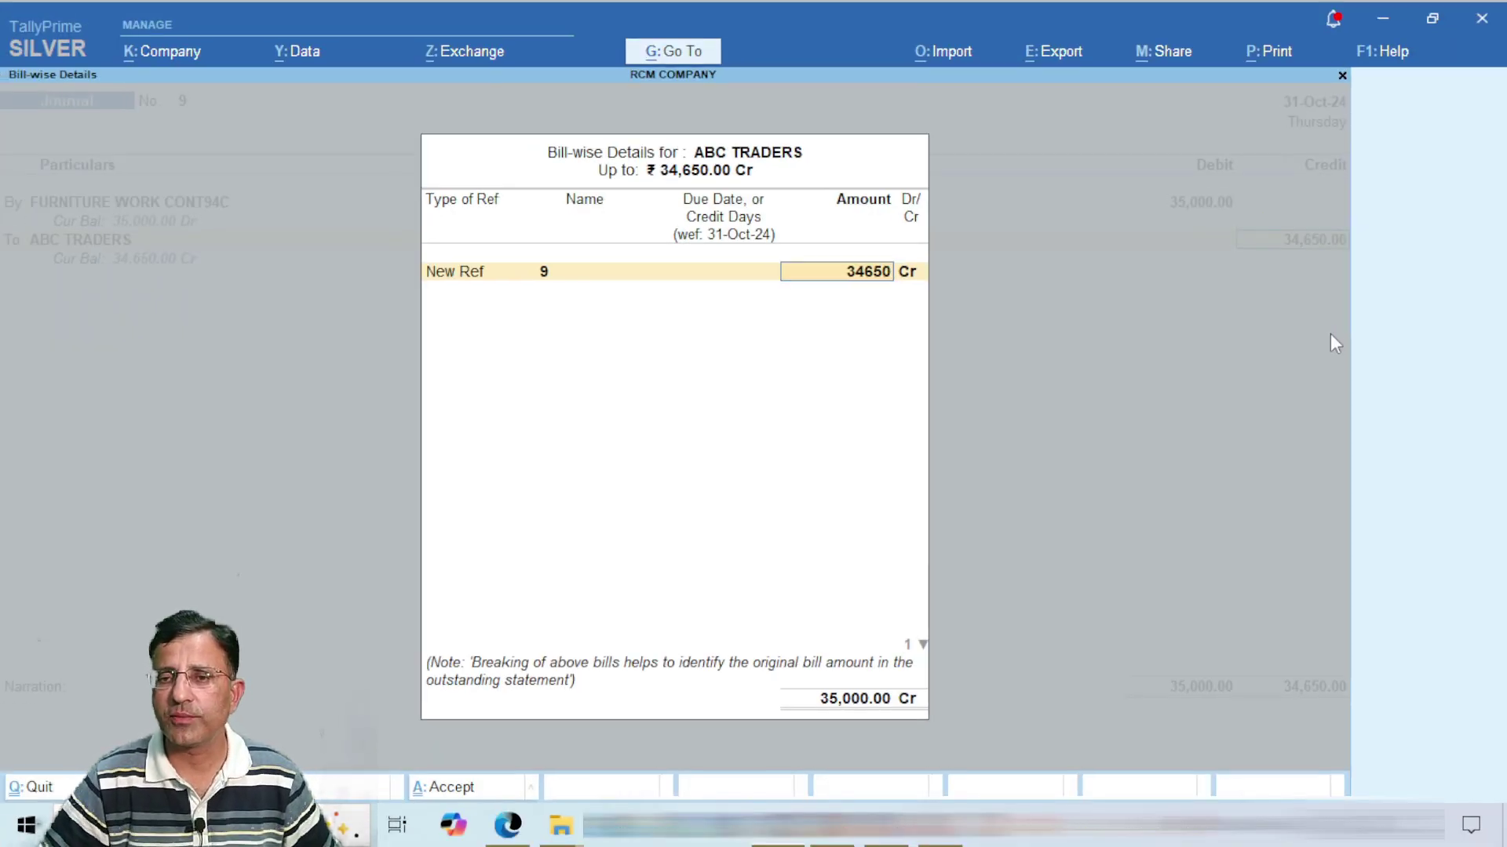
key("Return")
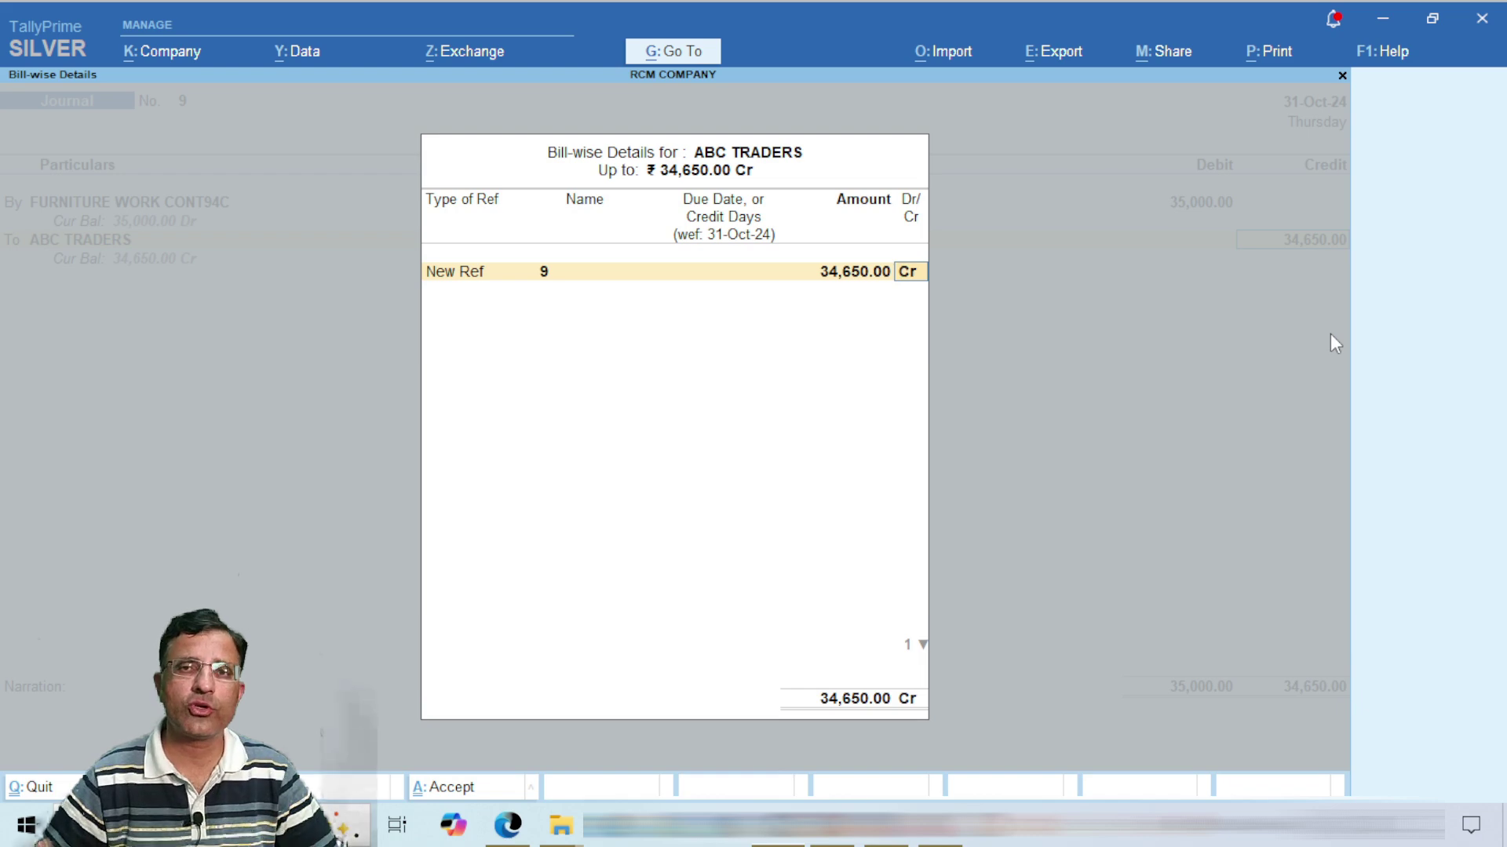
key("Return")
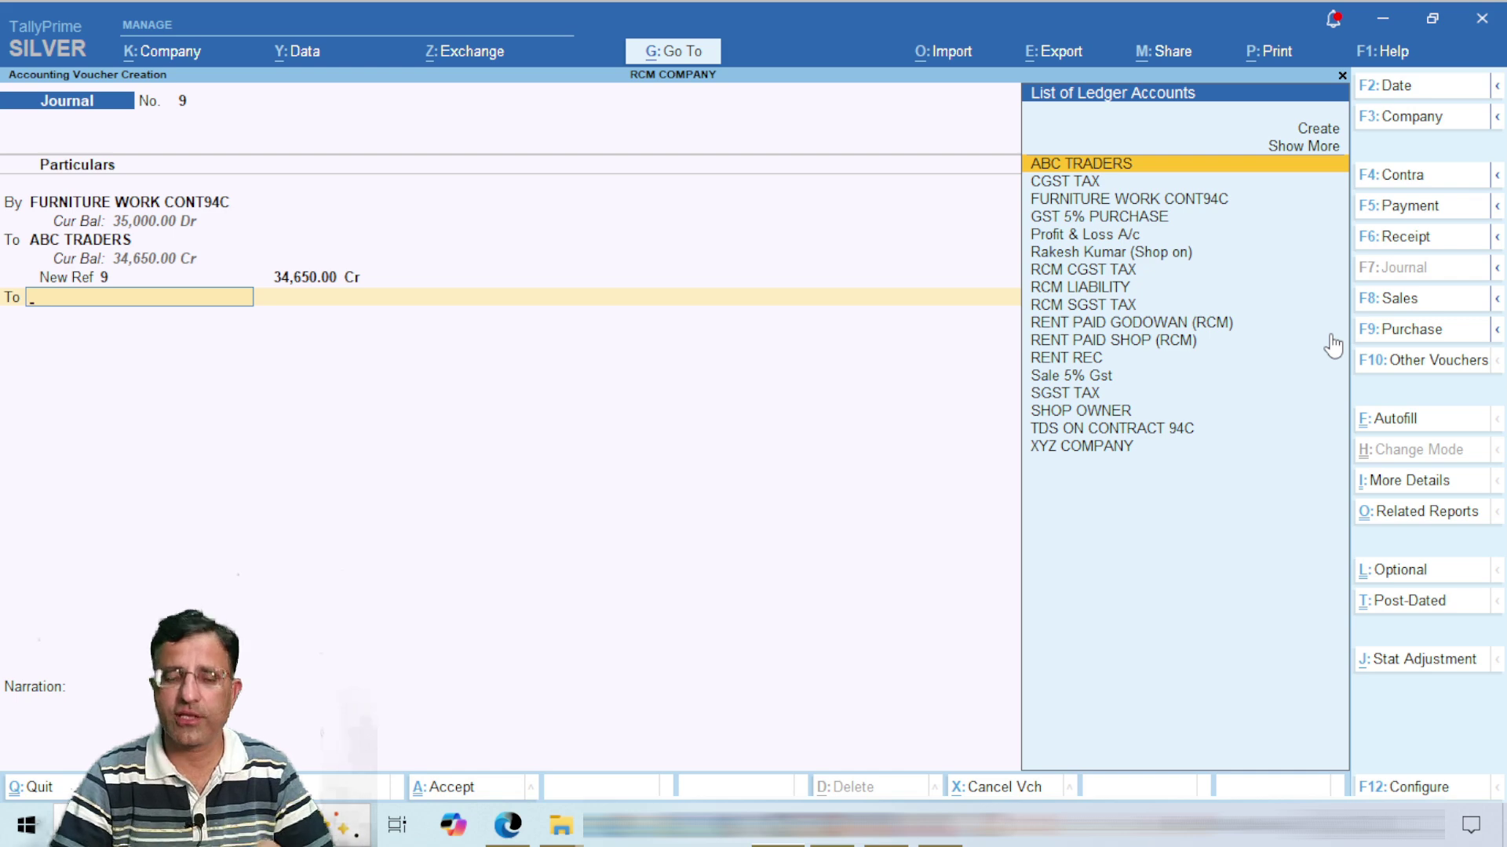
Step: Credit TDS ON CONTRACT 94C with 350.00 to balance Journal No. 9 at 35,000.00, save it, and return to the Gateway
type("TDS")
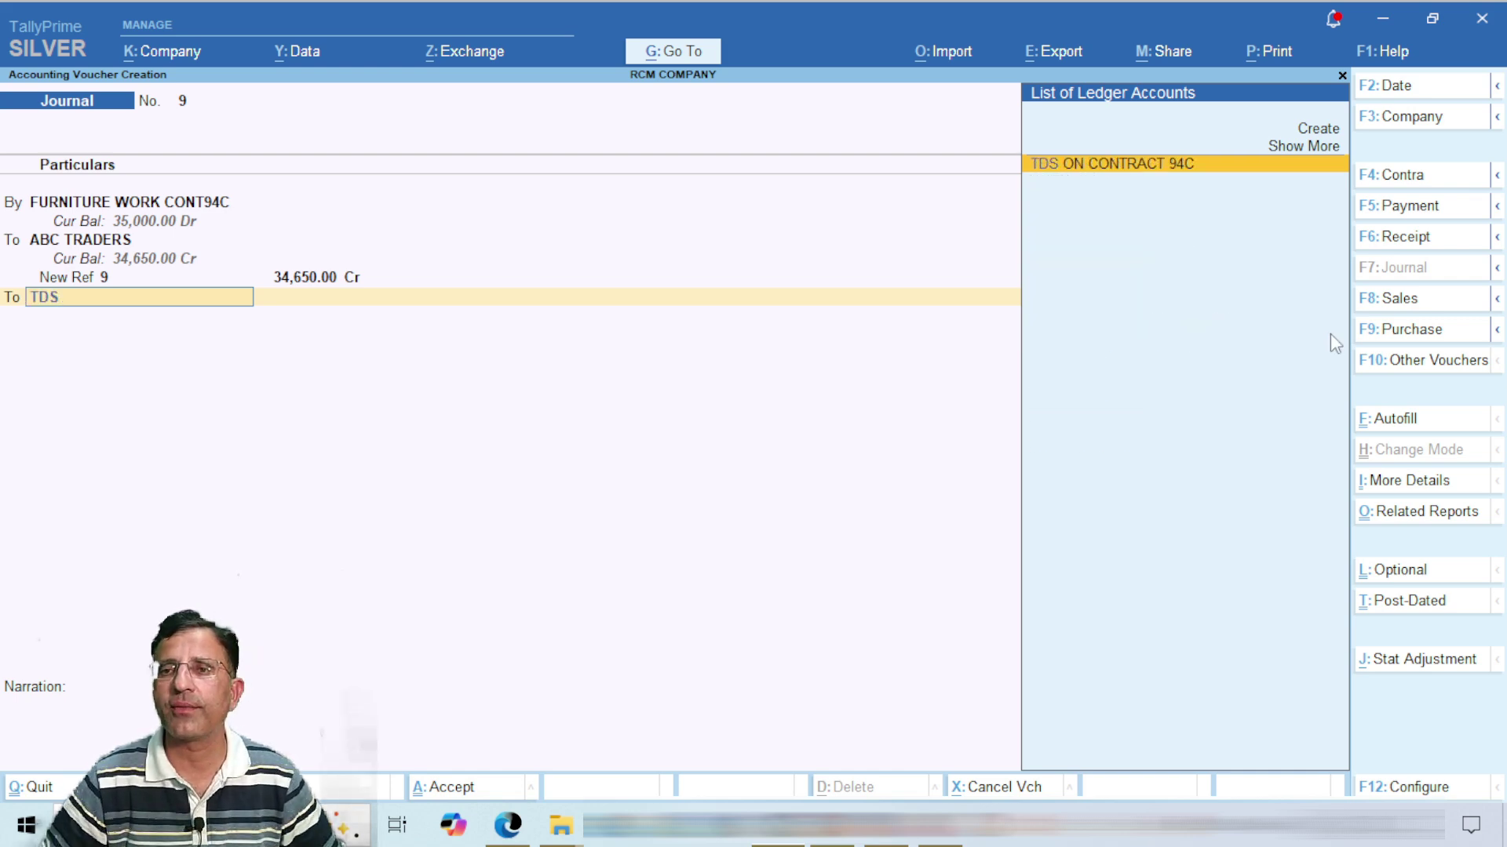
key("Return")
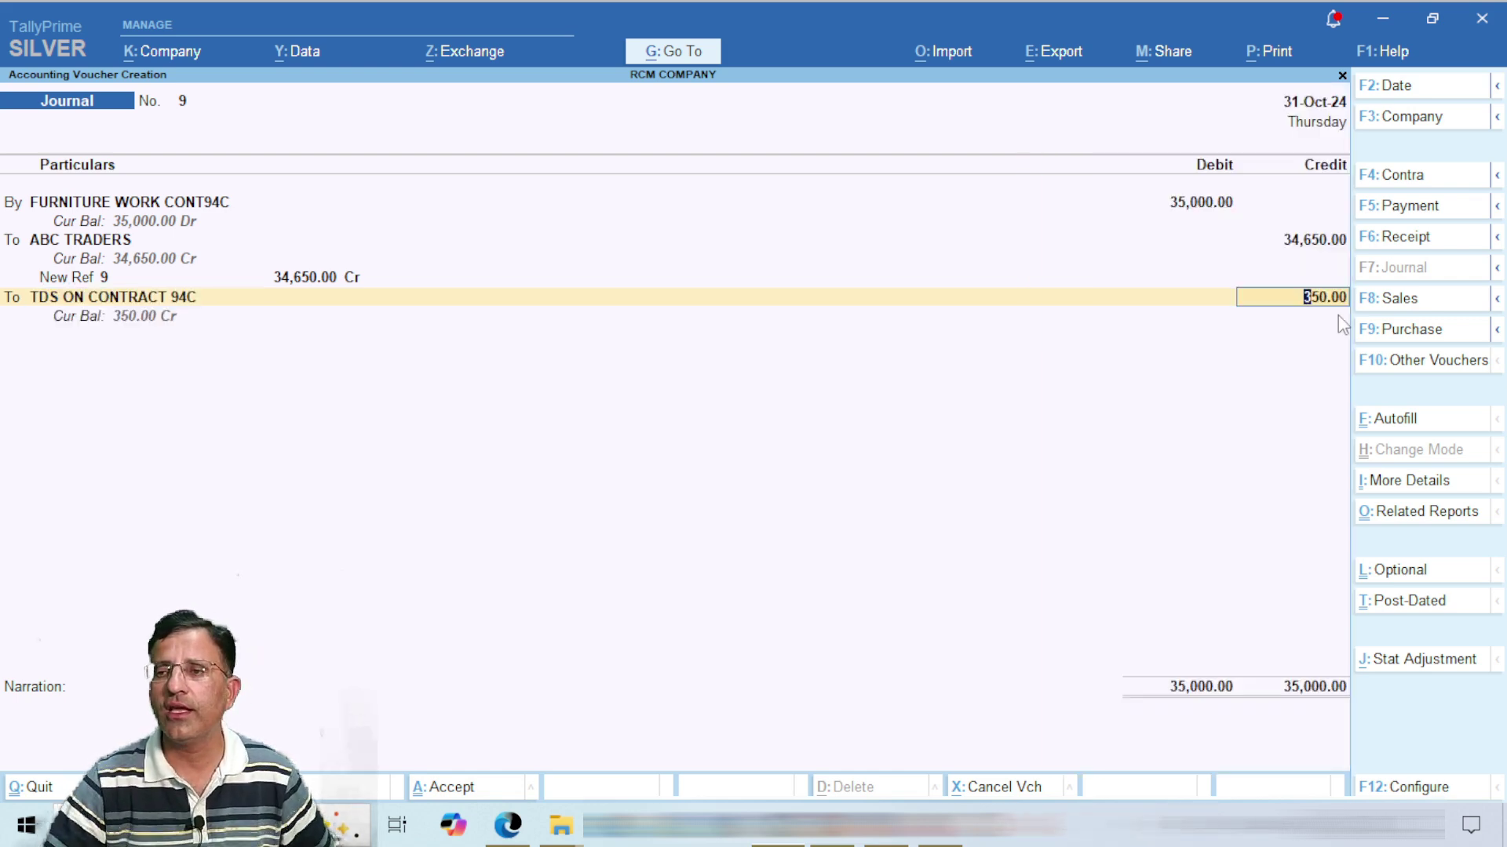
key("ctrl")
key("ctrl+1")
left_click(1321, 293)
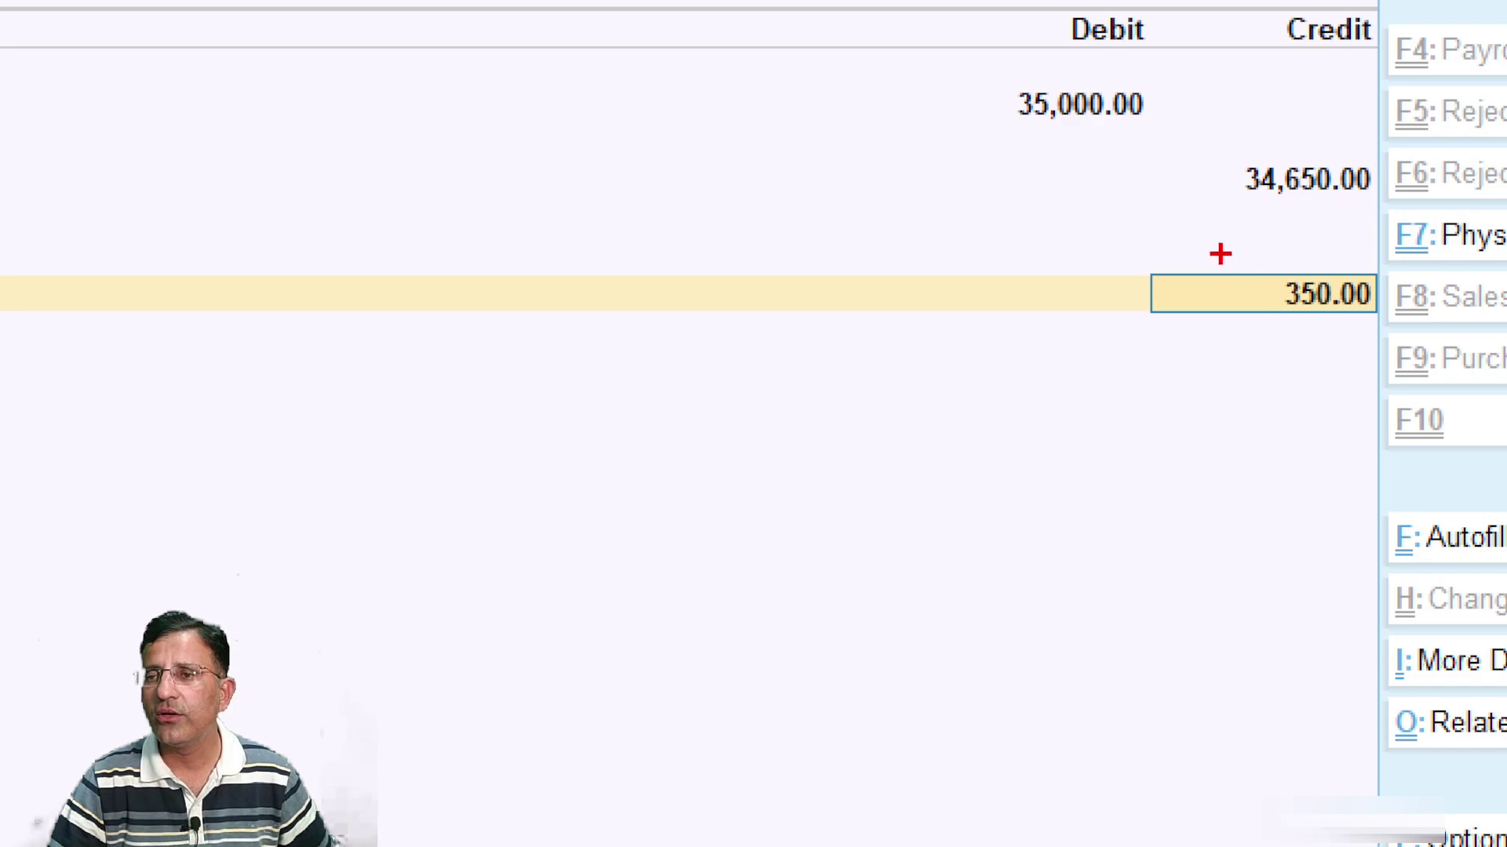
mouse_move(1221, 254)
left_mouse_down()
mouse_move(1400, 336)
mouse_move(1405, 319)
left_mouse_up()
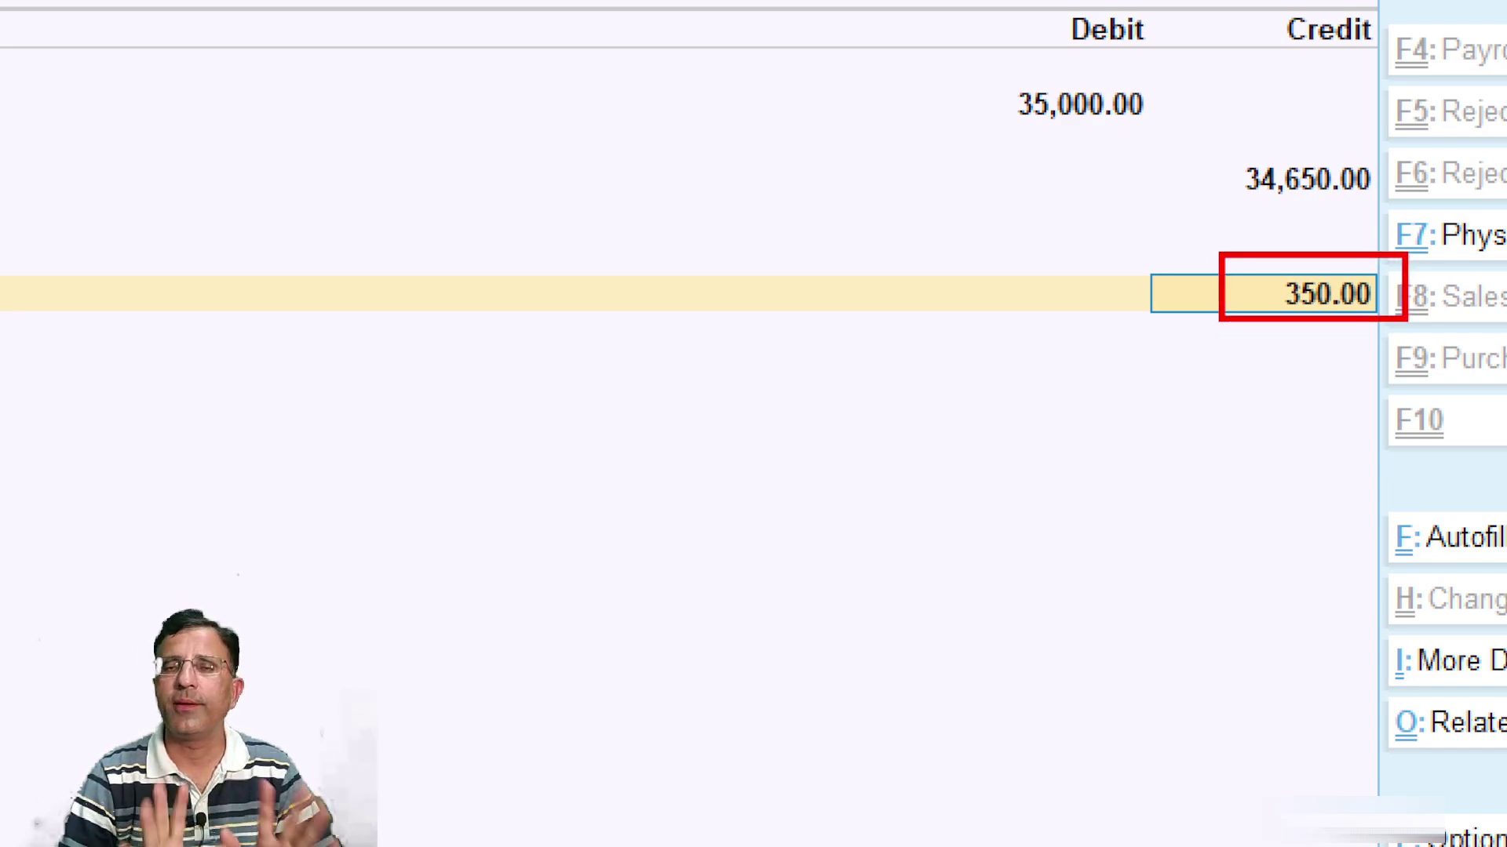
key("Escape")
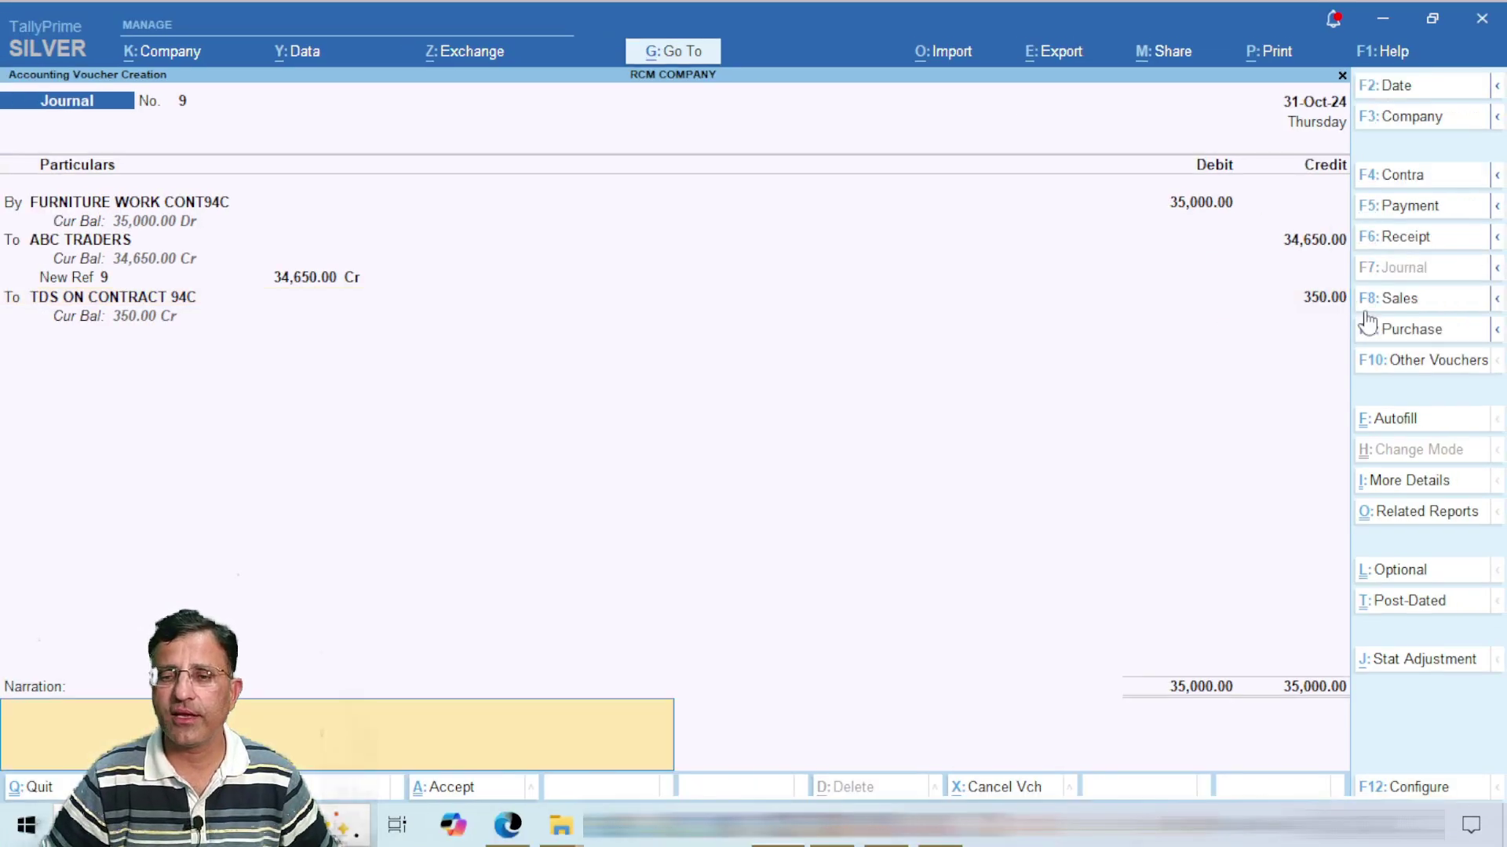
key("Return")
key("Return")
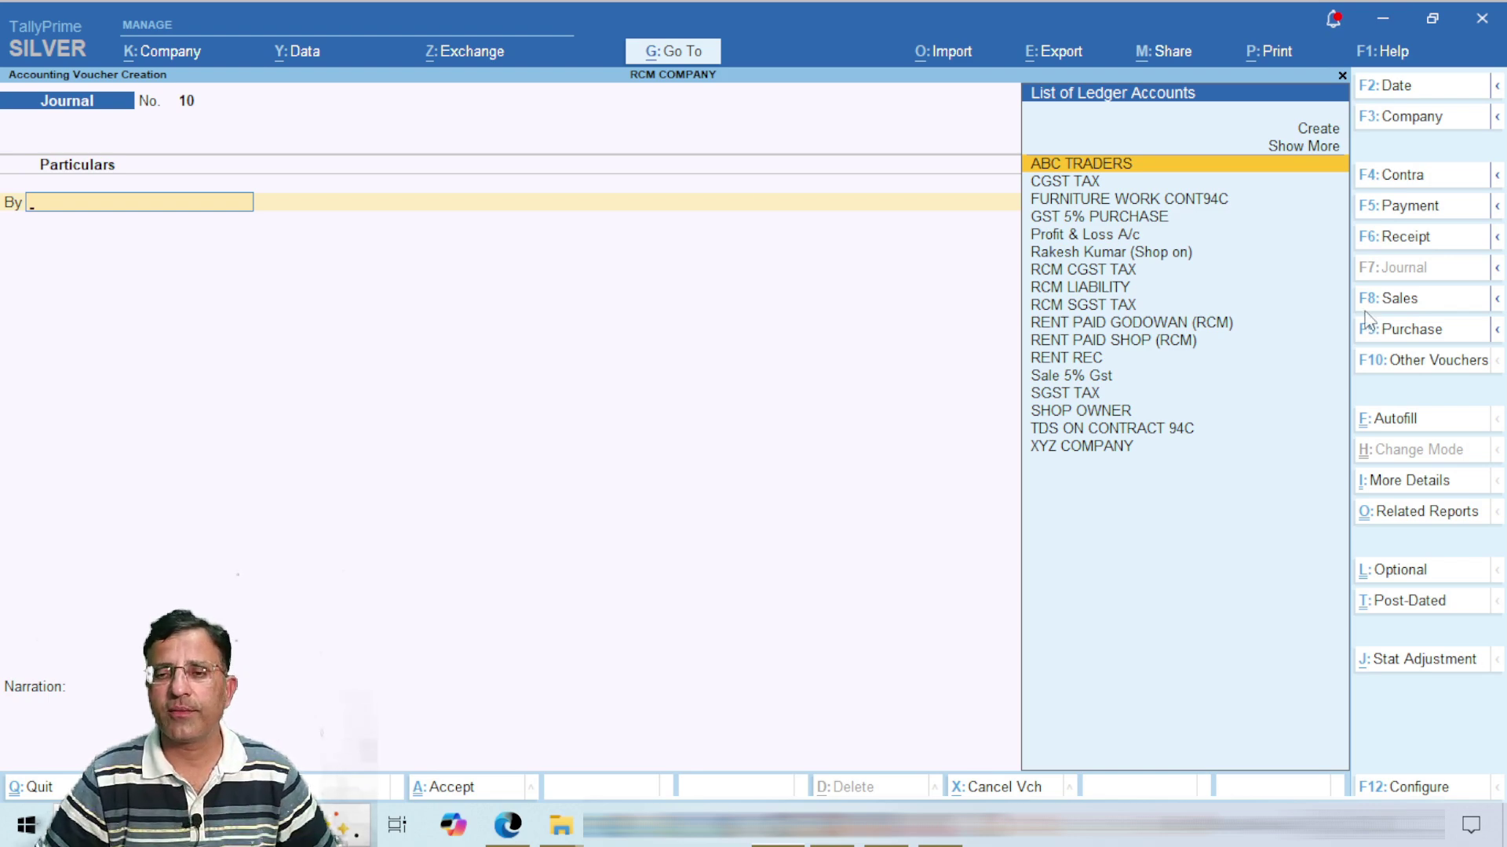
key("Escape")
key("Up")
Step: Open the Balance Sheet in detailed view, showing Duties & Taxes at 350.00
key("Down")
key("Down")
key("Down")
key("Down")
key("Down")
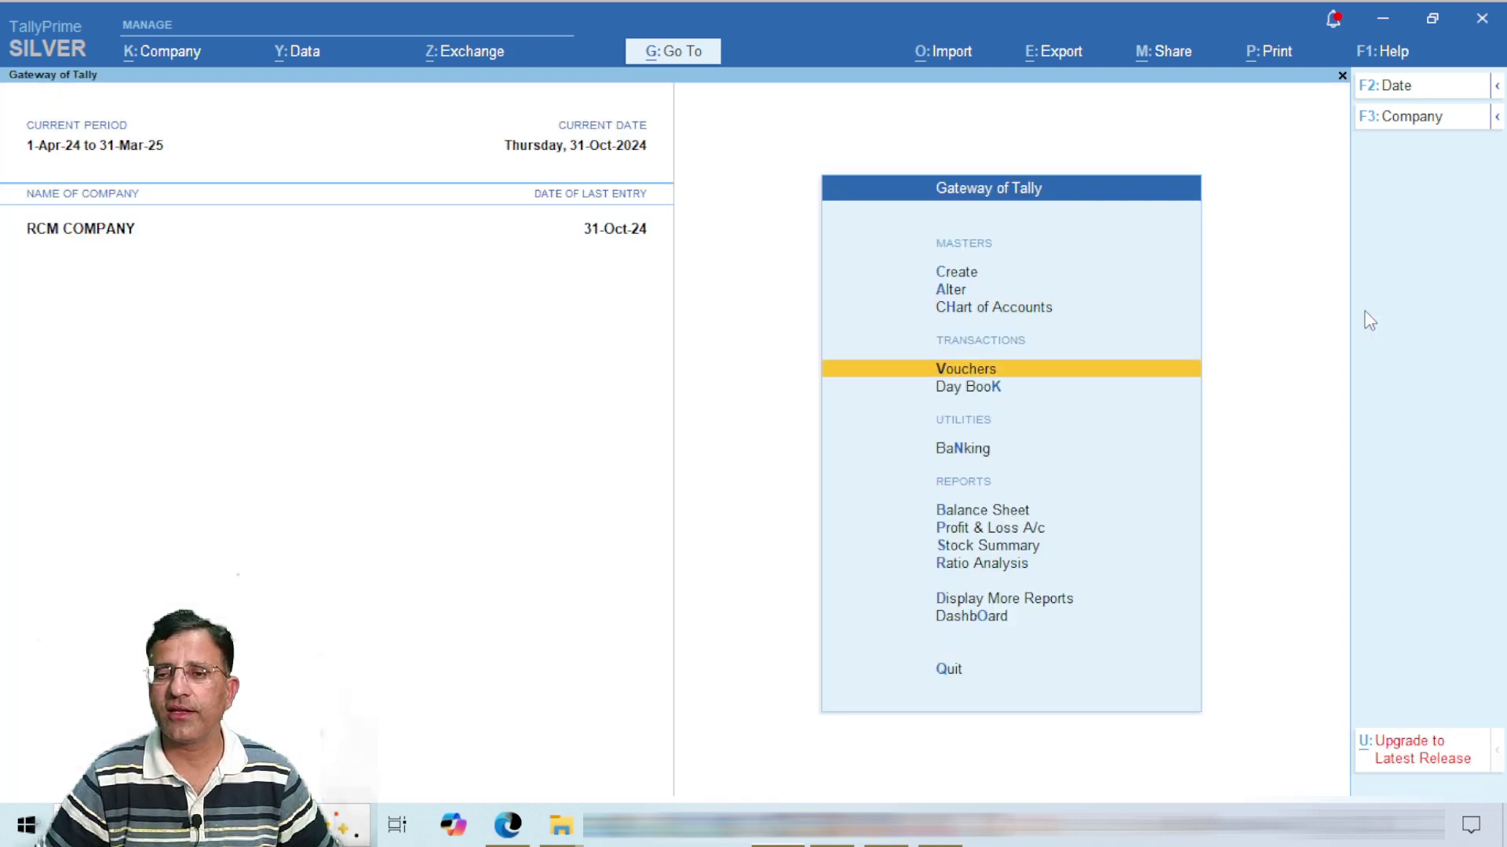
key("Up")
key("Return")
key("alt+F5")
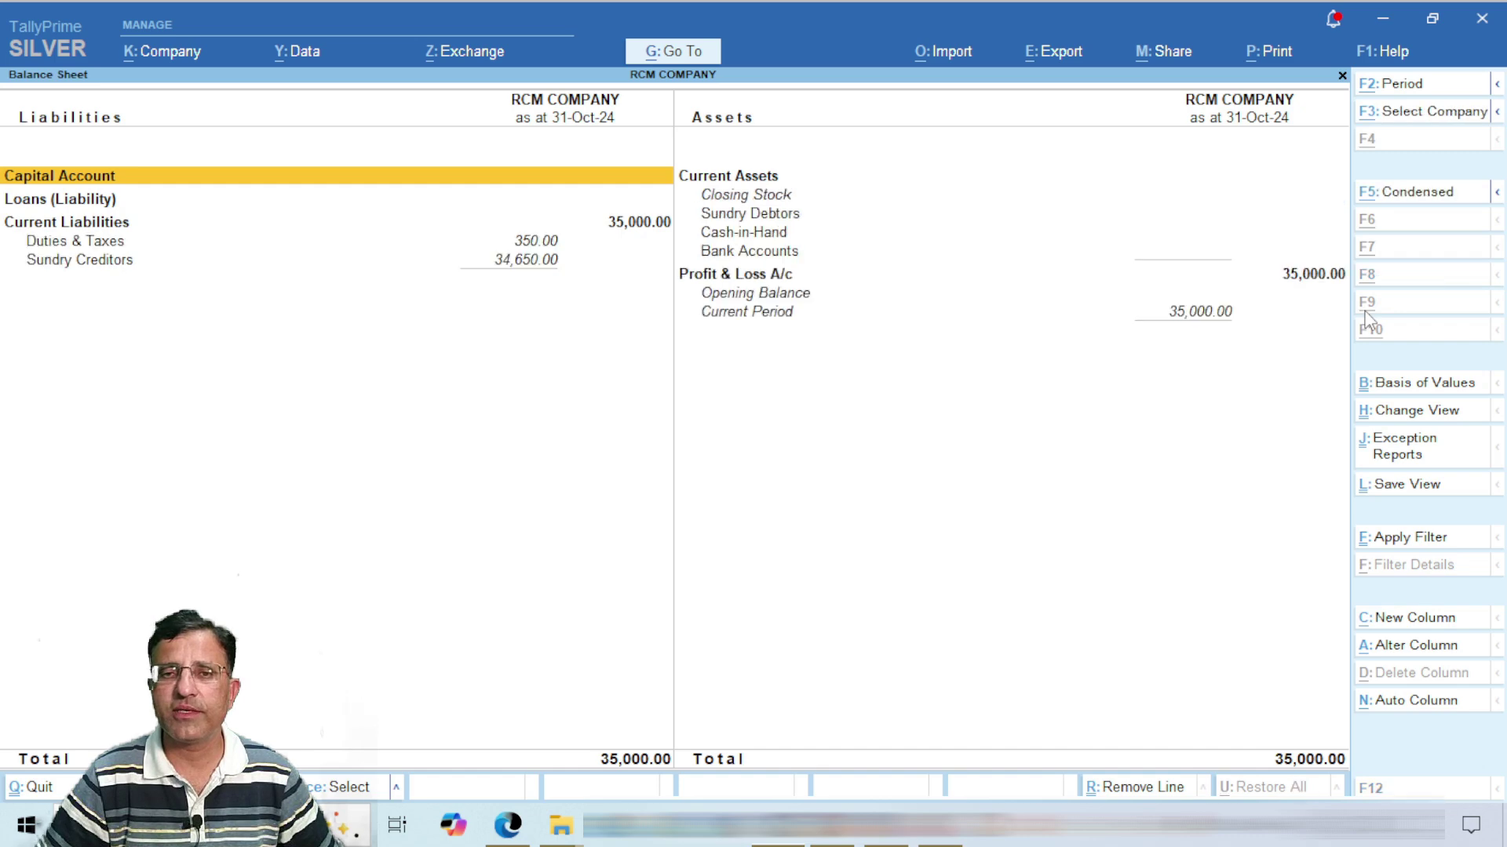
key("Down")
key("Down")
key("Down")
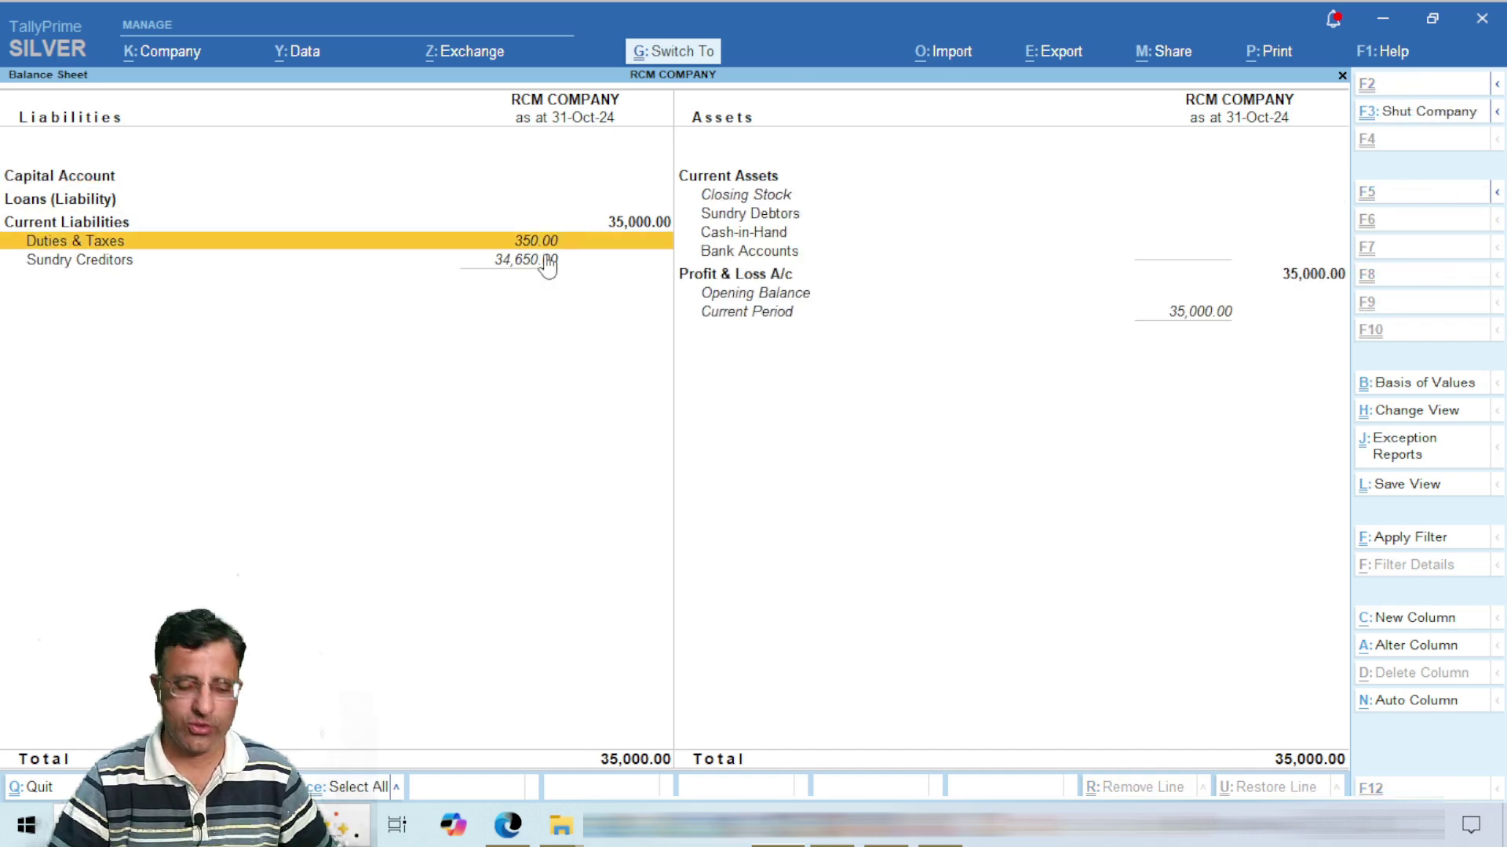
Step: Drill into Sundry Creditors to confirm the 34,650.00 belongs to ABC TRADERS
key("ctrl")
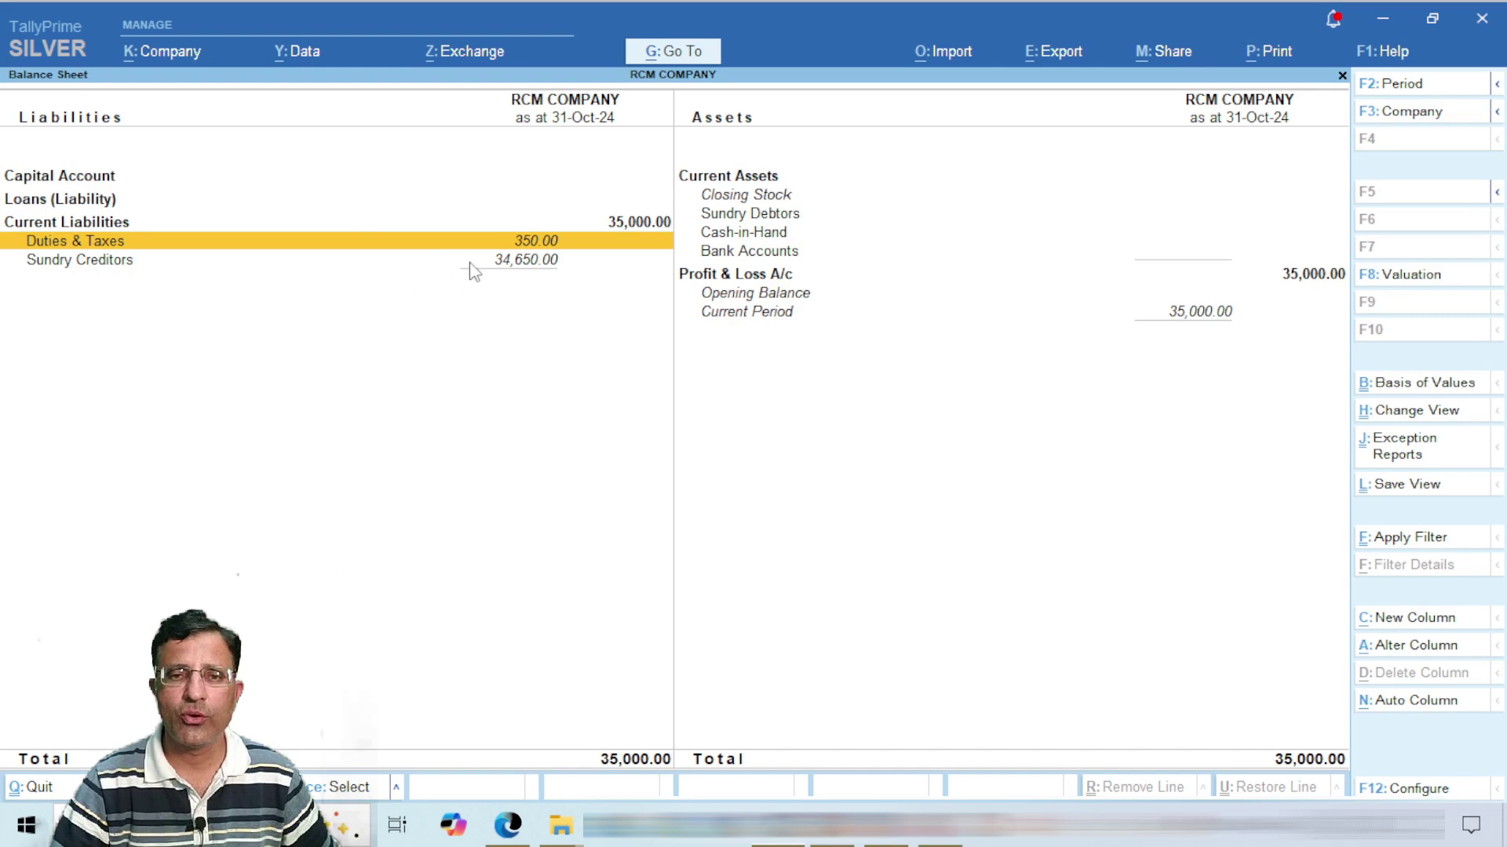
left_click(479, 267)
key("ctrl")
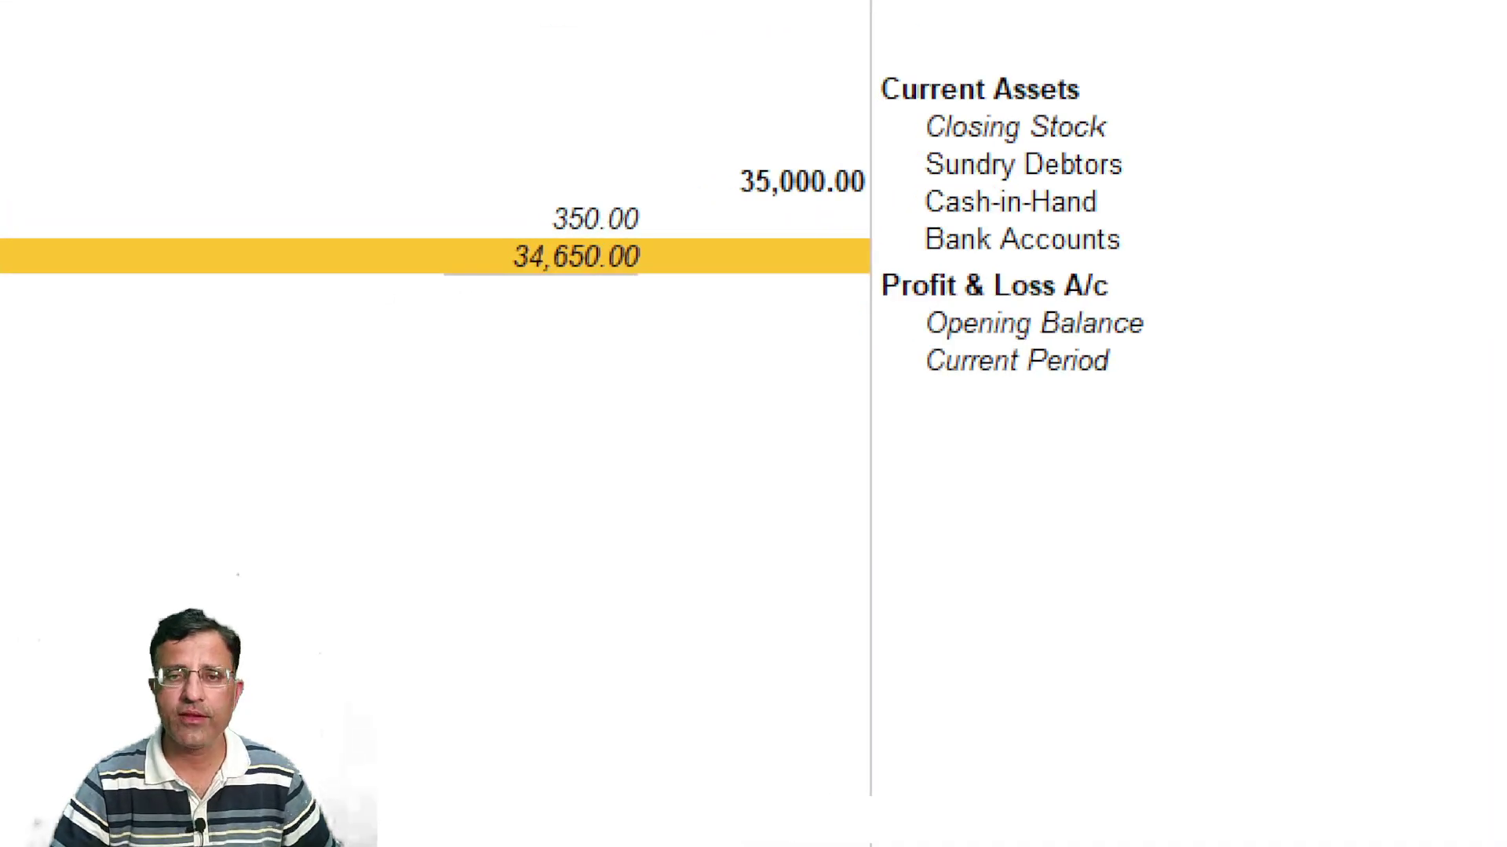
left_click(482, 263)
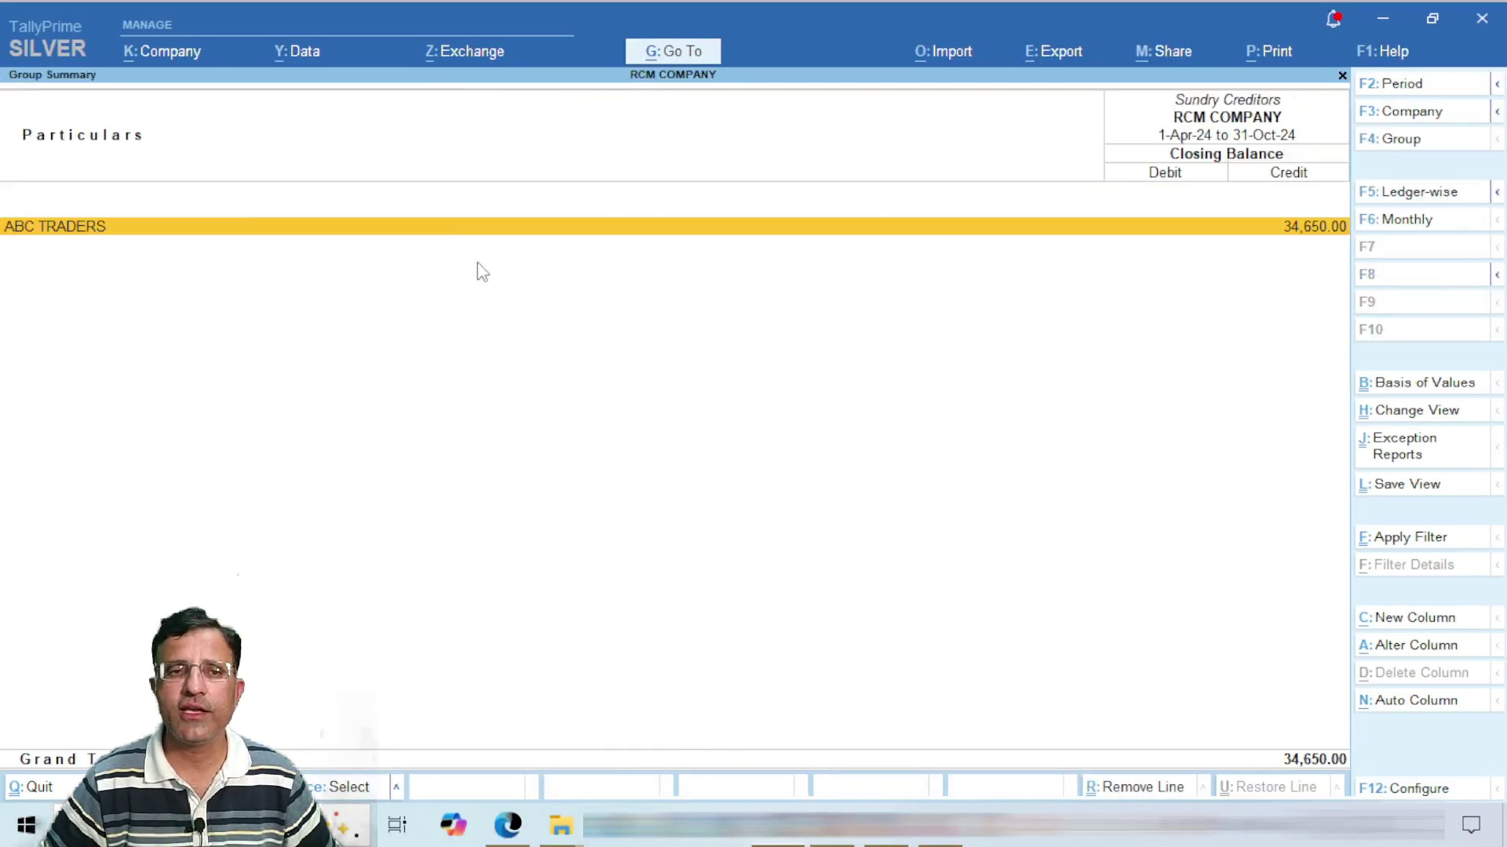
key("Escape")
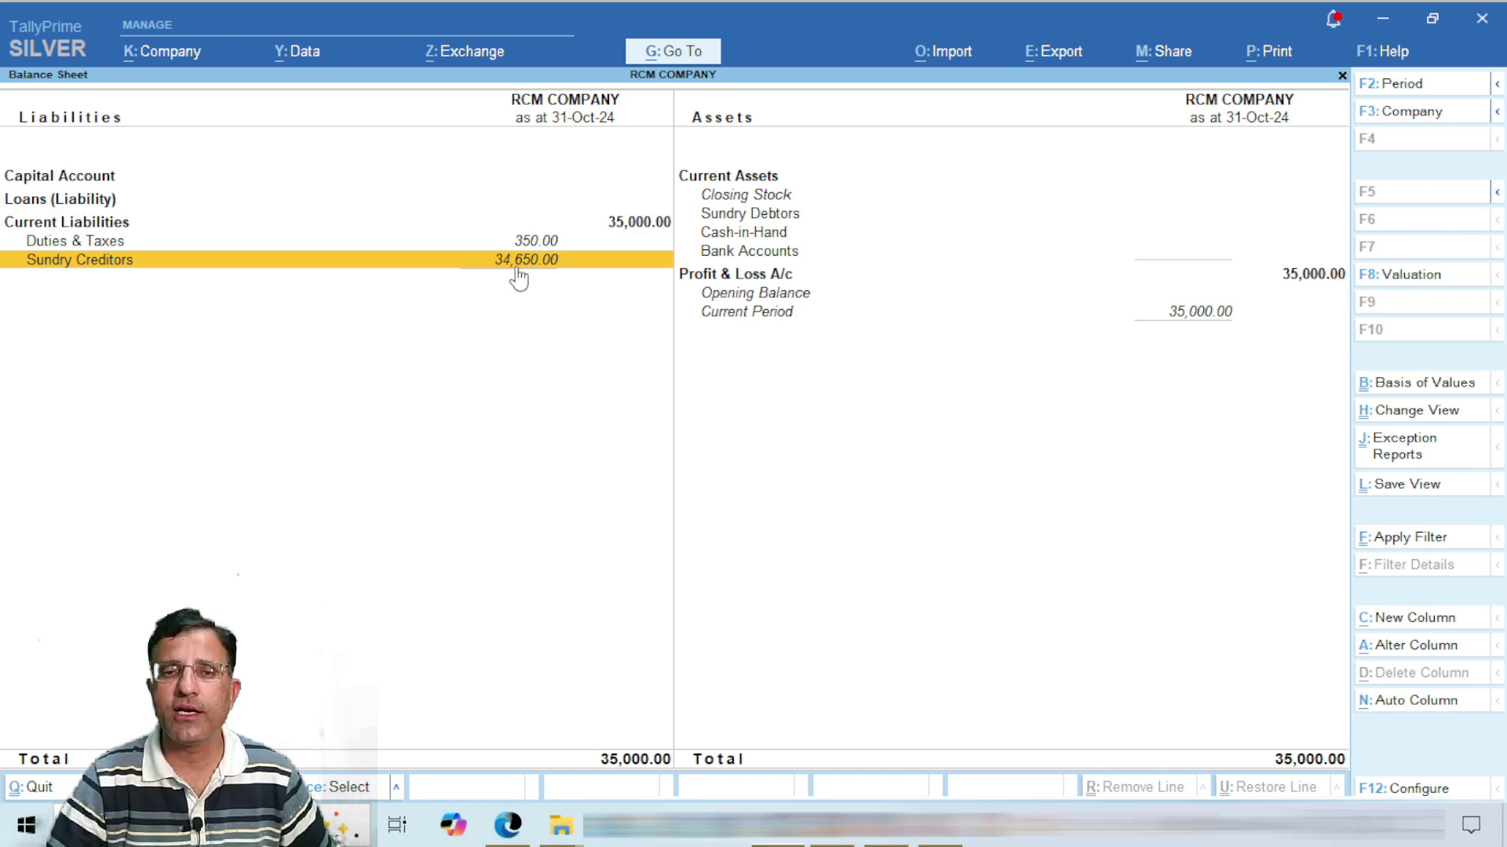
Step: Highlight the Sundry Creditors figure and switch to the PowerPoint handwritten explanation slides
key("ctrl")
left_click_drag(455, 226, 639, 274)
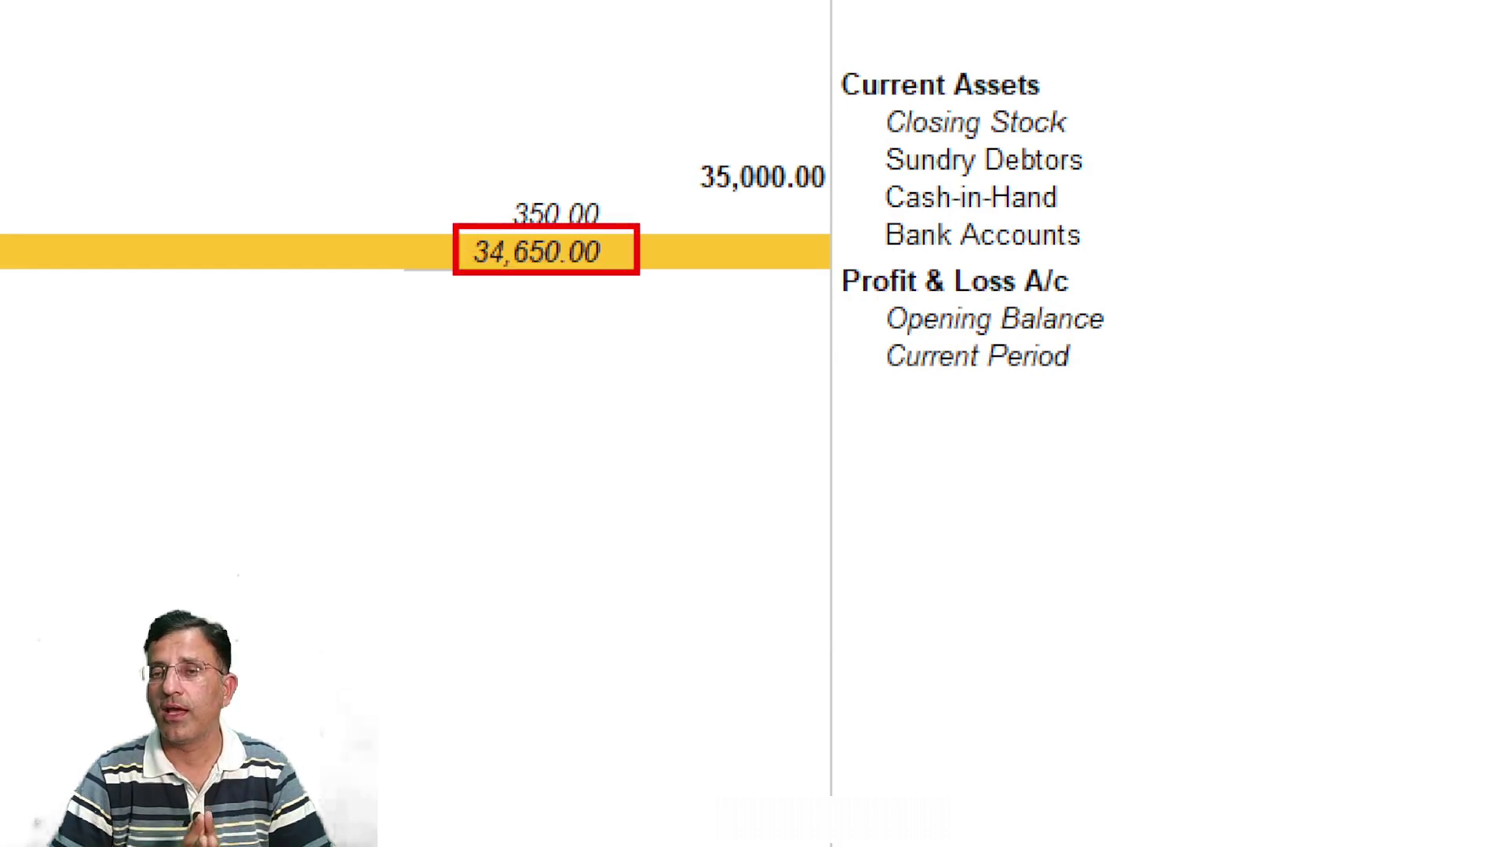
key("Escape")
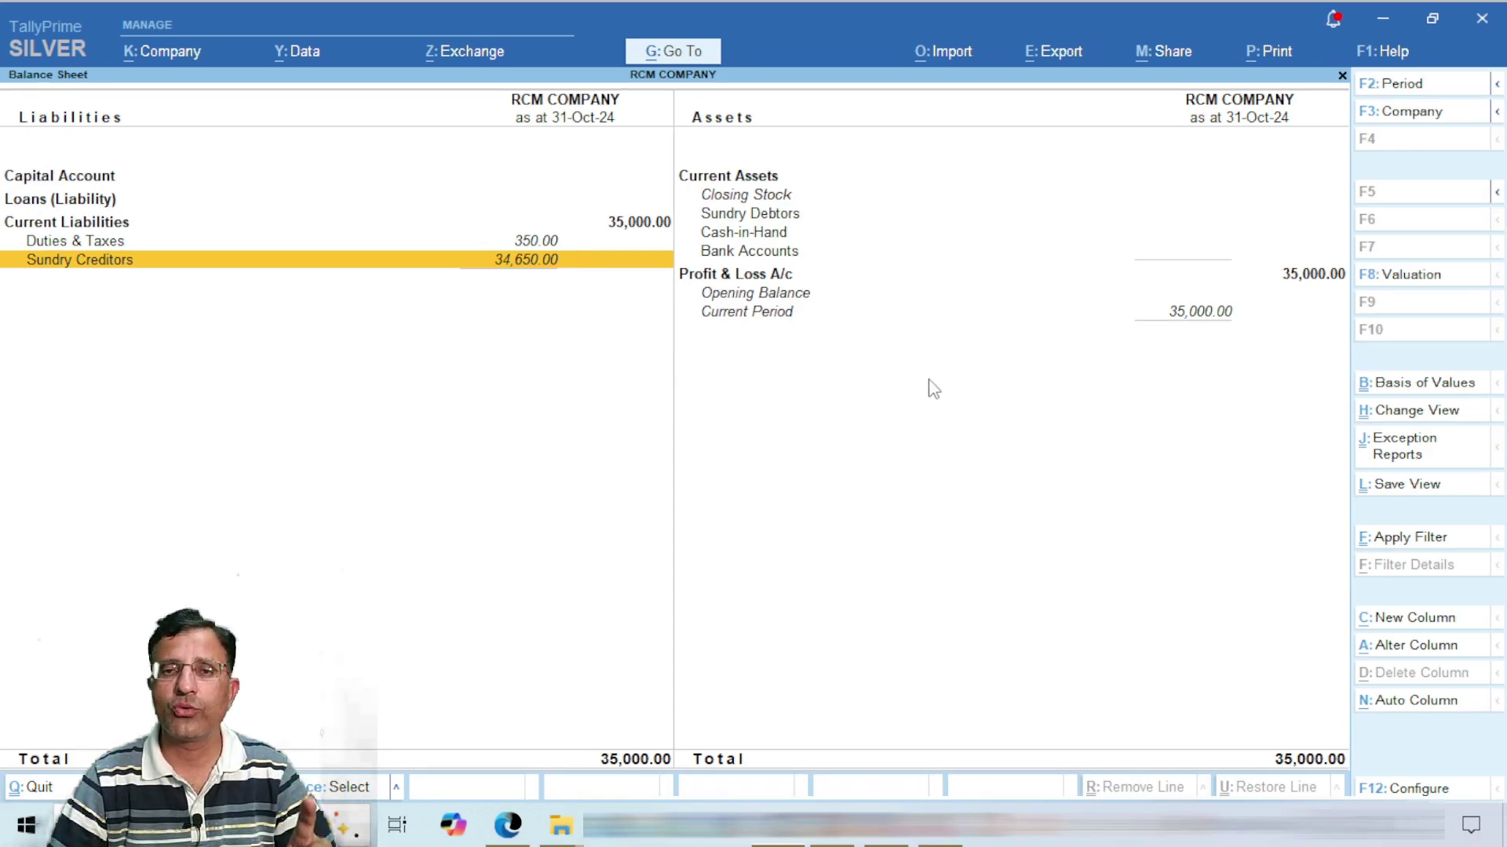
left_click(956, 845)
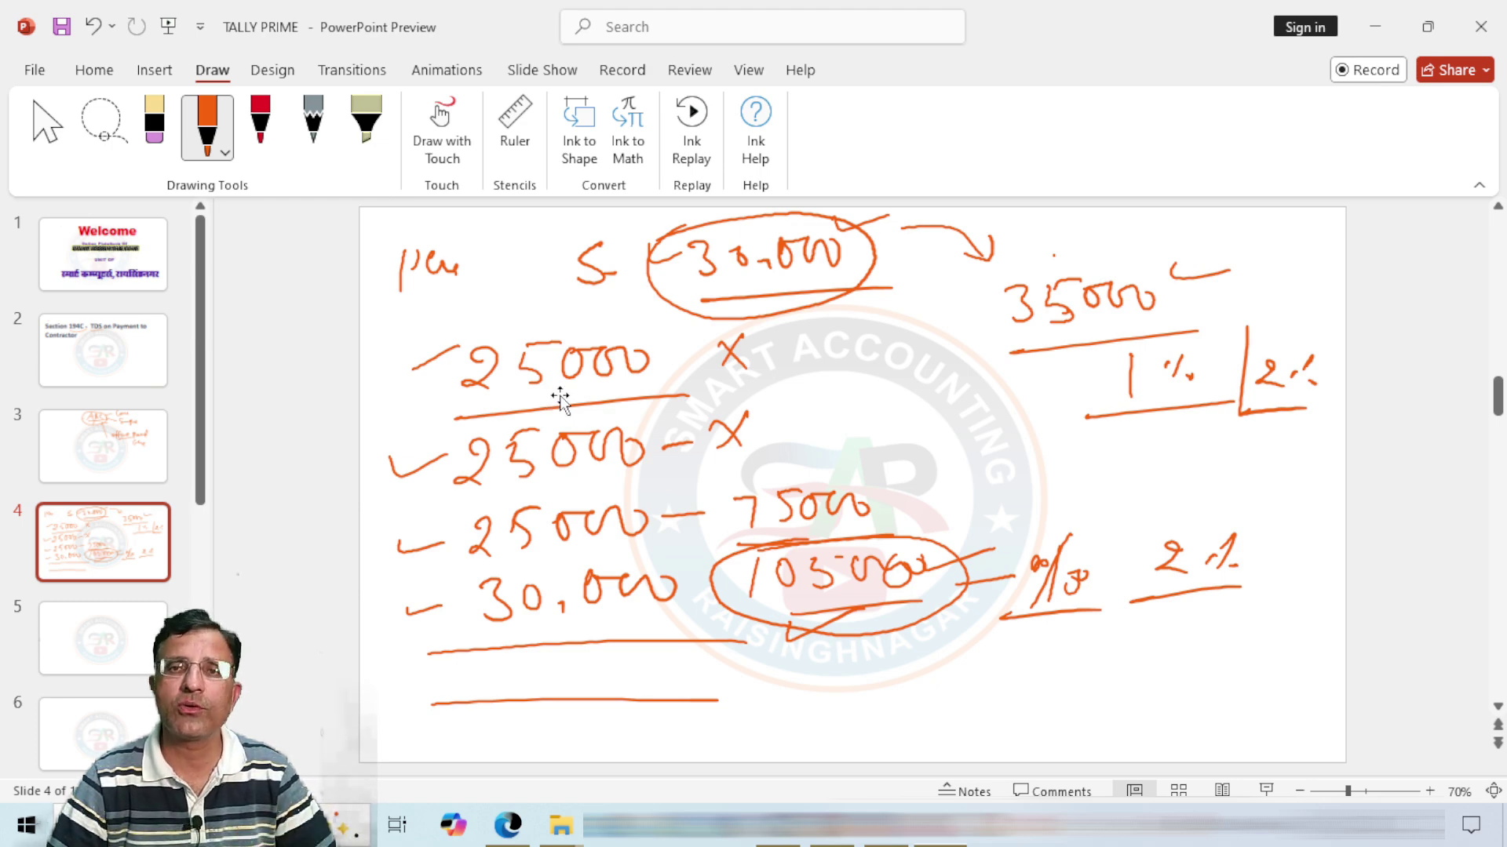
Step: Review slide 4's handwritten 25000 contract notes, then reopen TallyPrime's Sundry Creditors summary showing ABC TRADERS at 34,650.00
left_click(924, 545)
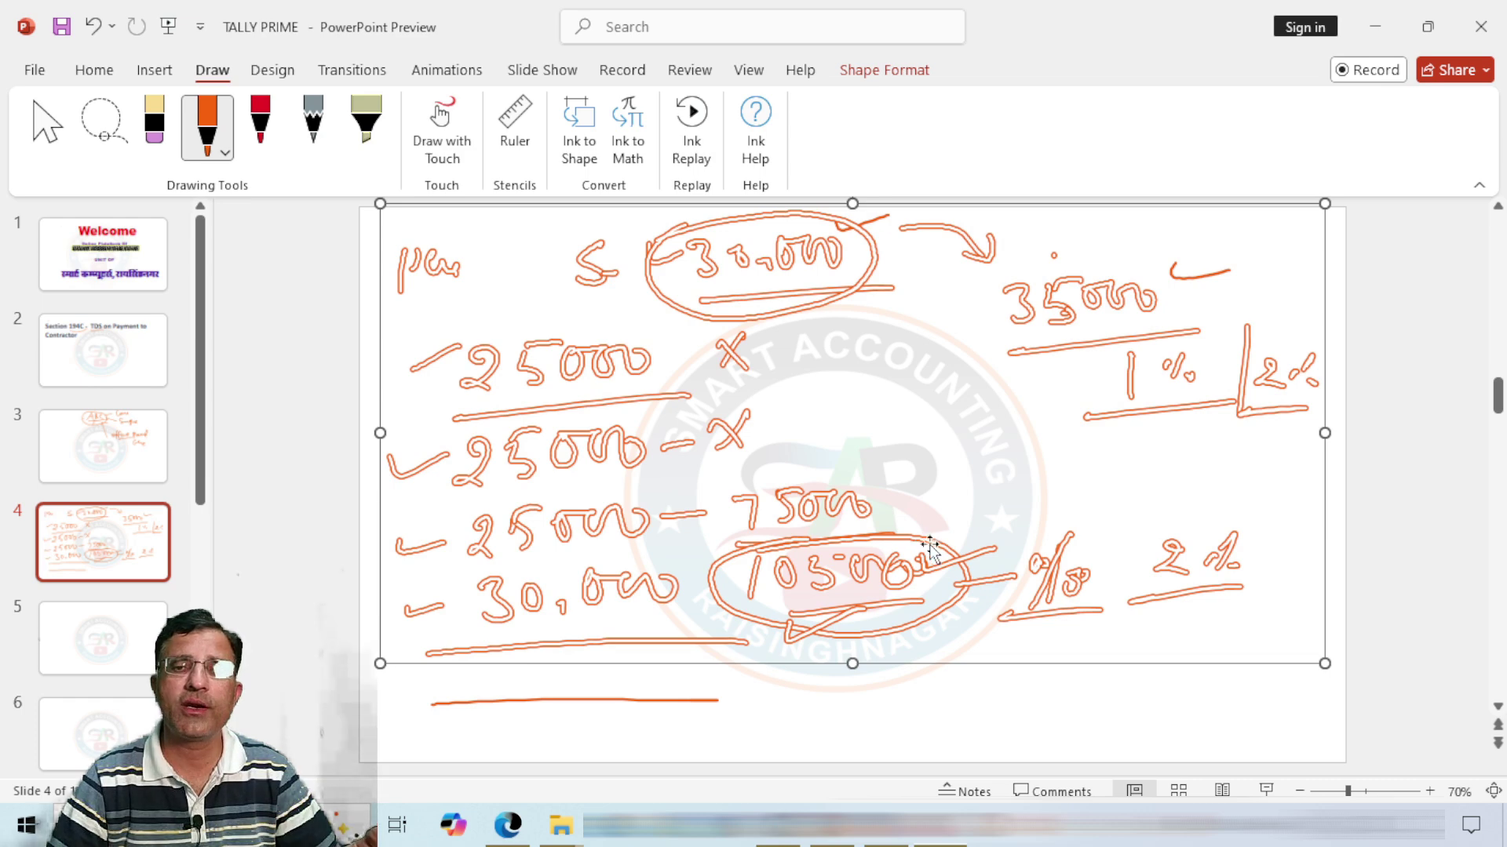
left_click(928, 727)
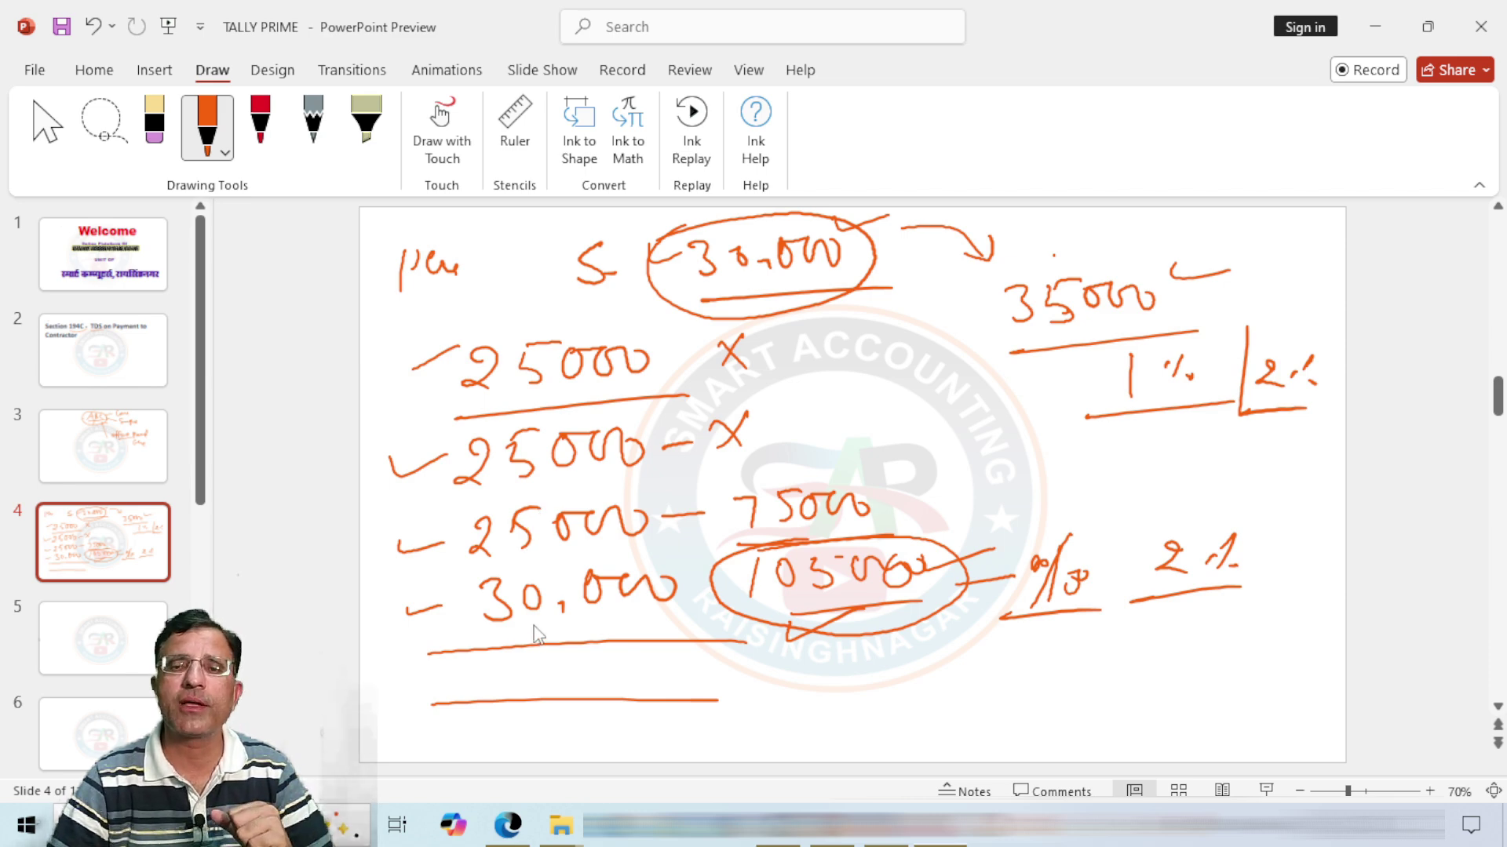
left_click(477, 369)
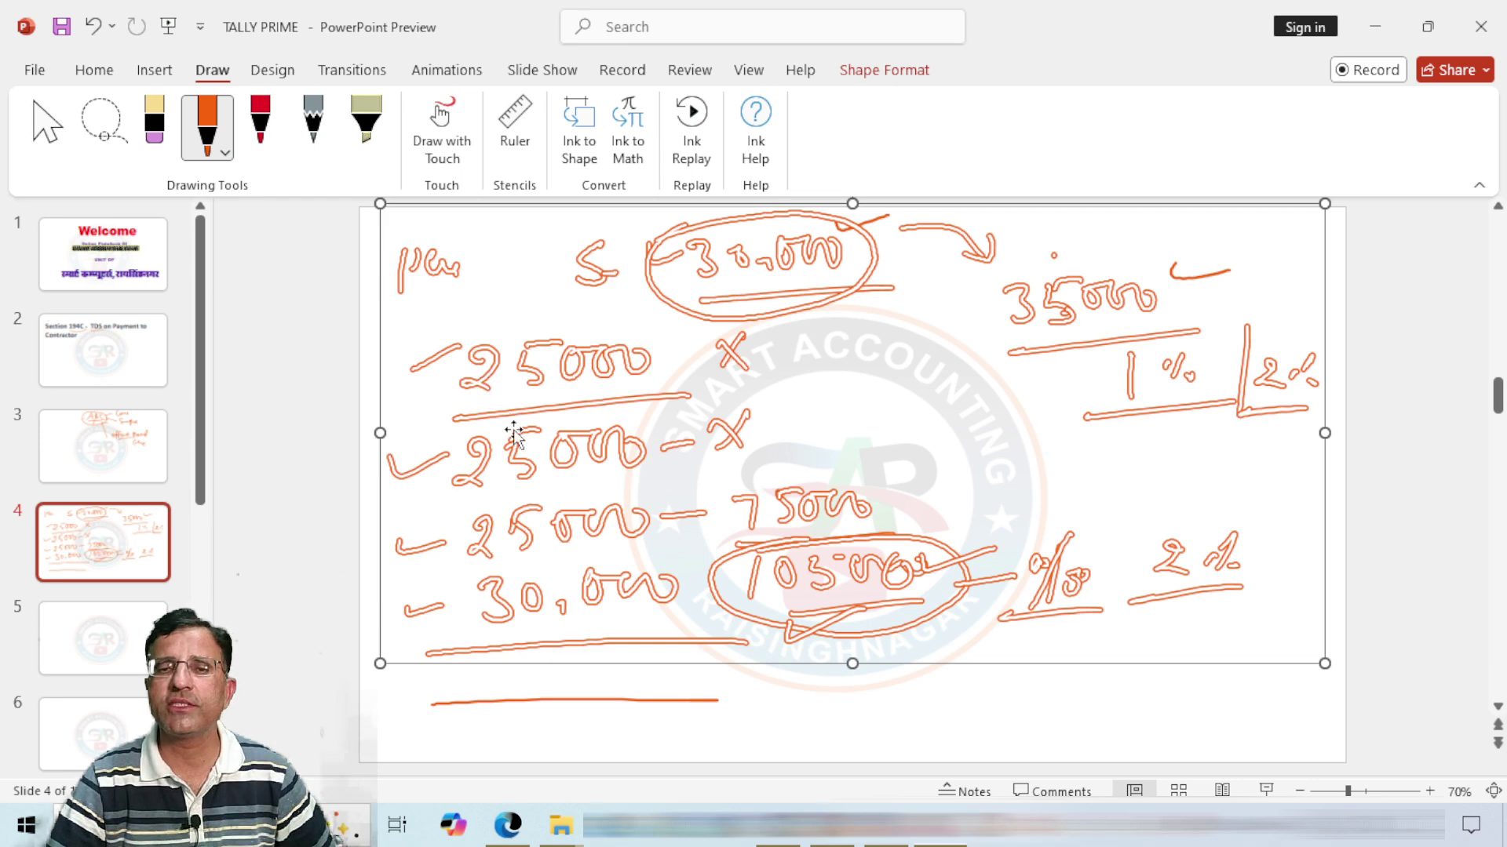
key("Escape")
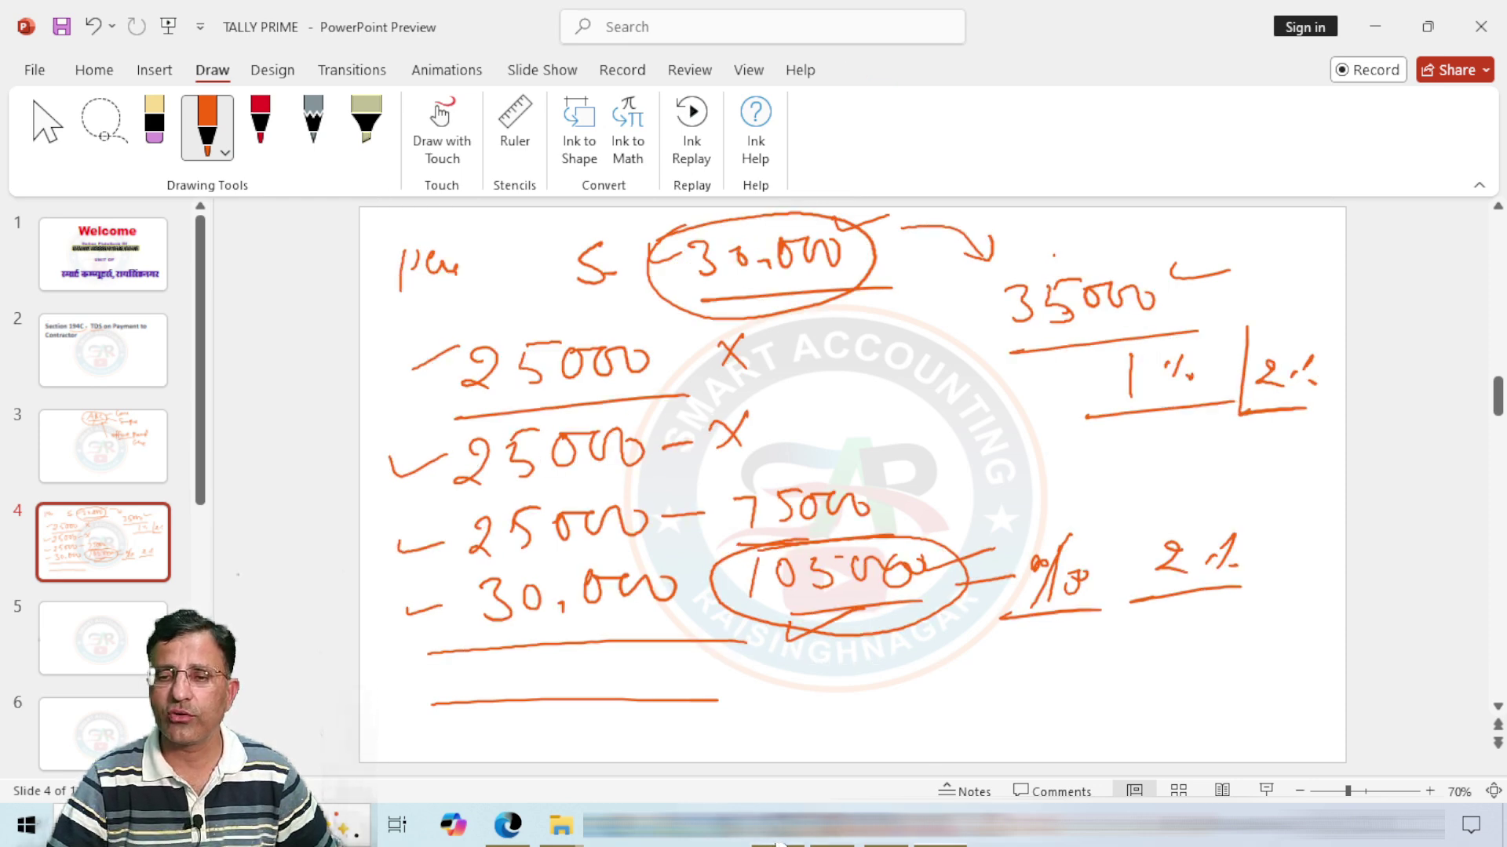
left_click(776, 842)
key("Return")
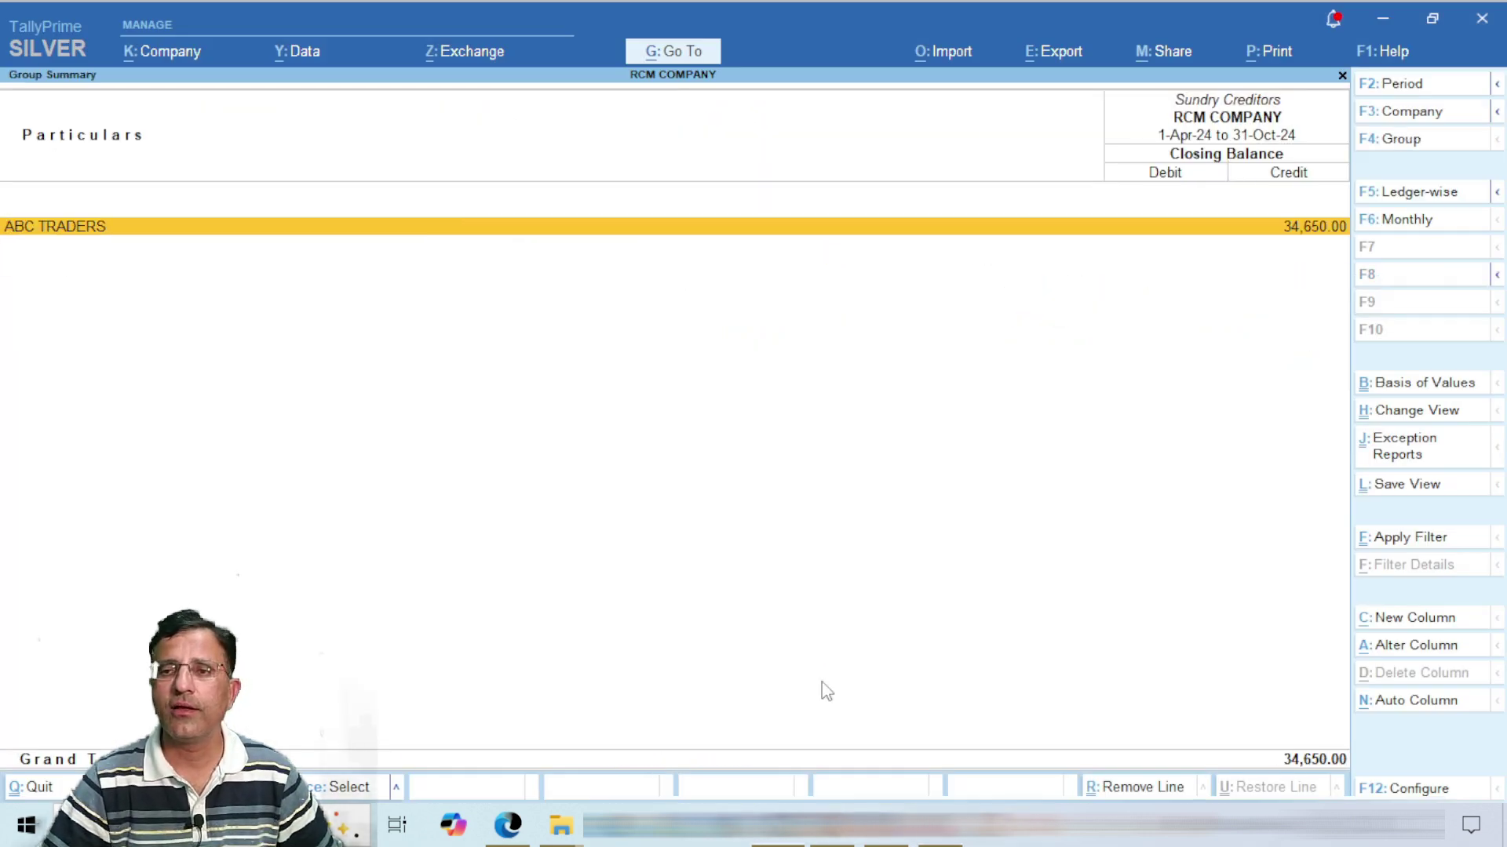
Step: Delete ABC TRADERS' old 35,000 journal voucher and back out to the Gateway
key("Return")
key("Return")
key("Return")
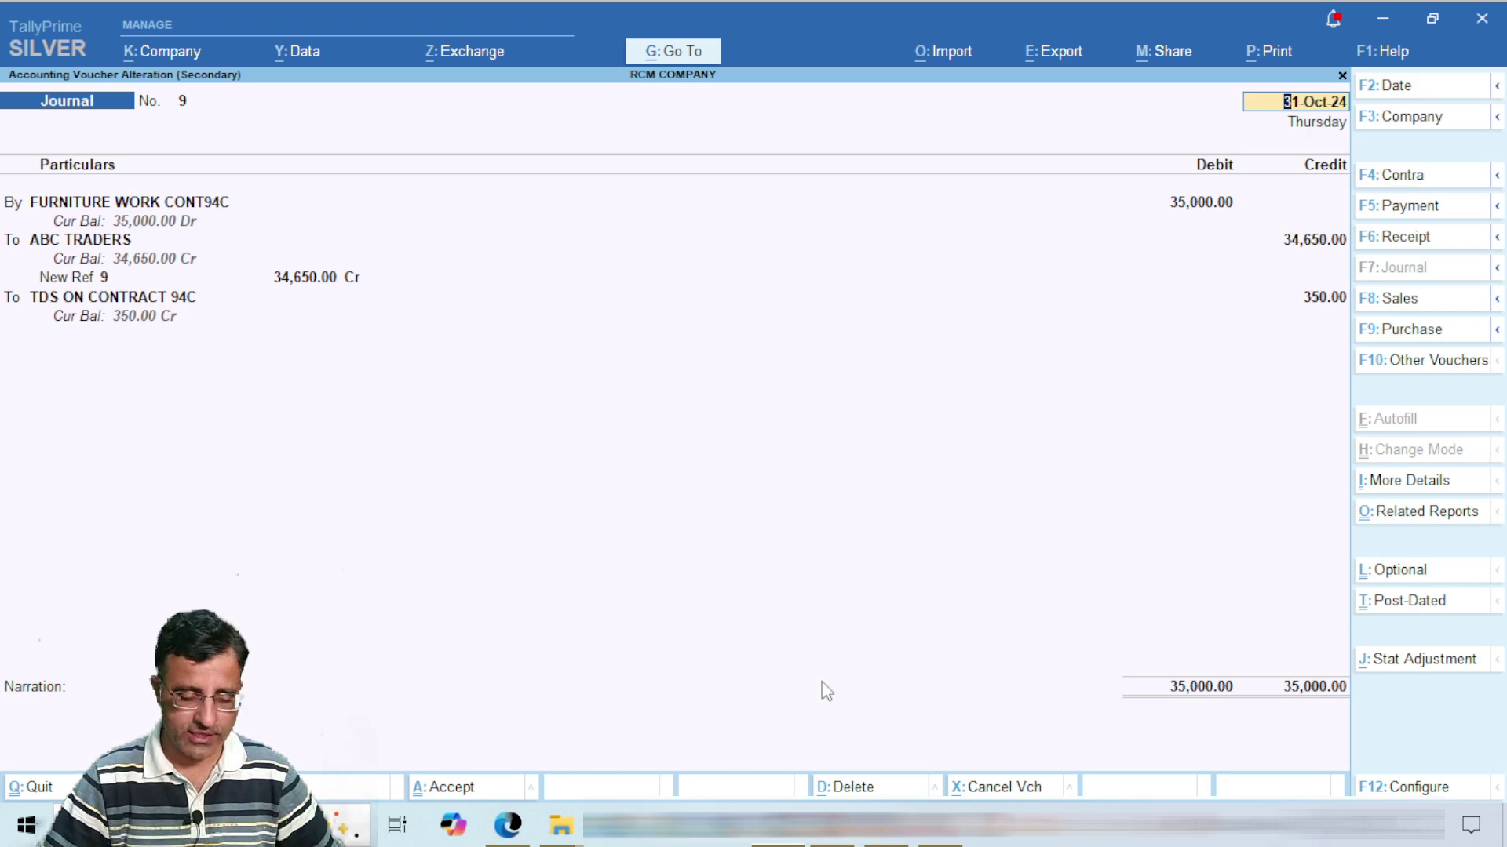
key("alt+d")
key("Return")
key("Escape")
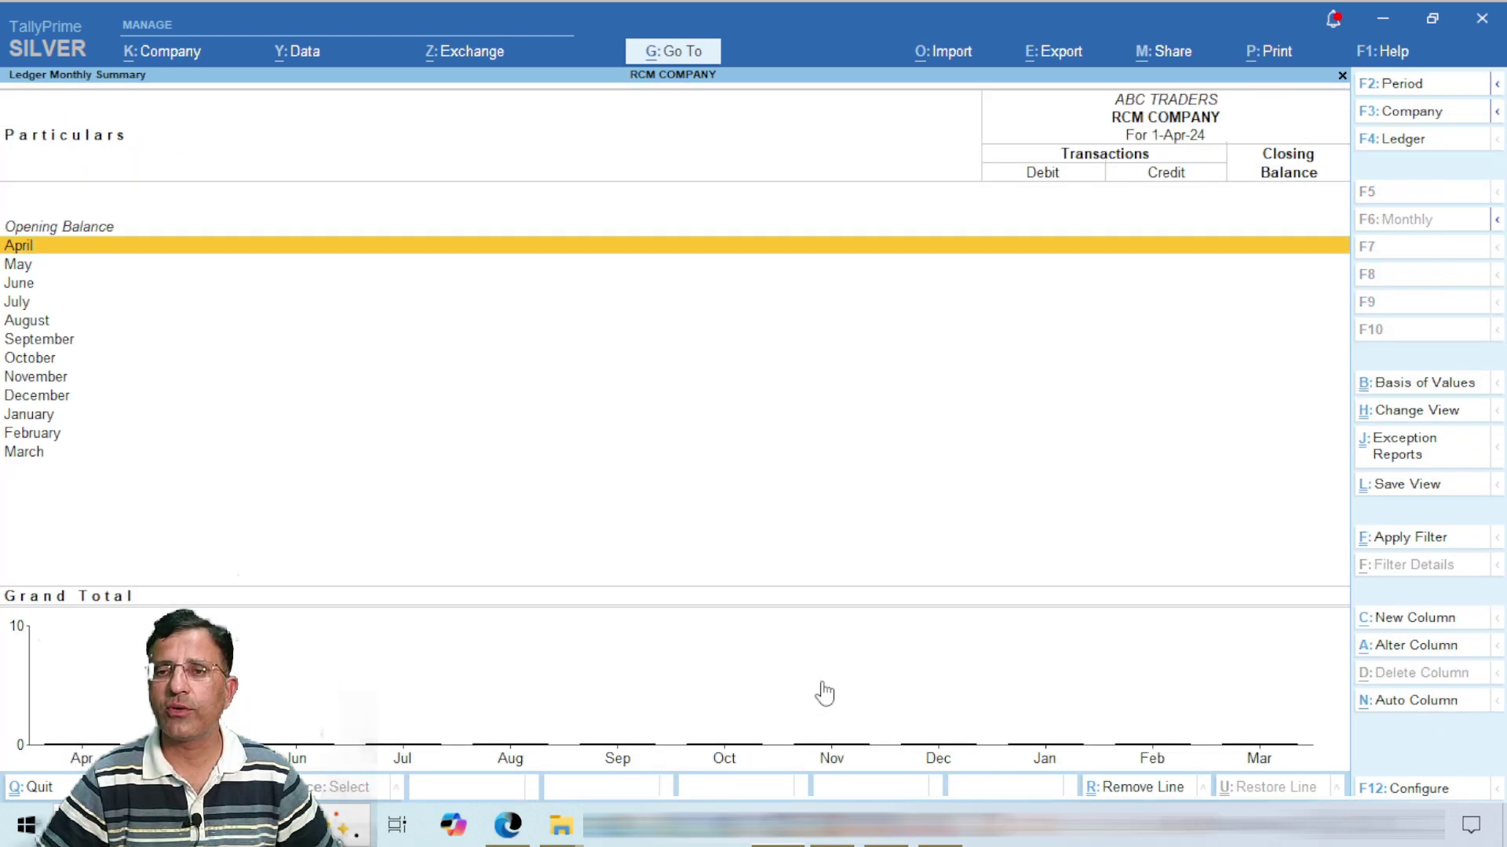
key("Escape")
key("Escape")
key("Escape")
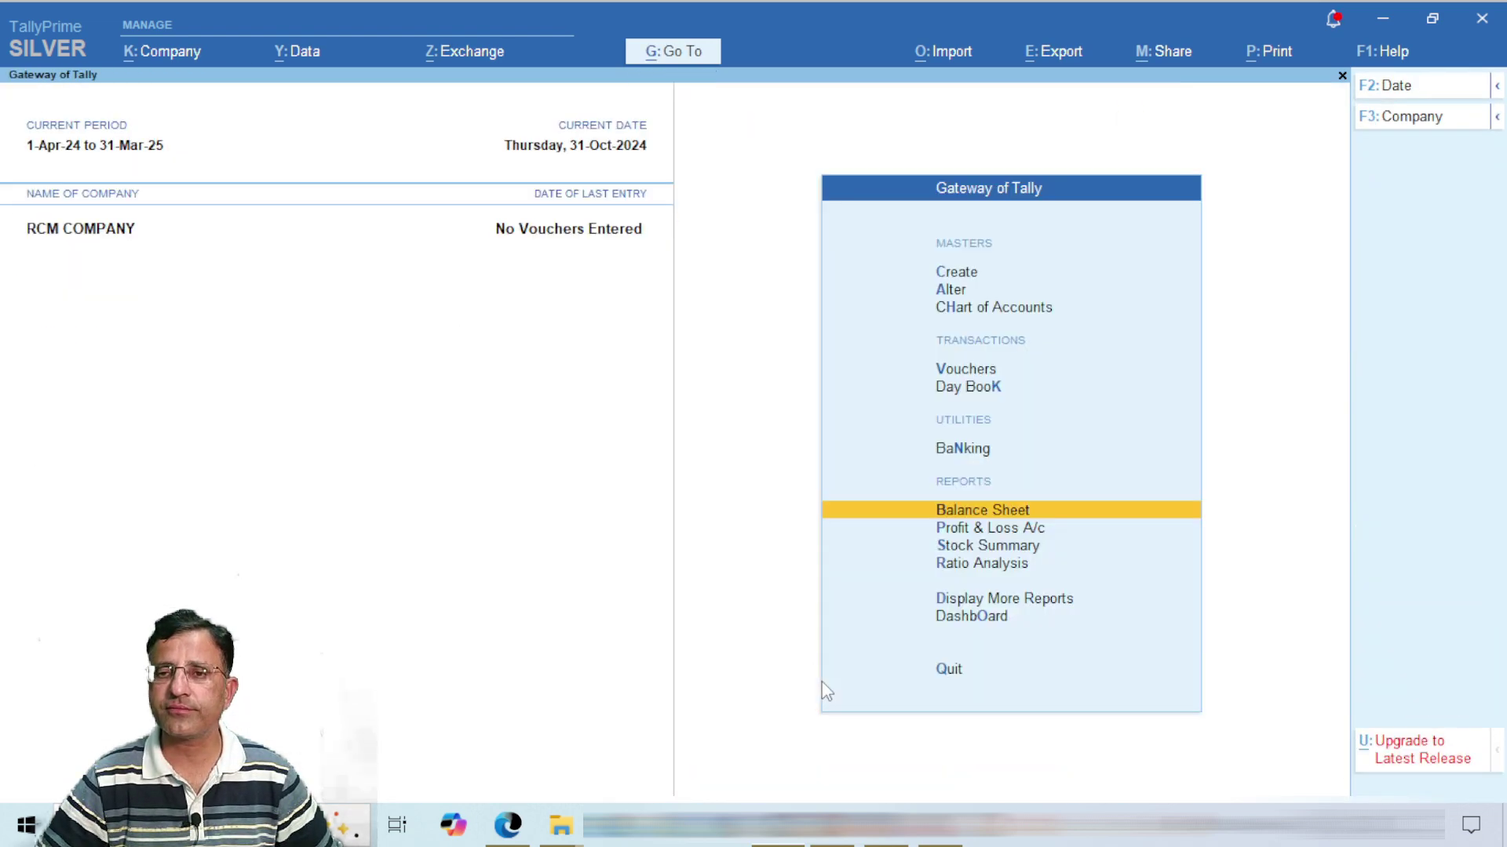
key("Up")
key("Up")
key("Up")
Step: Record Journal No. 10 debiting FURNITURE WORK CONT94C 25,000 and crediting ABC TRADERS On Account
key("Return")
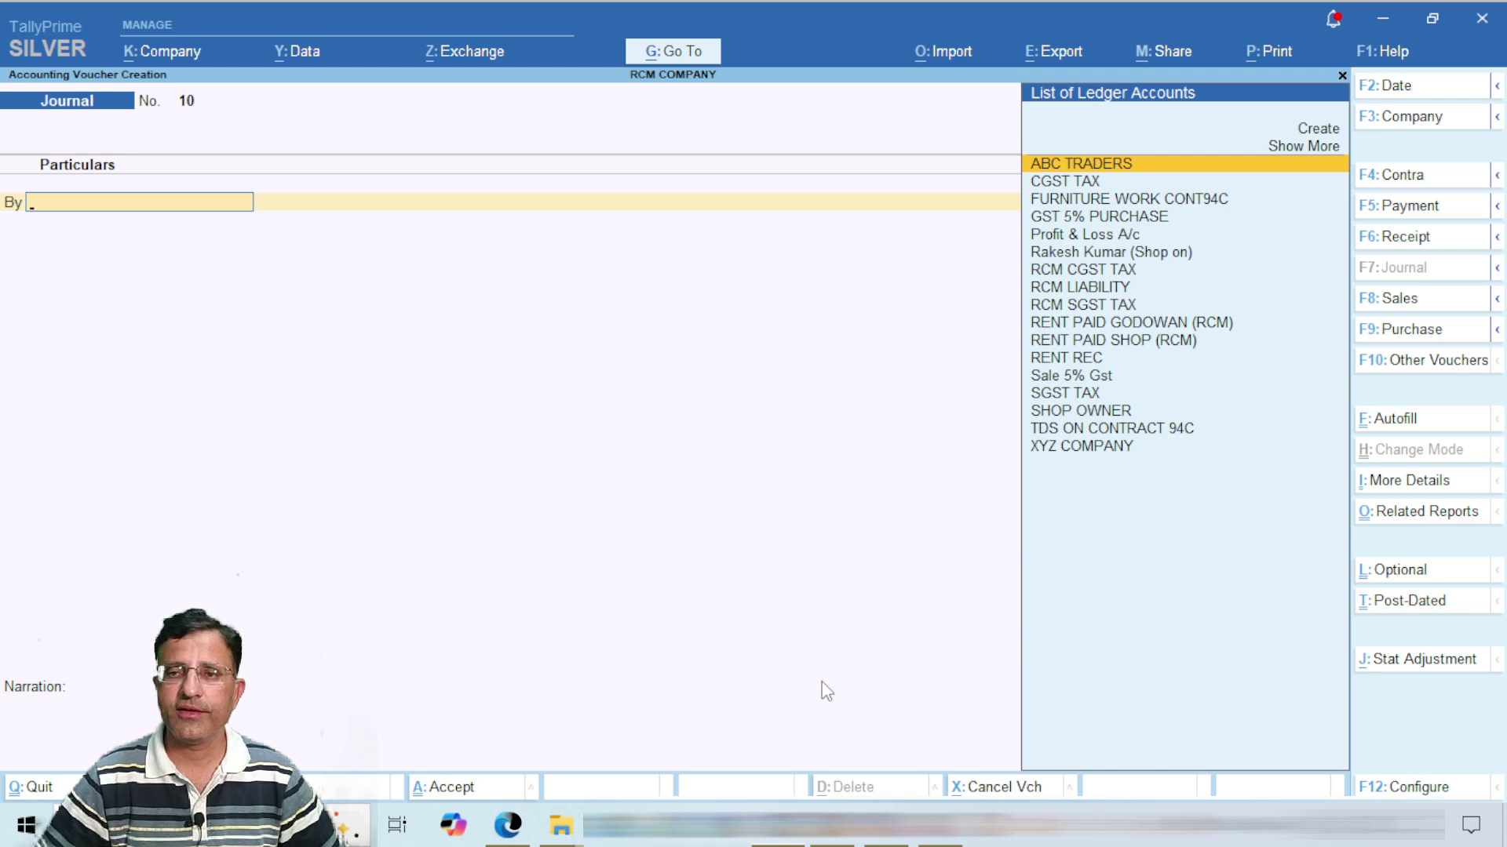
type("fu")
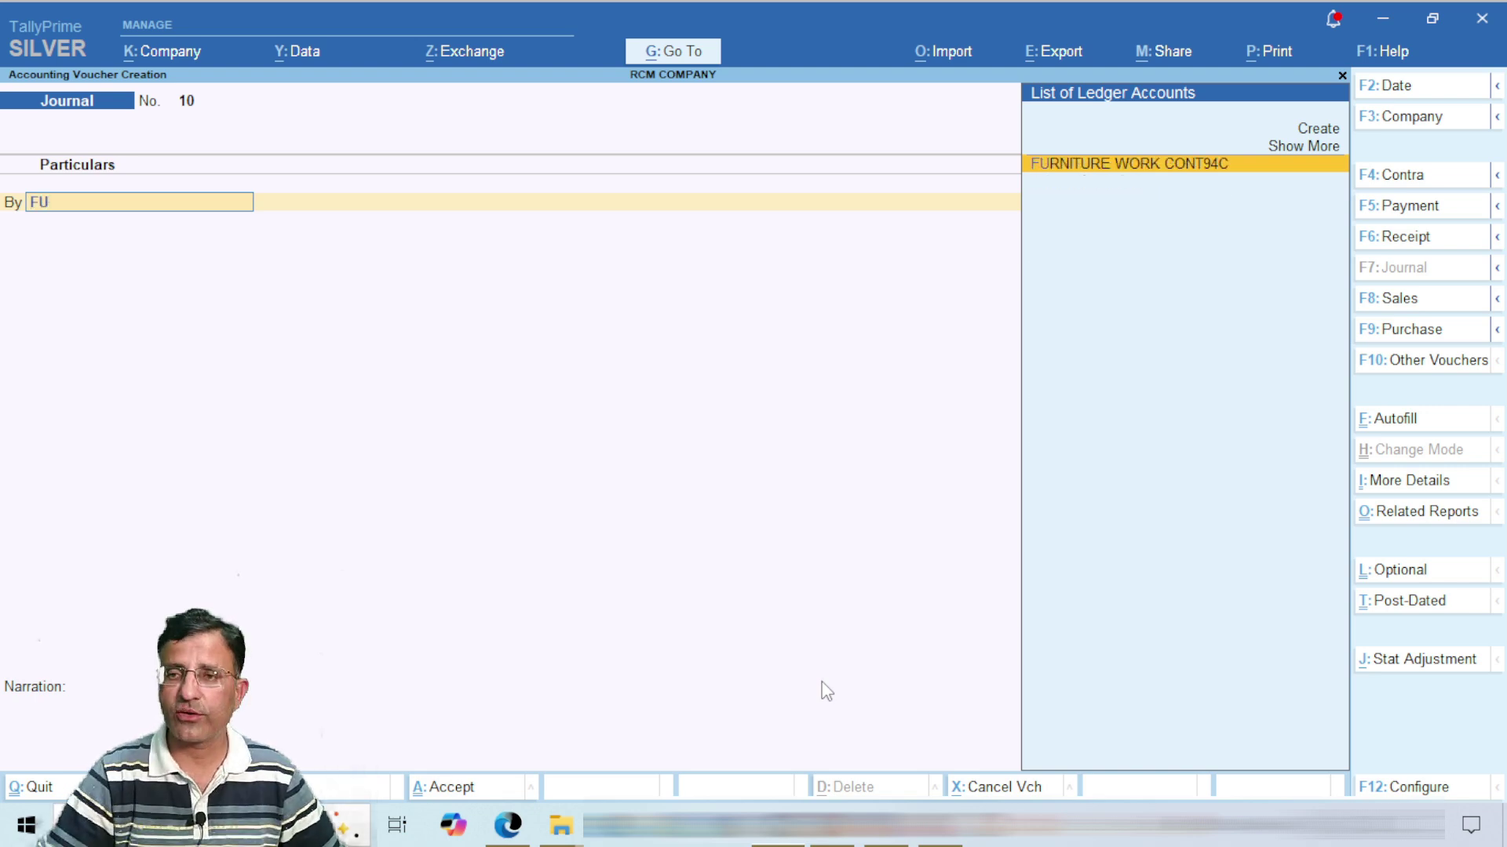
key("Return")
type("25000")
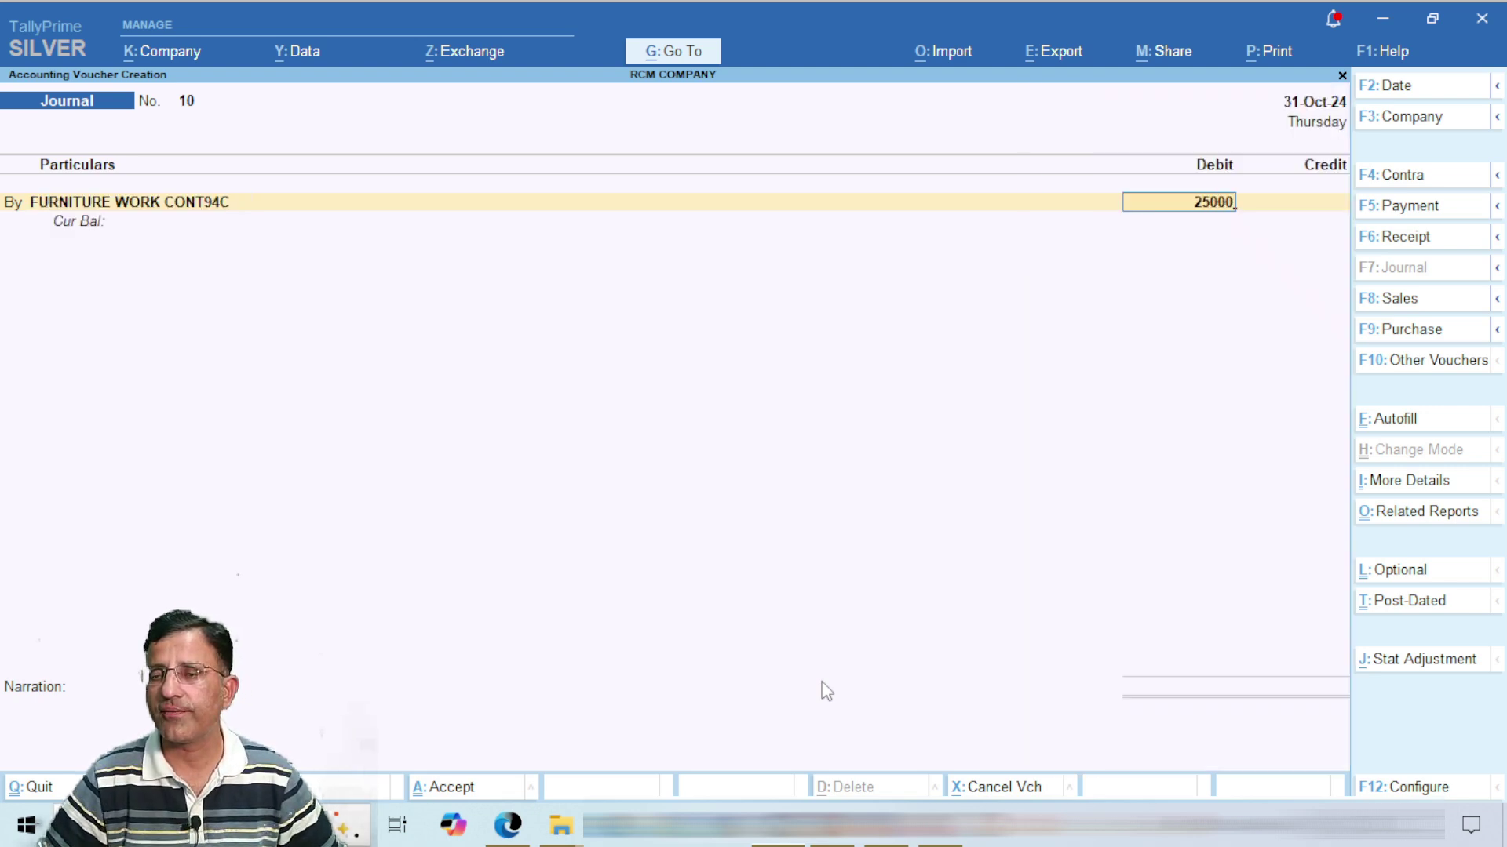
key("Return")
key("Return")
type("ABC")
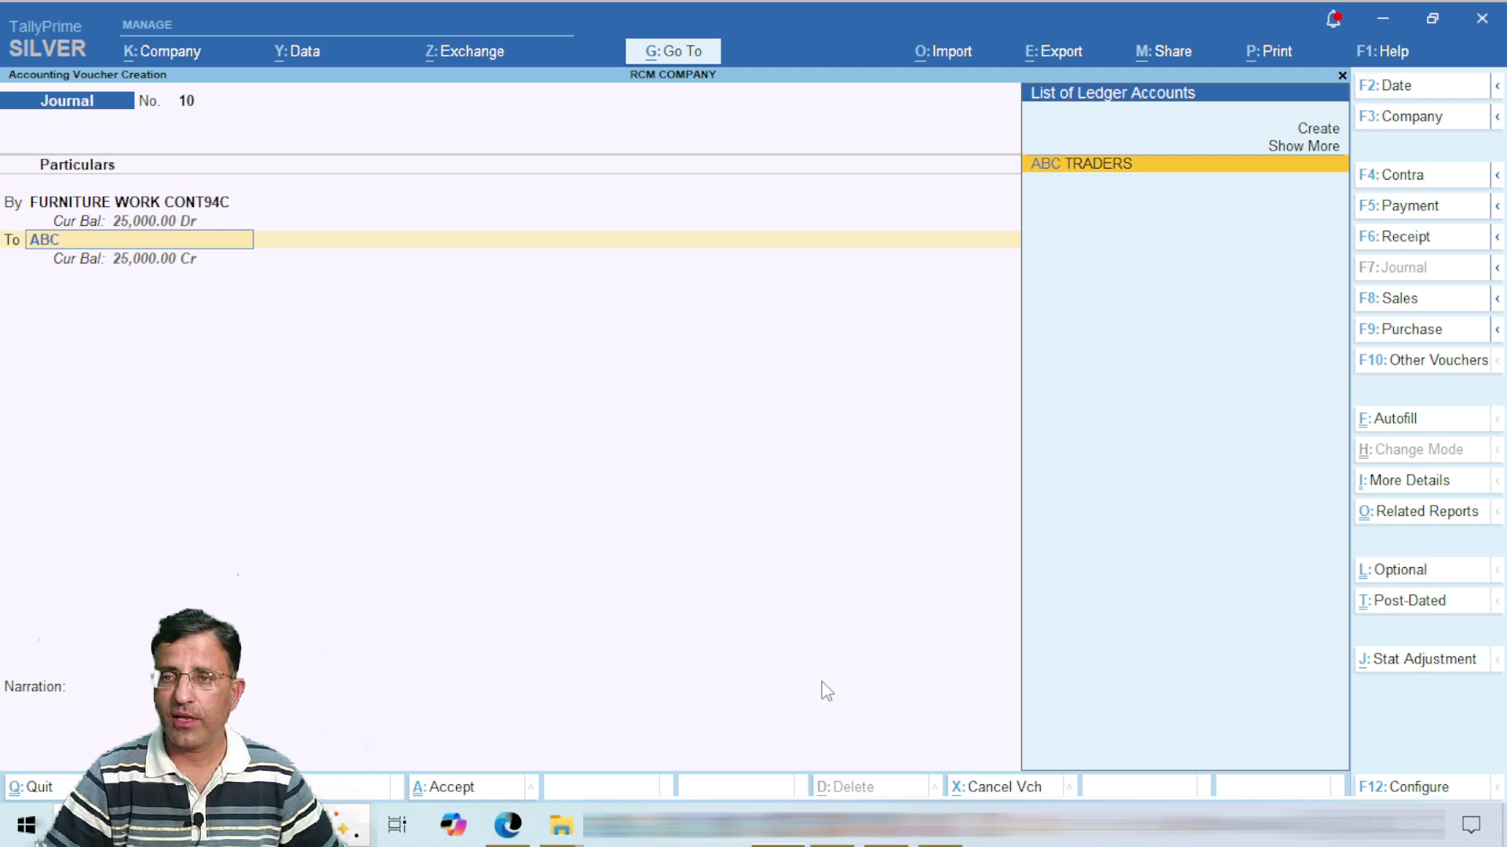
key("Return")
key("Return")
key("Return")
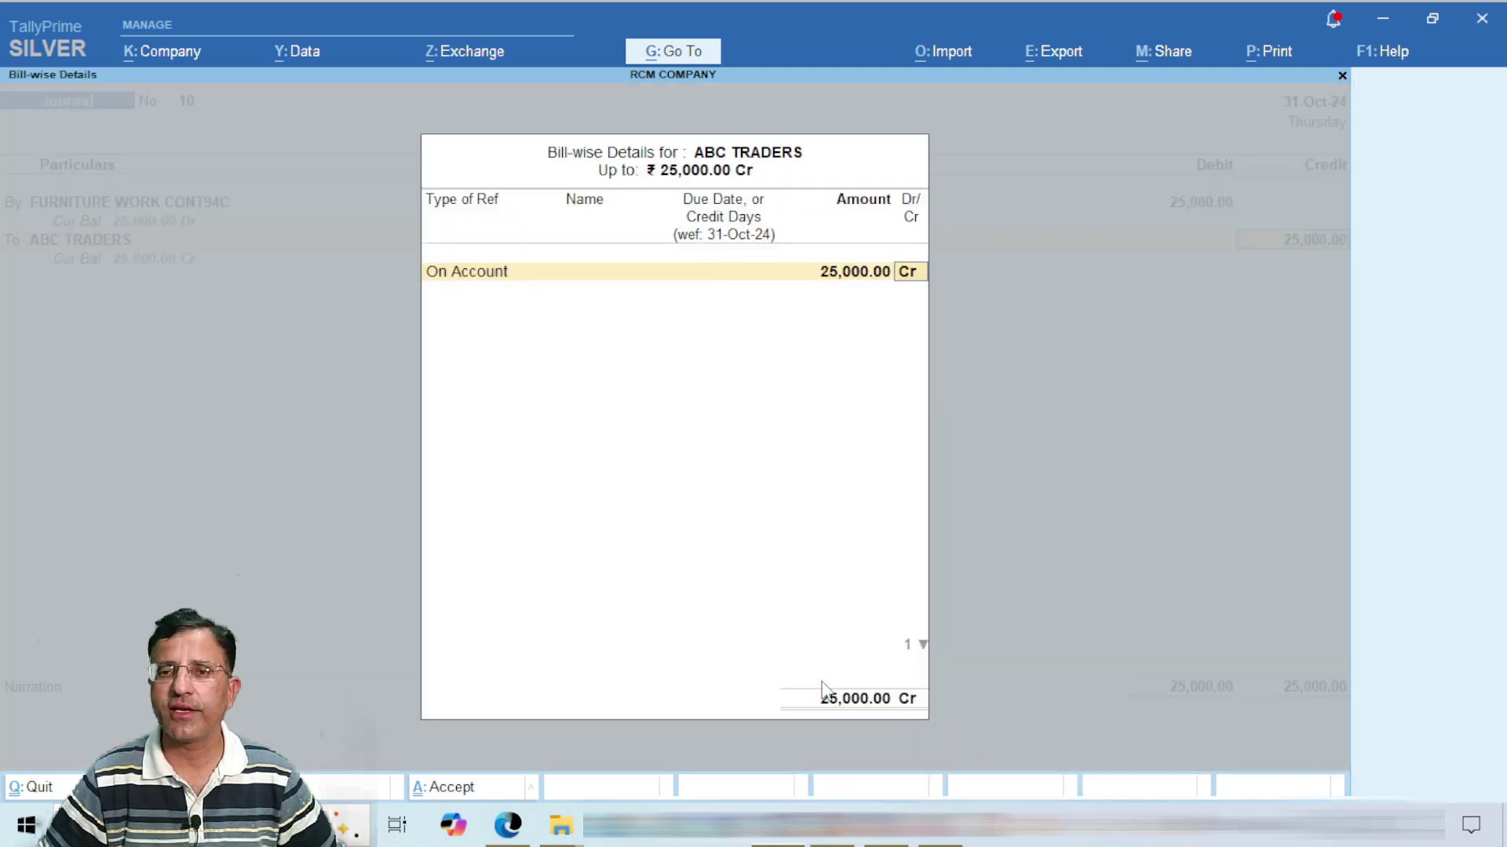
key("Return")
key("Return")
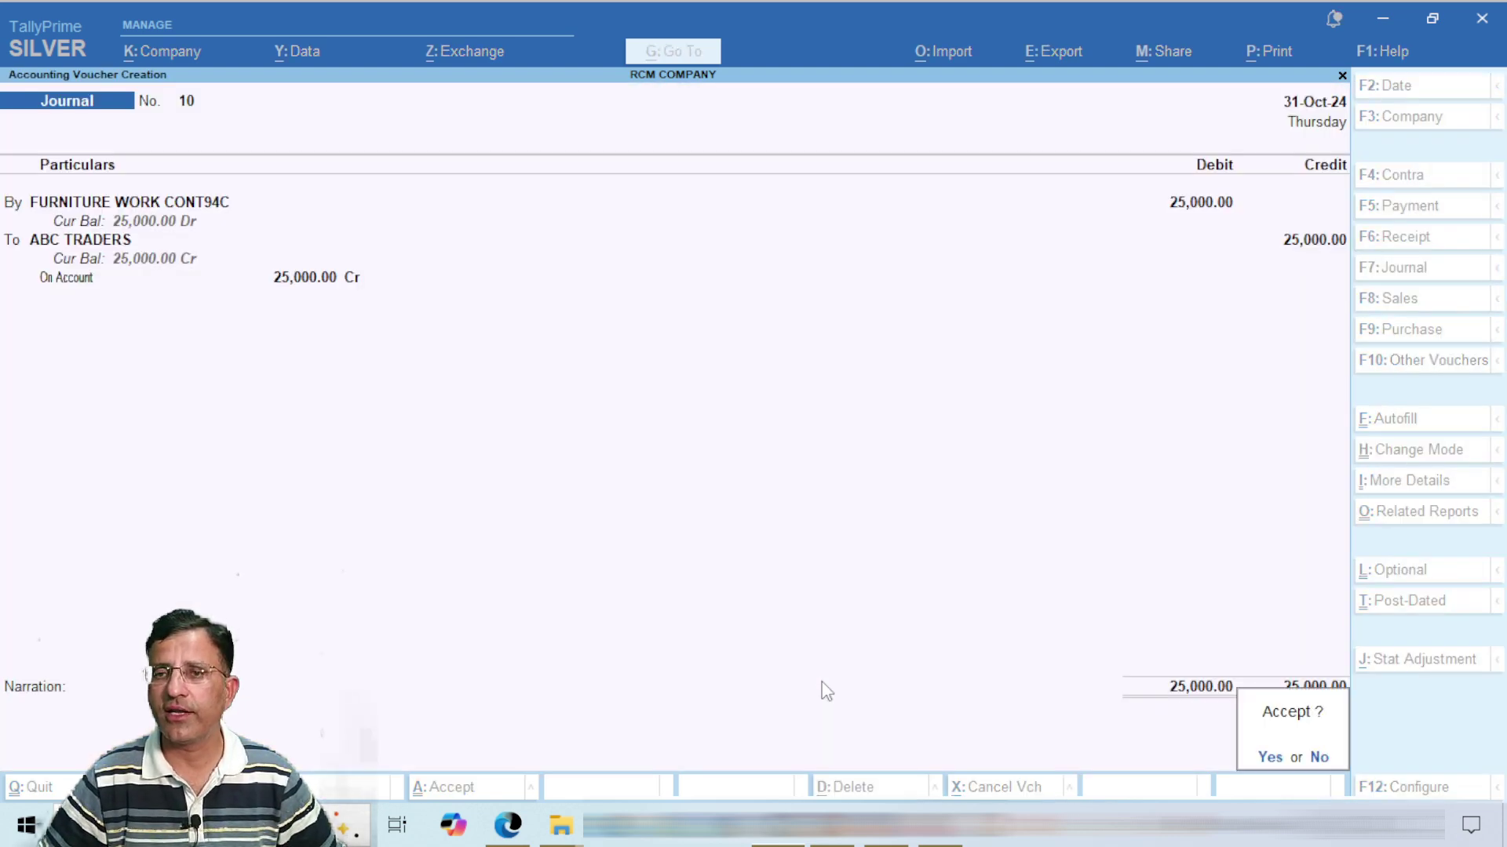
key("Return")
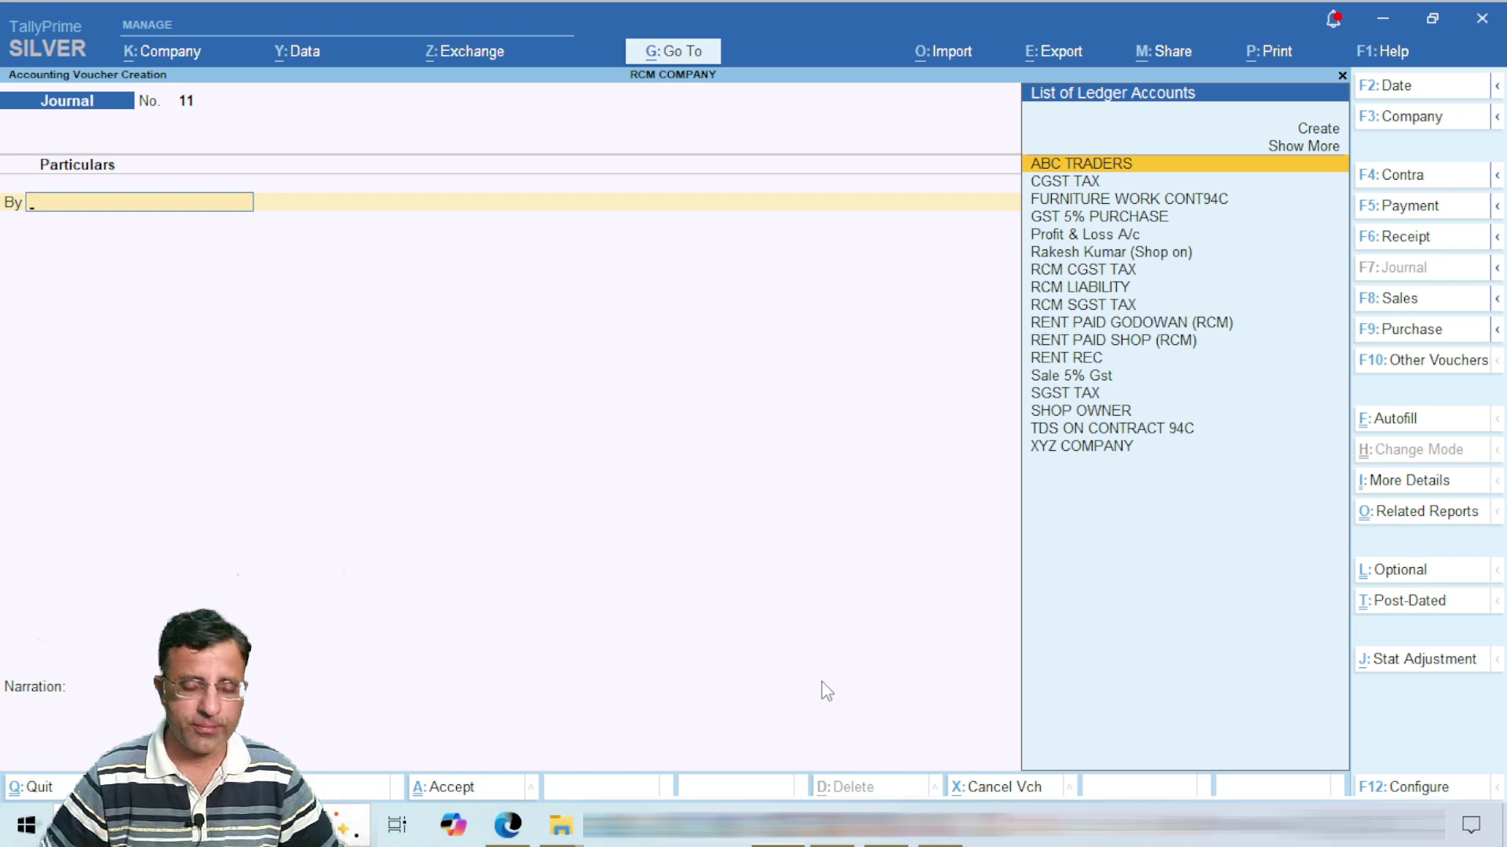
Step: Draft a 1-Nov-24 journal debiting FURNITURE WORK CONT94C 25,000 against ABC TRADERS
key("F2")
key("Return")
key("Return")
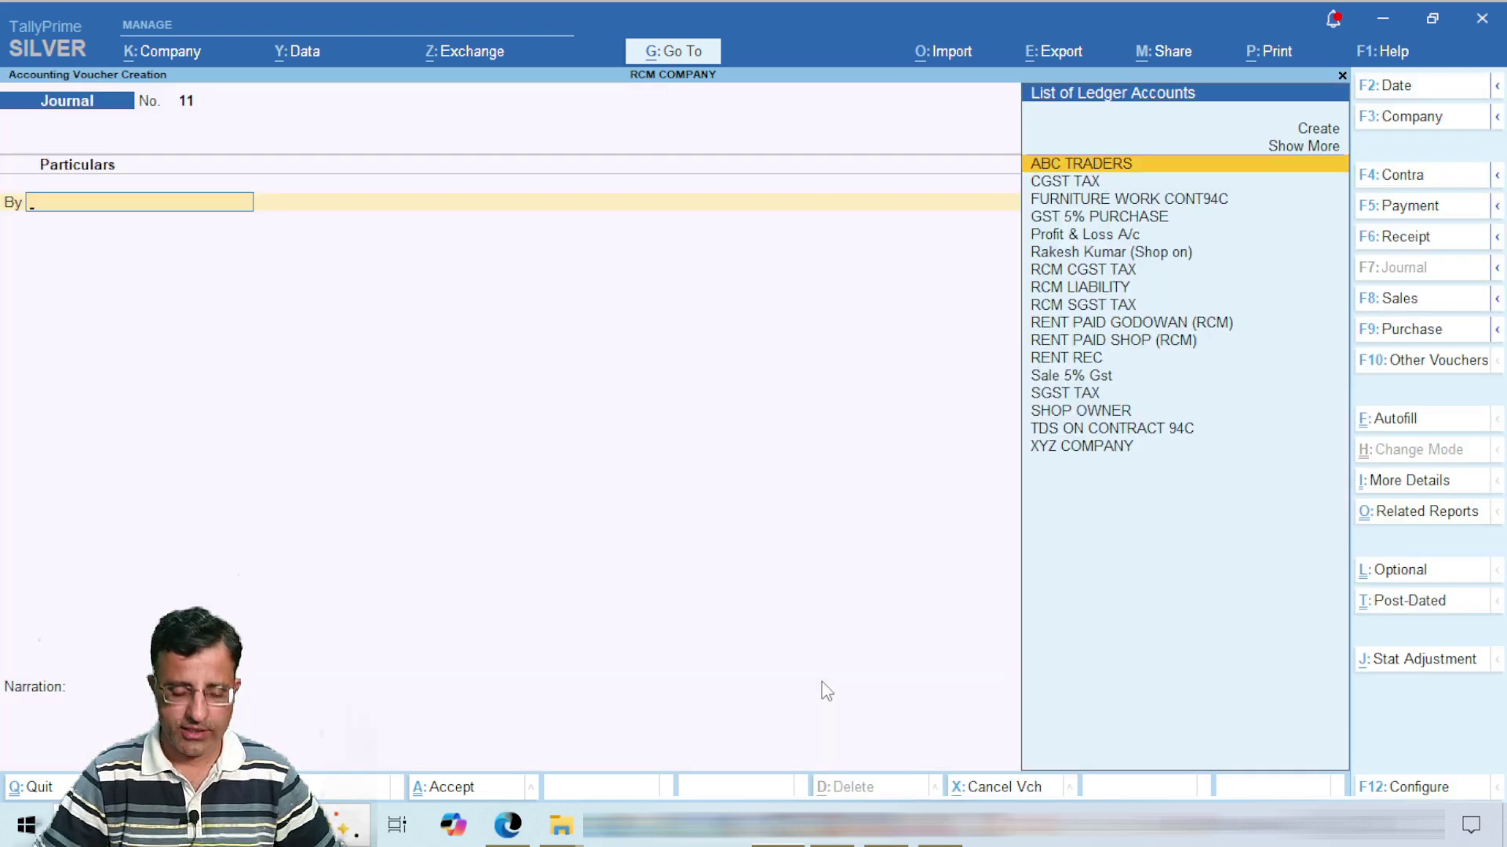
key("Down")
key("Down")
key("Return")
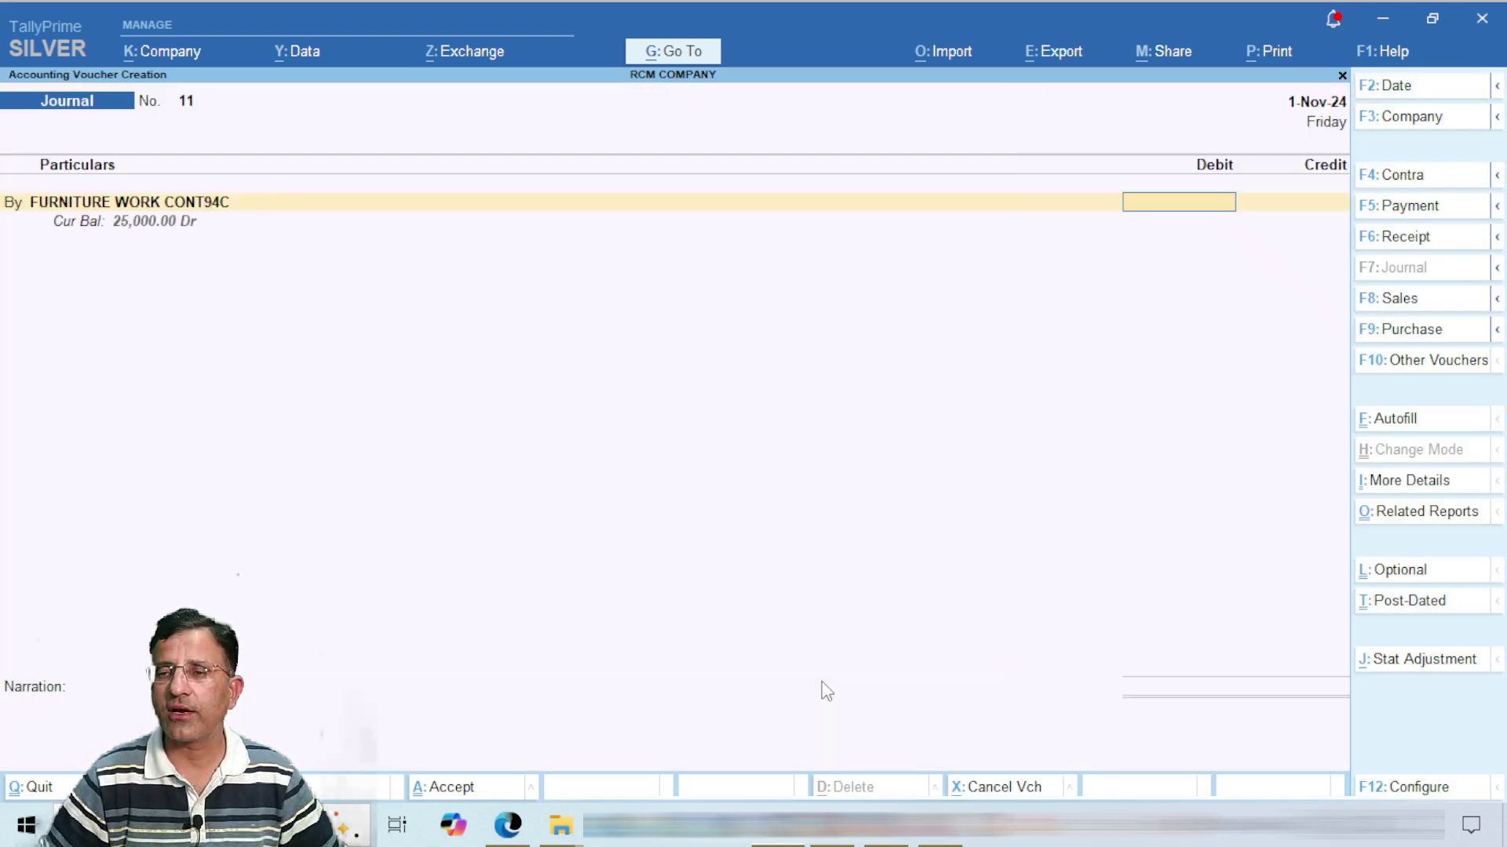
type("25,000")
key("Return")
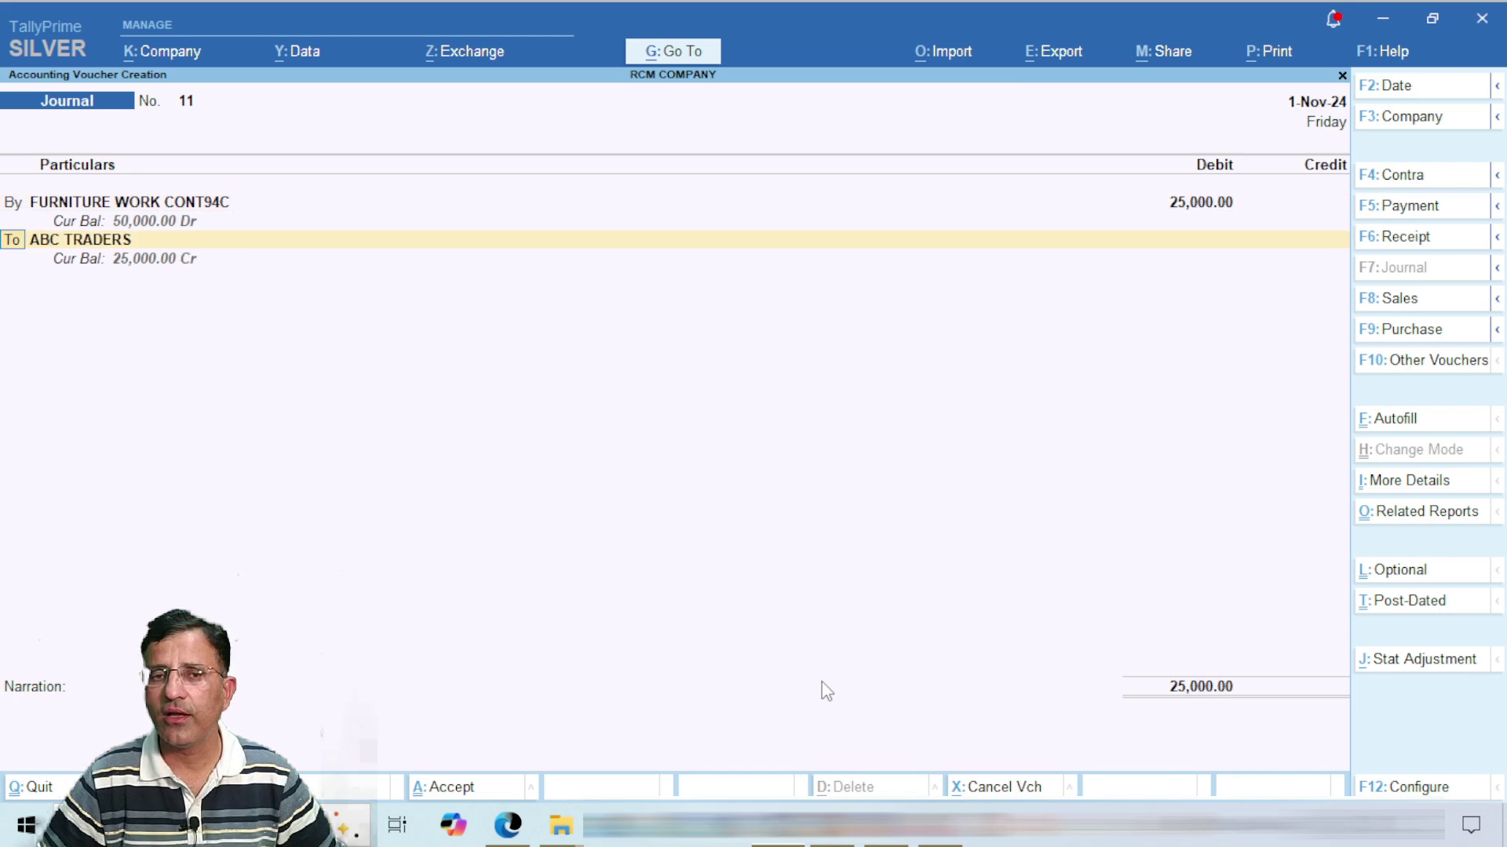
key("Return")
key("Return")
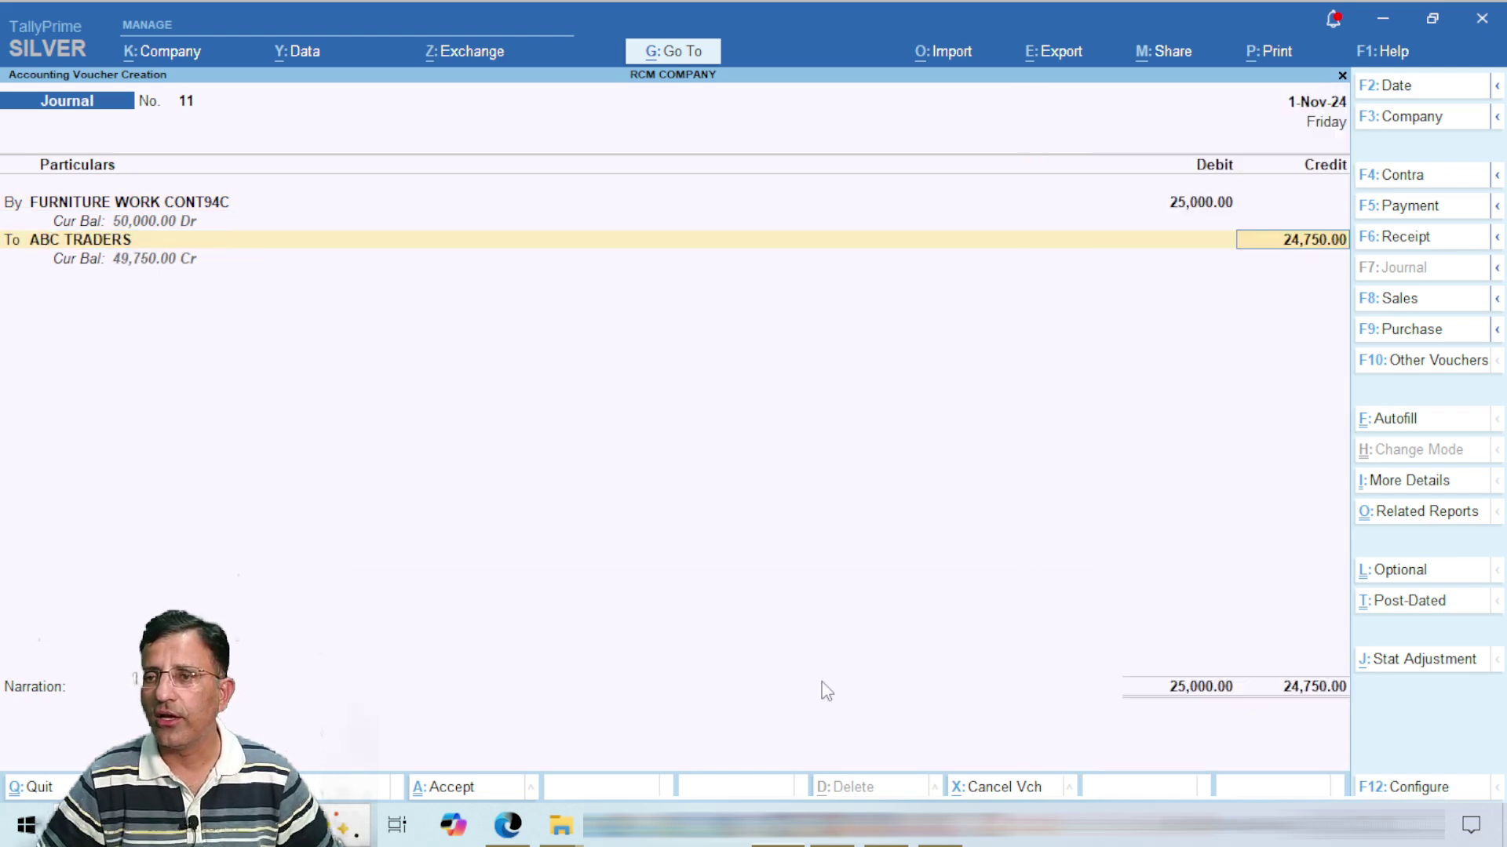
Step: Discard the unsaved Journal No. 11 and return to the Gateway of Tally
key("ctrl")
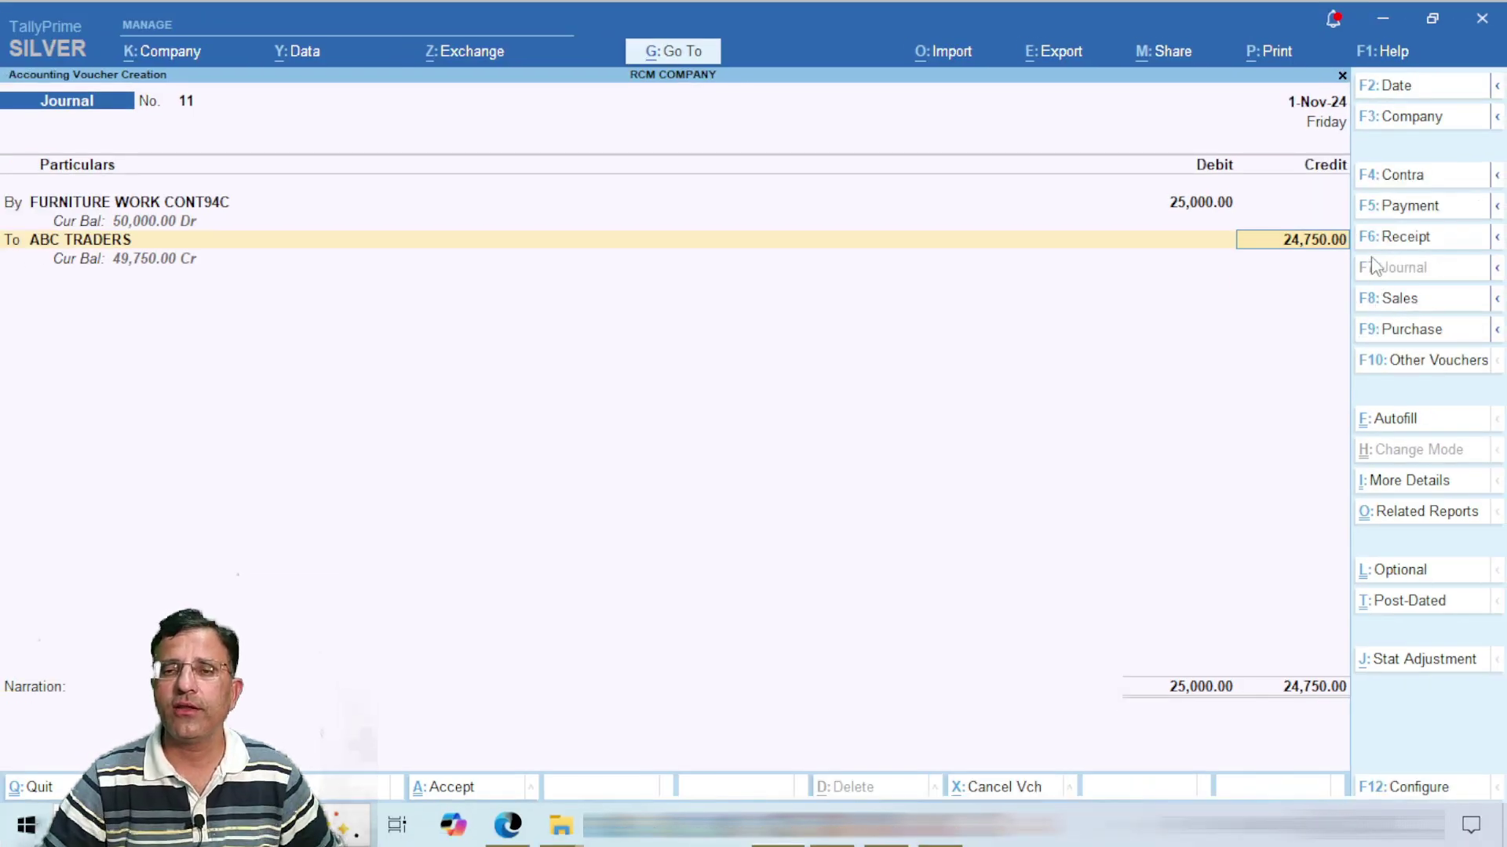
key("Escape")
key("Escape")
key("Return")
Step: Open the CONTRACT PAYMENT 94C TDS master to review section 194C, 1%/2% rates and 30,000 threshold
key("Up")
key("Up")
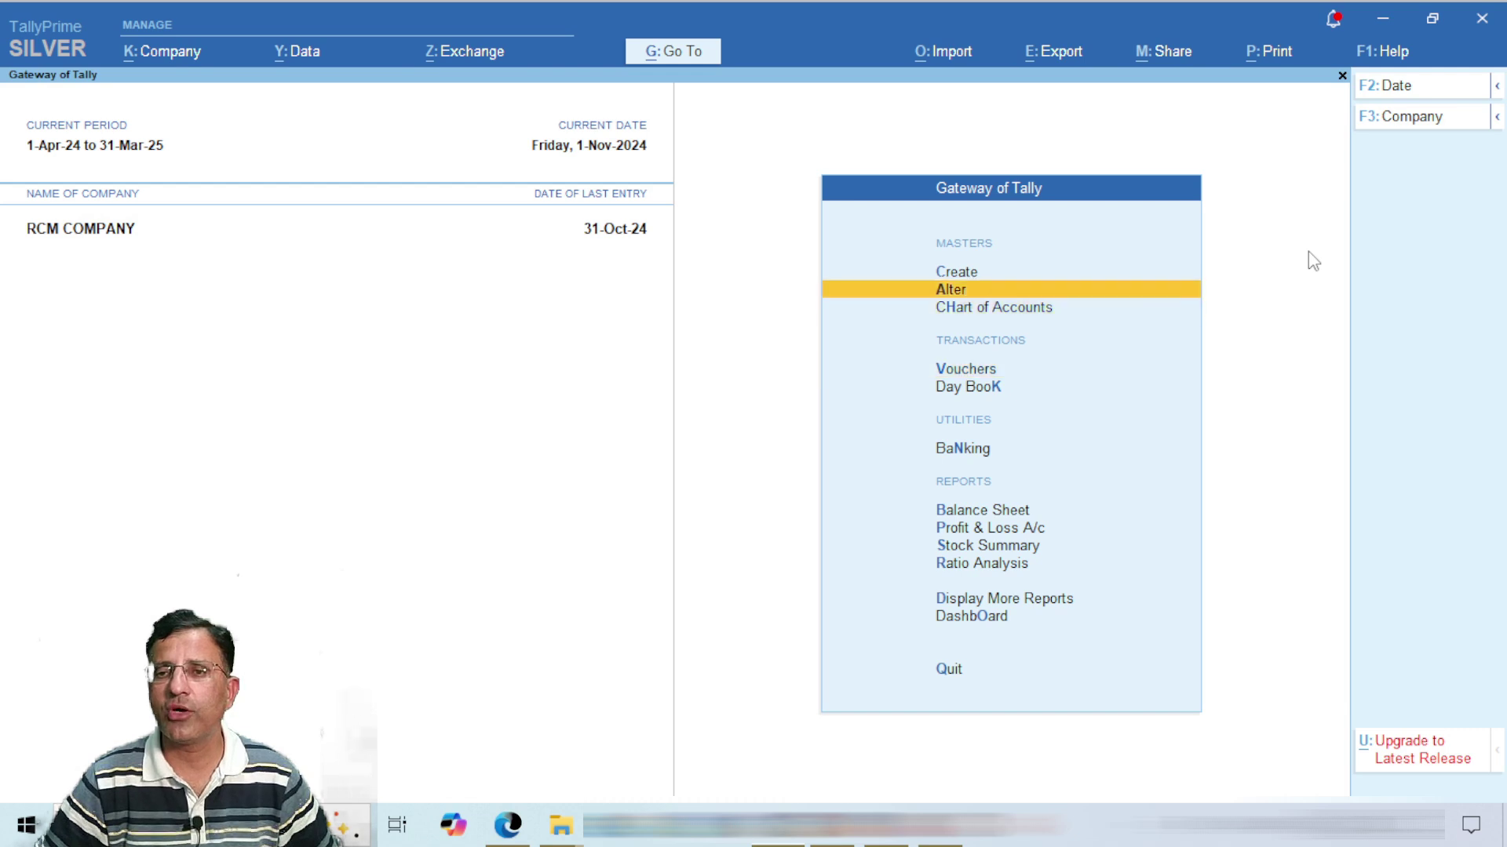
key("Return")
key("Down")
key("Down")
key("Down")
key("Down")
key("Down")
key("Down")
key("Down")
key("Down")
key("Down")
key("Down")
key("Down")
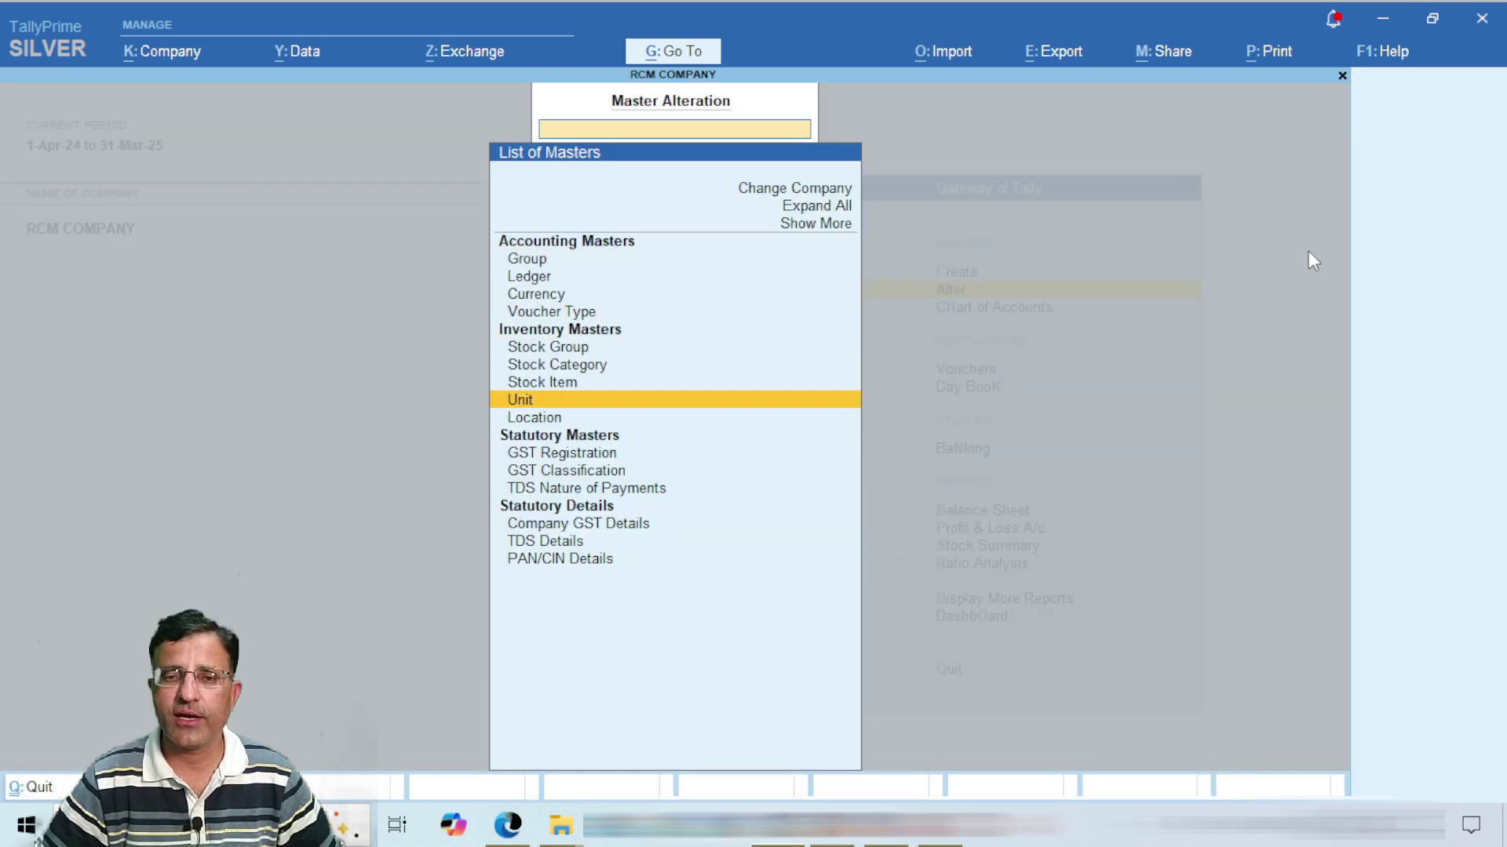
key("Return")
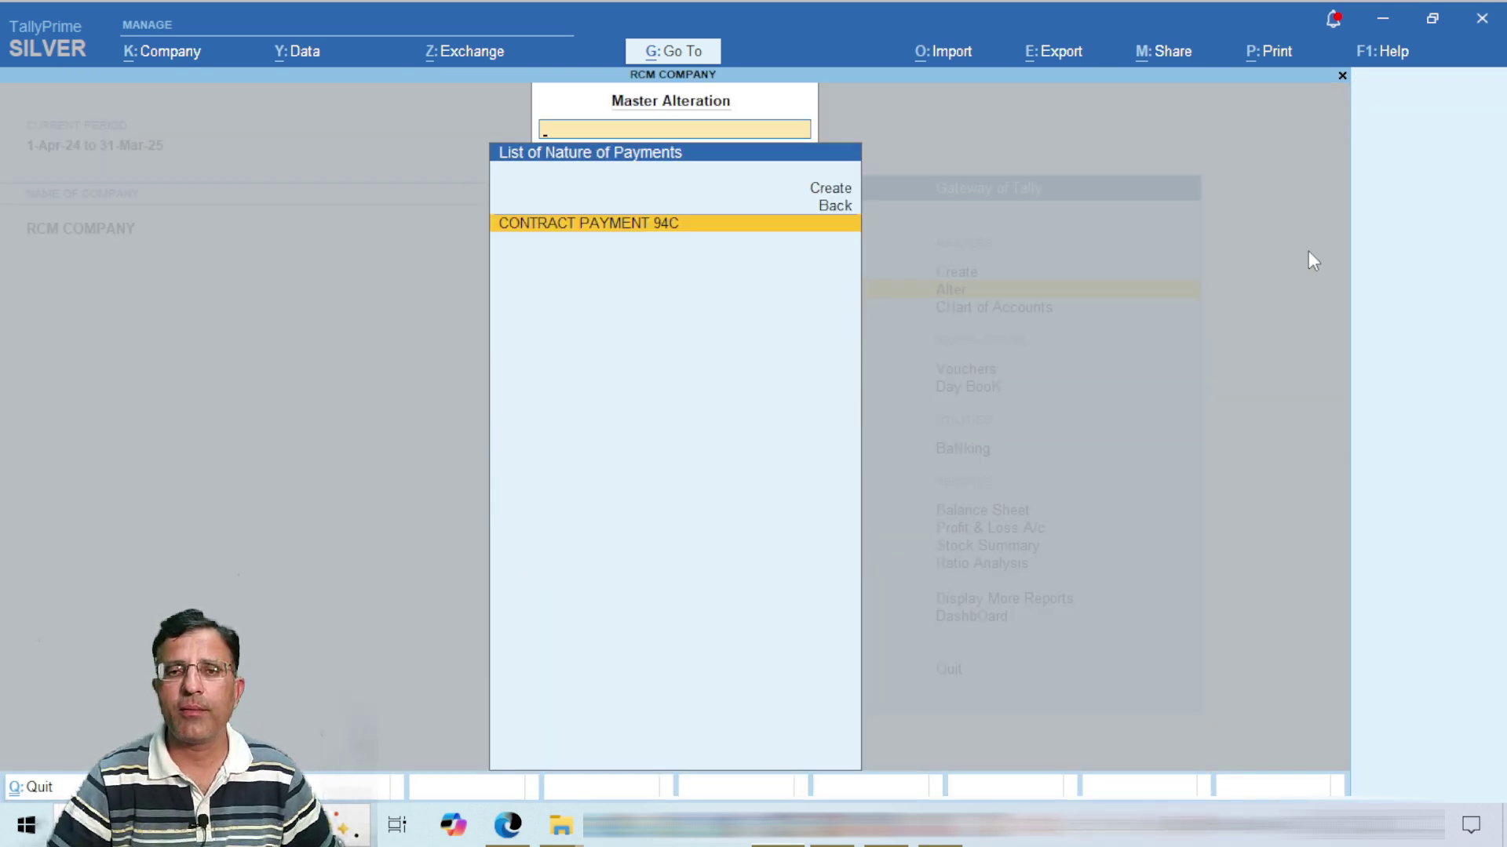
key("Return")
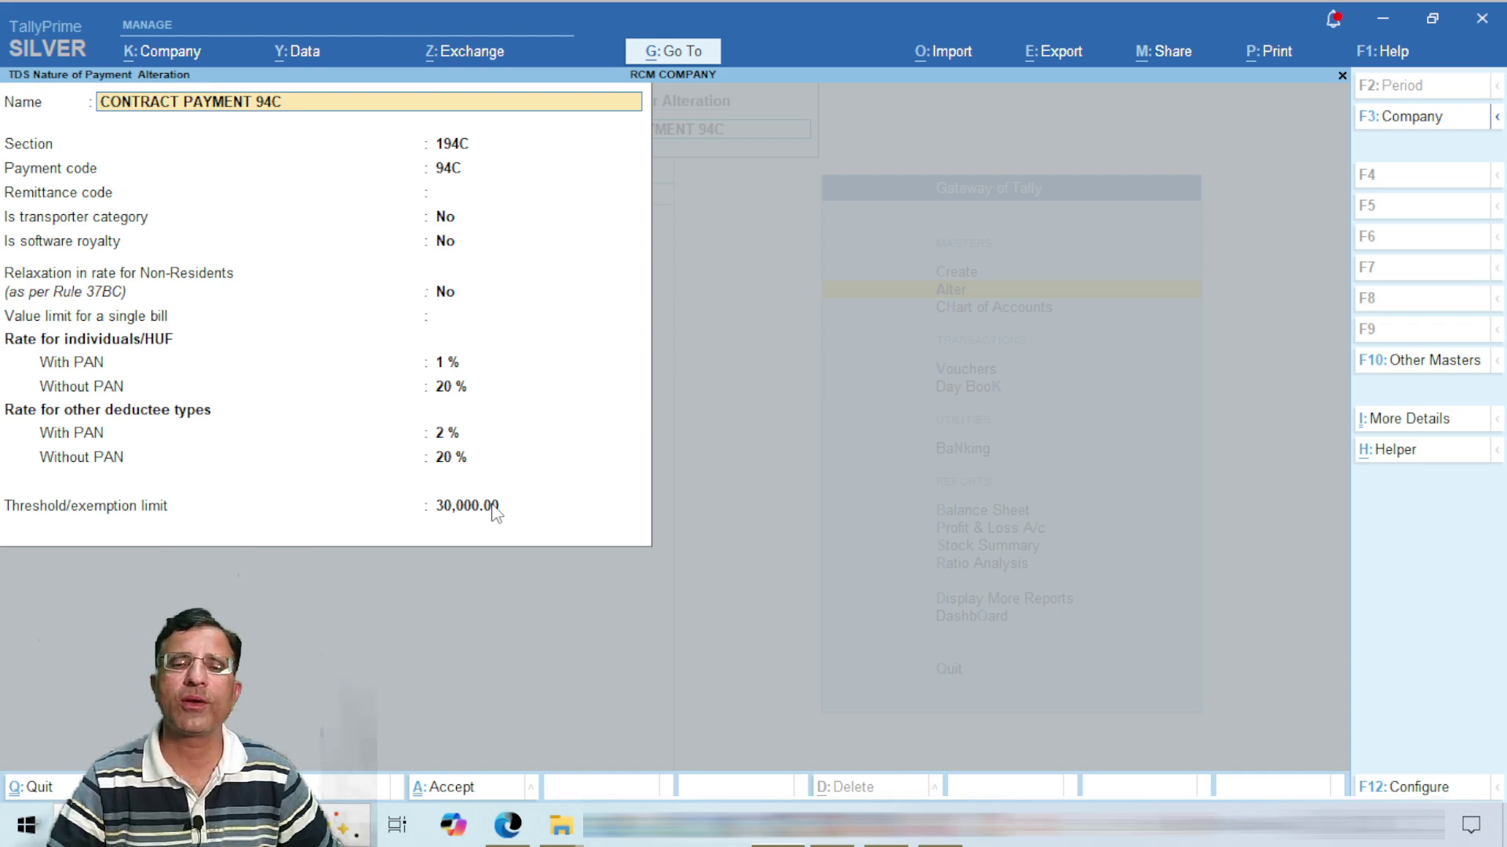
Step: Quit the master without saving, back to the Nature of Payments list
key("BackSpace")
key("Escape")
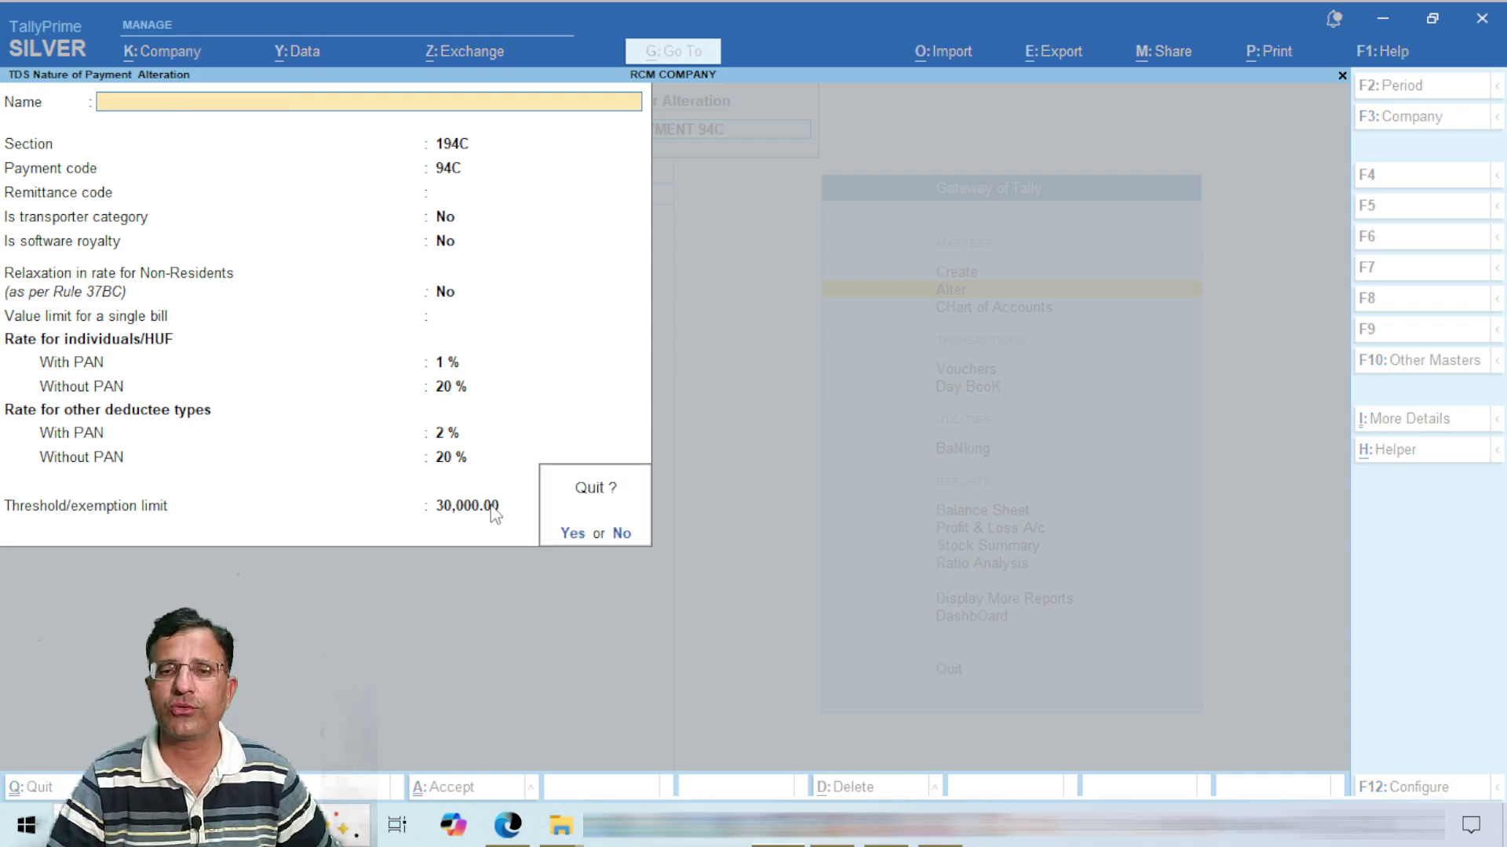
key("y")
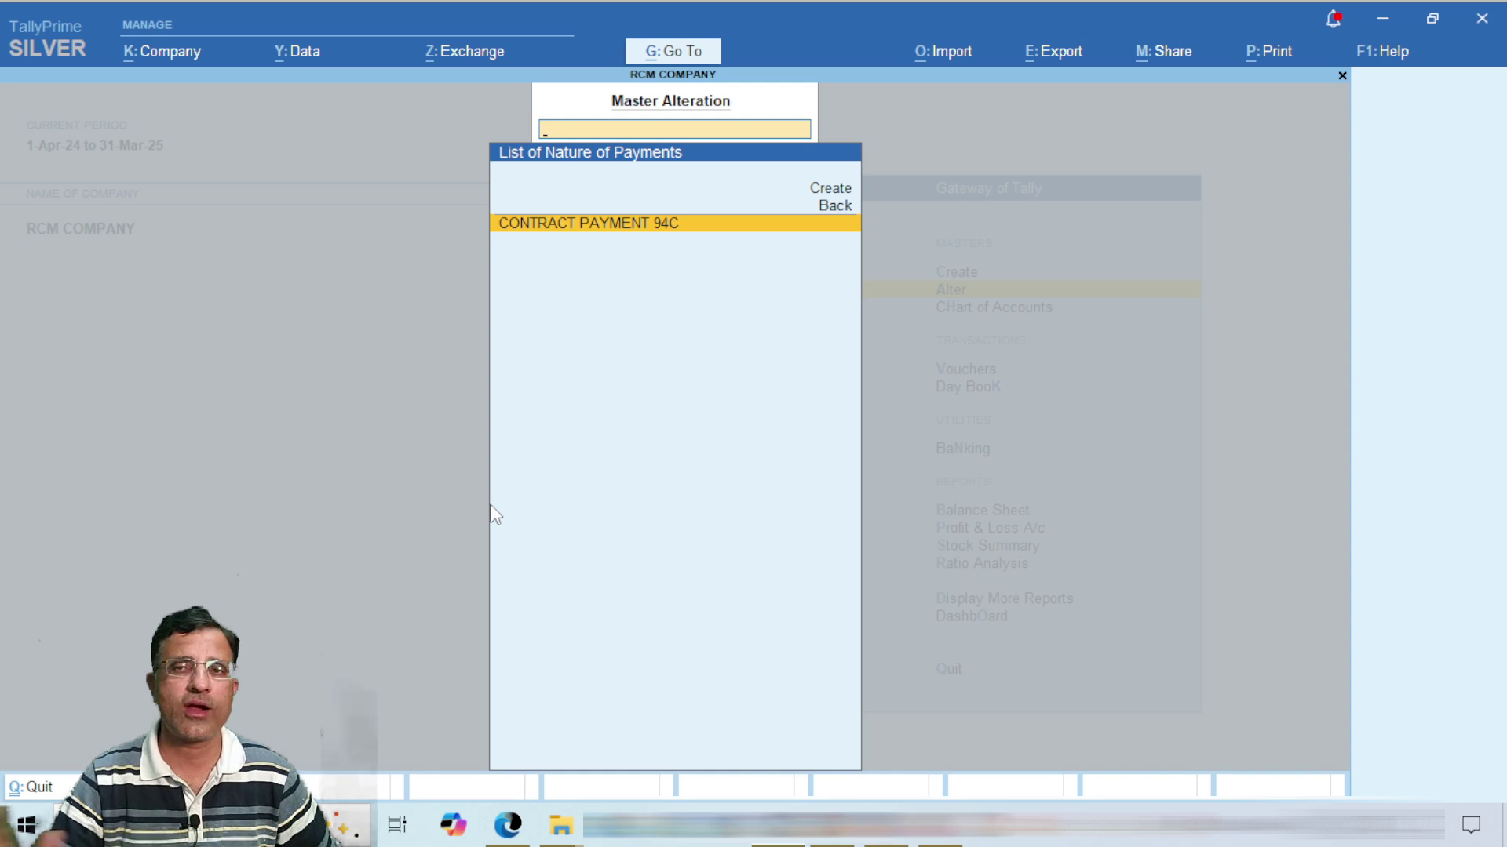